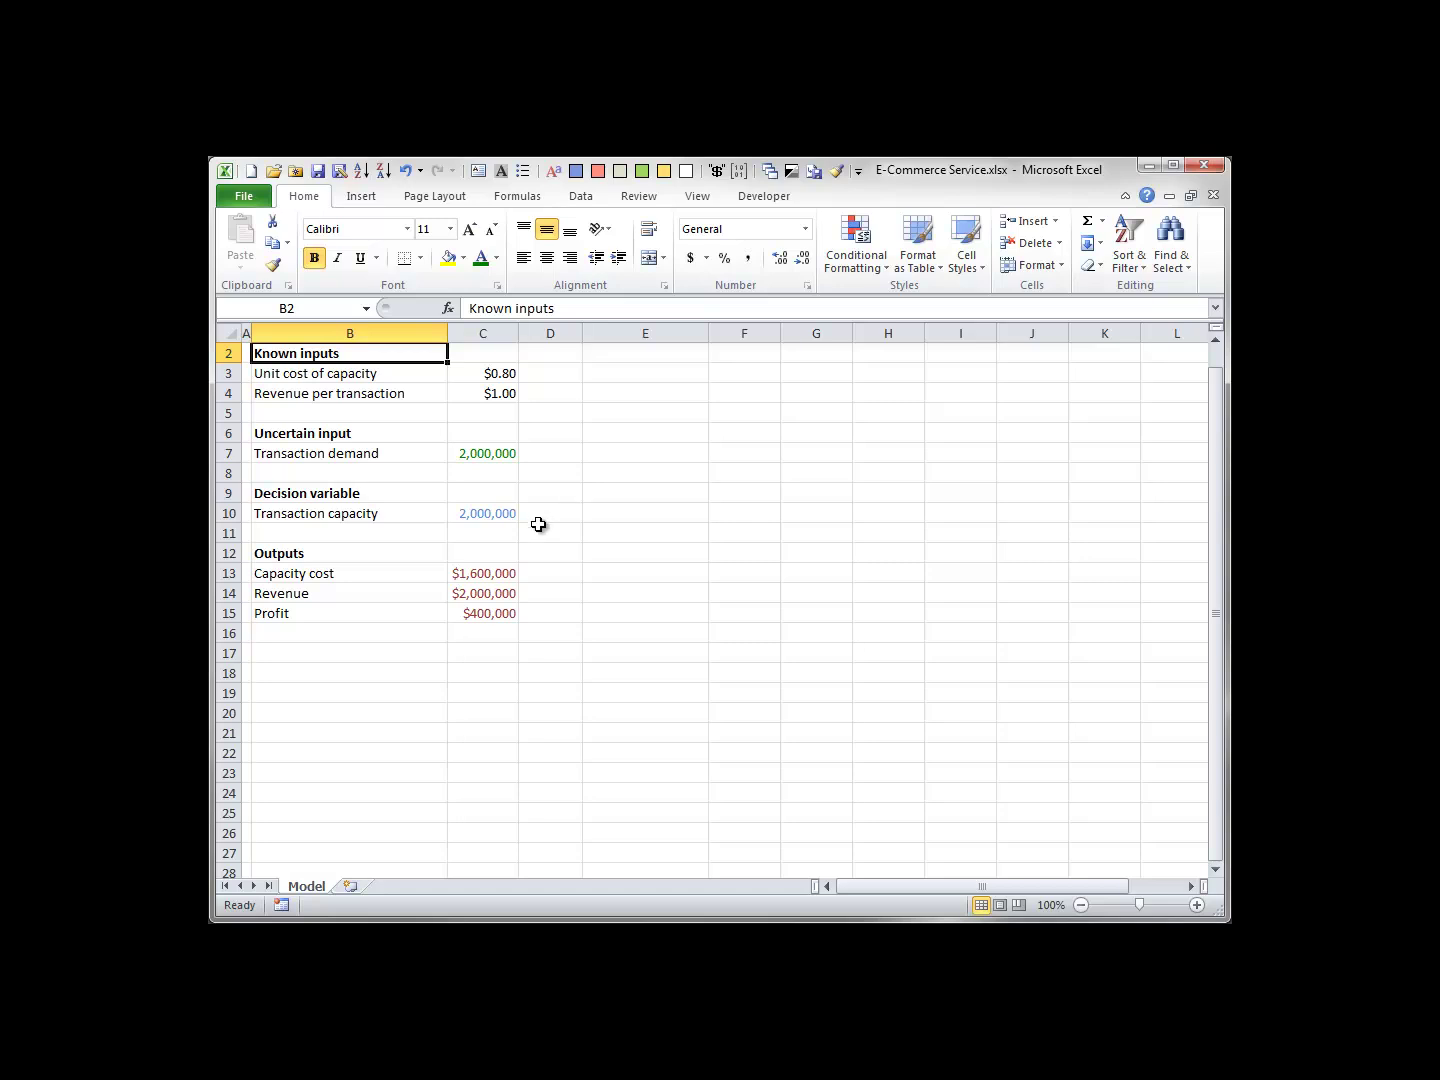
- Inspect the formulas behind capacity cost, revenue and profit in cells C13 to C15 without changing them
double_click(505, 573)
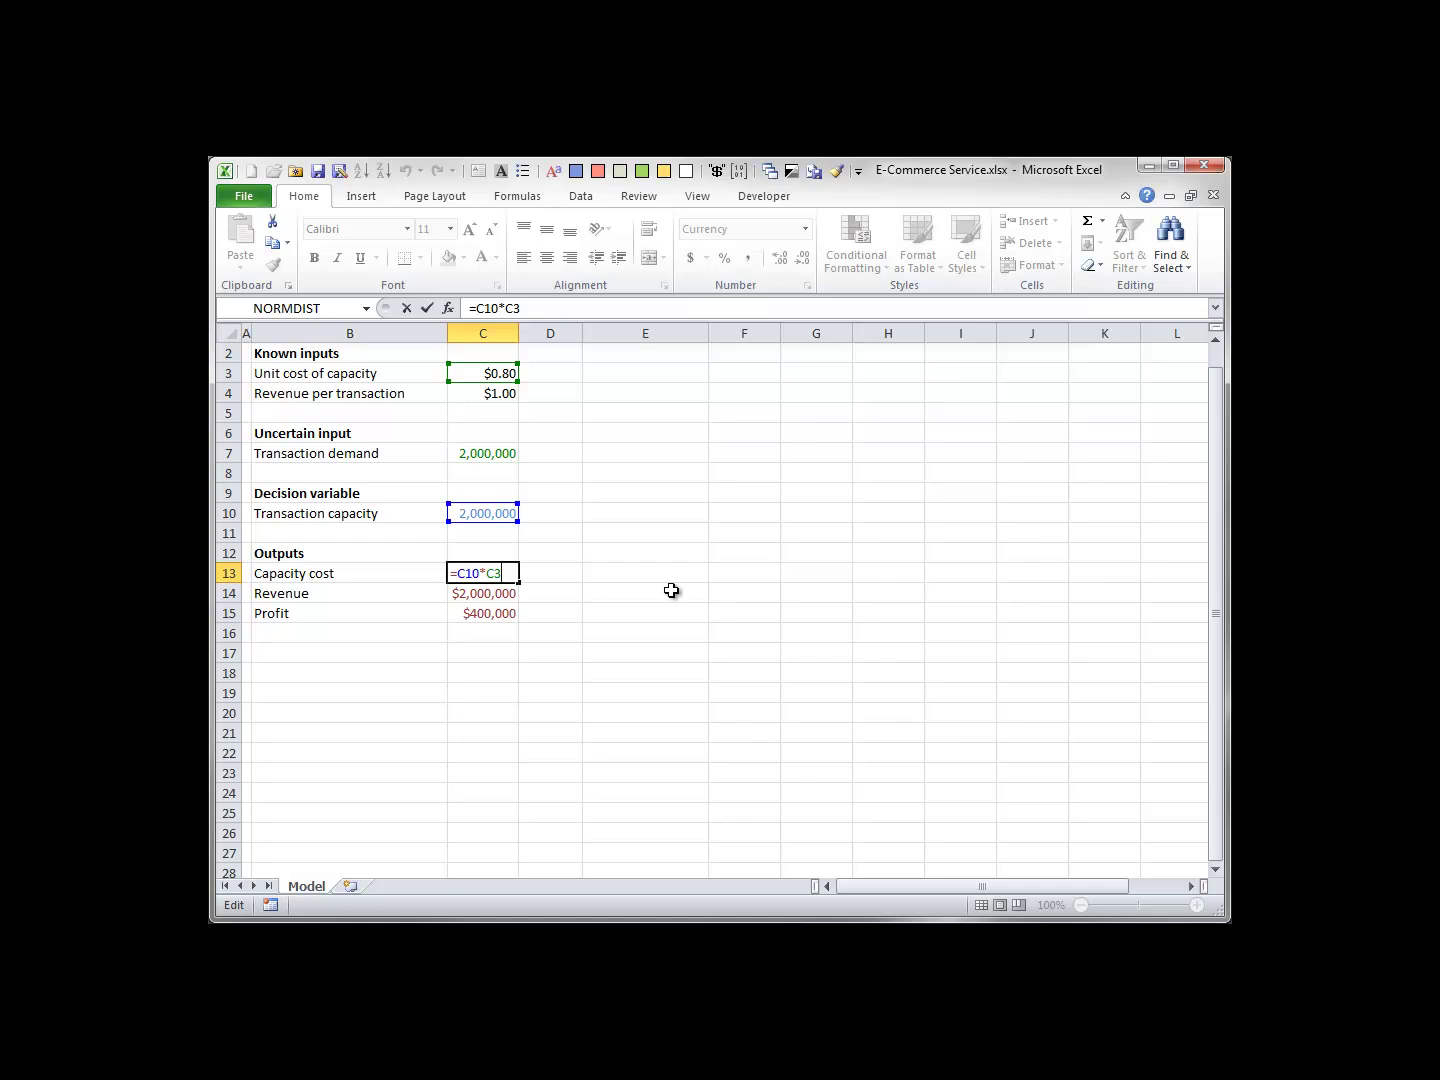
key(Escape)
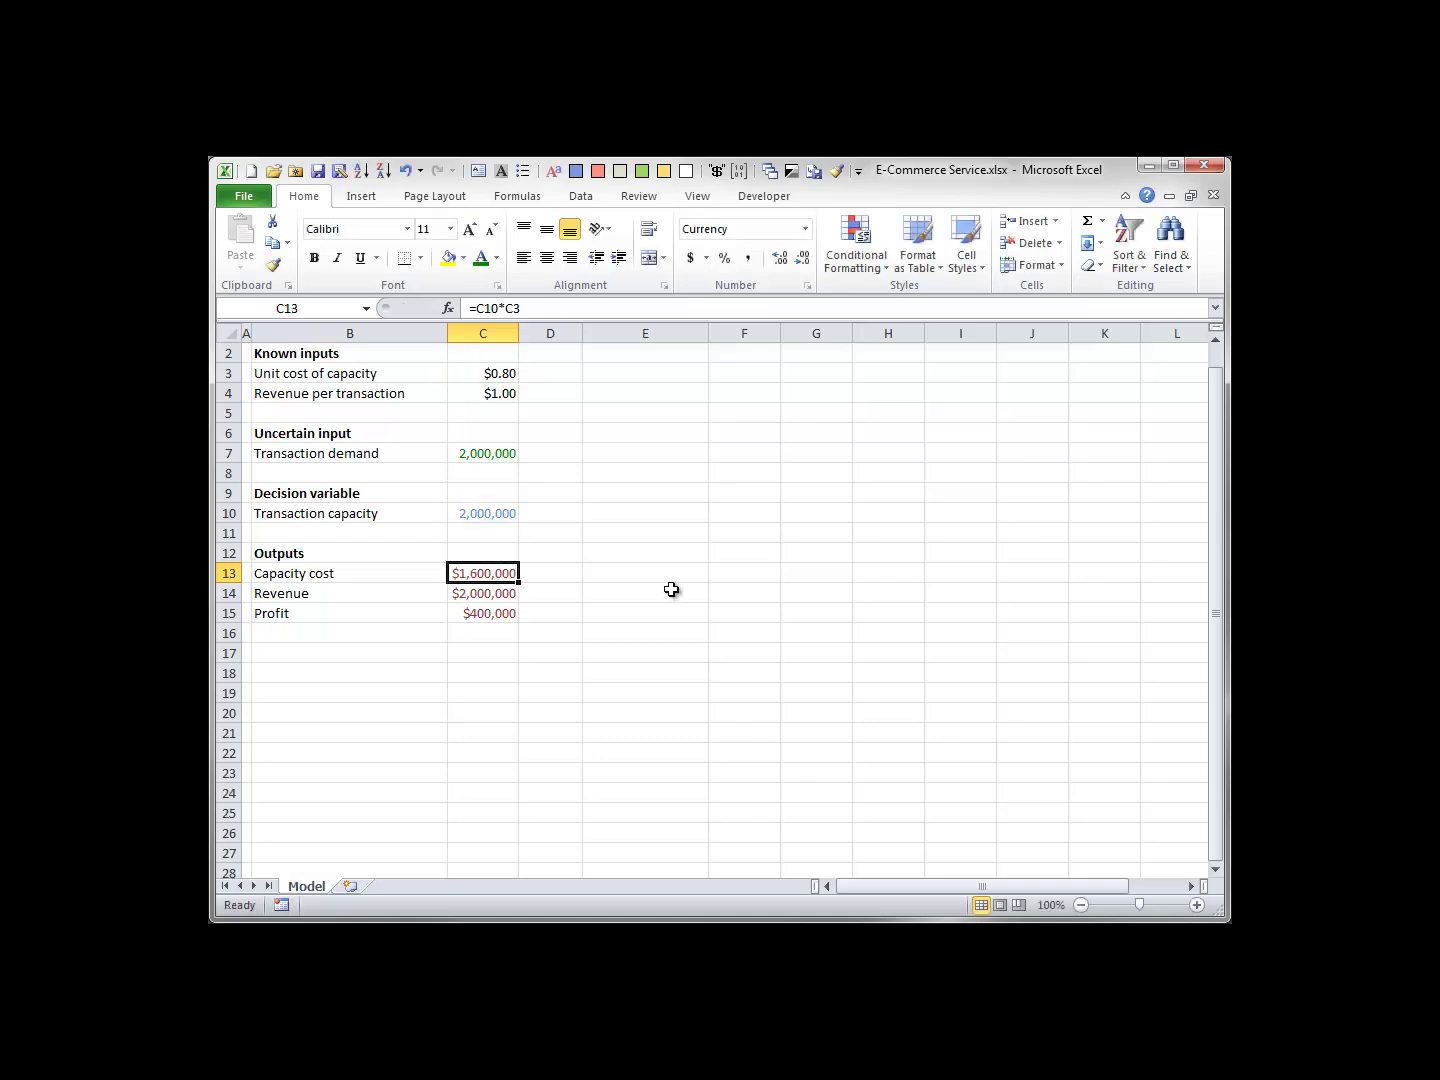
double_click(476, 592)
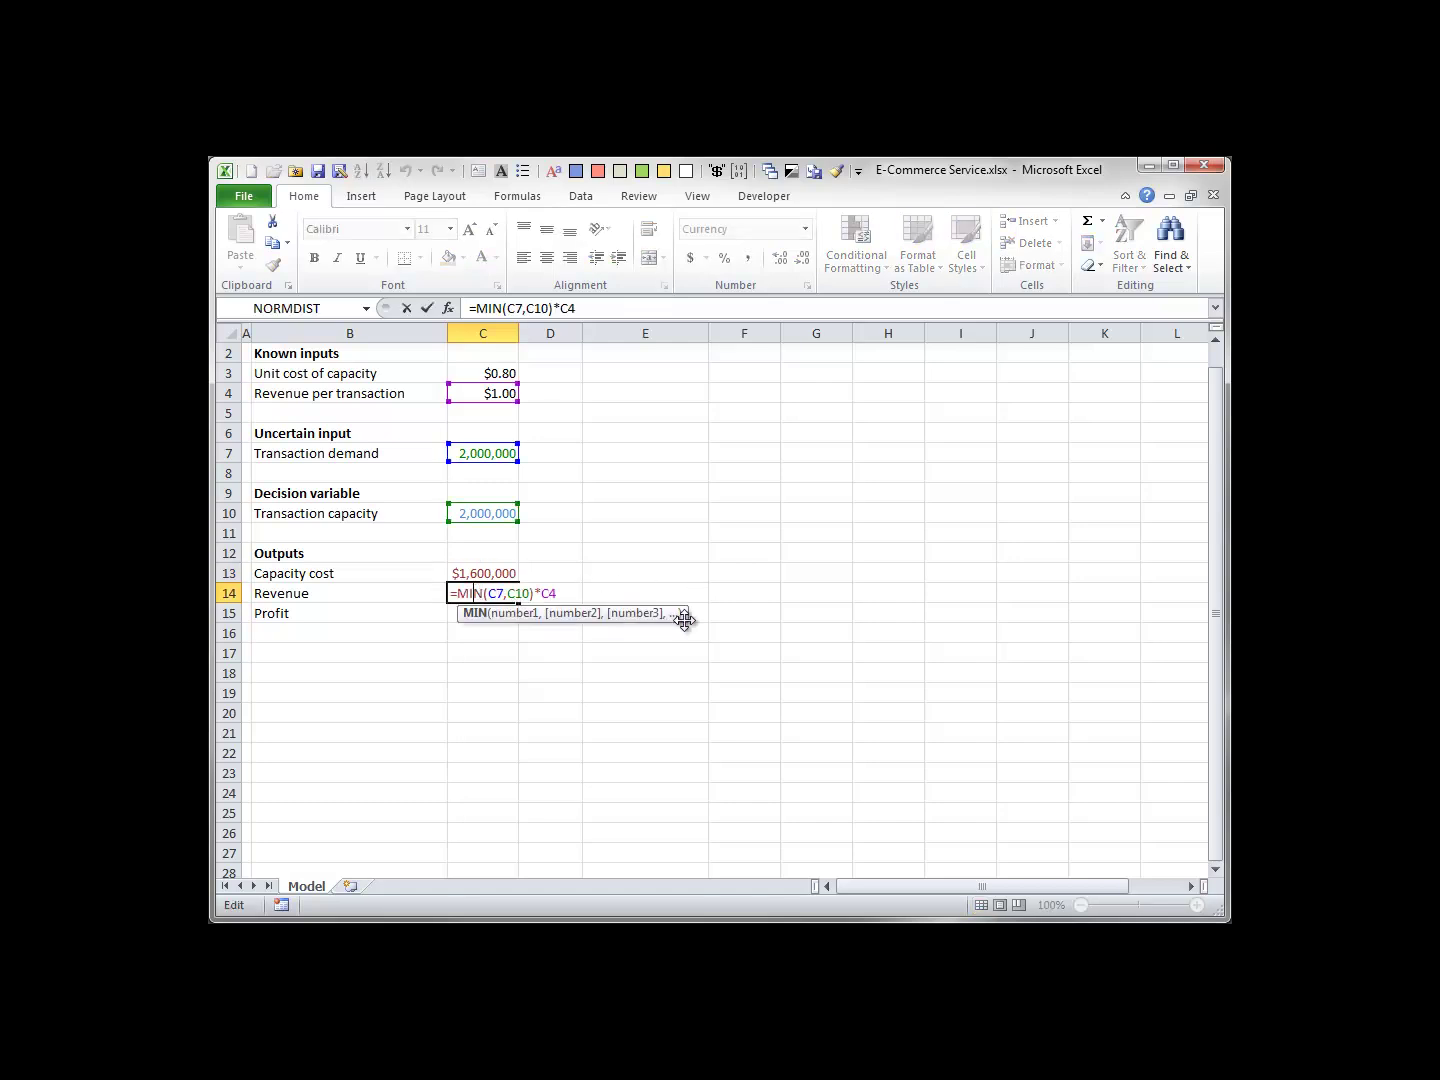
key(Escape)
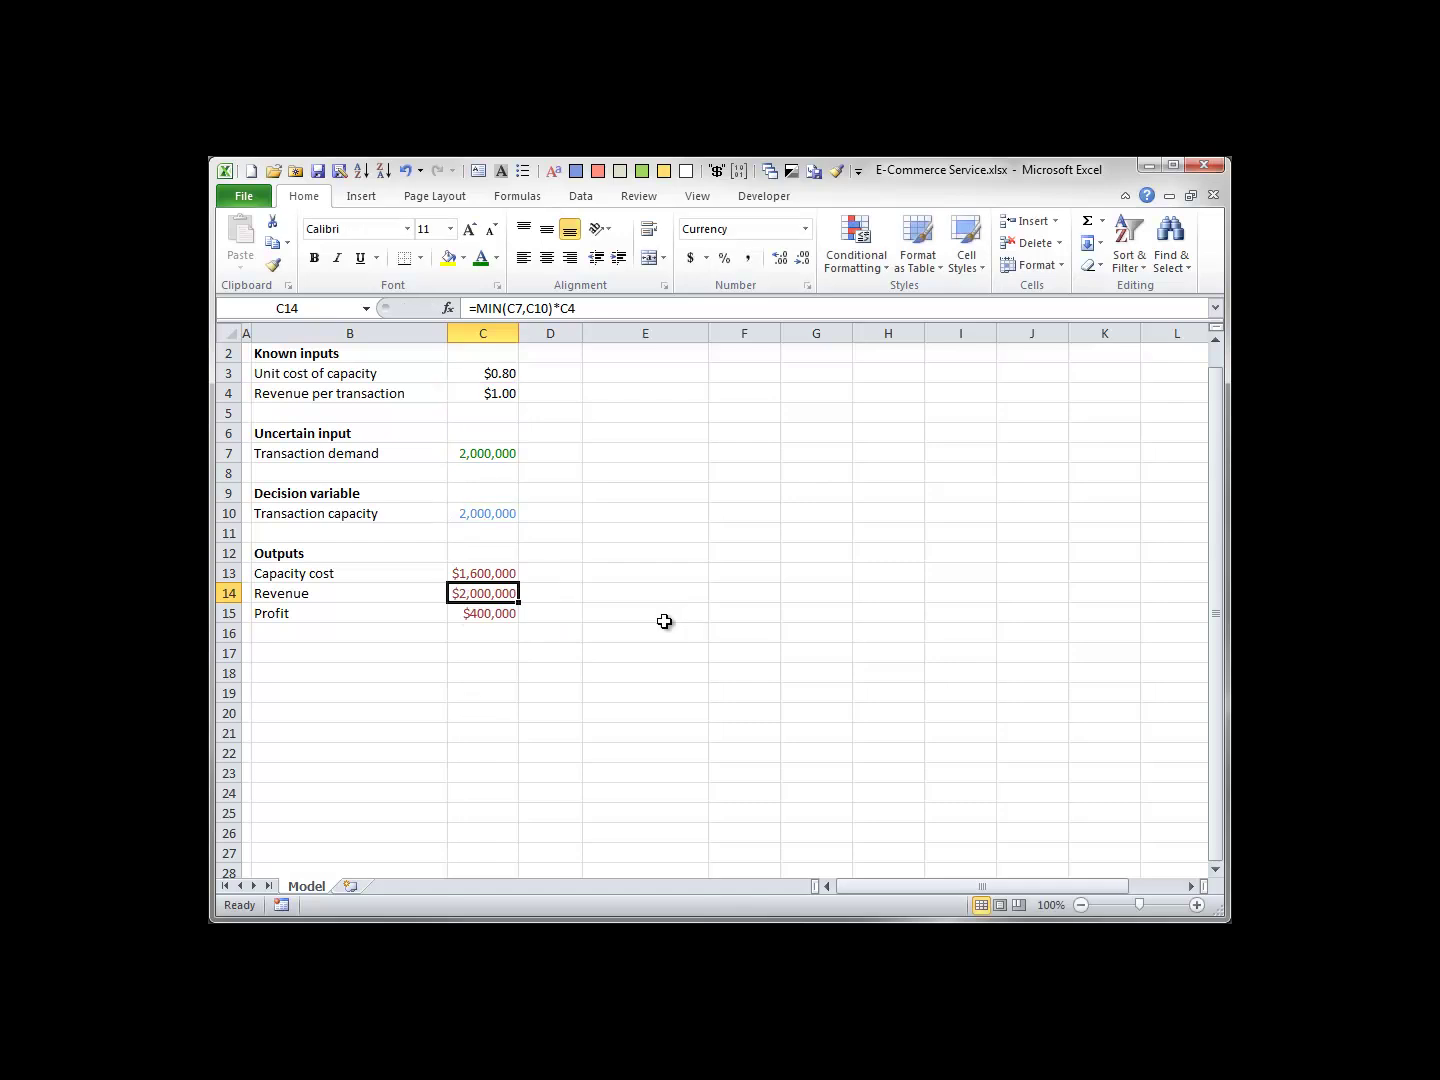
double_click(490, 614)
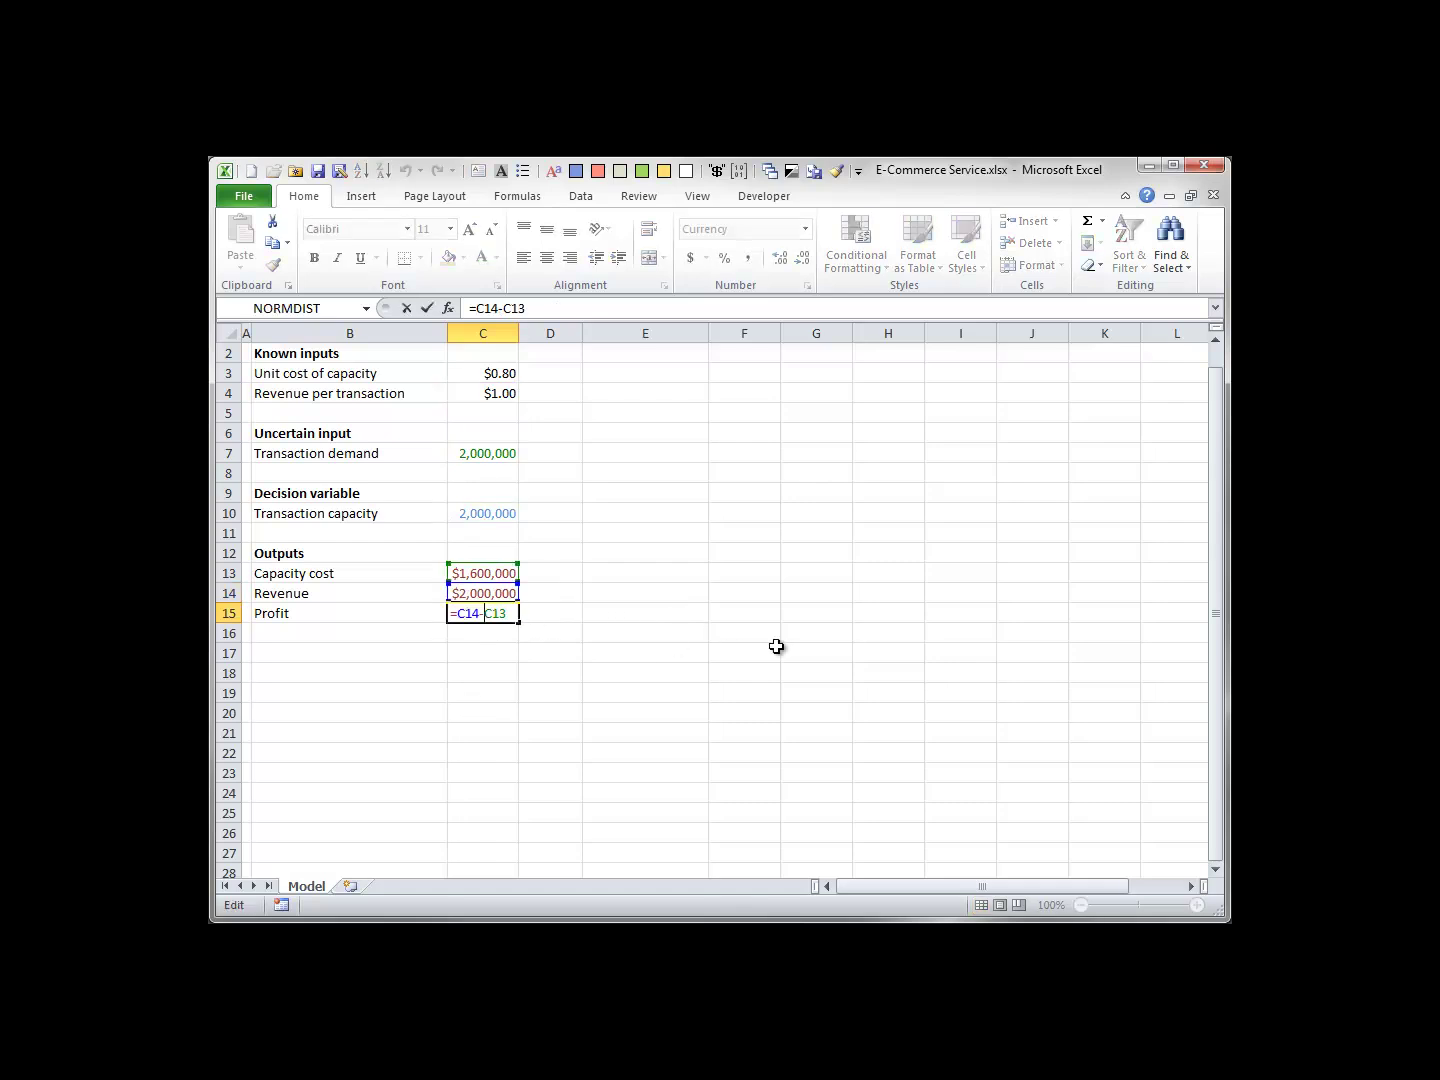
key(Escape)
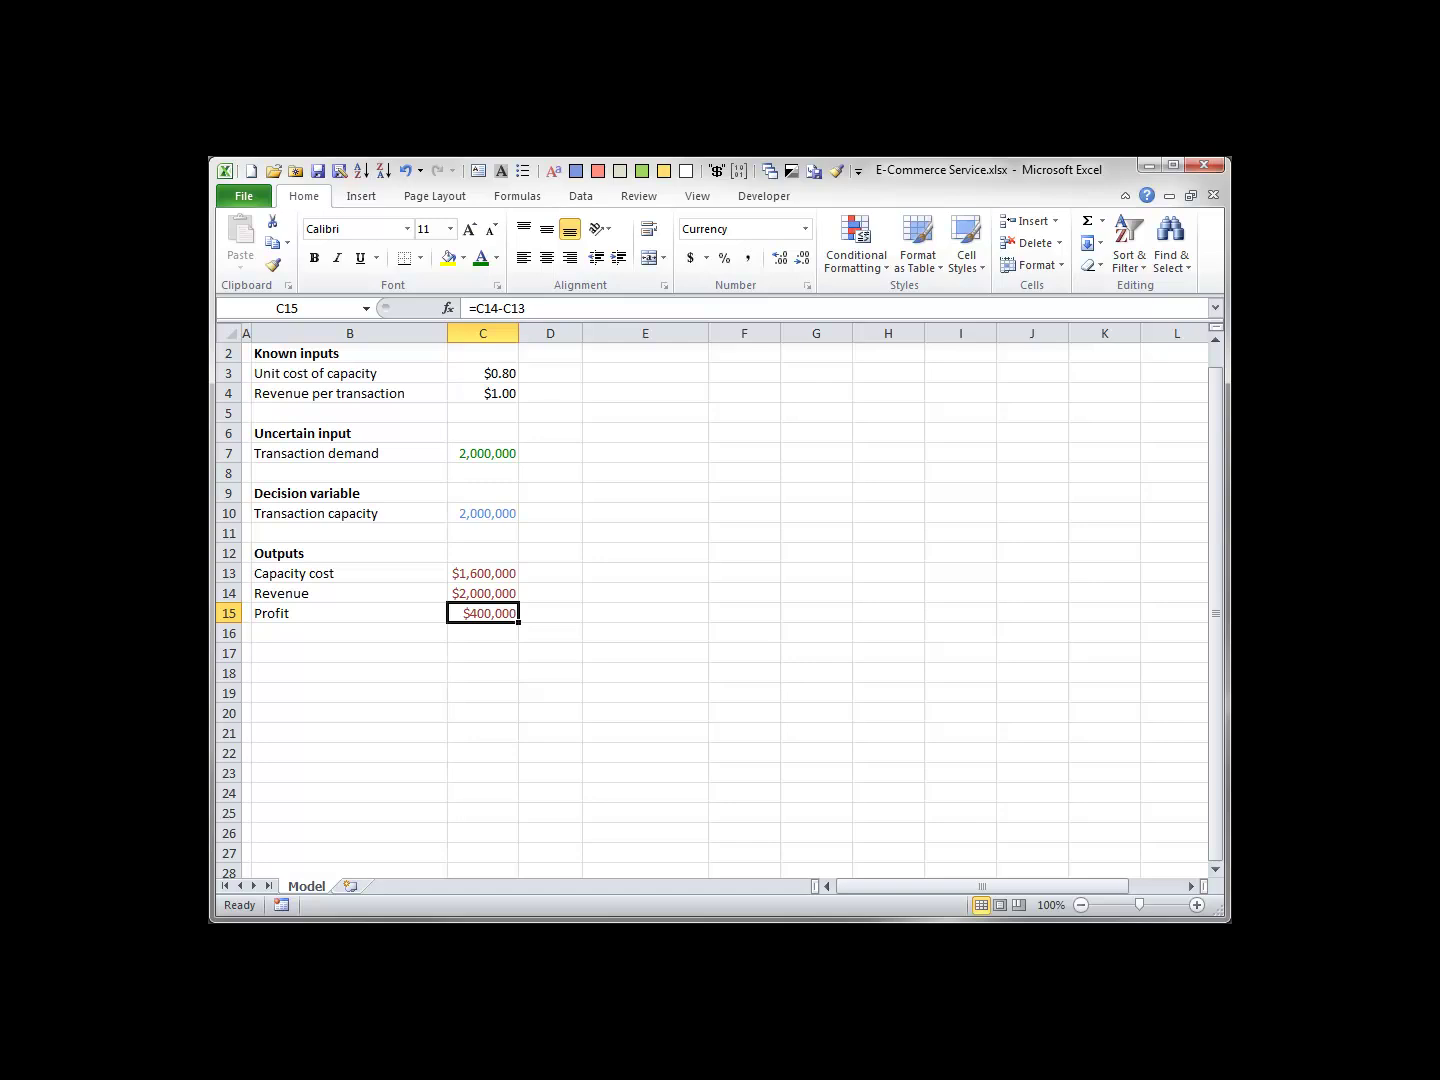
- Set the transaction demand in cell C7 to 2,400,000
double_click(474, 453)
drag(475, 454, 481, 454)
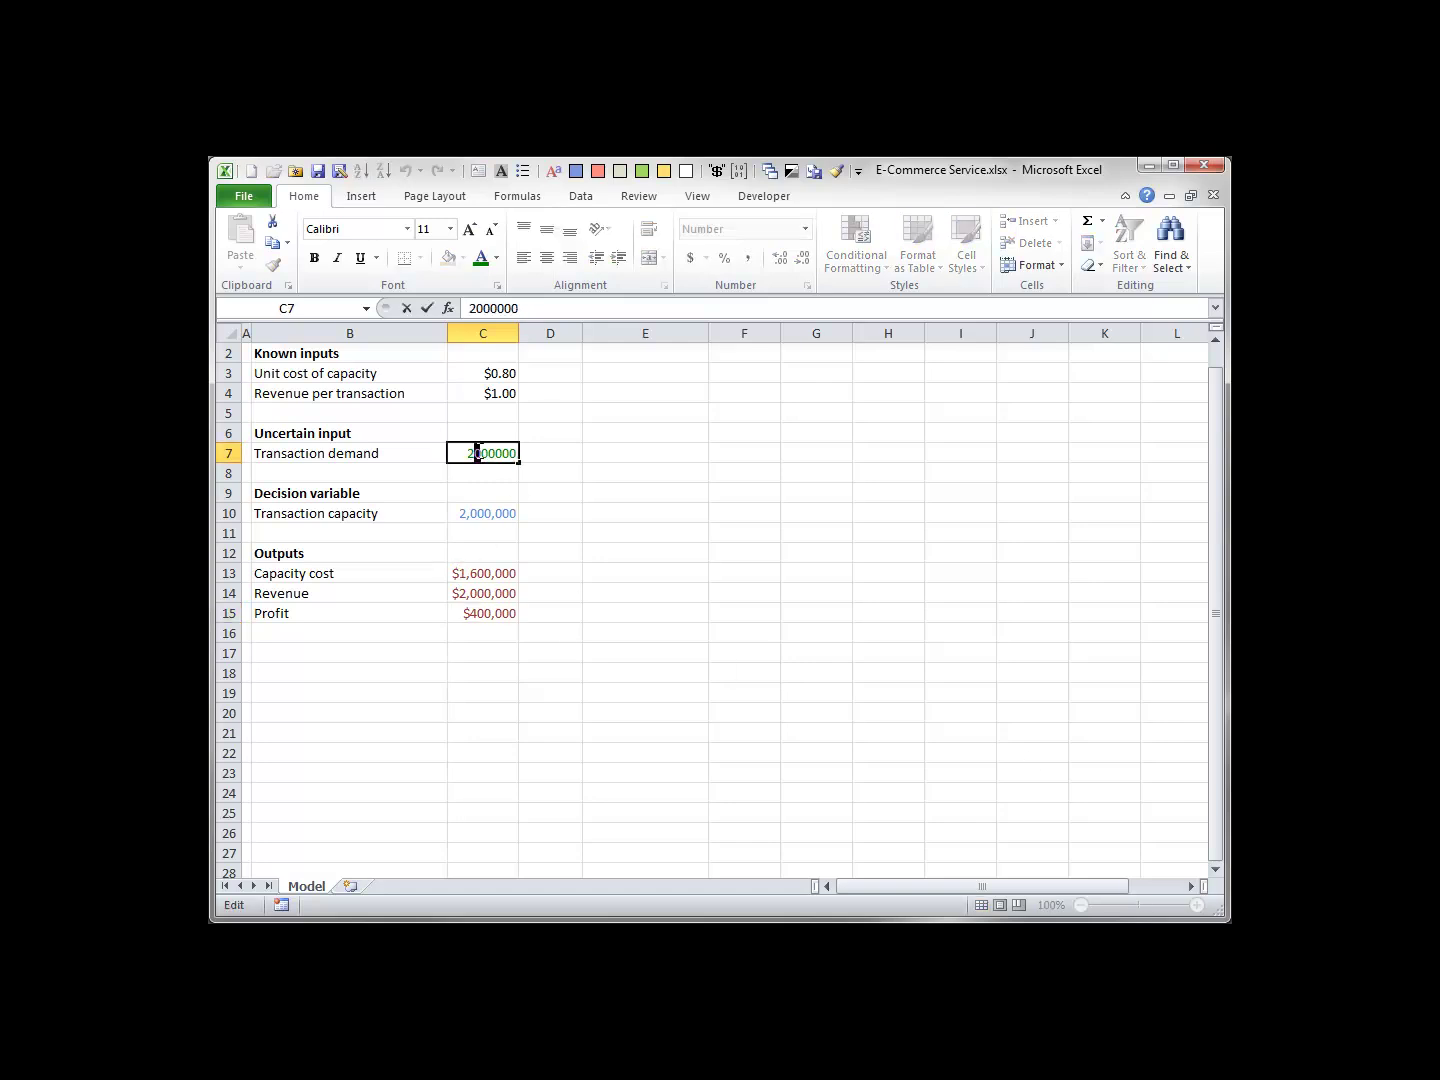
text(4)
key(Return)
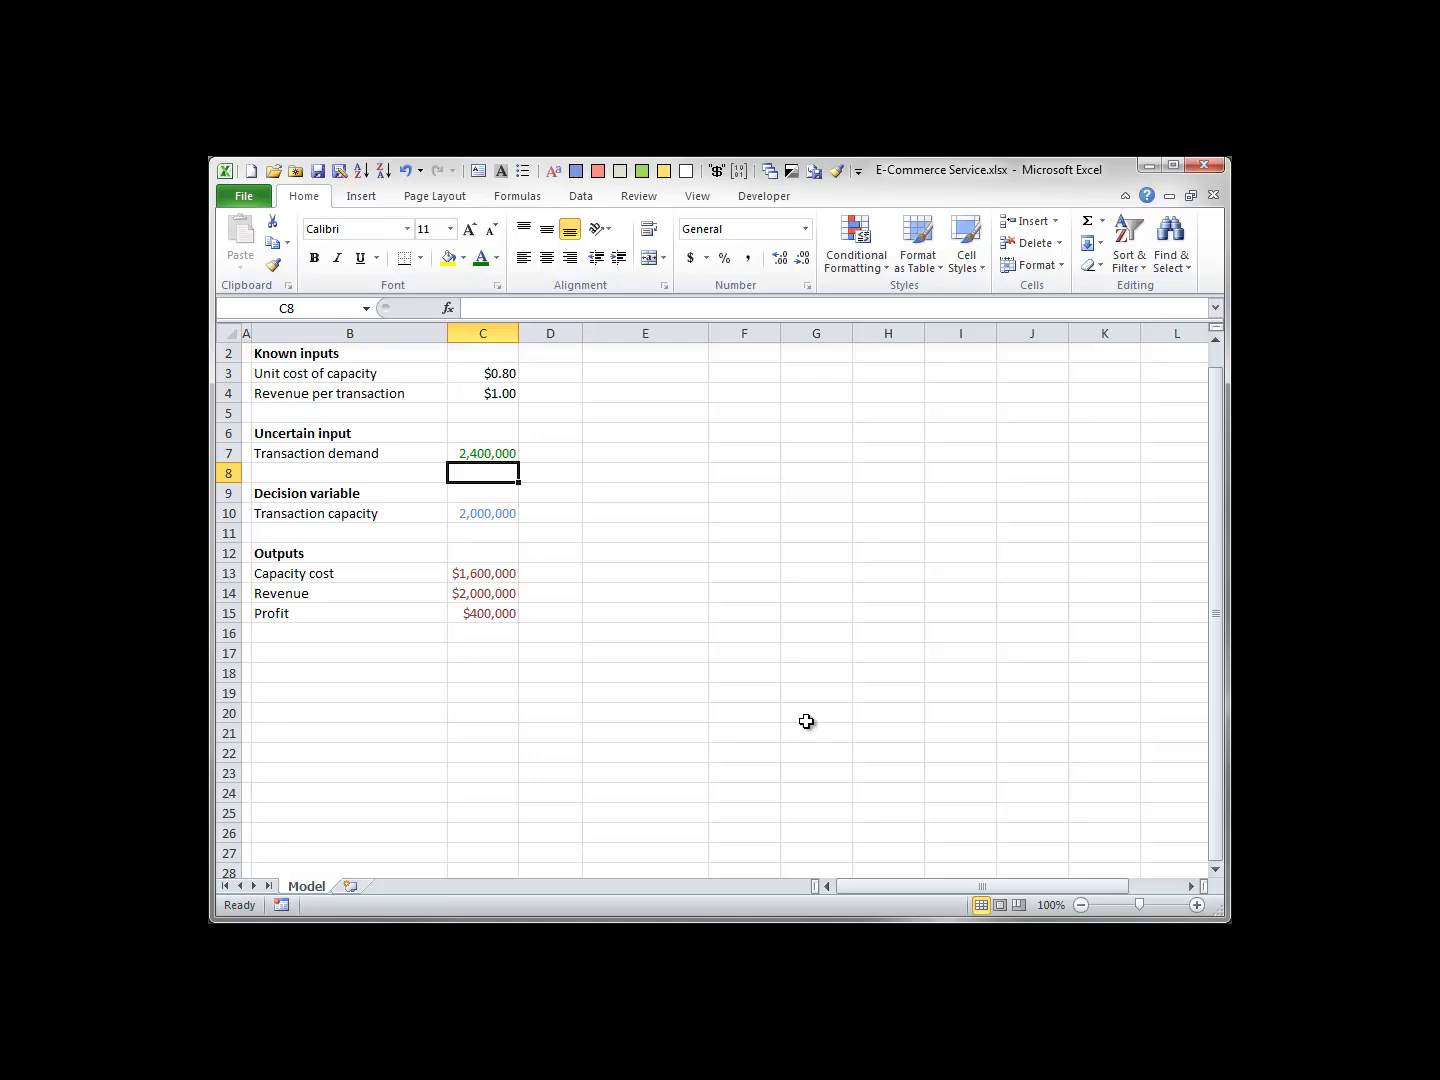
- Set the transaction demand in cell C7 to 1,600,000
click(475, 452)
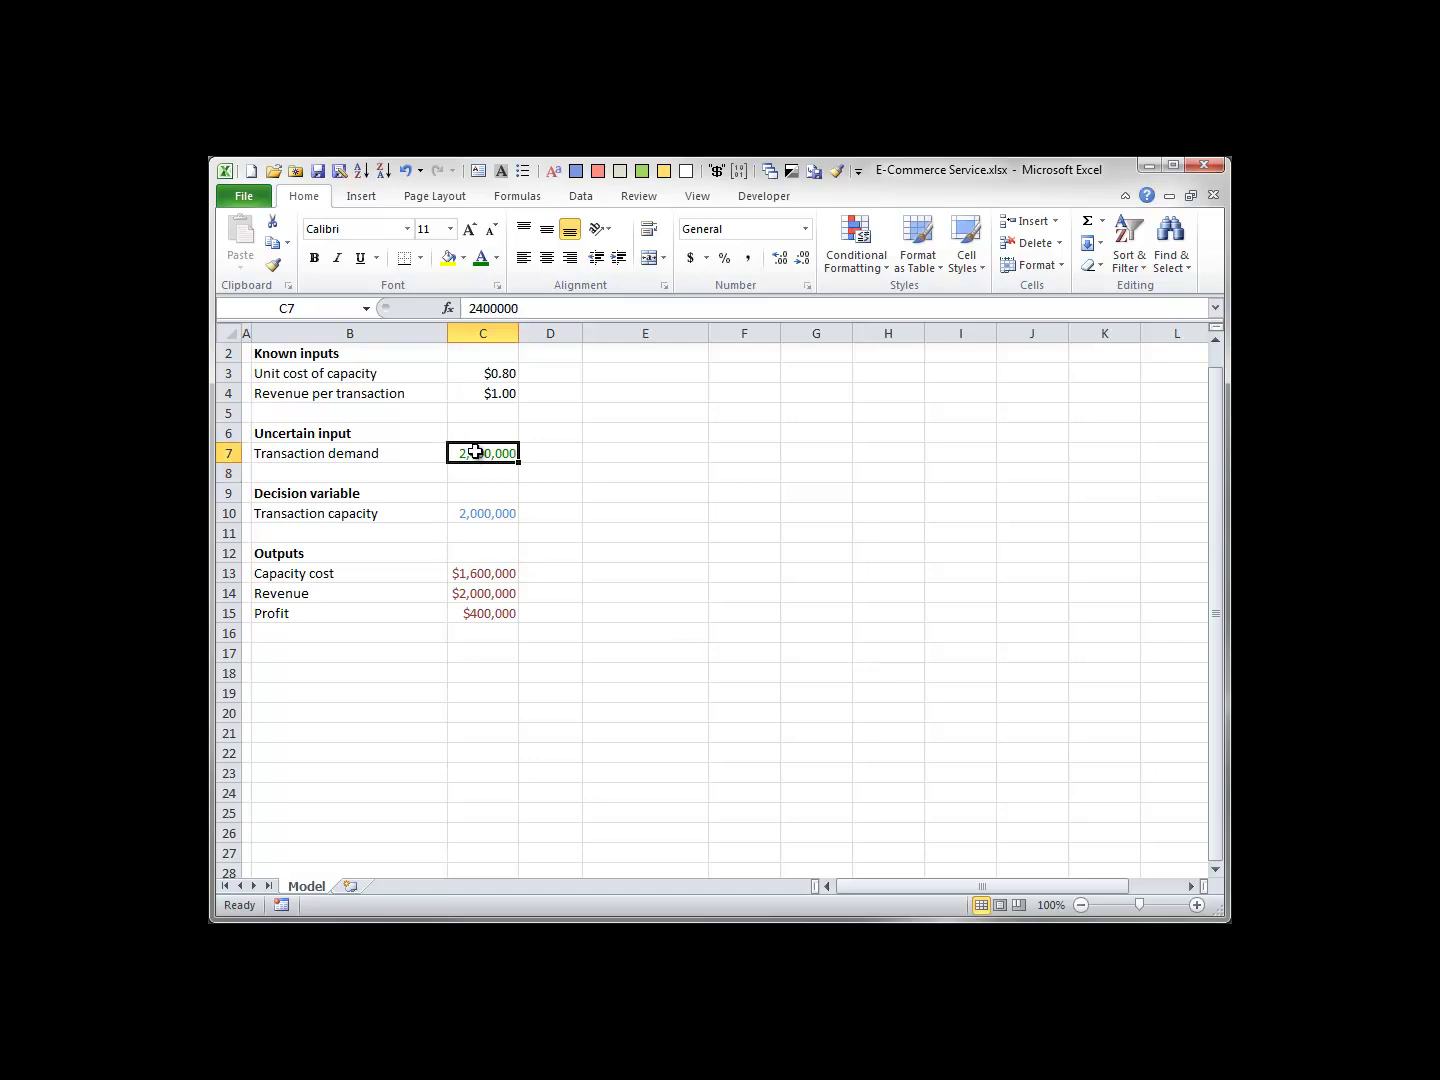
double_click(475, 453)
drag(482, 454, 441, 454)
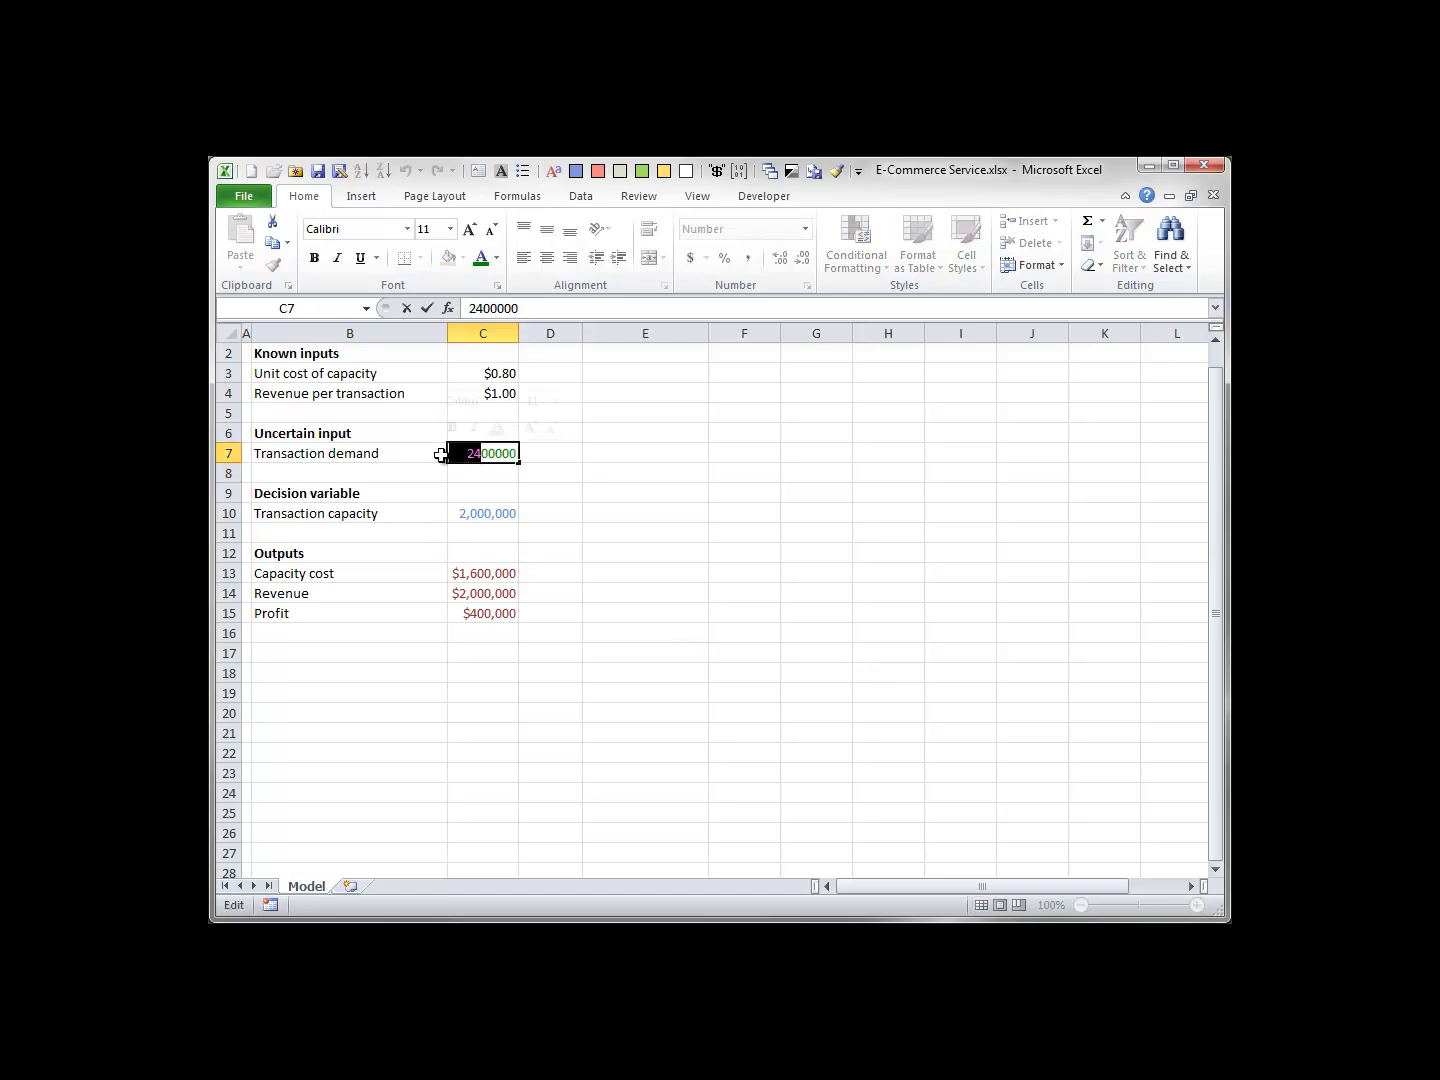
text(16)
key(Return)
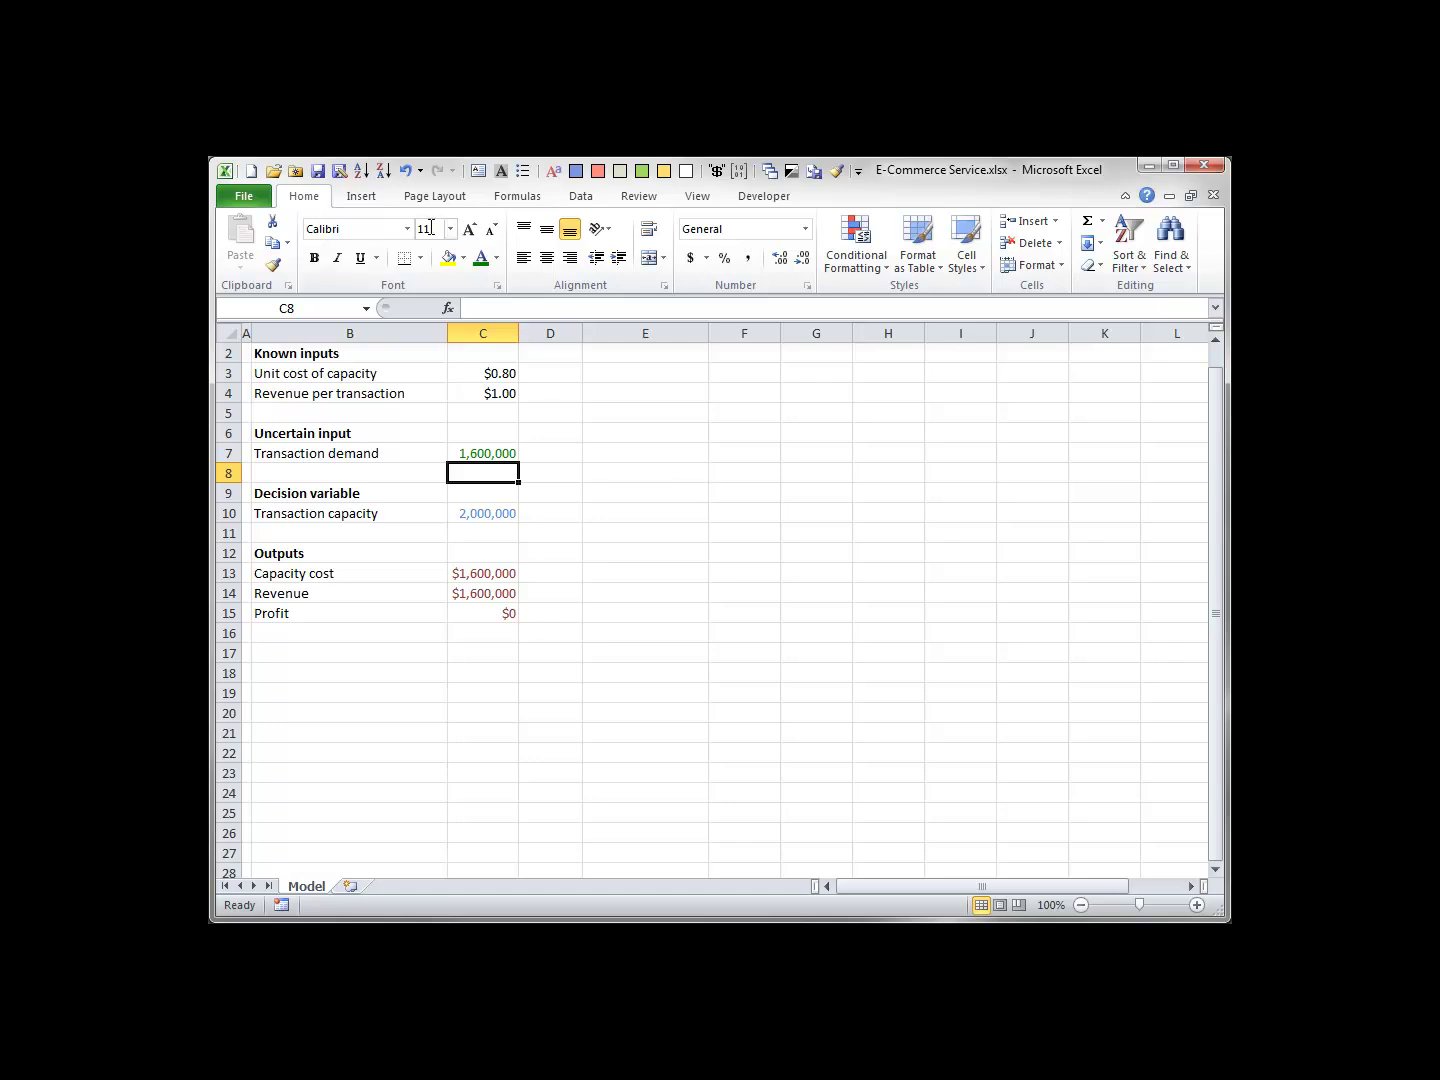
- Restore the transaction demand in cell C7 to 2,000,000
click(486, 449)
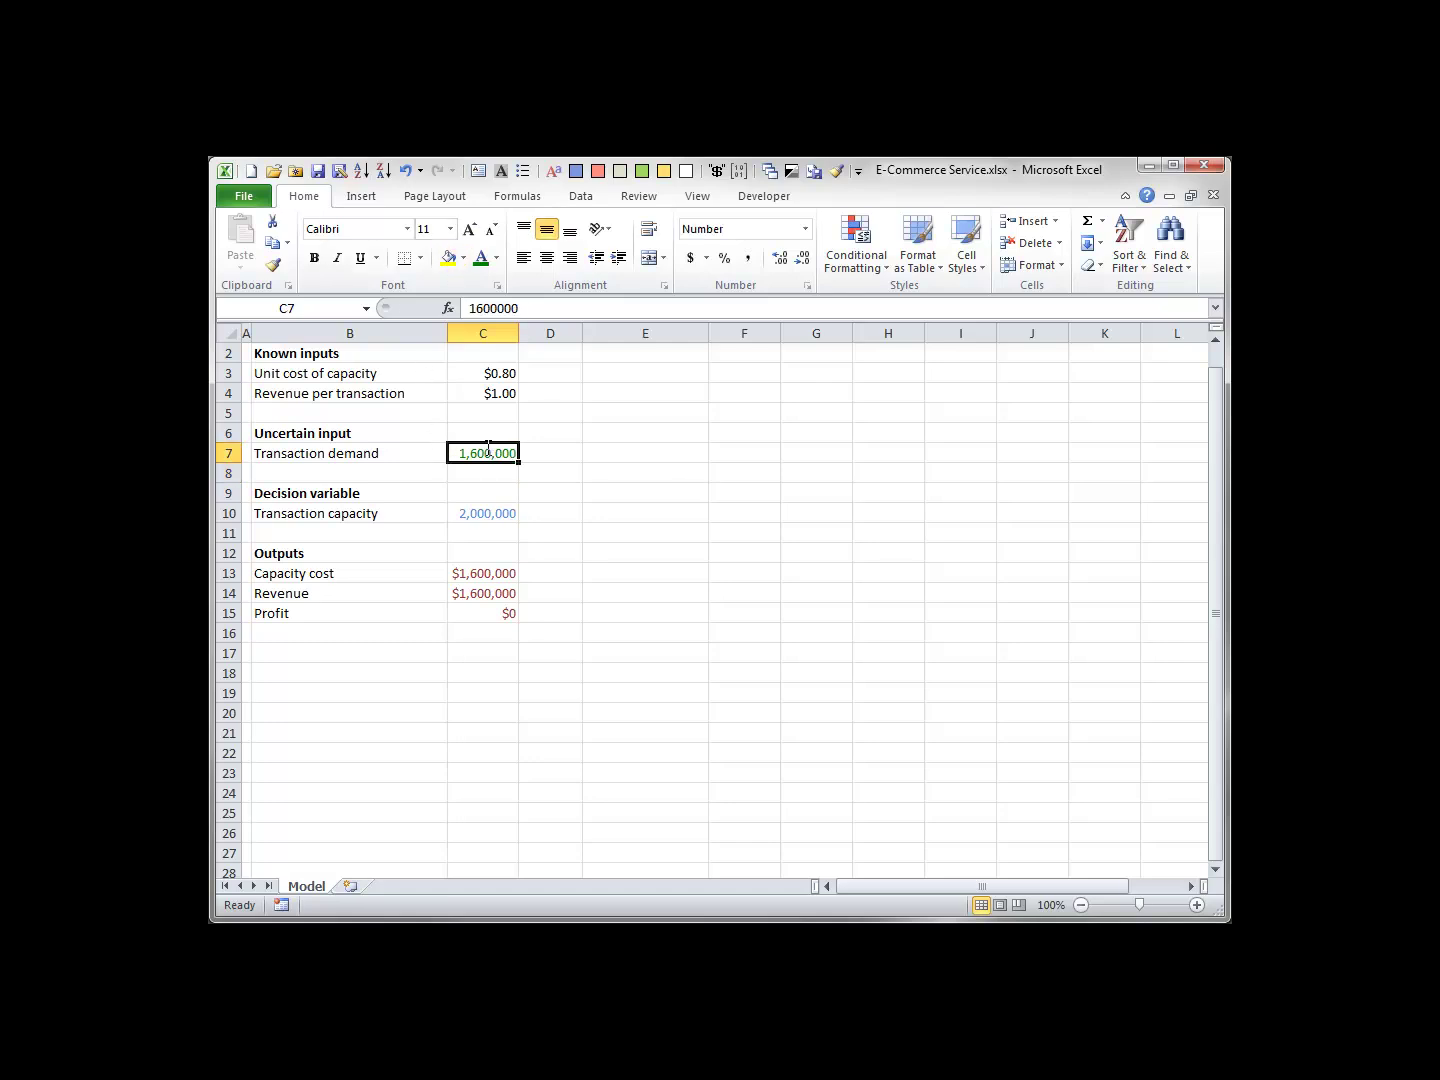
text(20000)
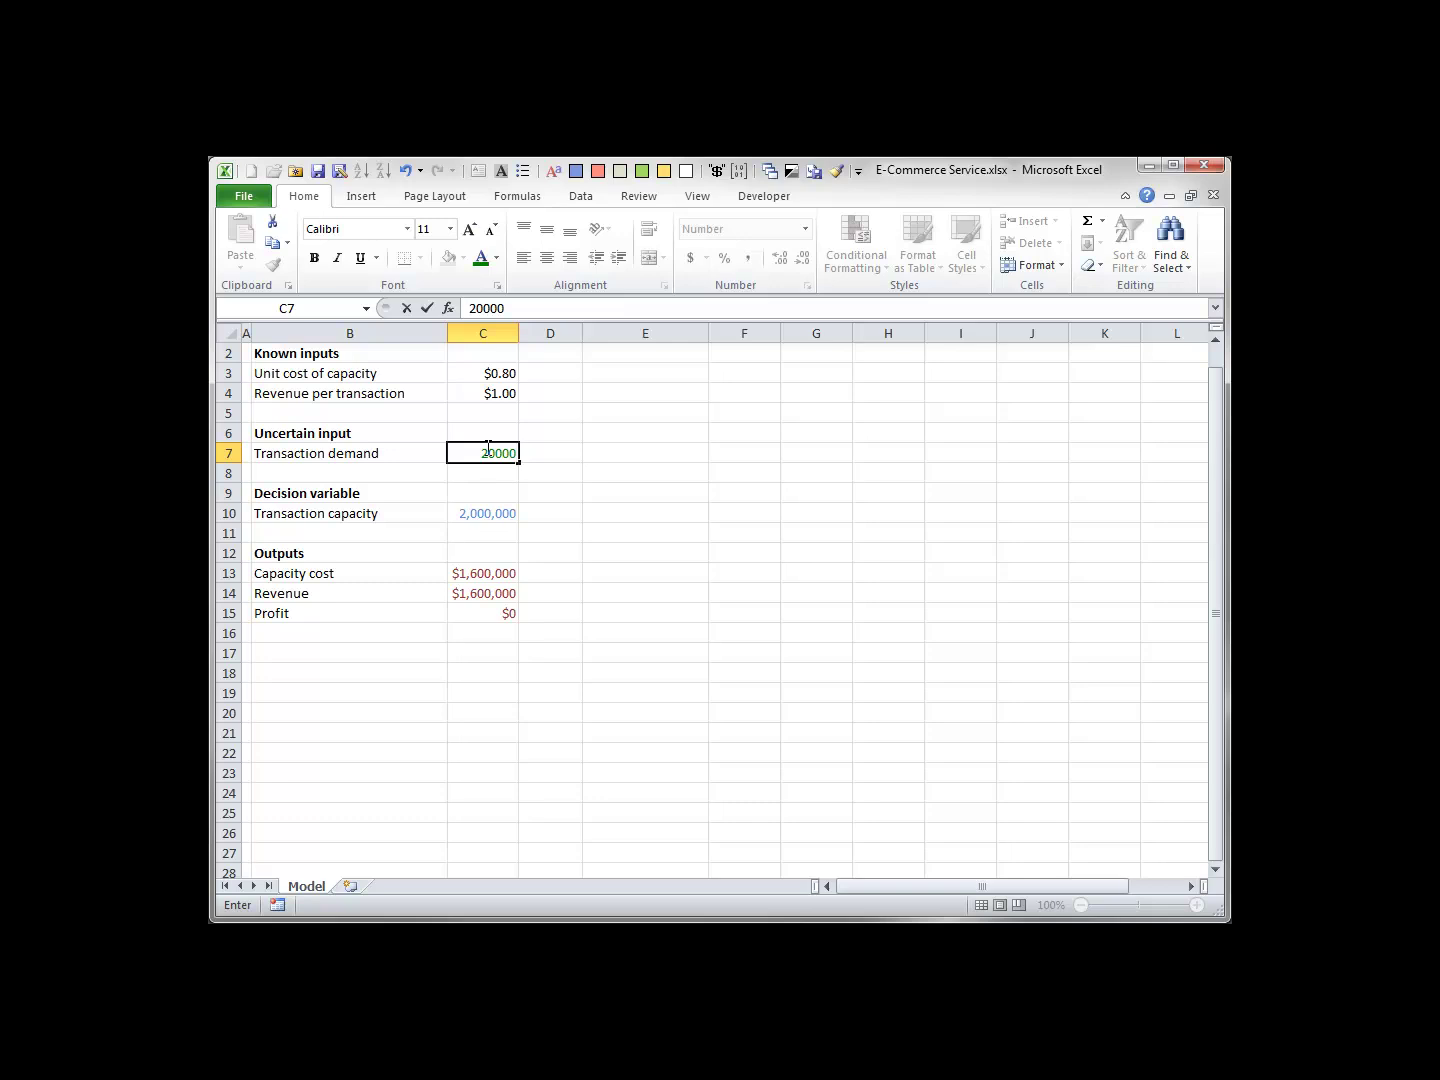
text(00)
key(Return)
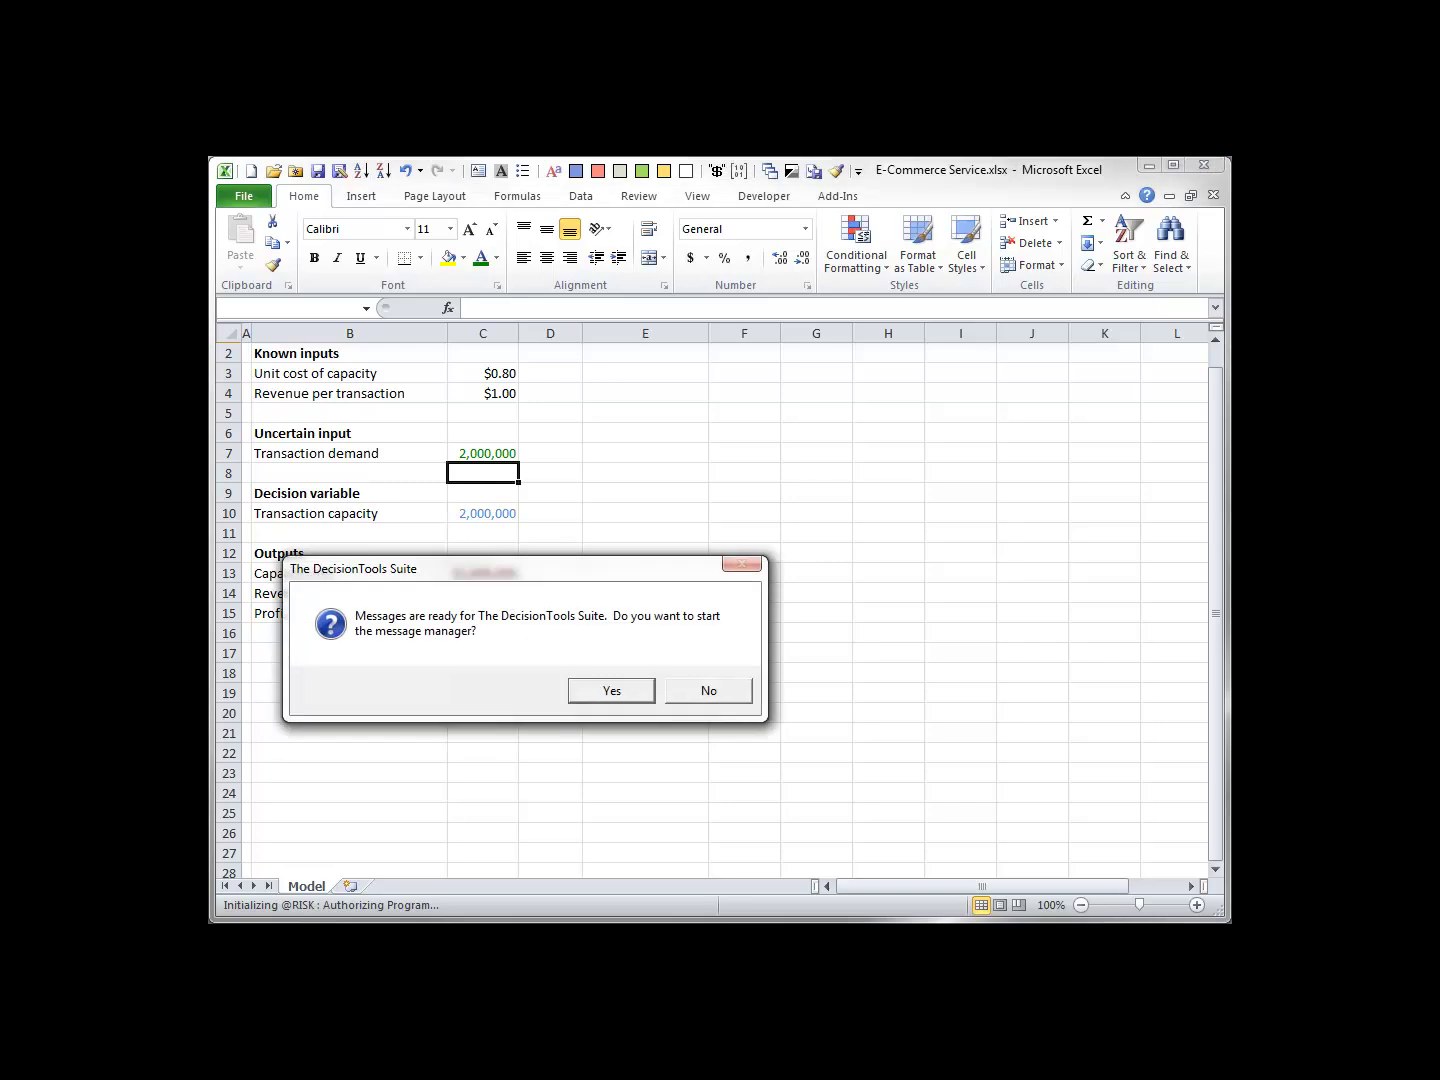
click(708, 691)
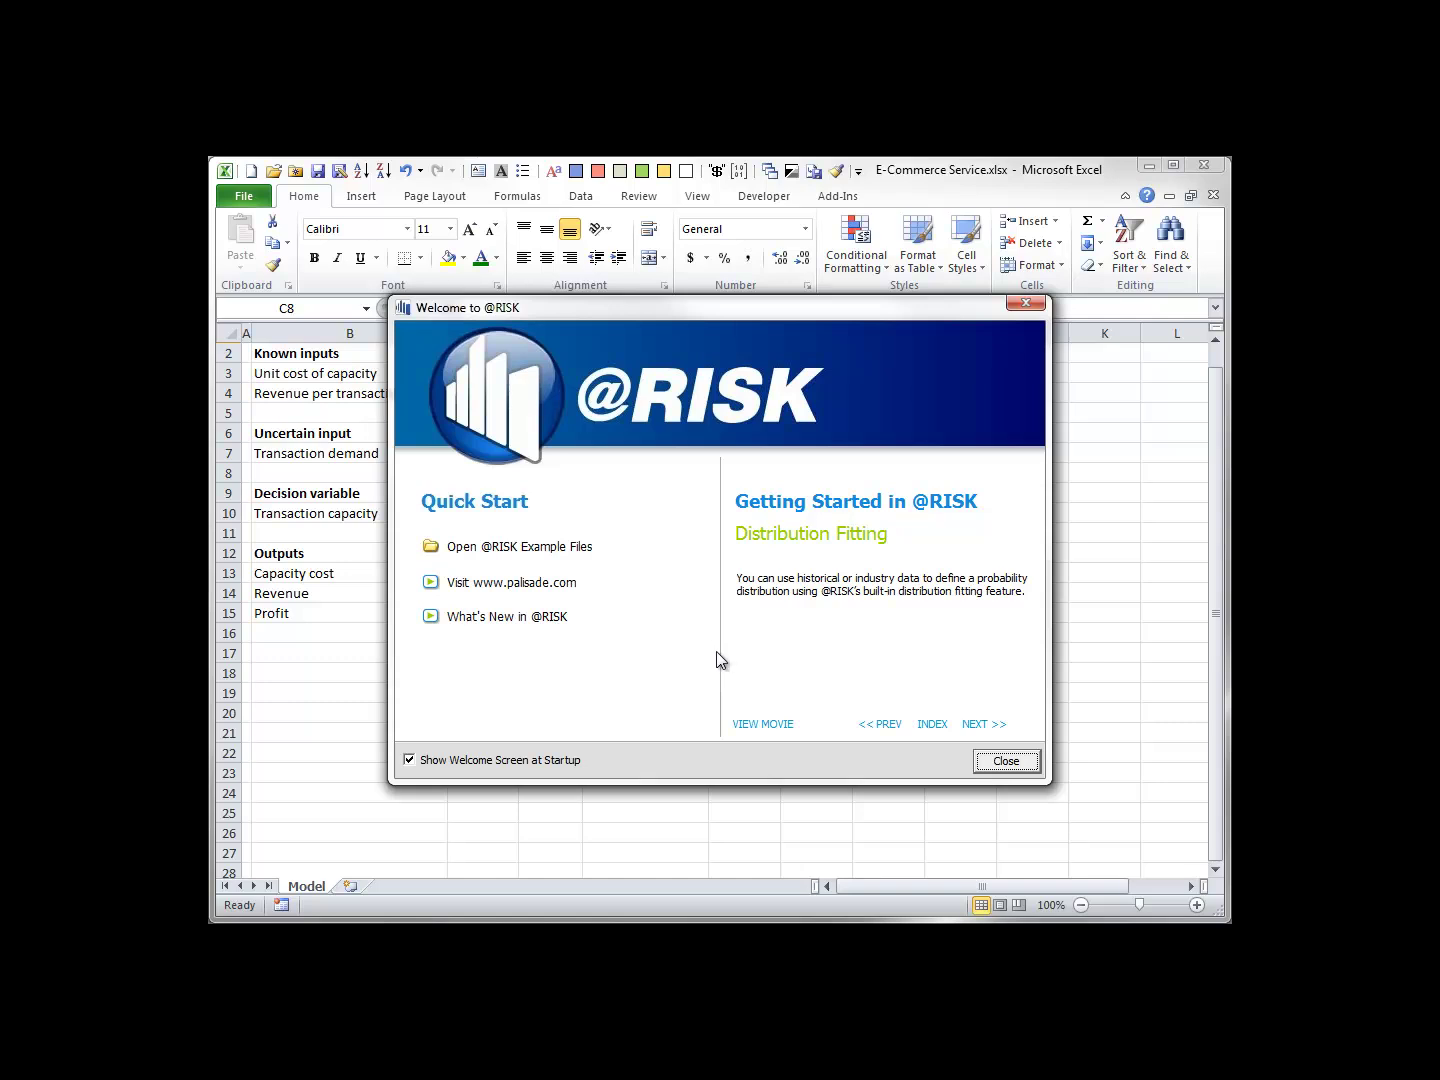
click(1006, 762)
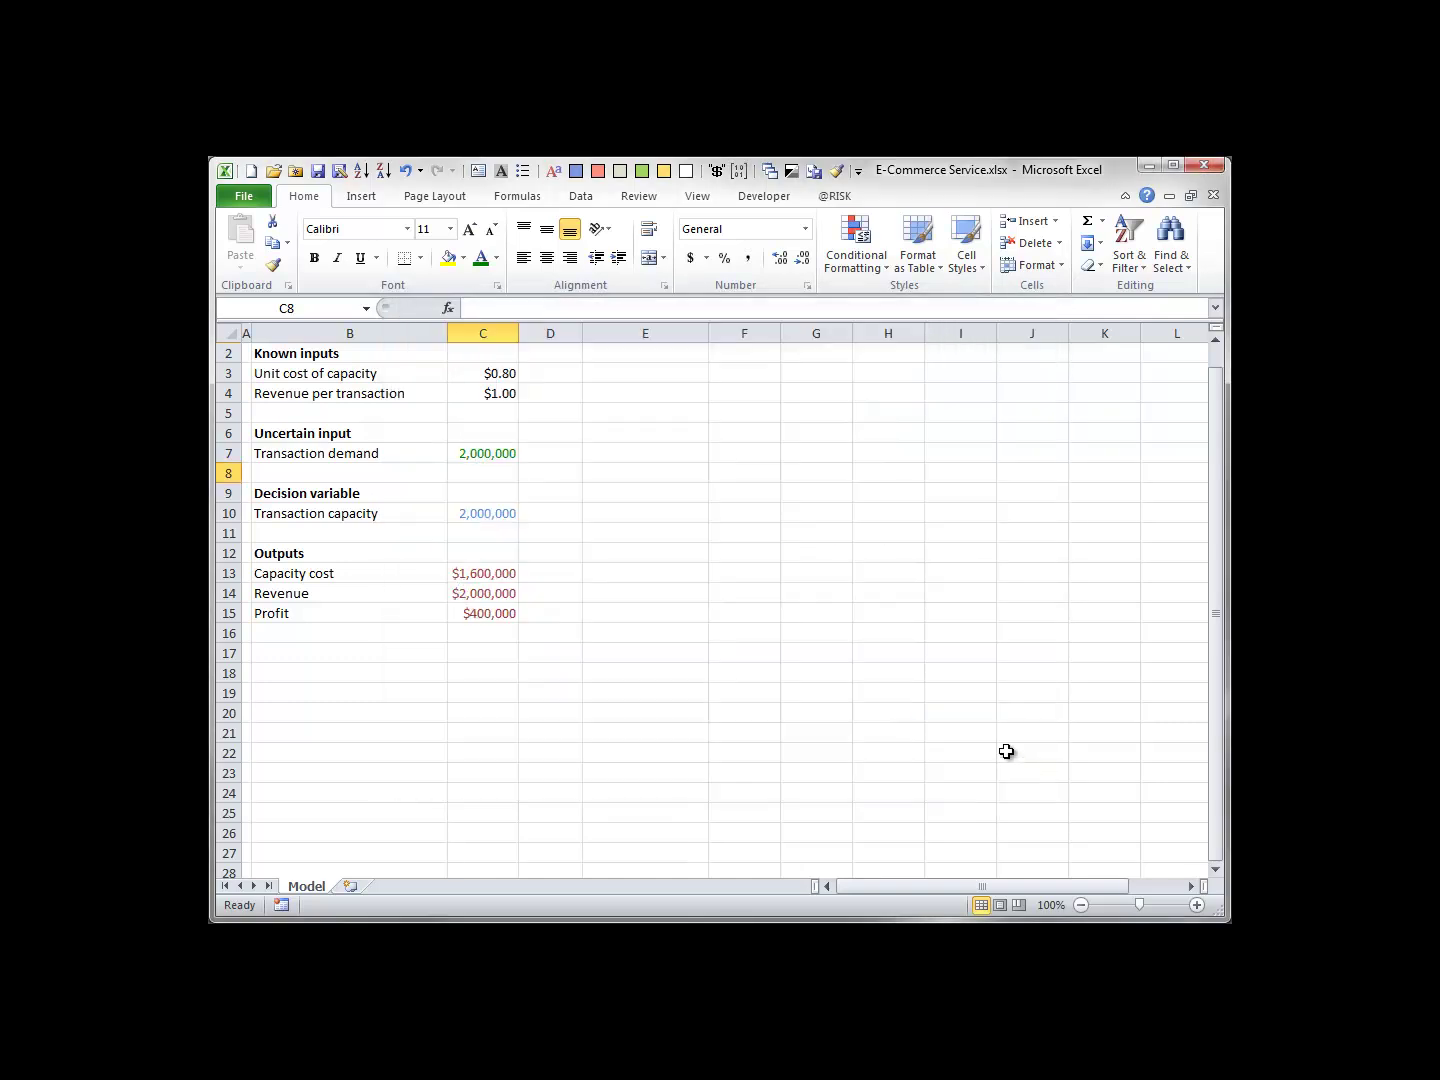
click(844, 203)
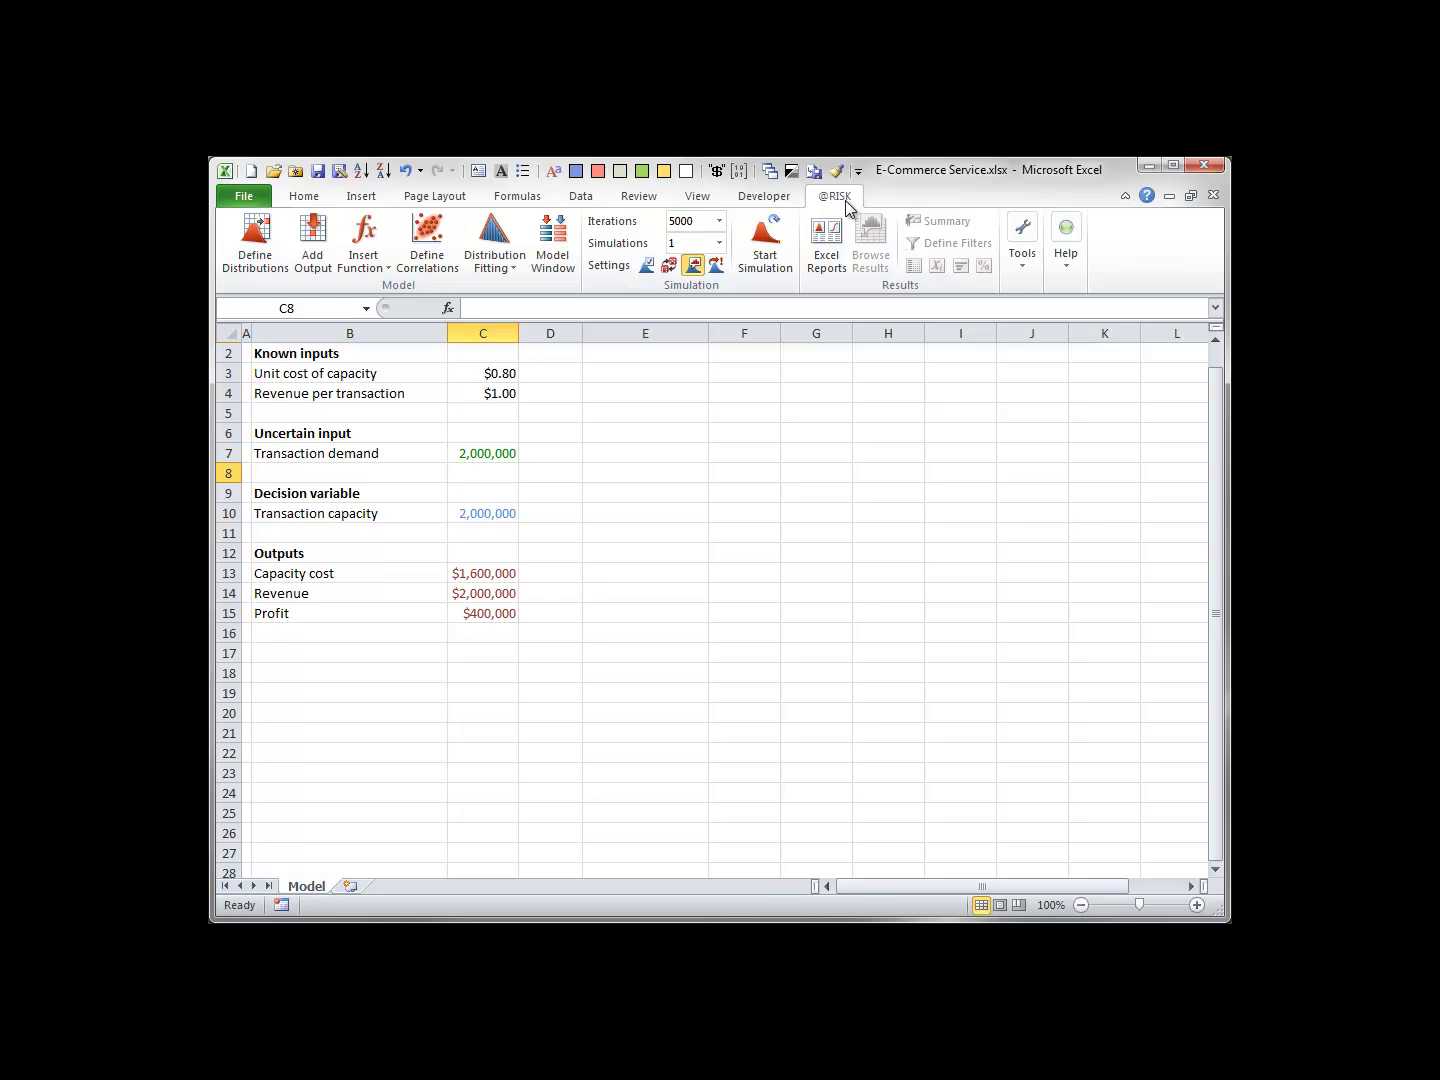
click(1067, 265)
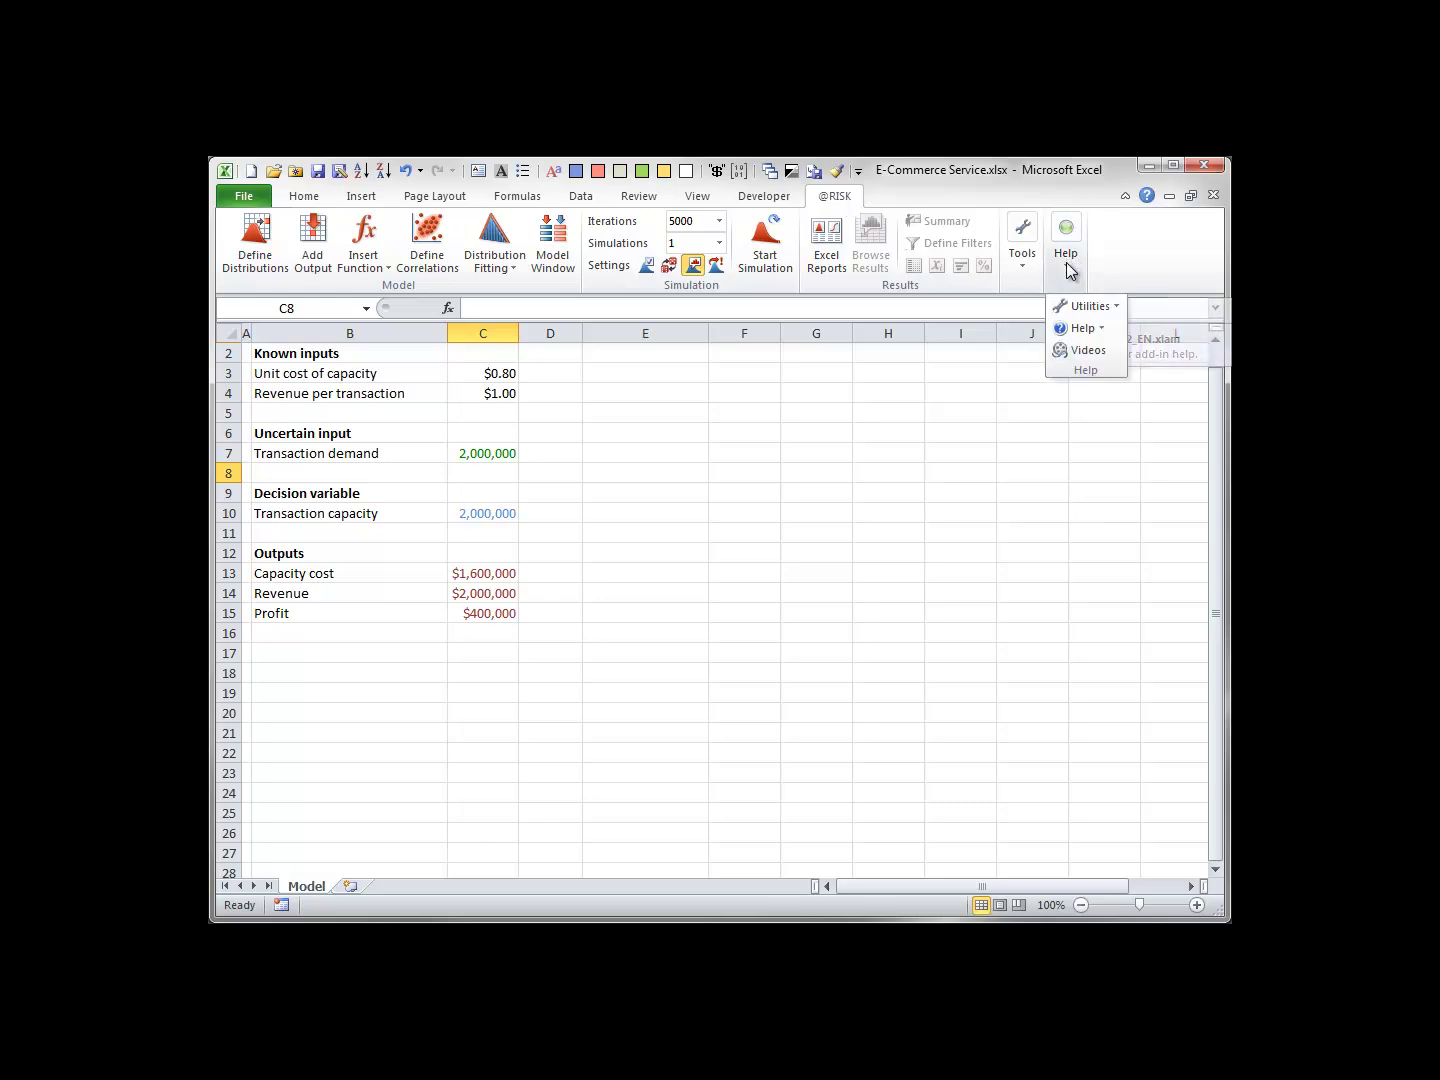
click(1090, 306)
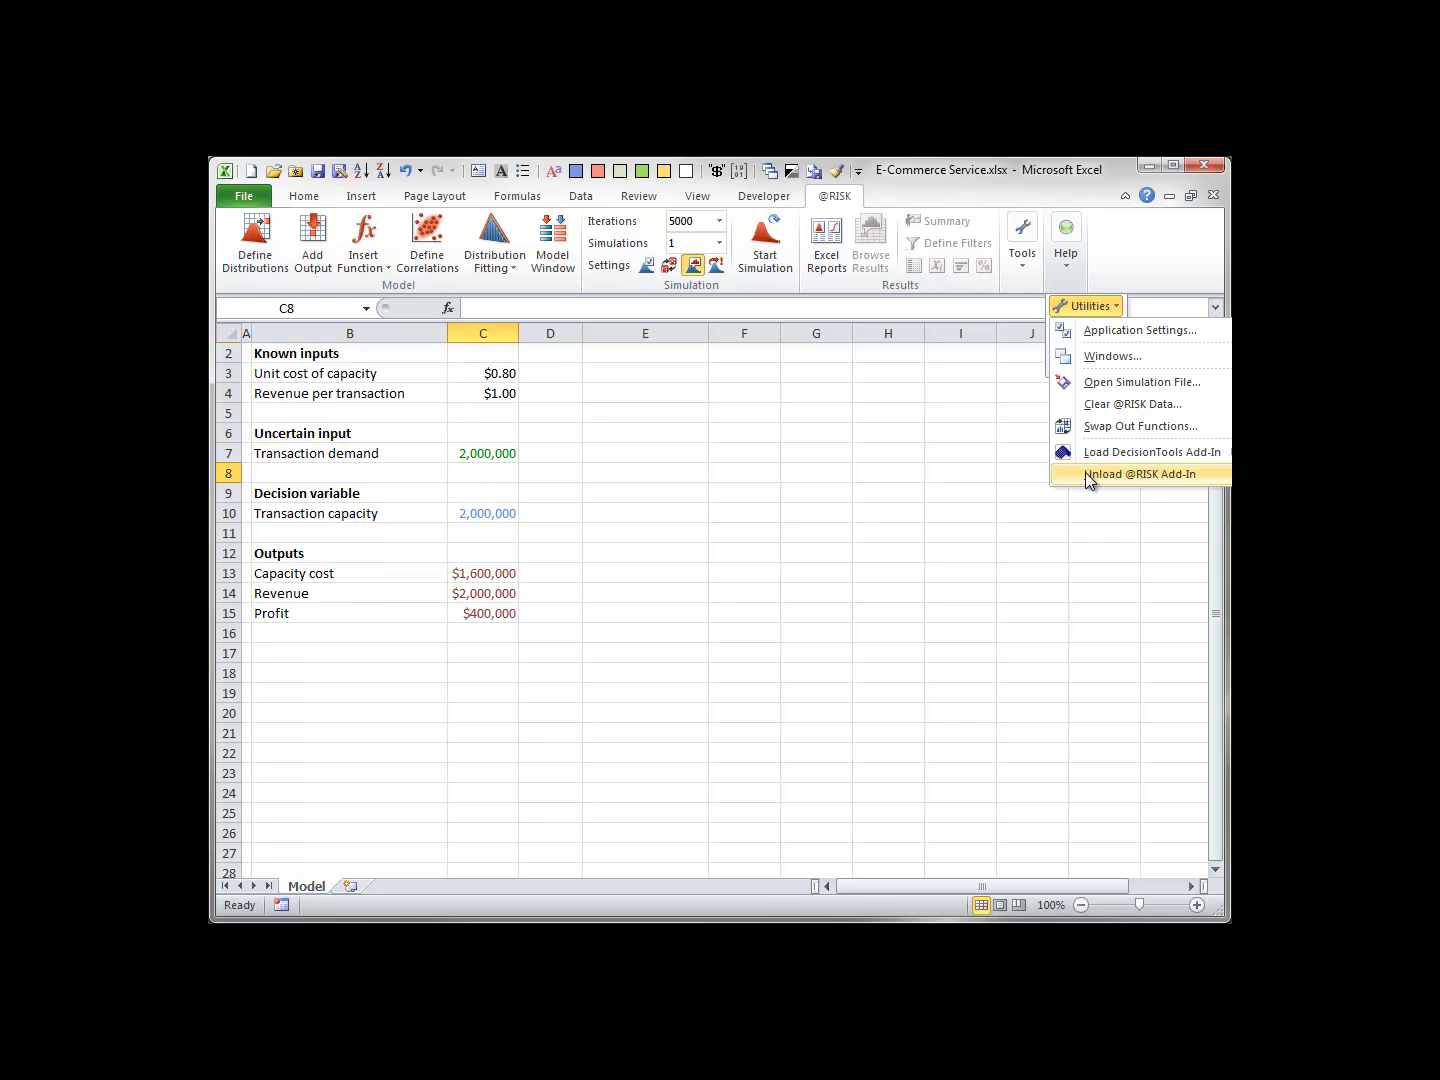
click(1048, 540)
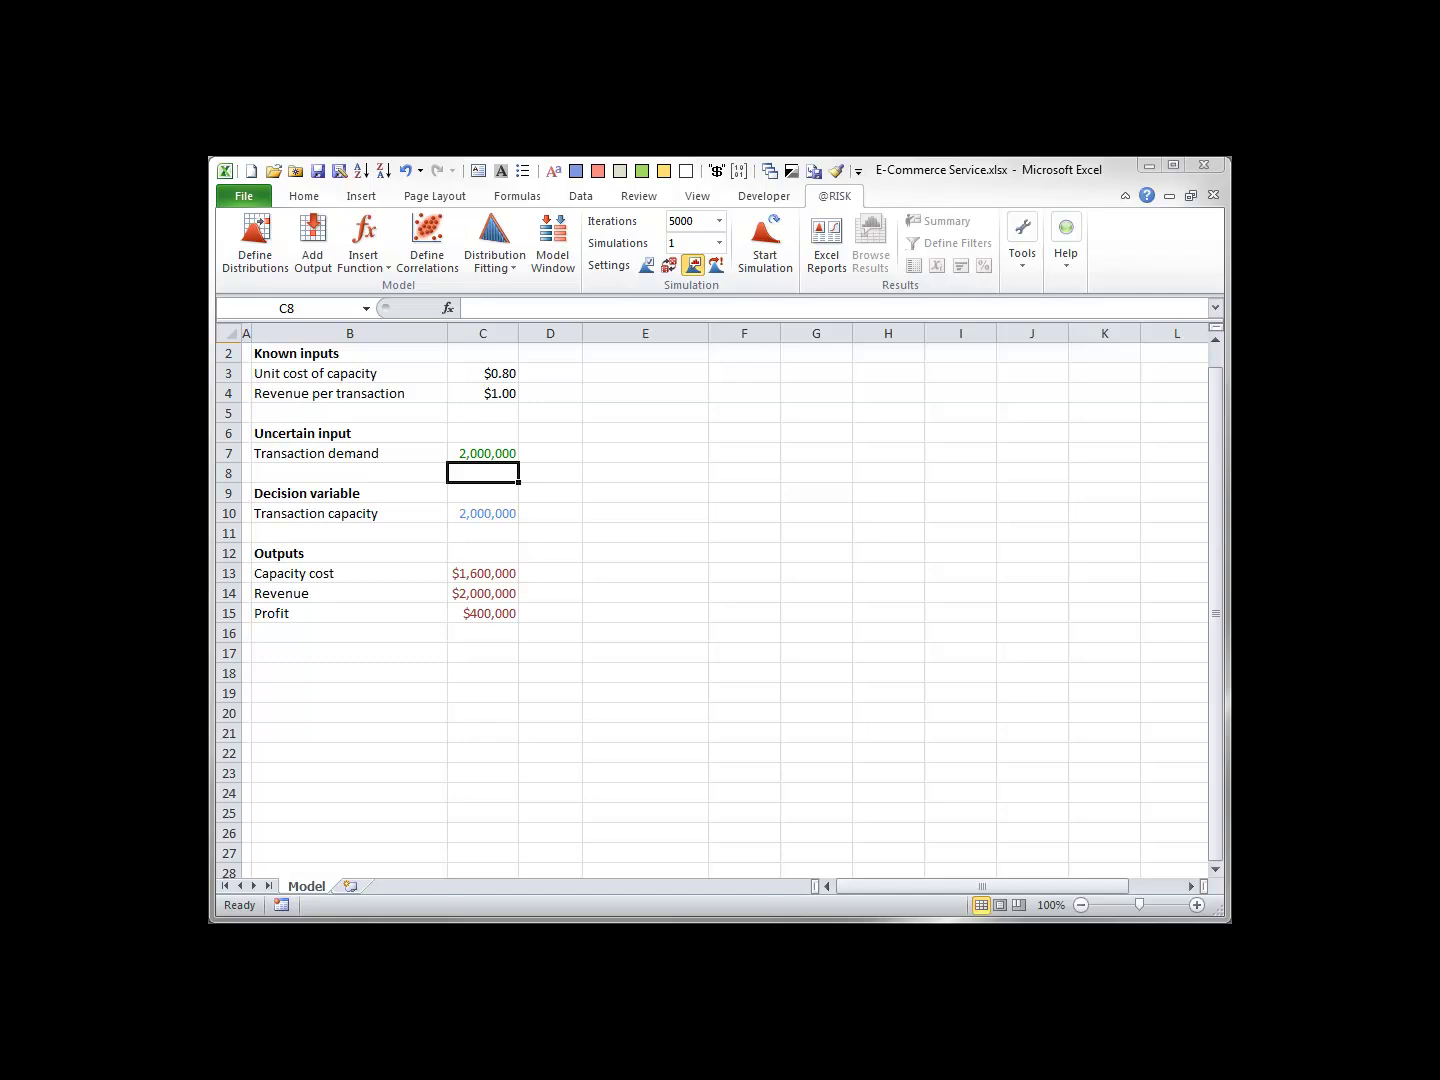
click(490, 453)
click(255, 240)
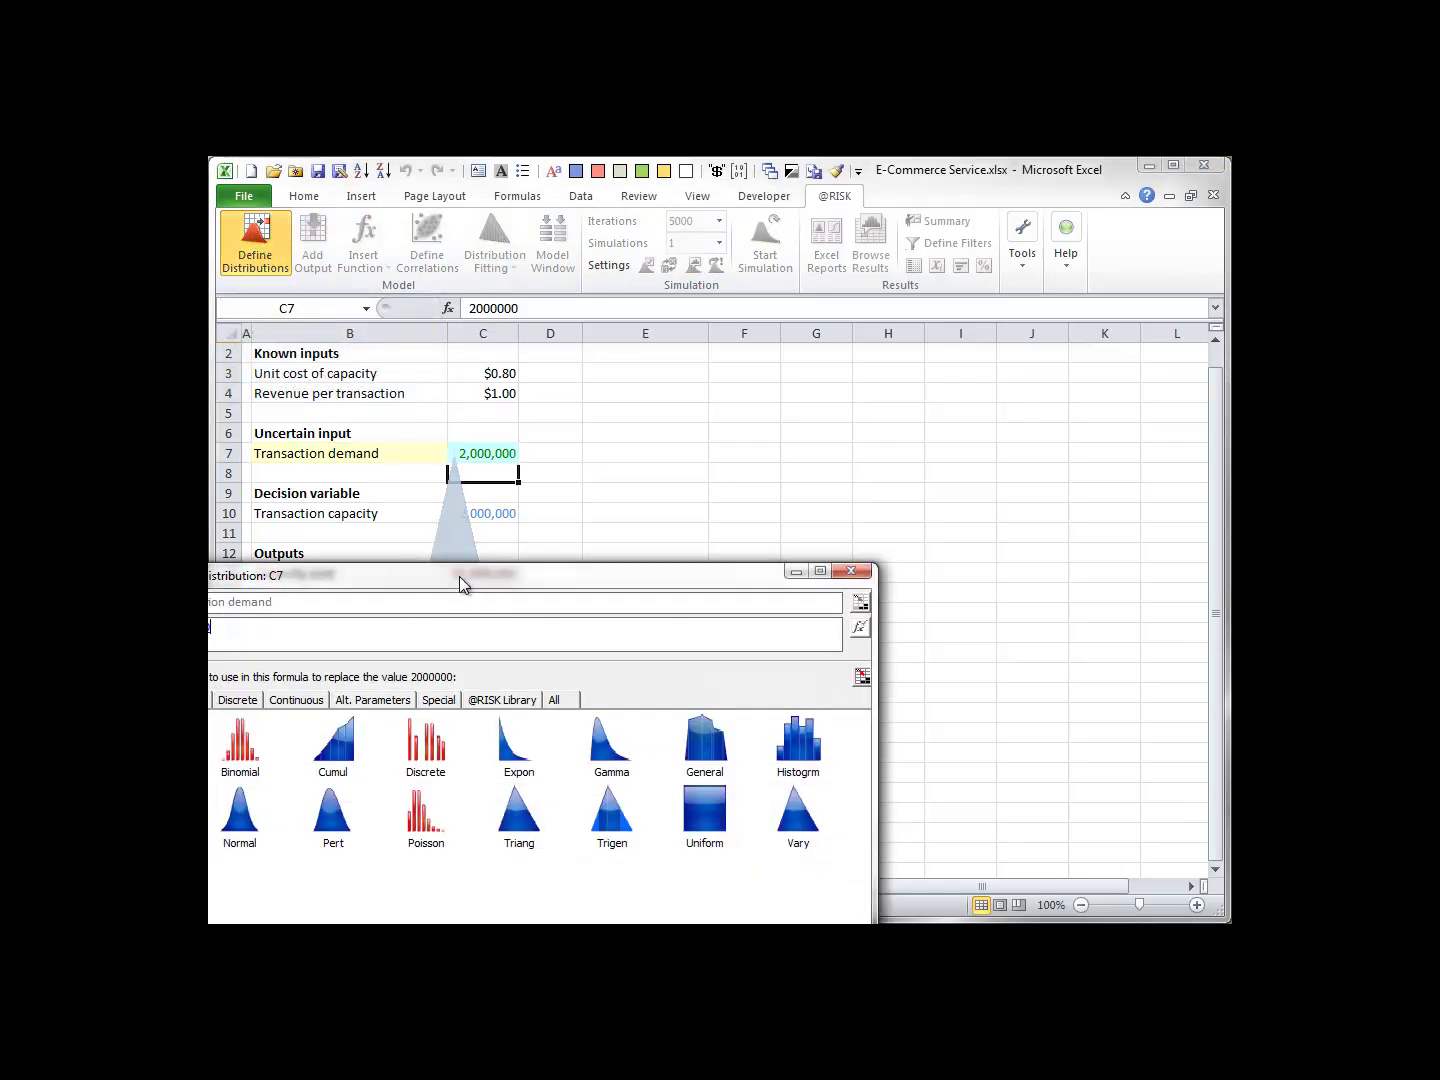
drag(460, 576, 690, 228)
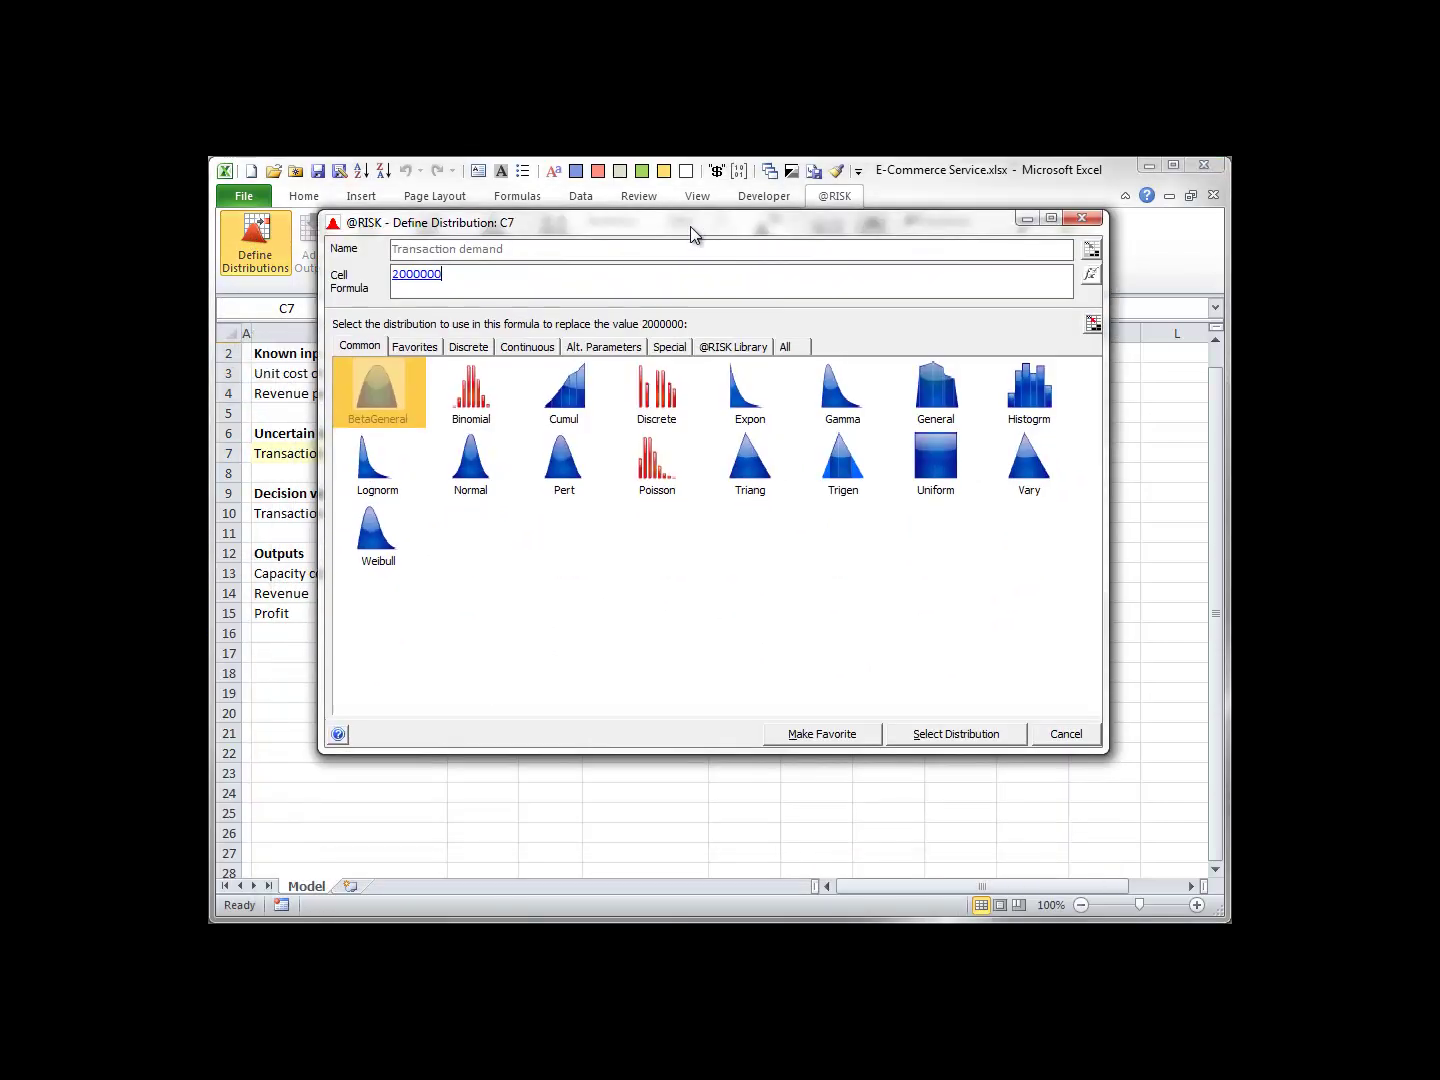
click(471, 468)
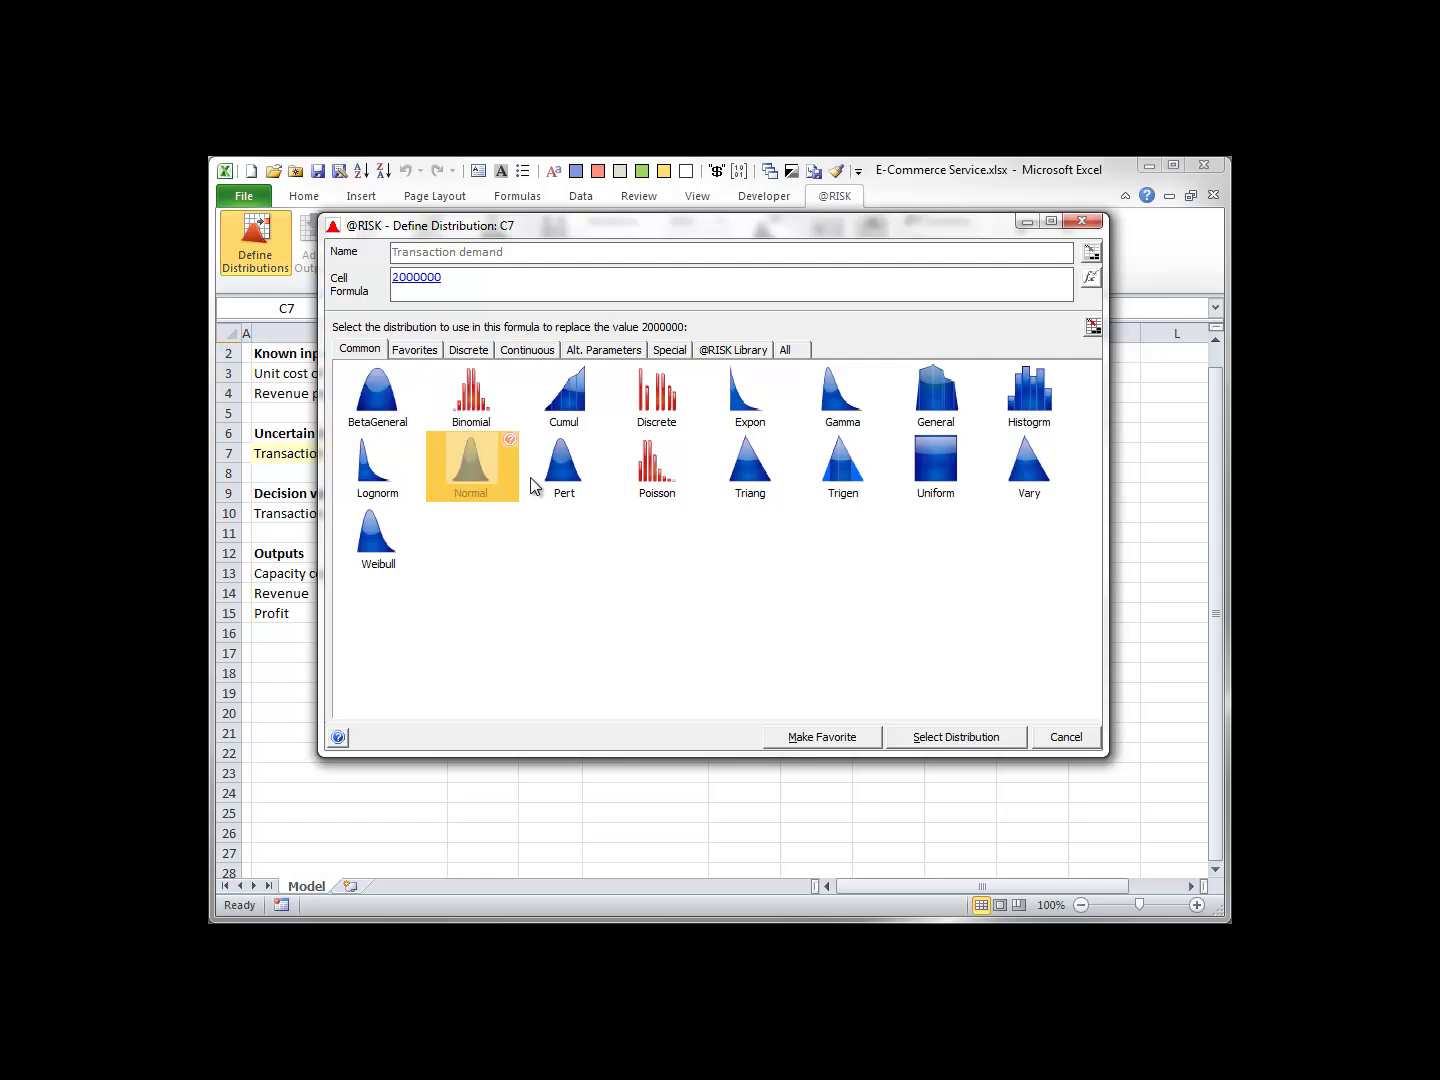
click(939, 741)
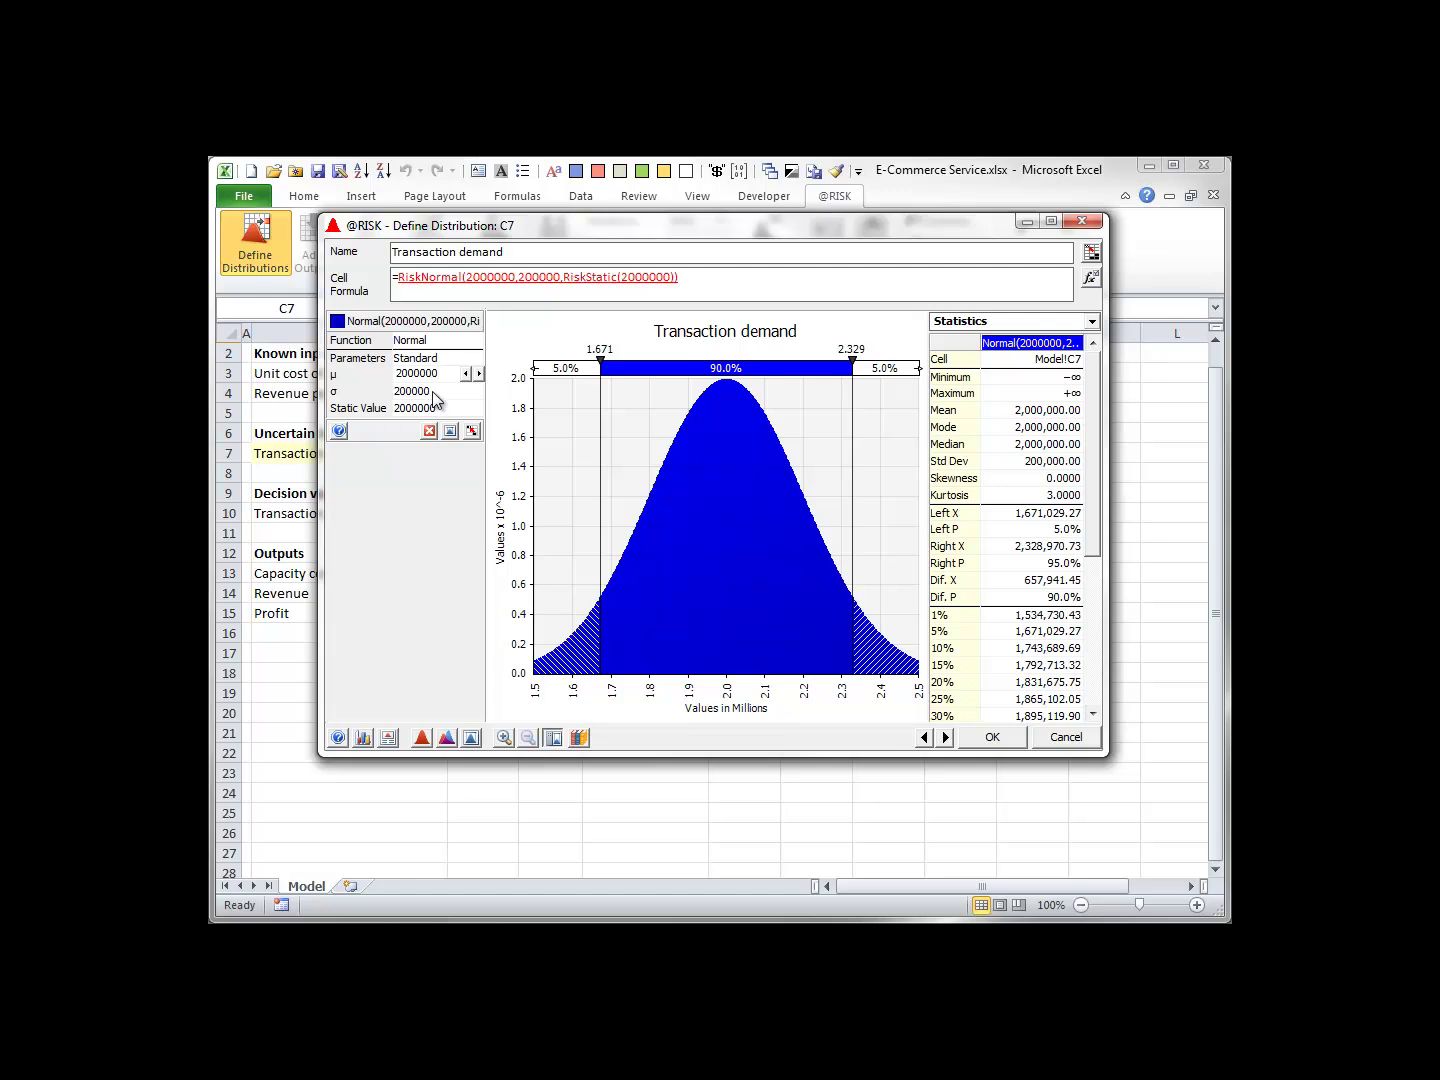
- Set the demand distribution's standard deviation to 500000 and accept the distribution
double_click(434, 397)
text(50)
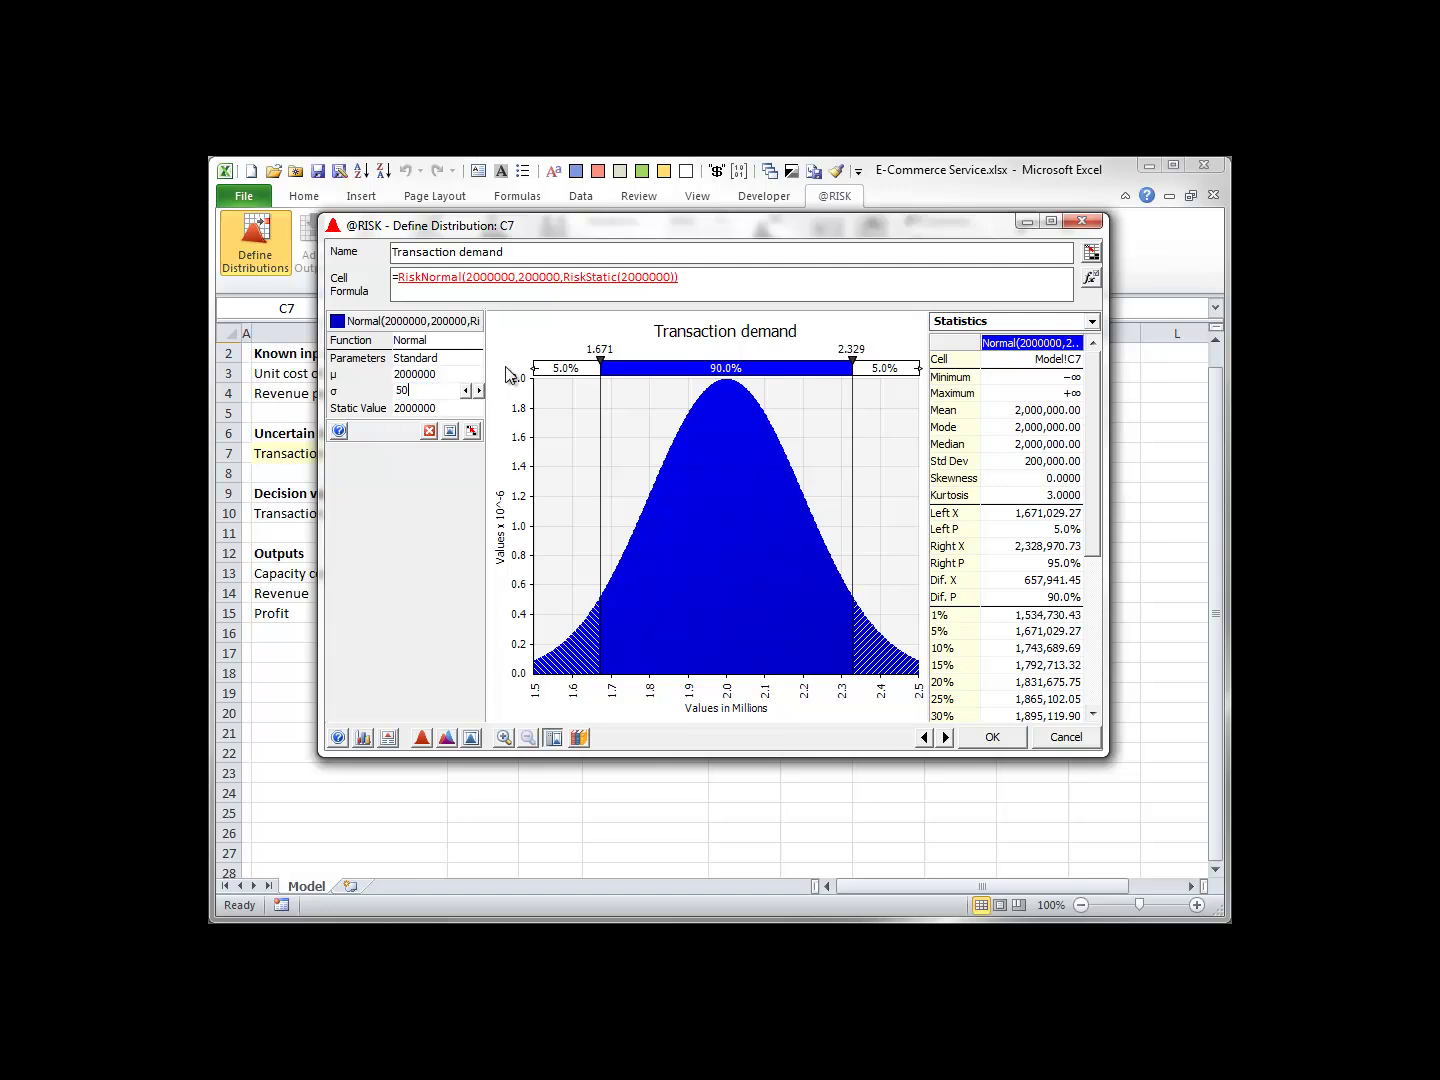
text(0000)
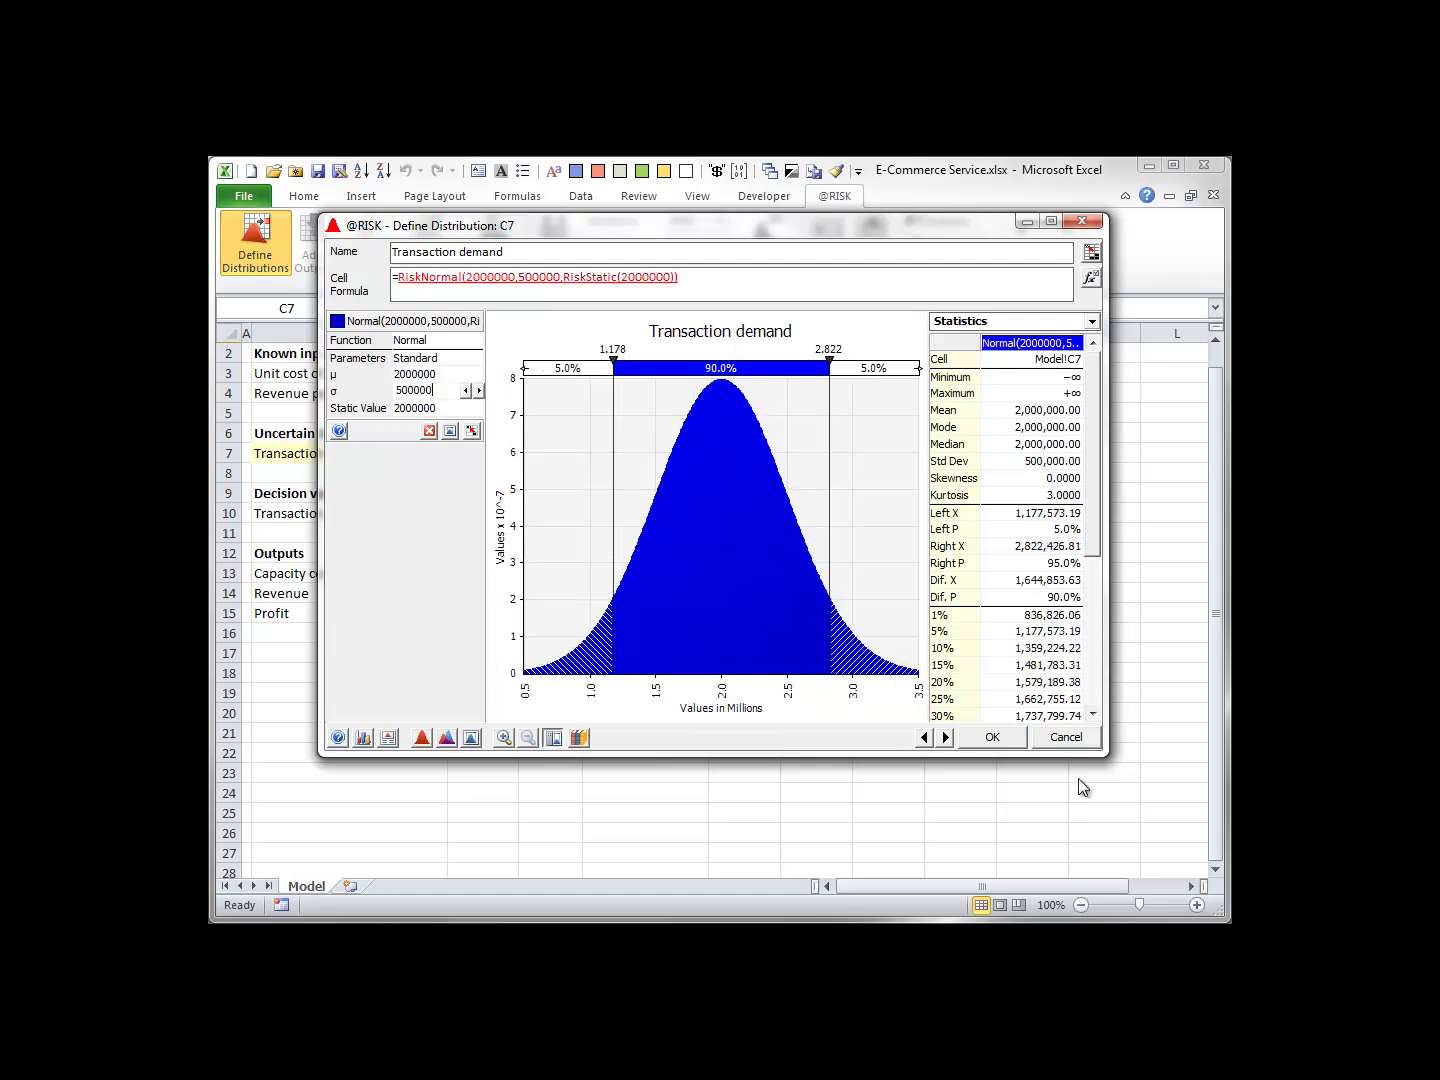
click(988, 741)
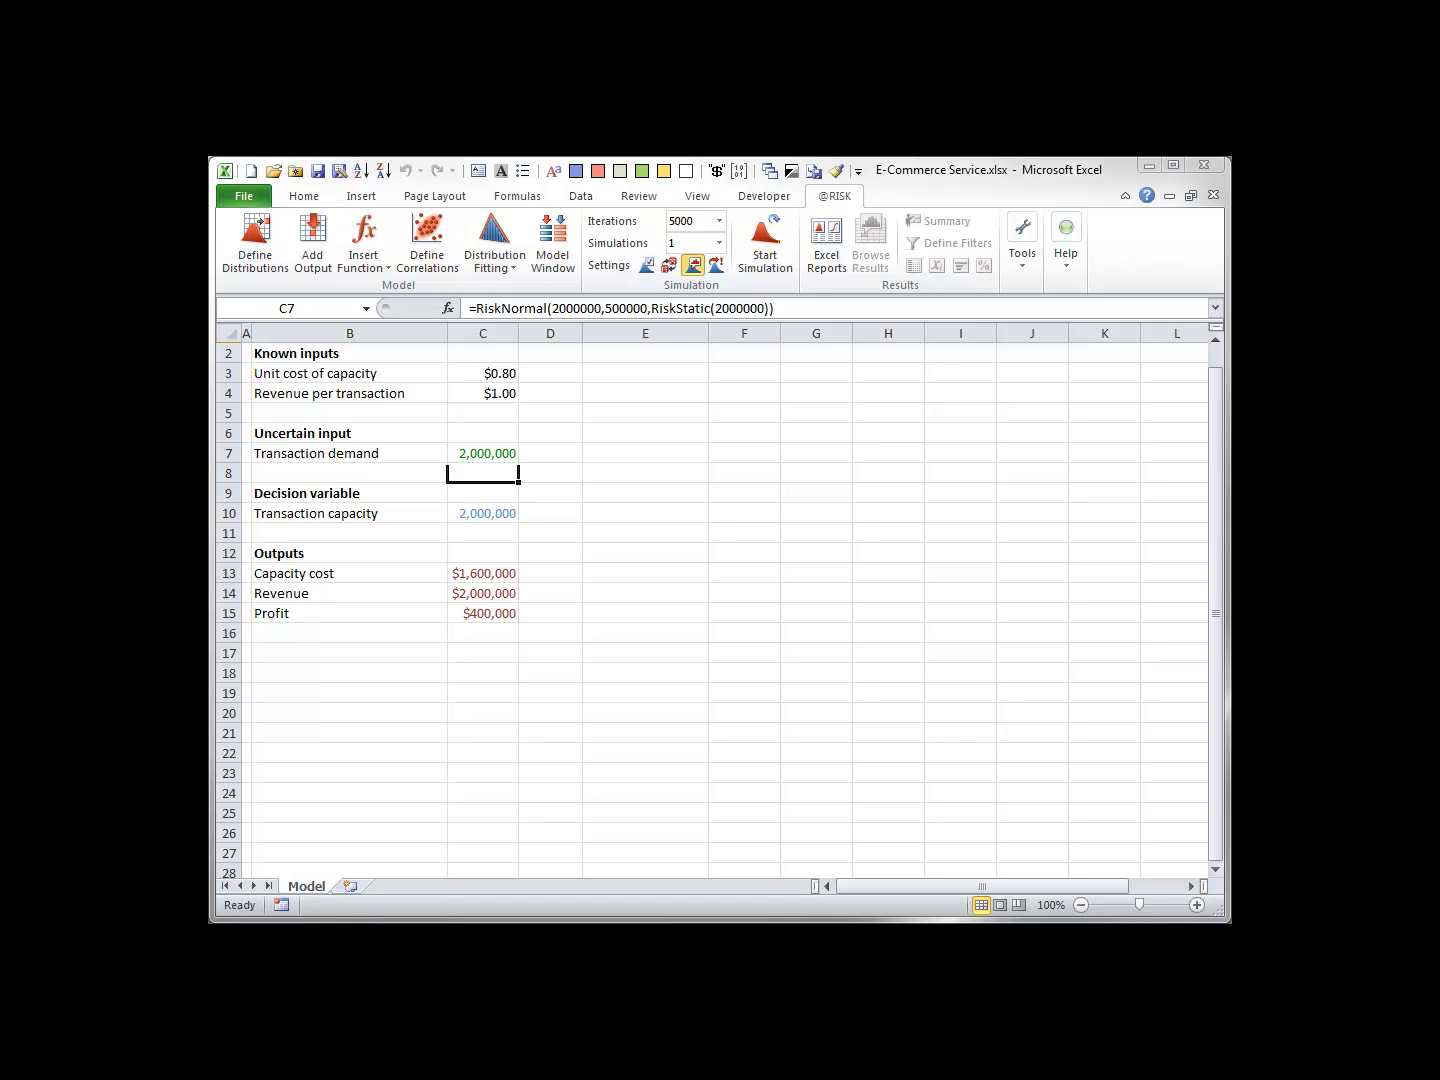
- Display random sample values, recalculate several times to watch the transaction demand vary, and return to static values
click(670, 267)
click(669, 268)
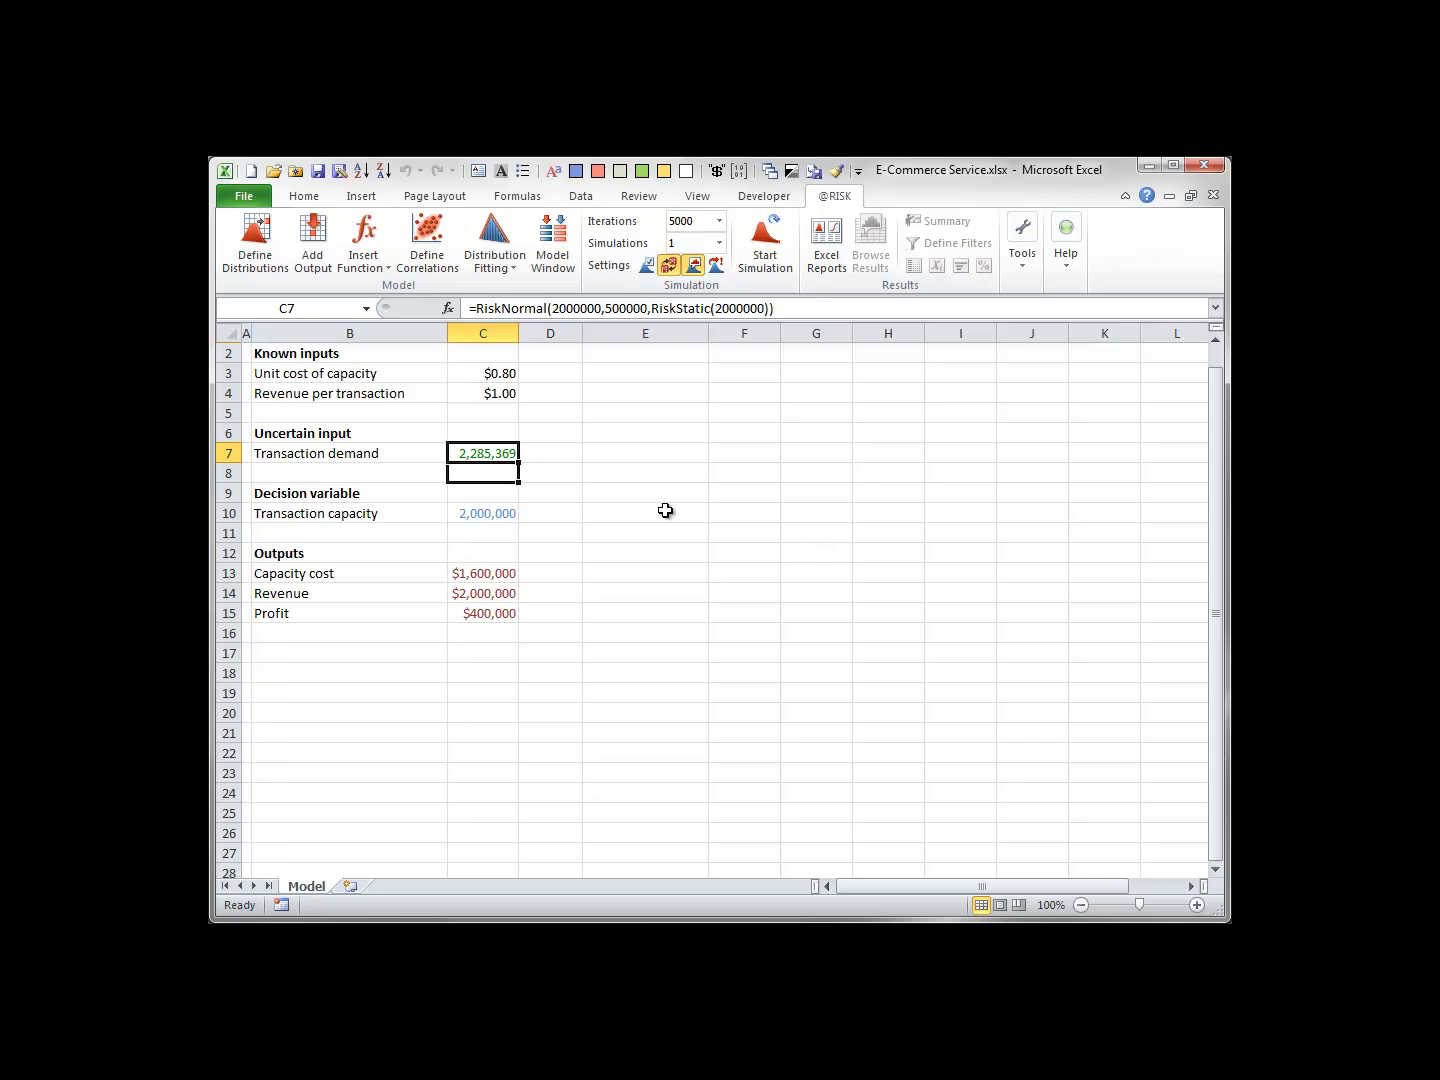
key(F9)
key(F9)
key(F9)
key(F9)
key(F9)
key(F9)
click(671, 266)
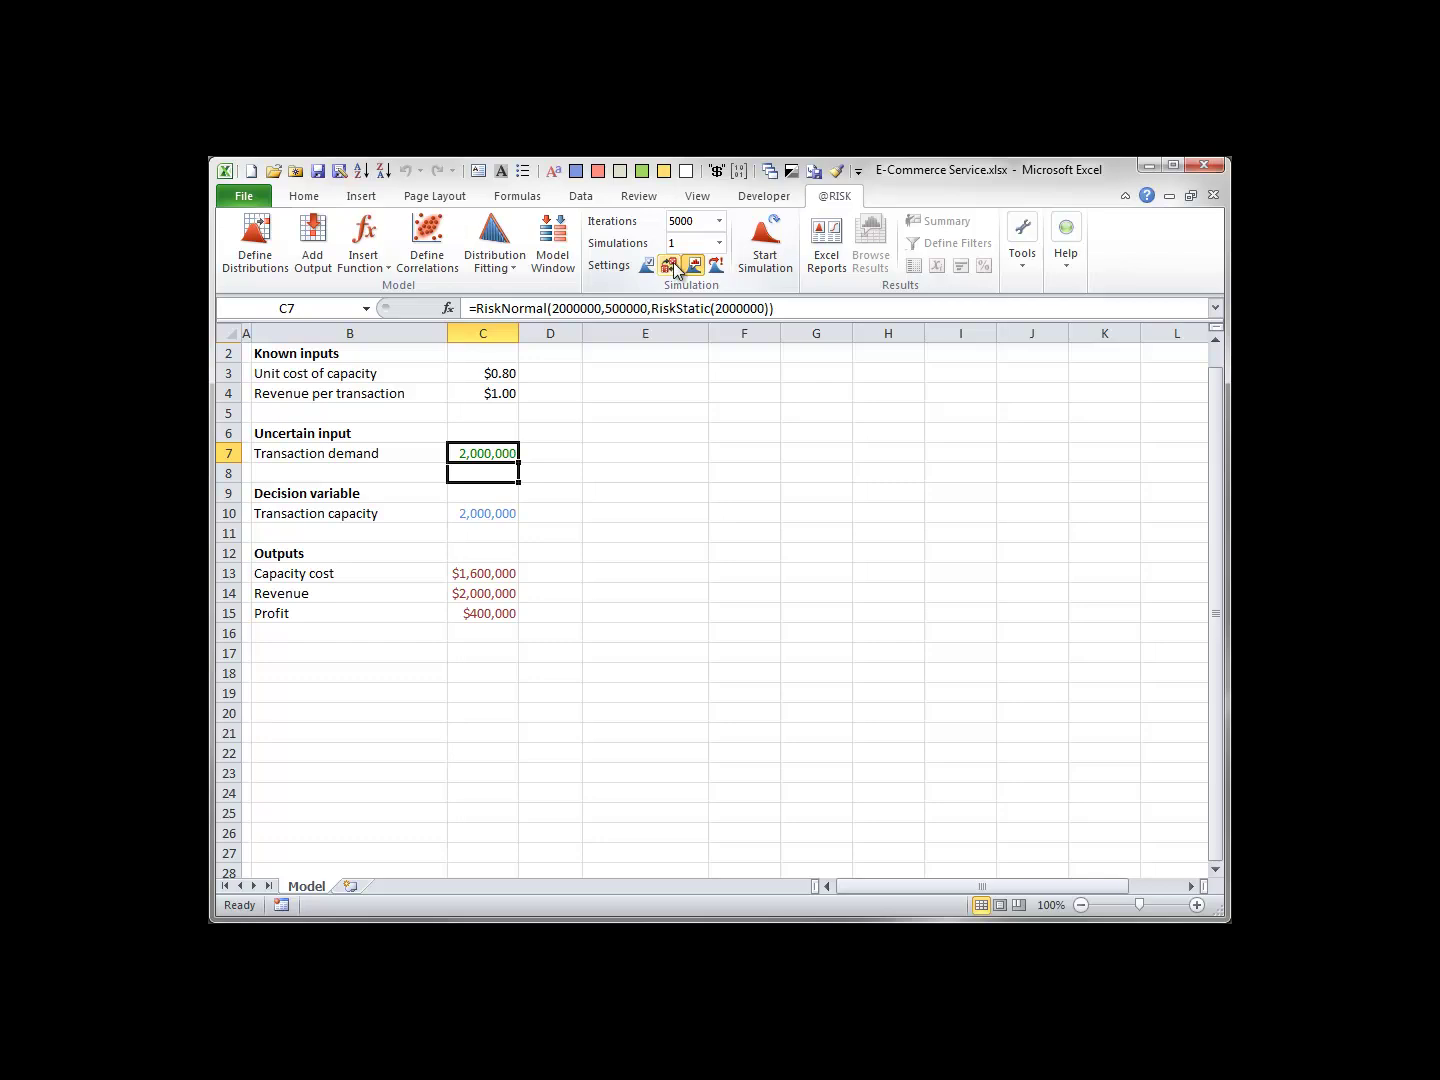
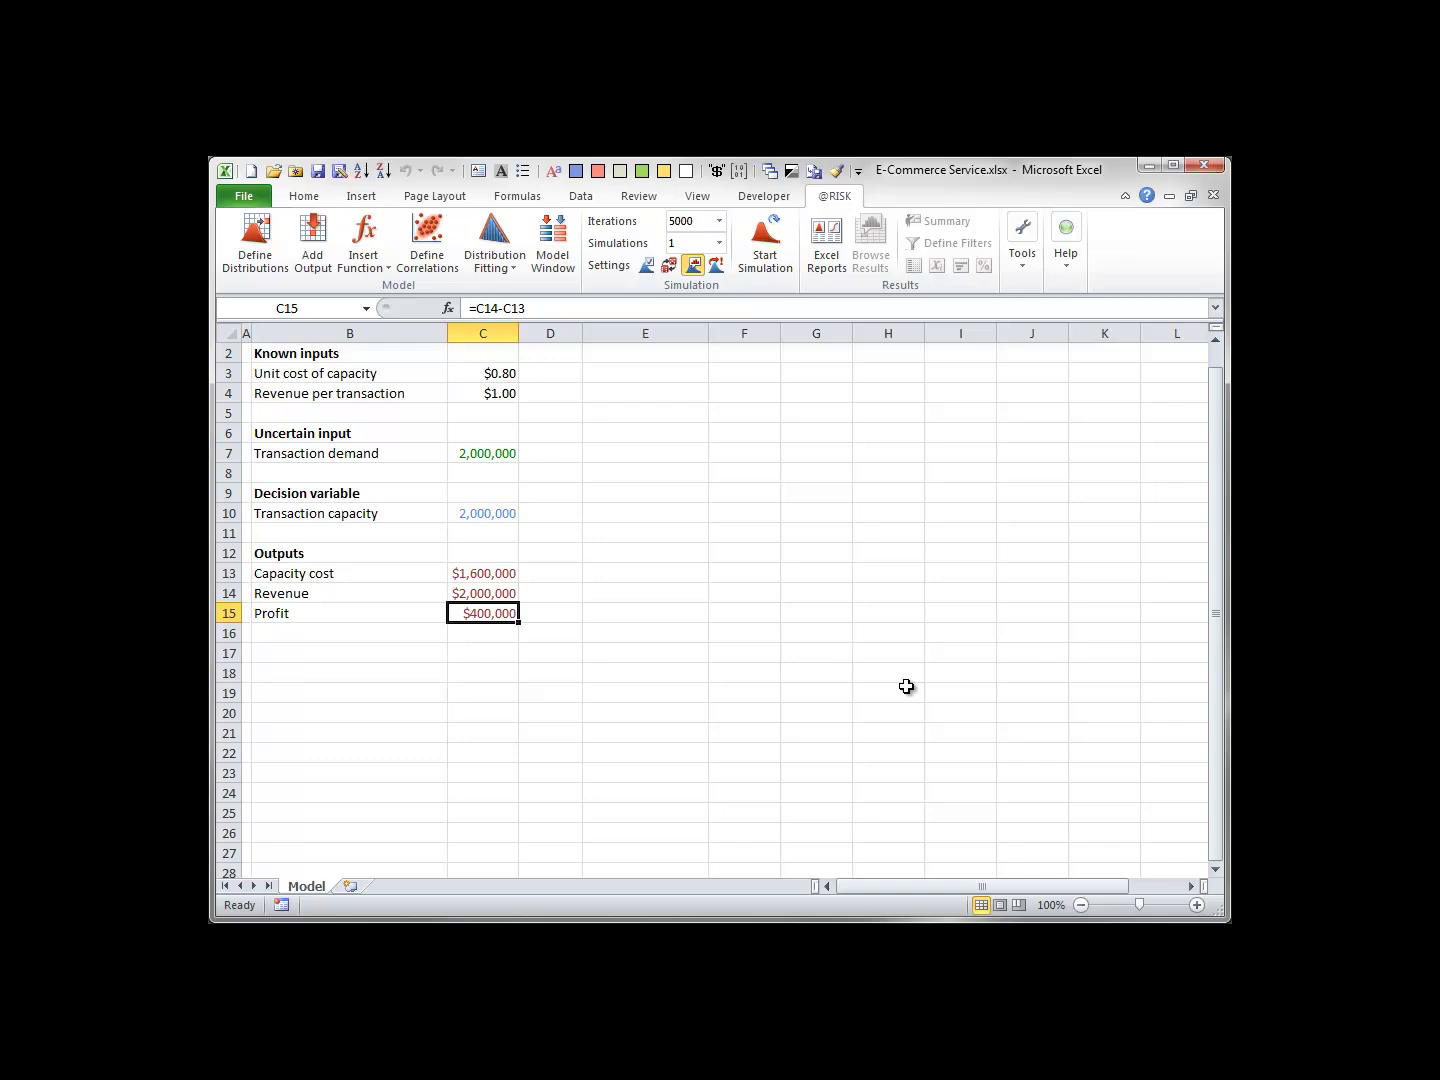
- Recalculate the model repeatedly with random demand values to see how revenue and profit respond, and switch back to static values
click(669, 266)
key(F9)
key(F9)
key(F9)
key(F9)
key(F9)
key(F9)
key(F9)
key(F9)
key(F9)
click(670, 266)
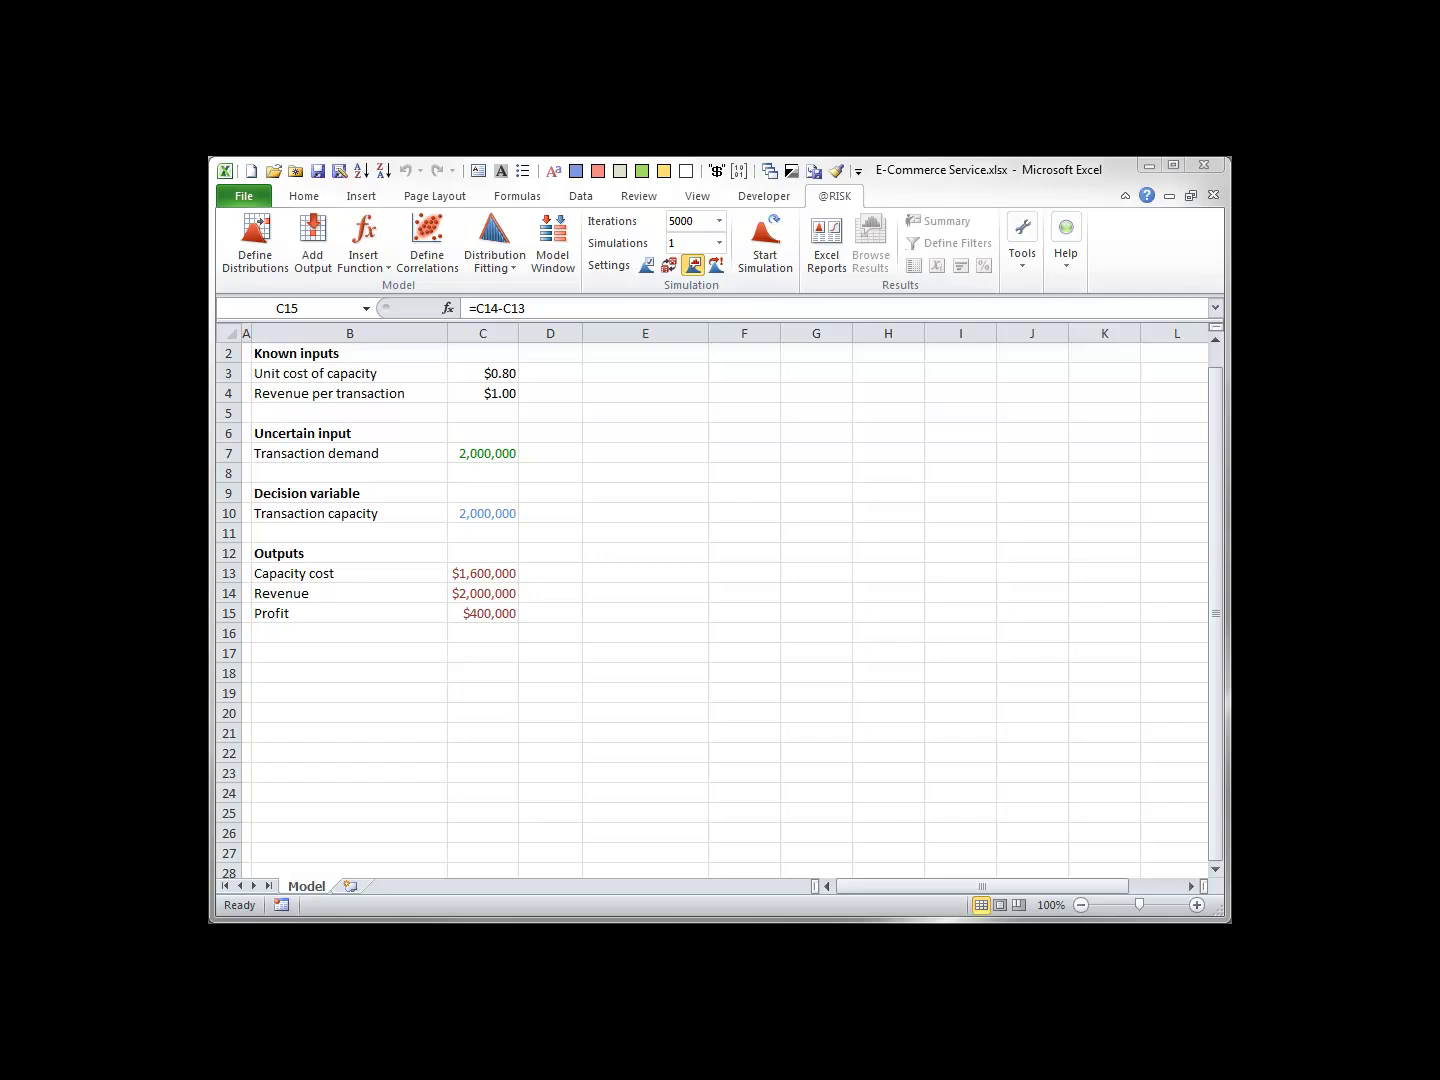
click(483, 618)
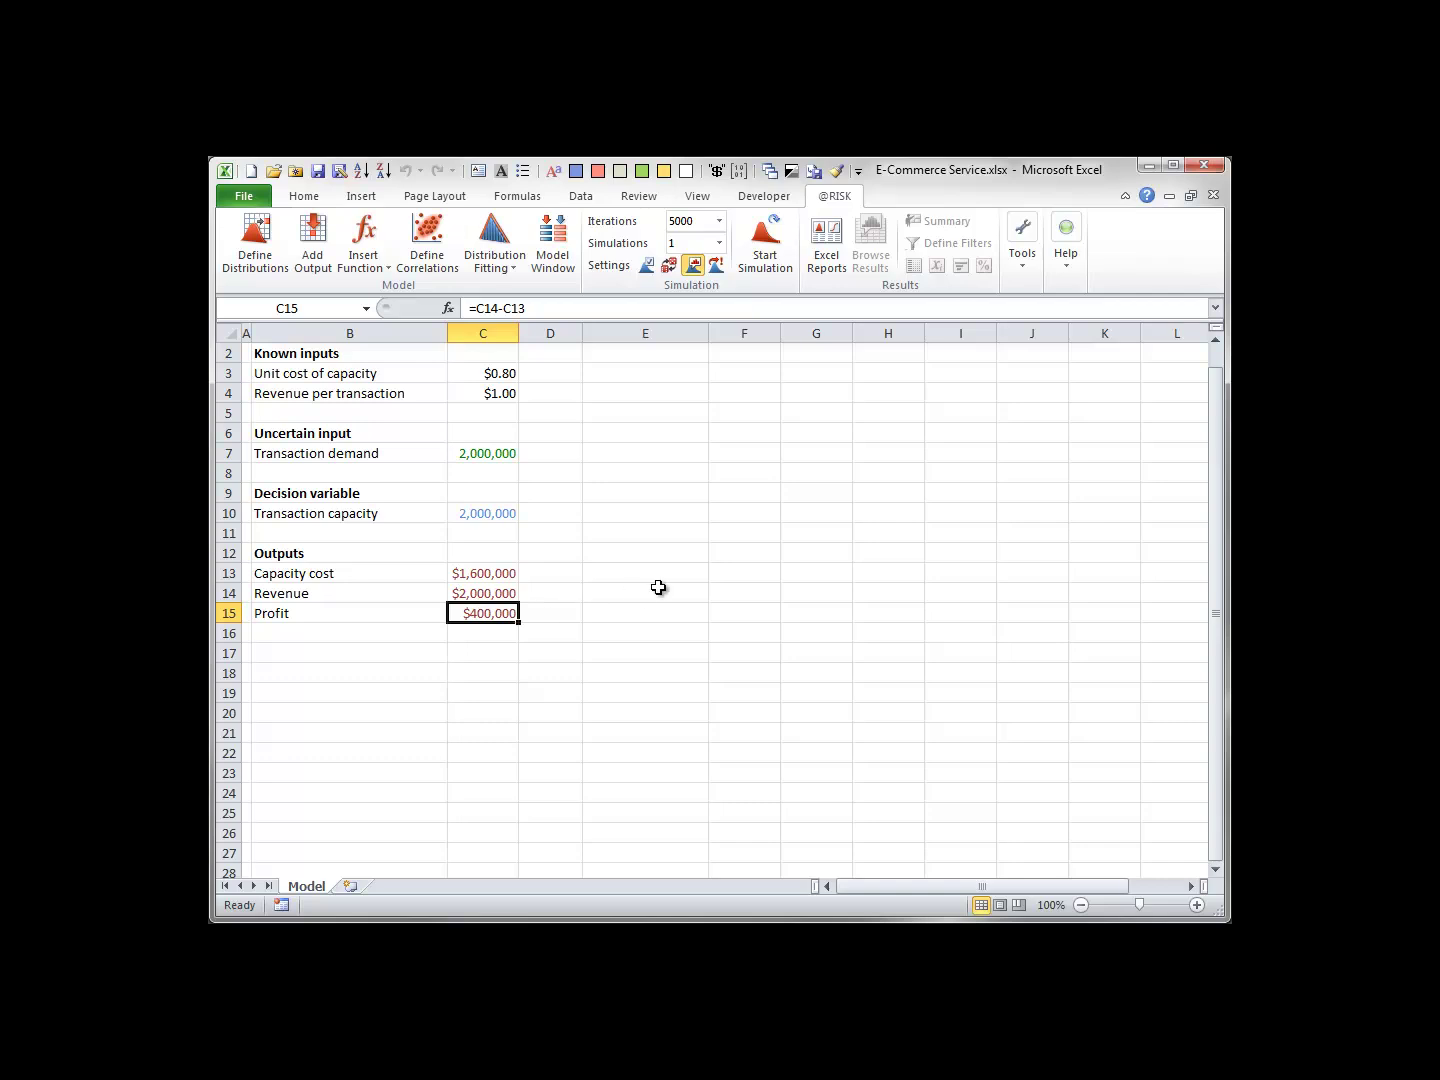
click(310, 237)
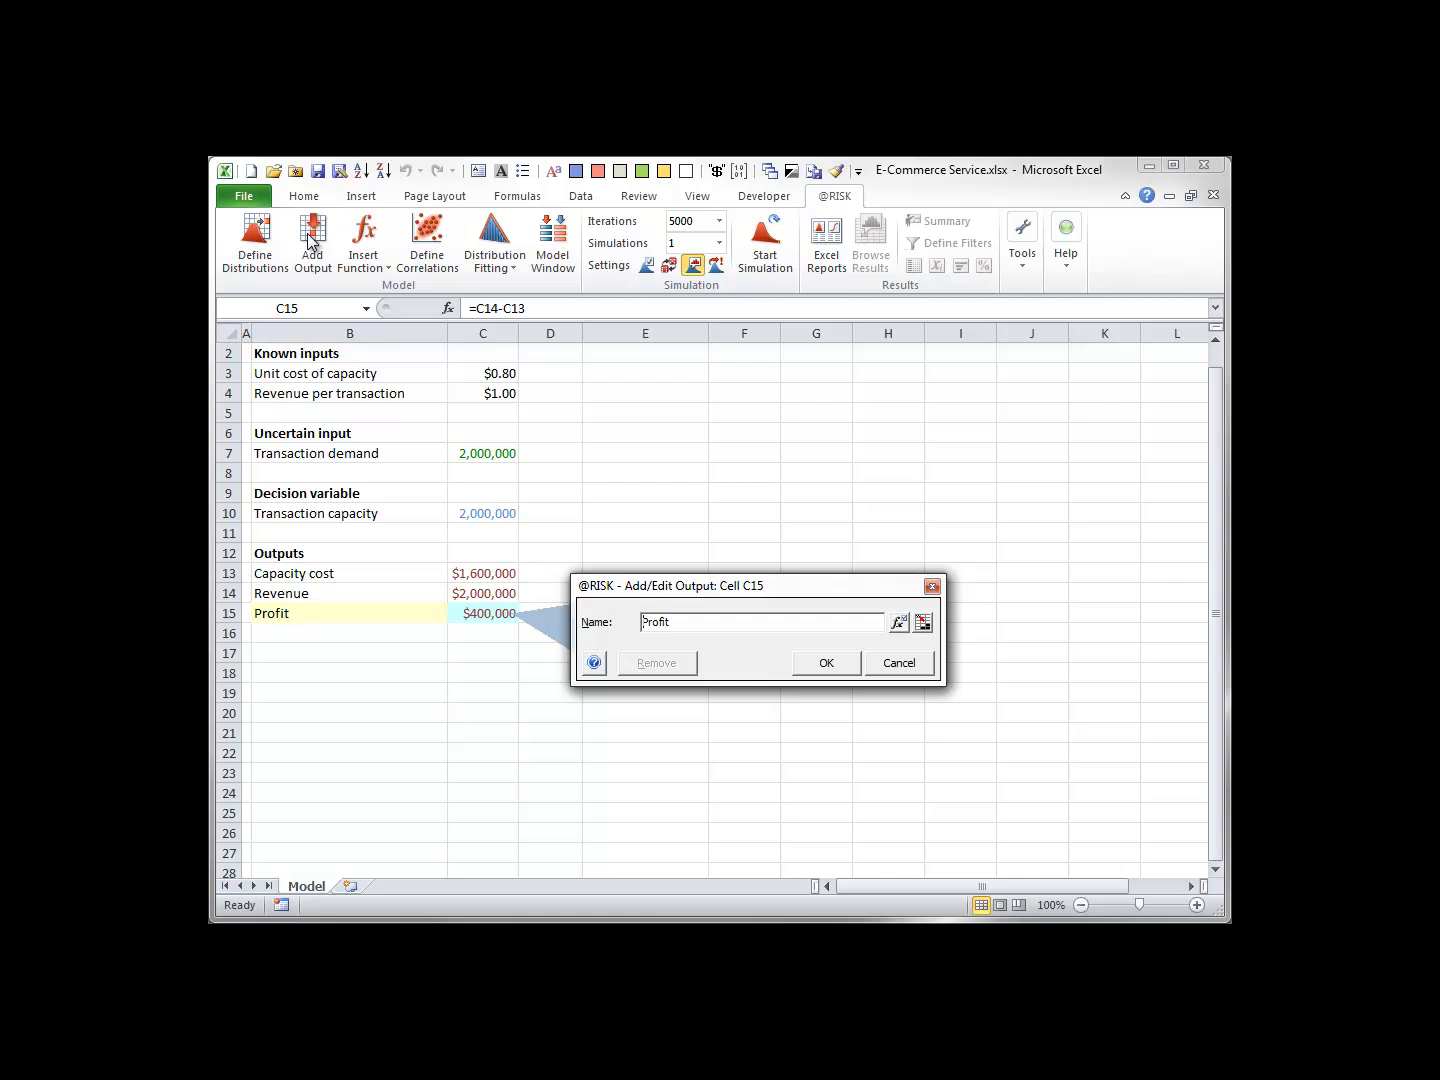
click(836, 663)
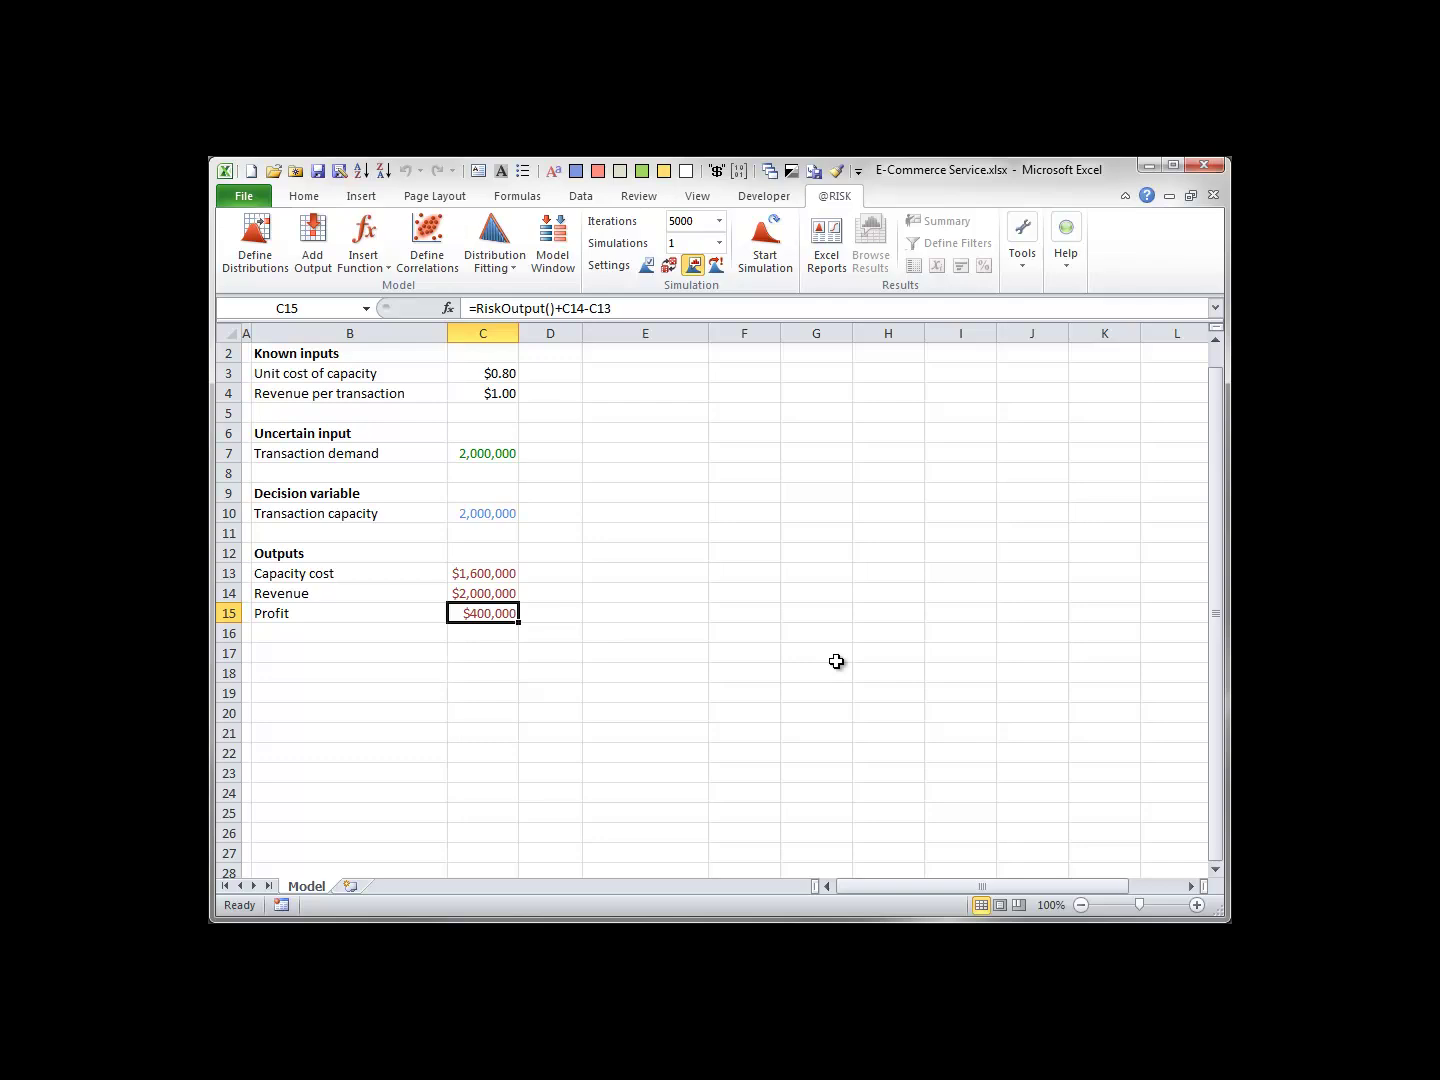
double_click(482, 614)
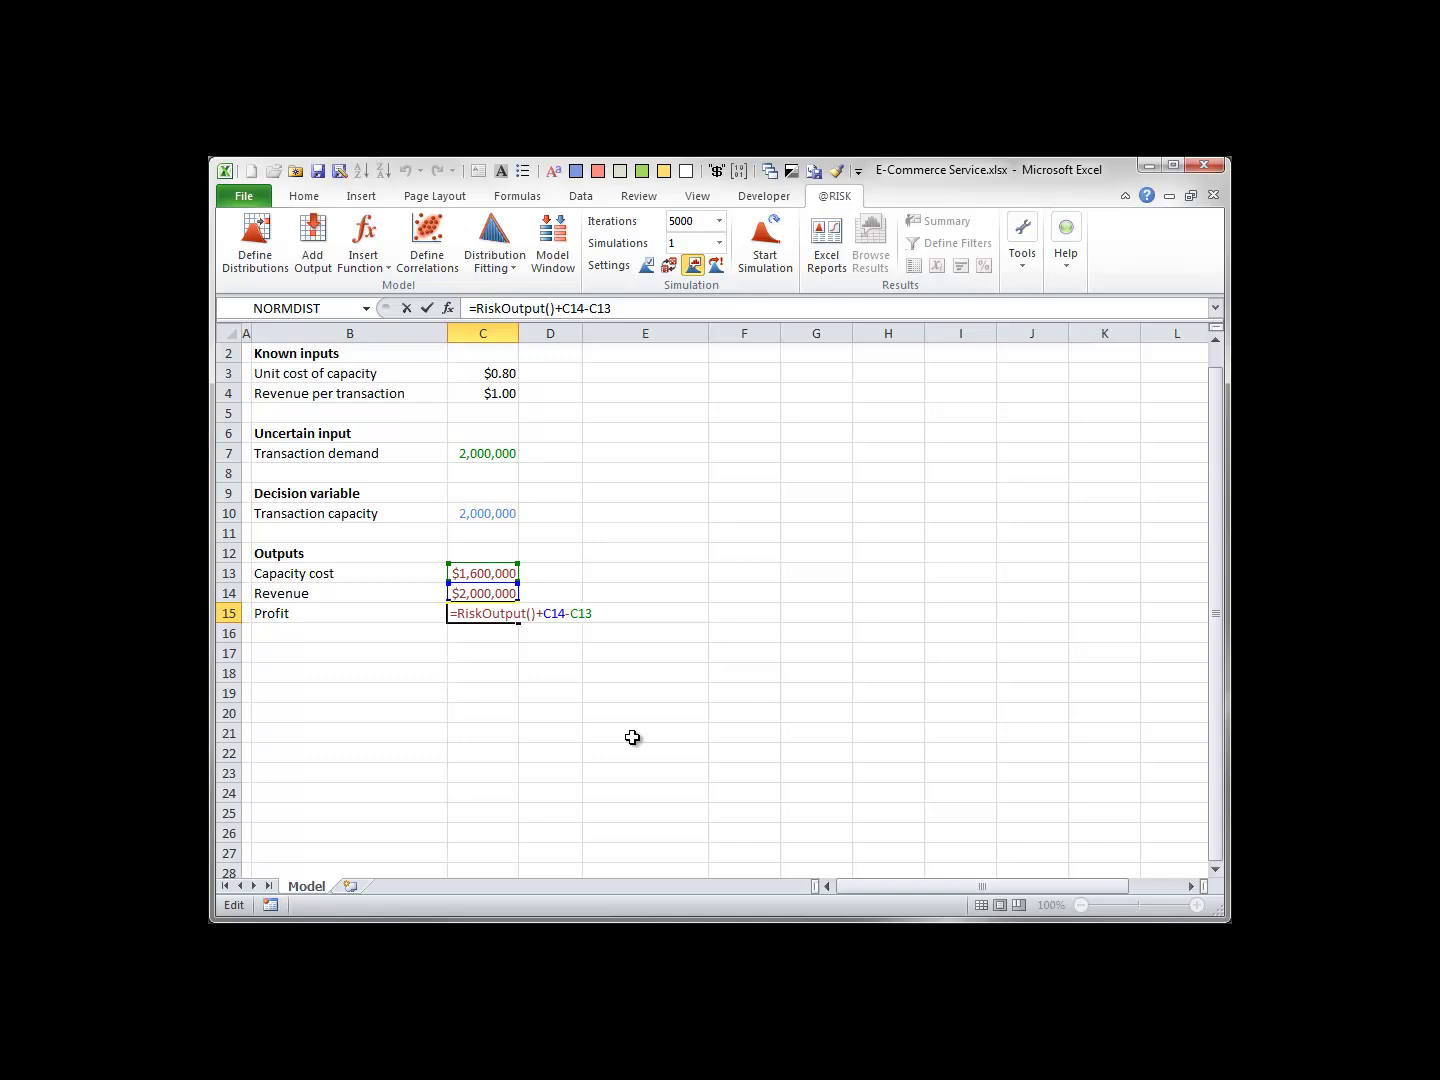
- Leave the profit formula as is and review the general and sampling simulation settings, including the initial seed options, without changing them
key(ctrl+Return)
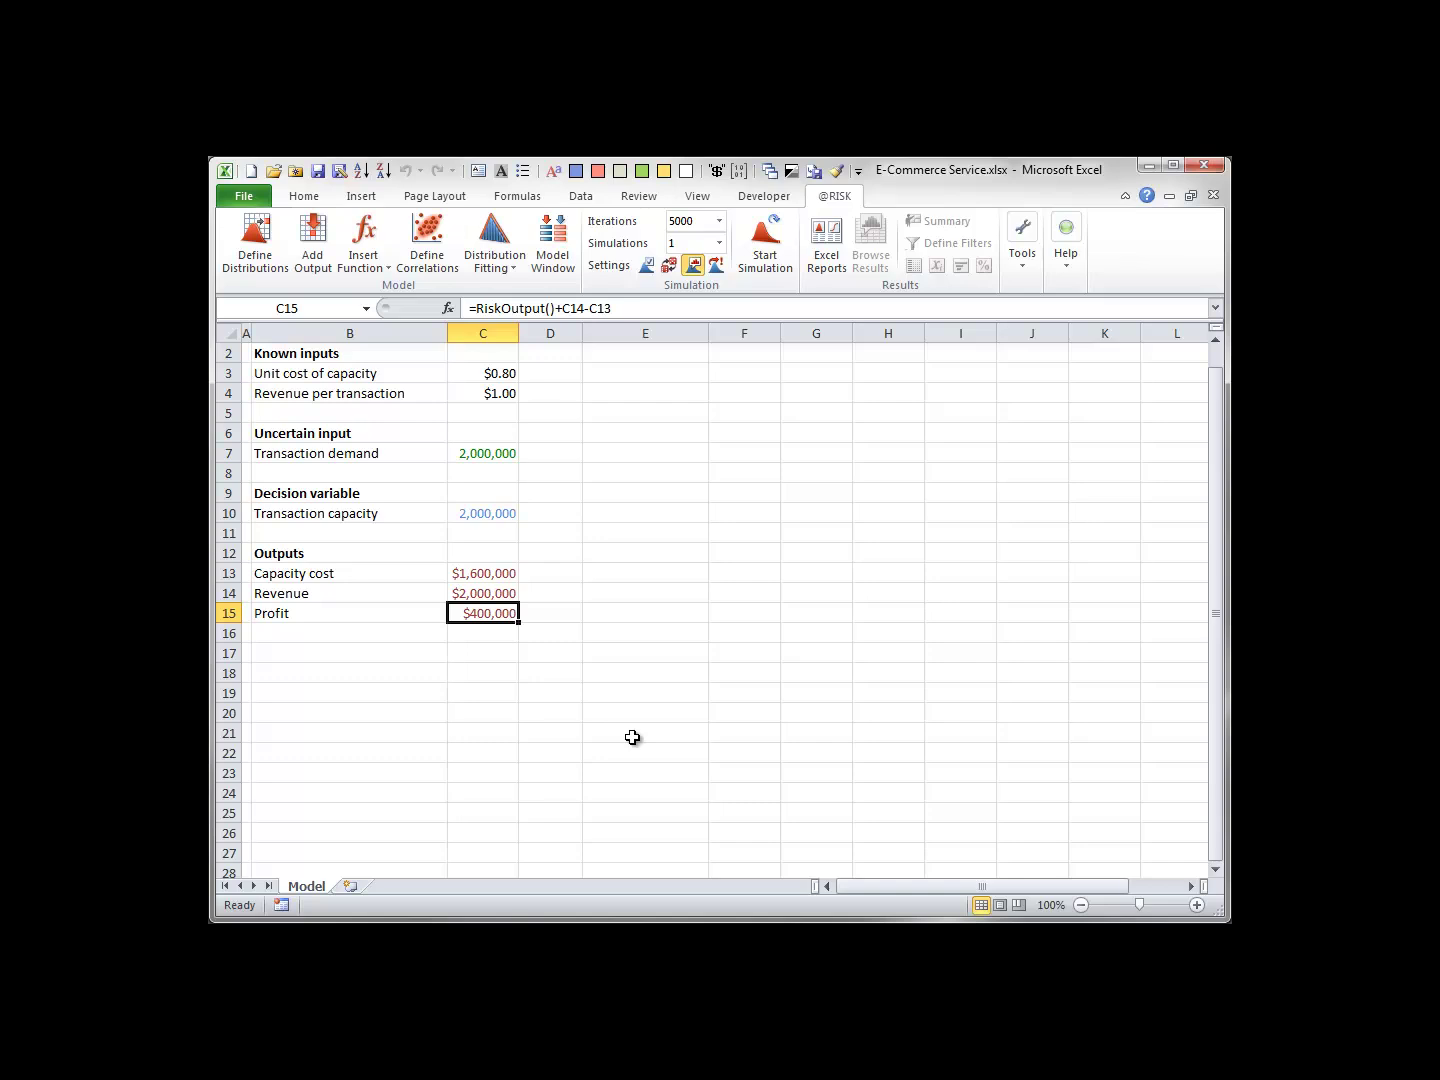
click(644, 265)
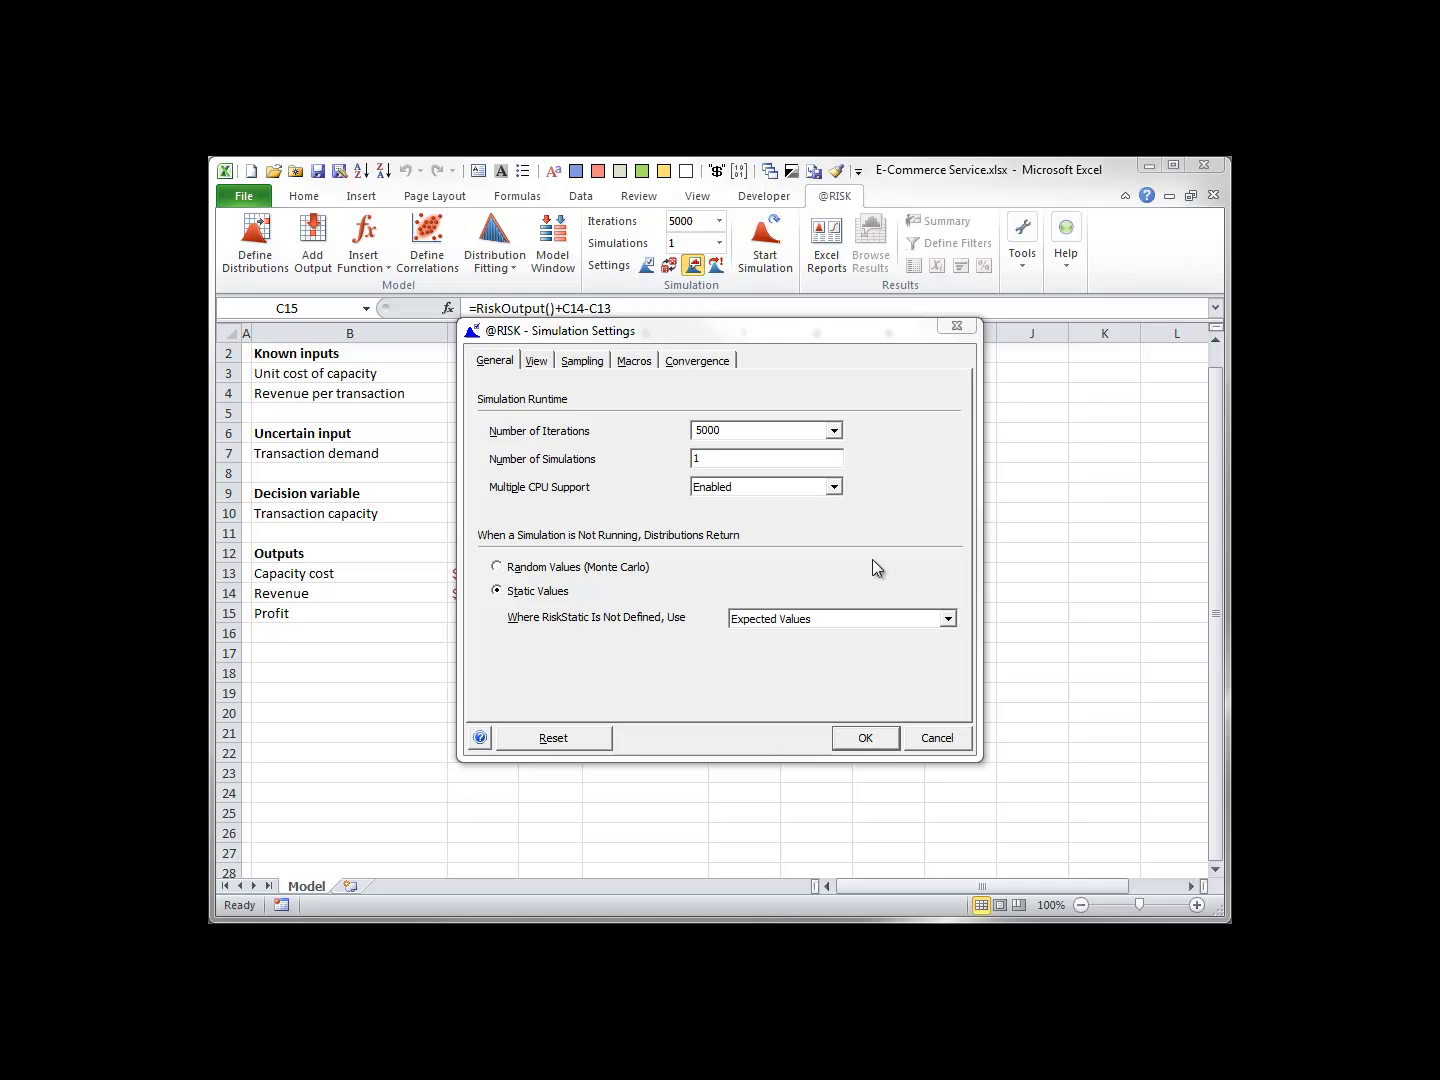
click(580, 363)
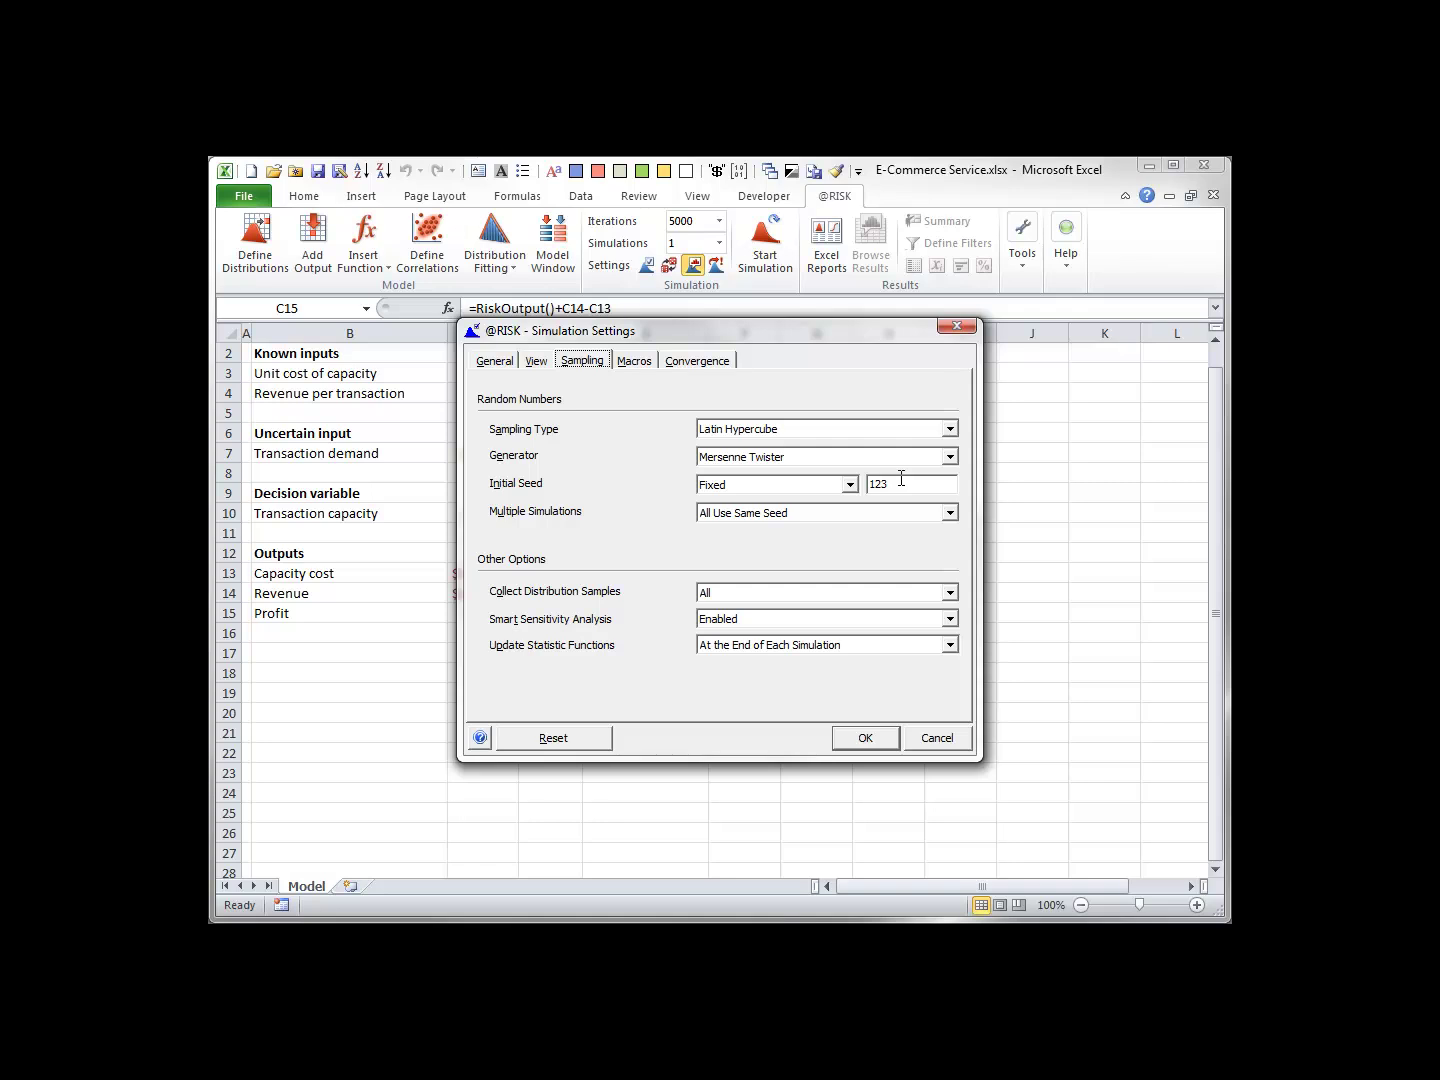
click(850, 485)
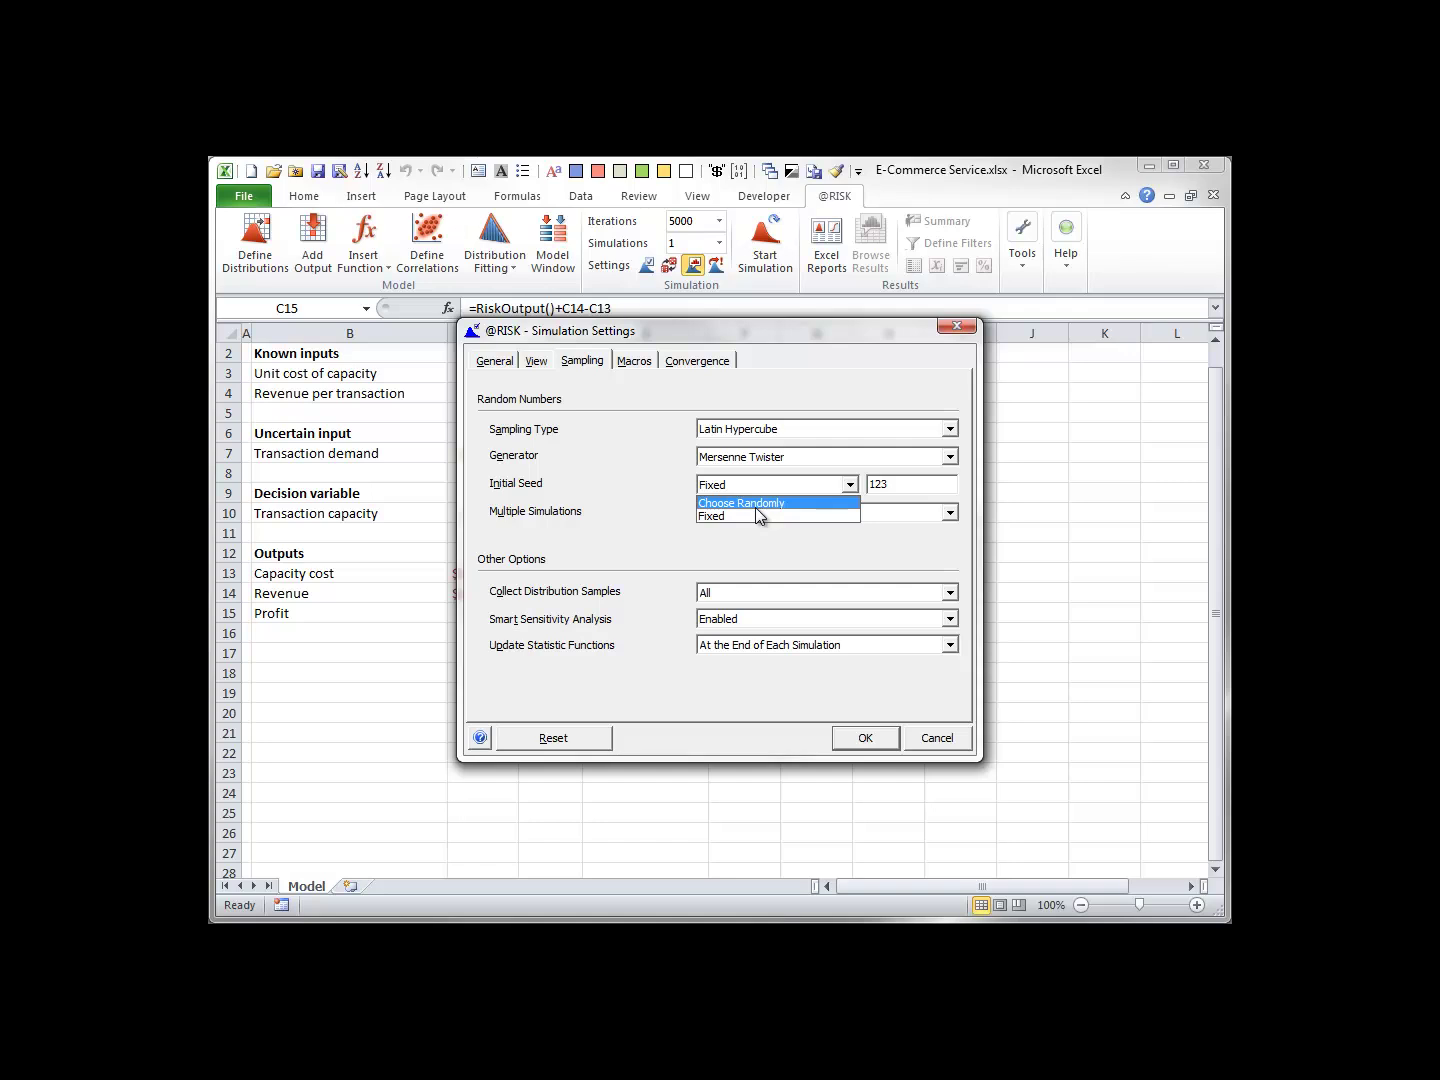
click(935, 740)
click(935, 738)
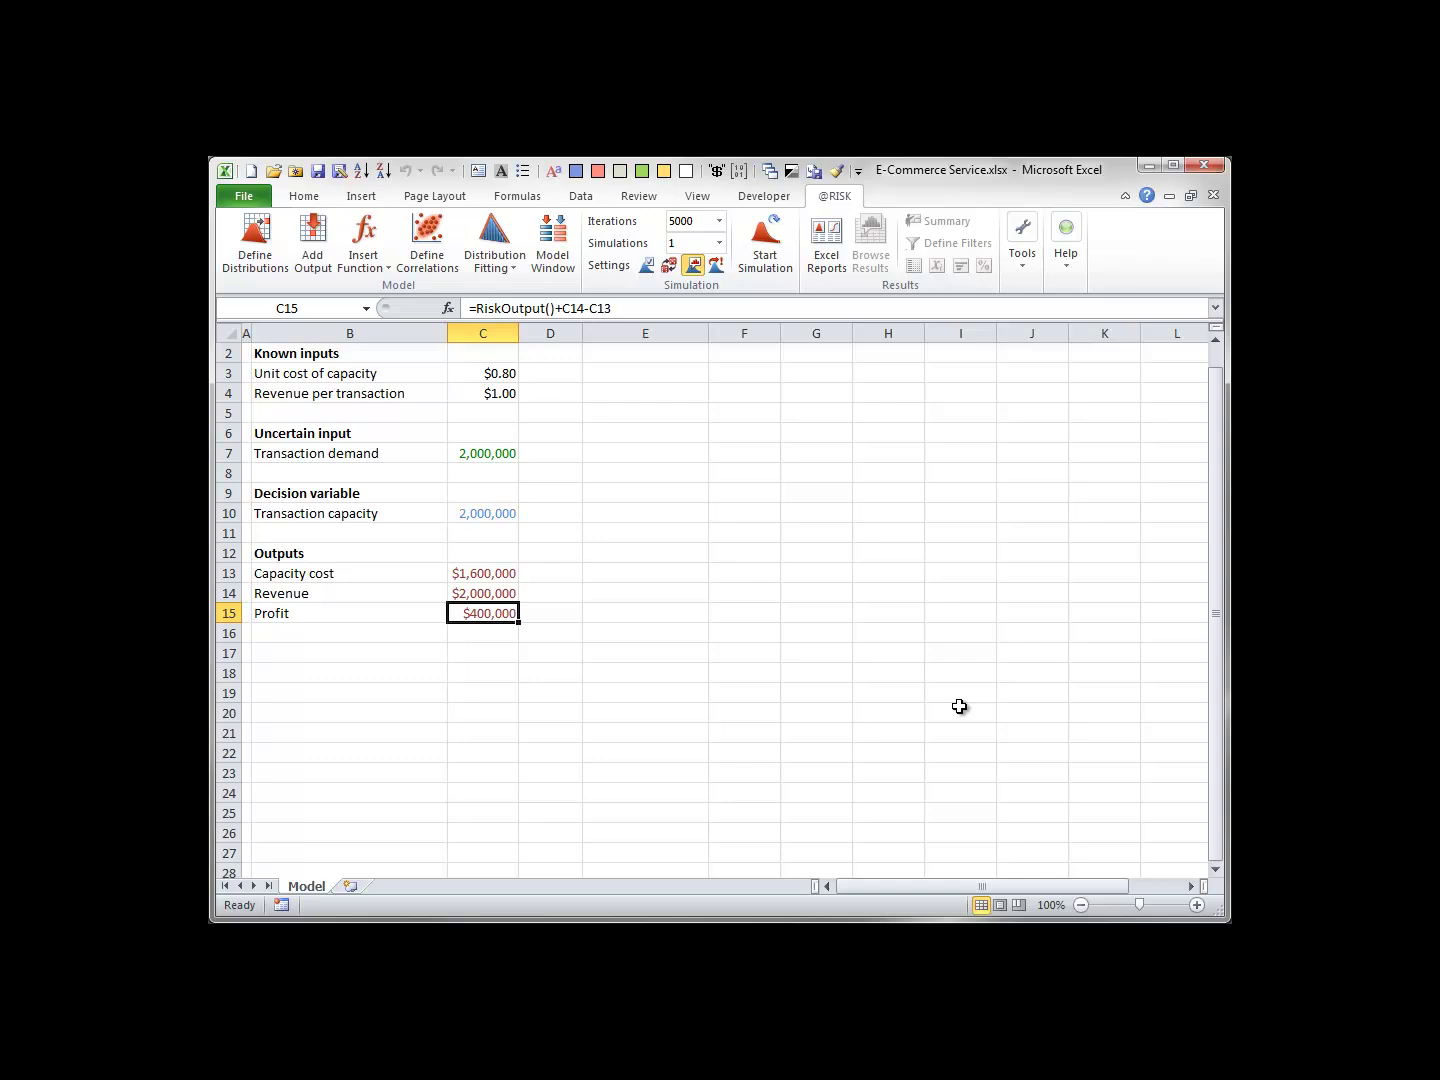
- Run the simulation with 5000 iterations, view the Profit output distribution and its statistics, and close the results window
click(765, 242)
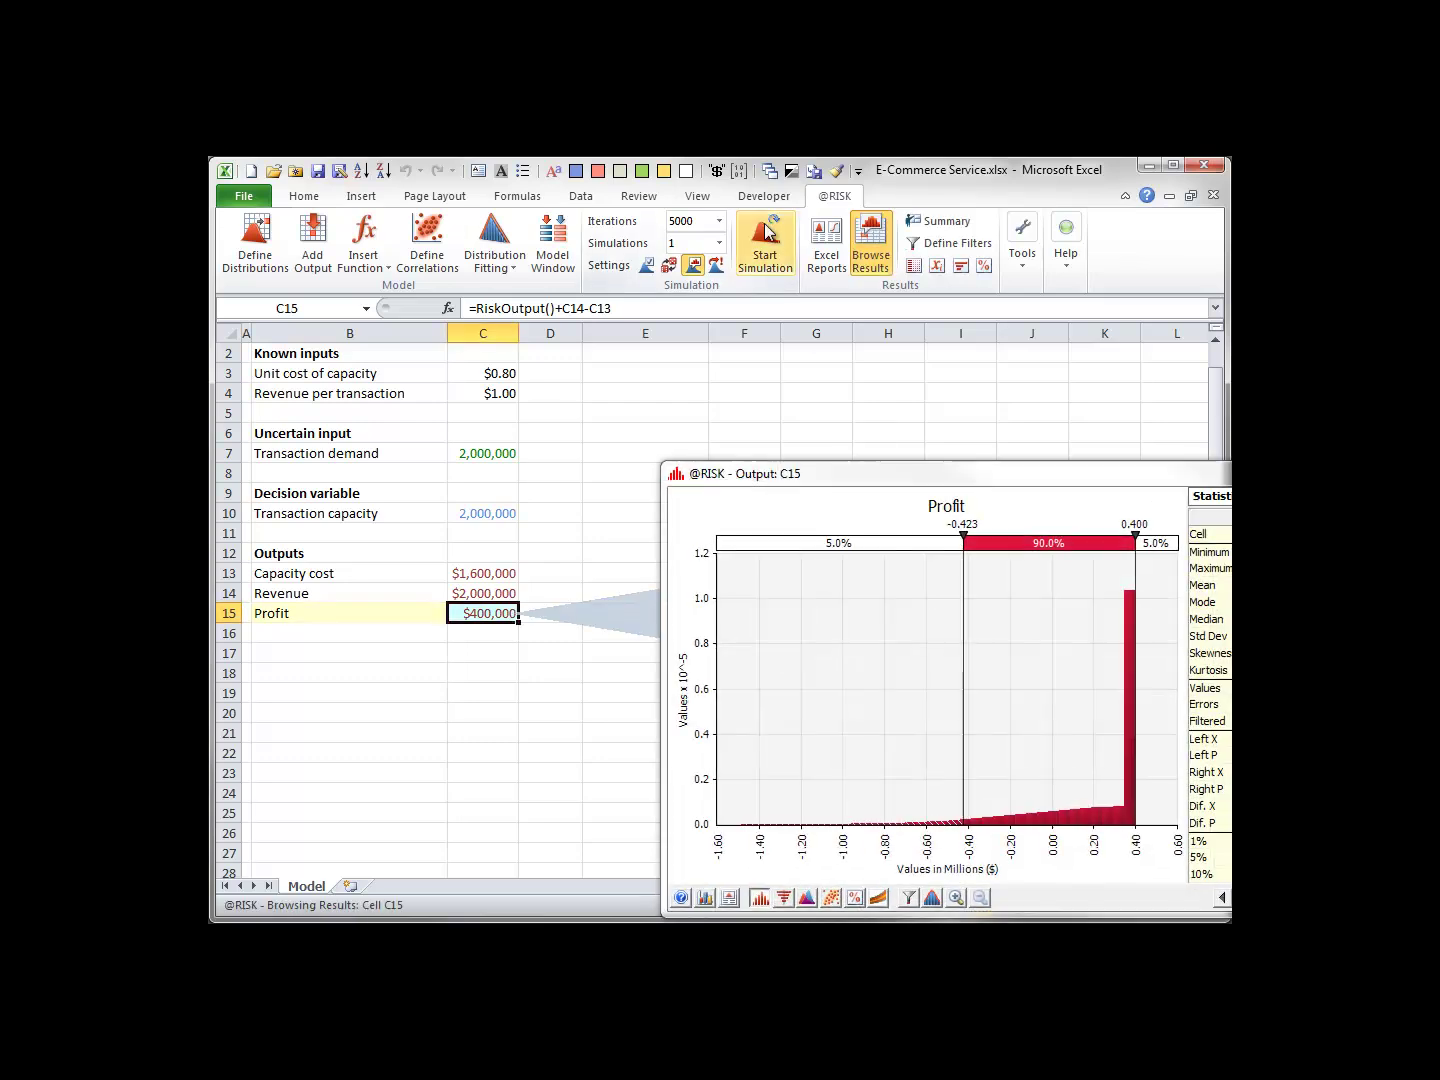
drag(907, 477, 557, 287)
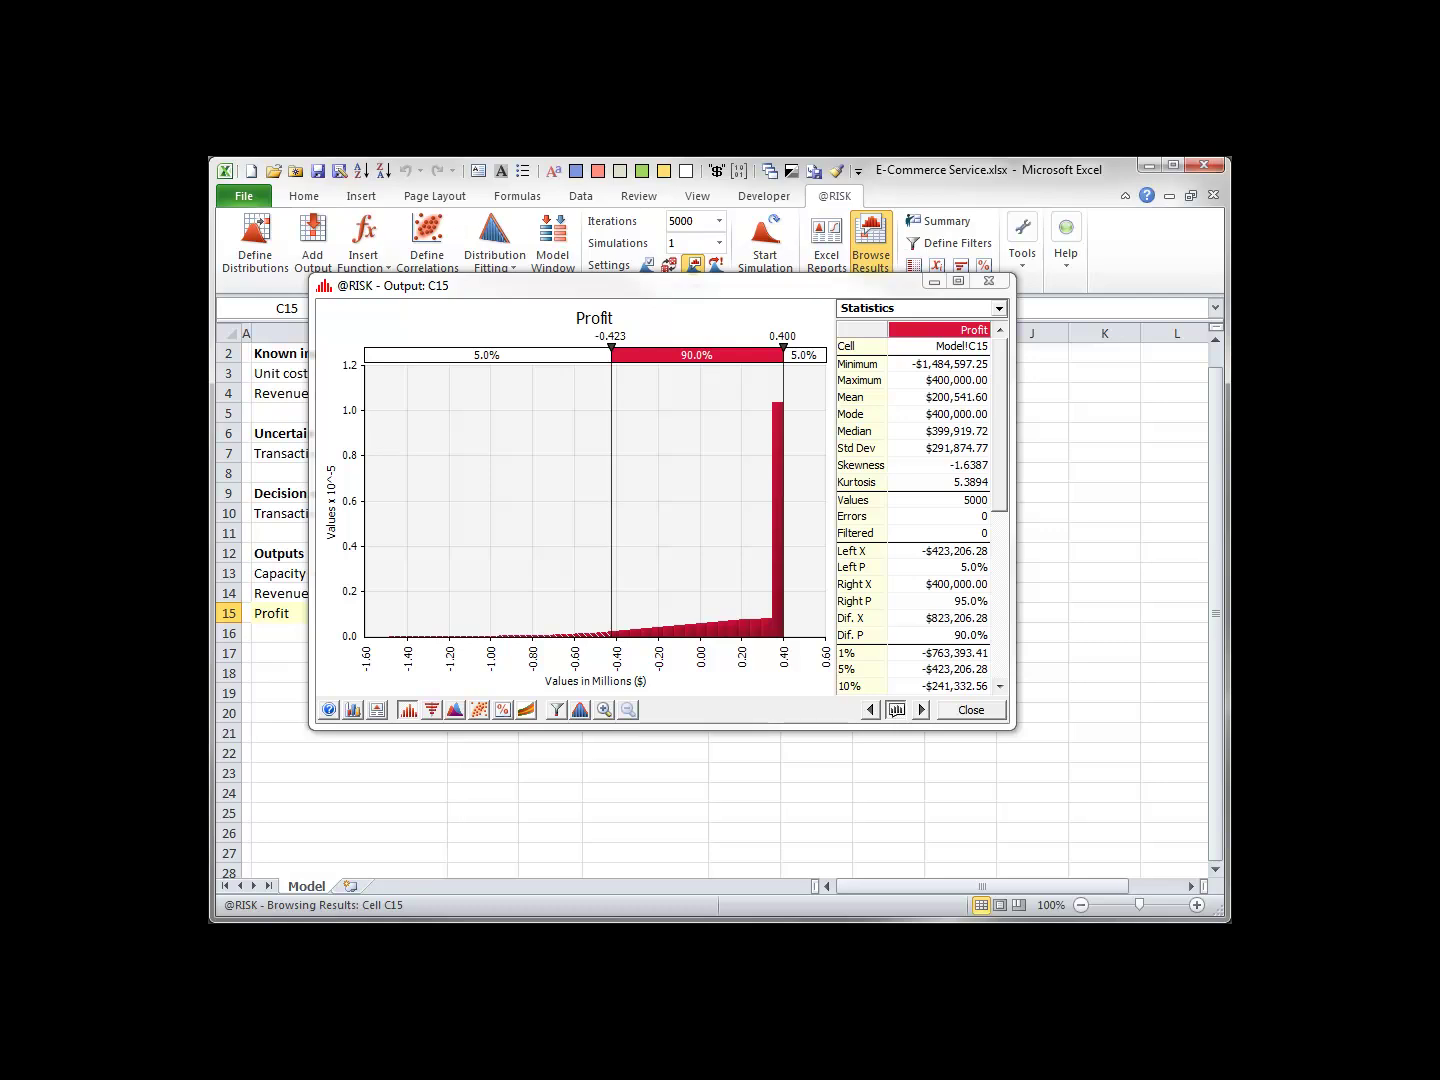
click(971, 709)
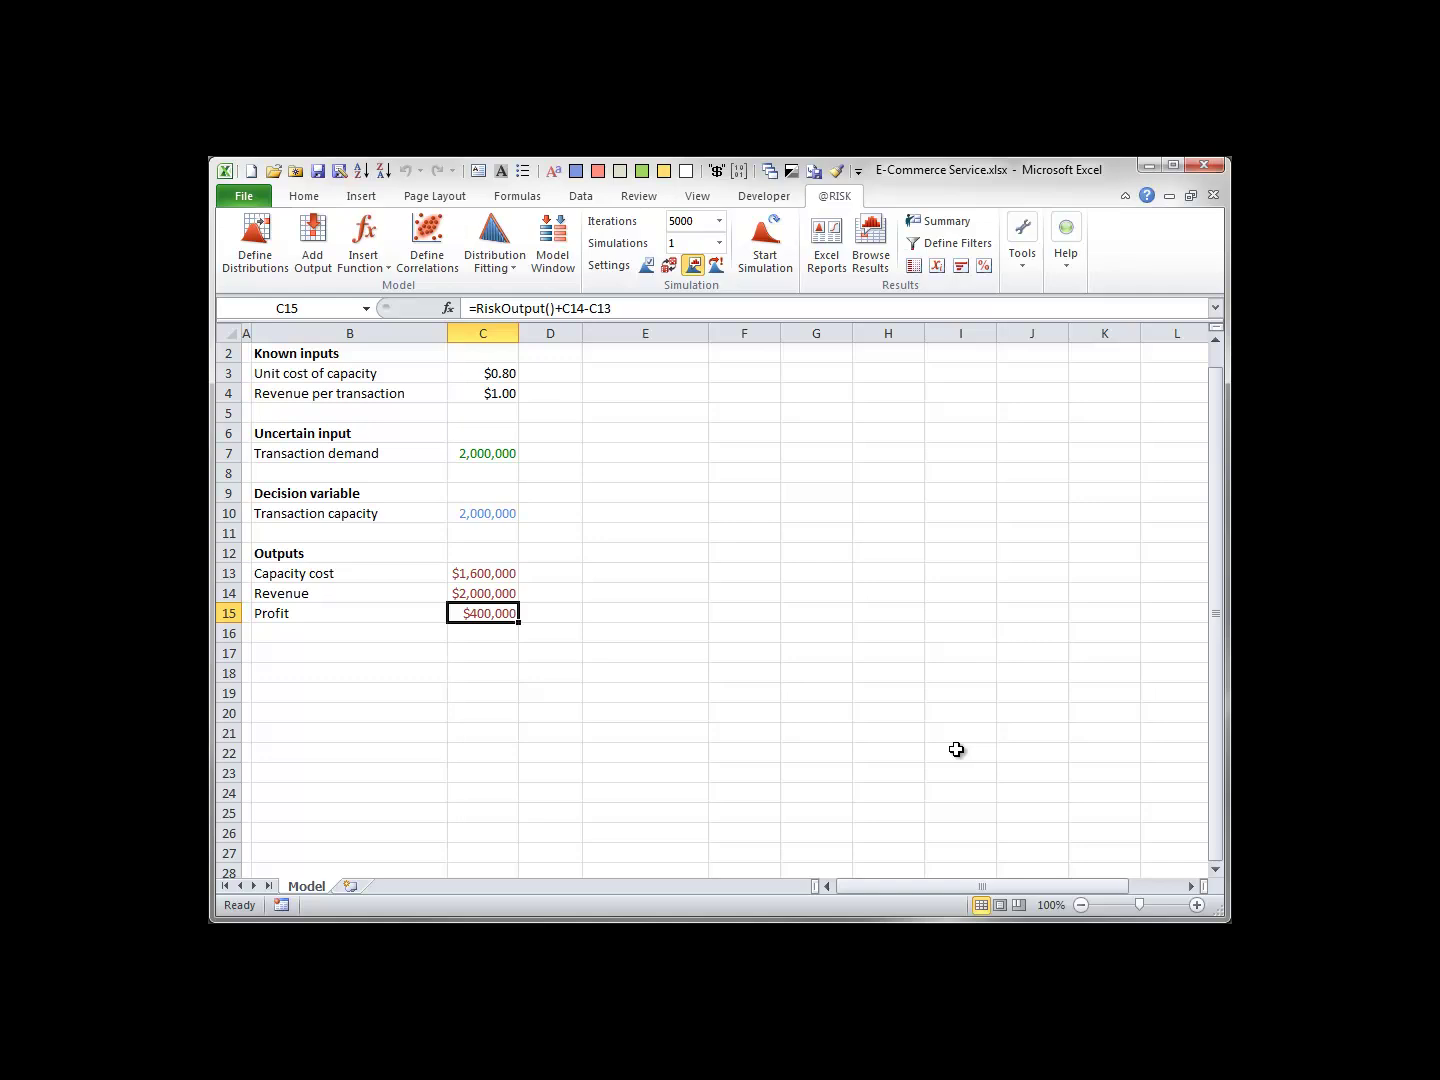
click(695, 266)
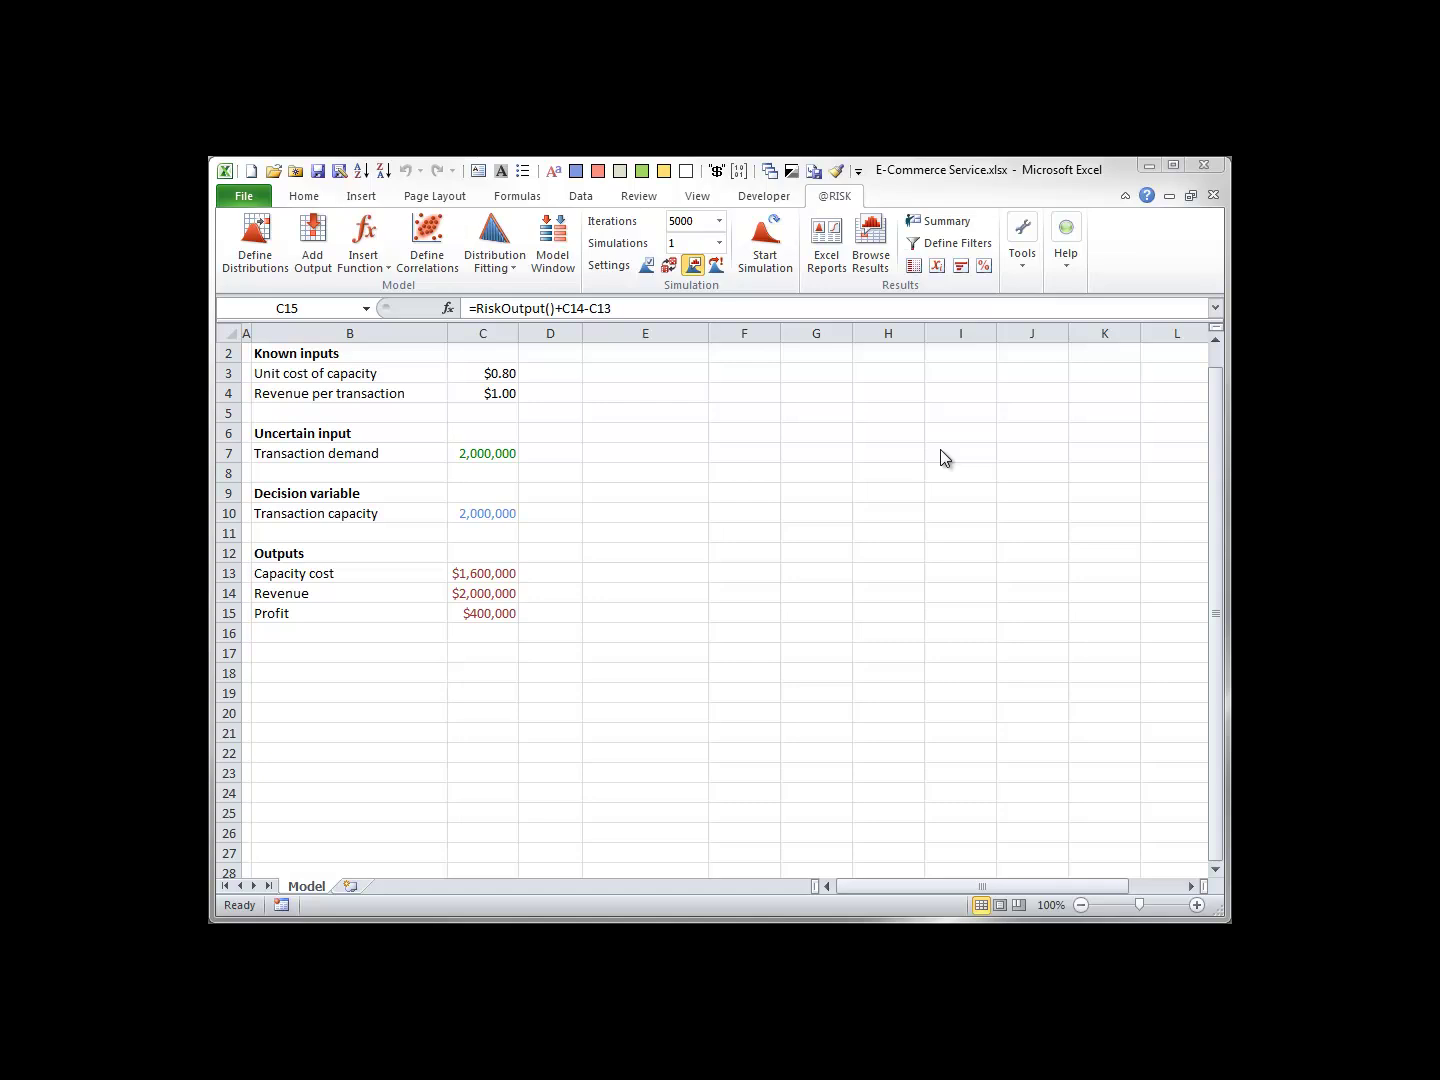
click(692, 265)
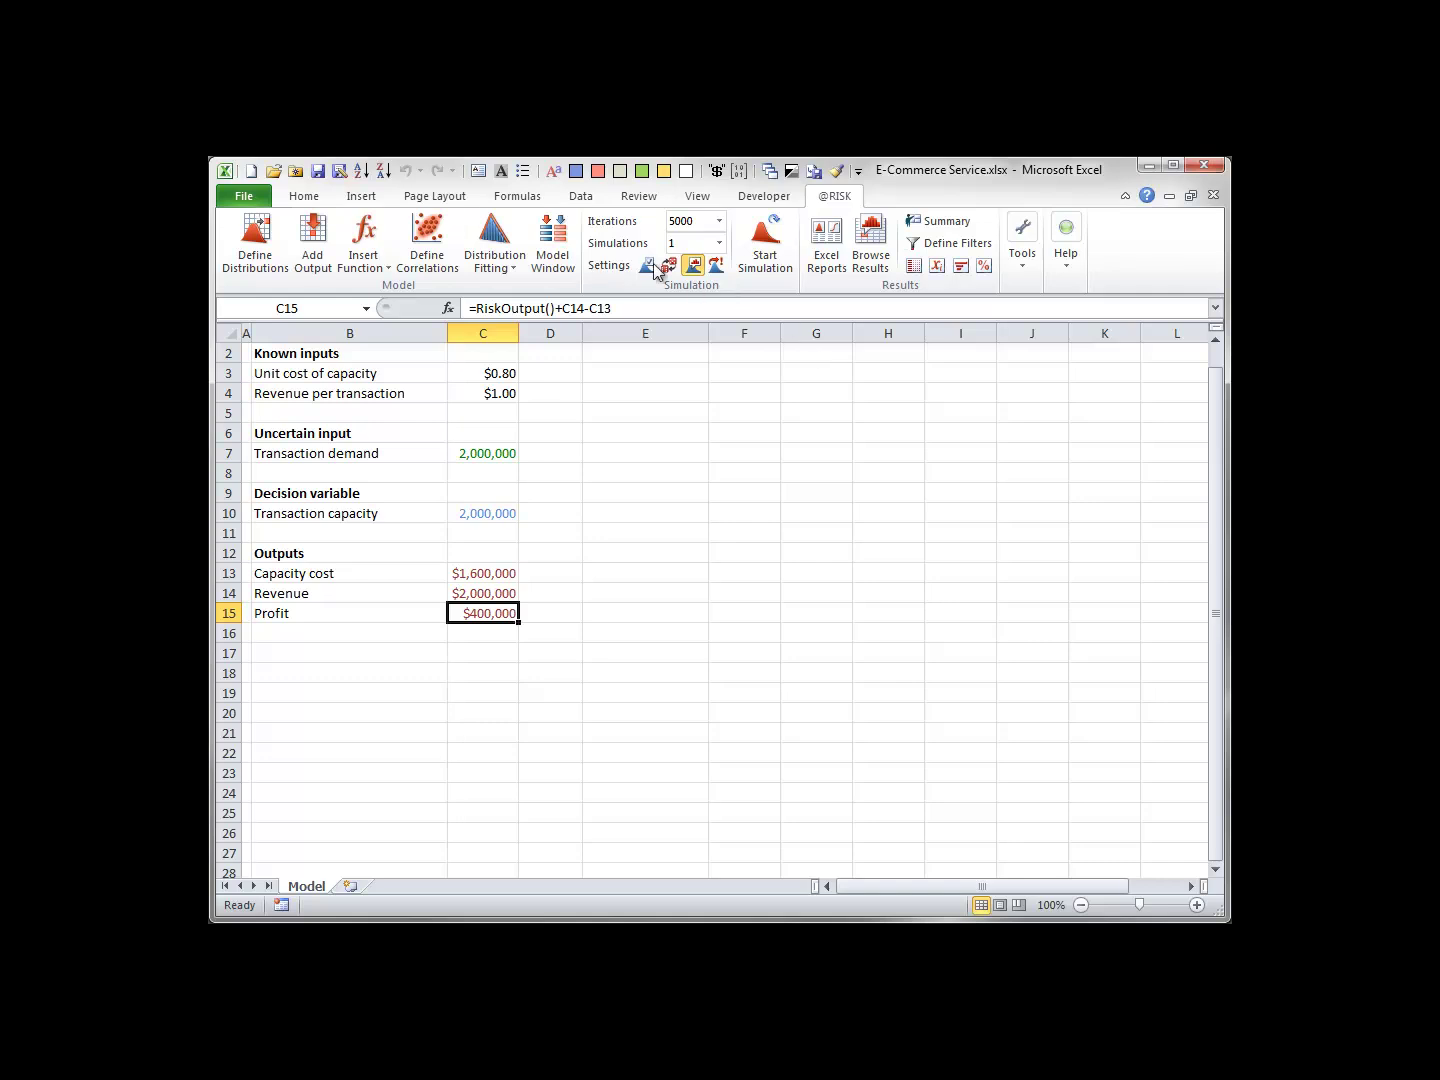
click(318, 170)
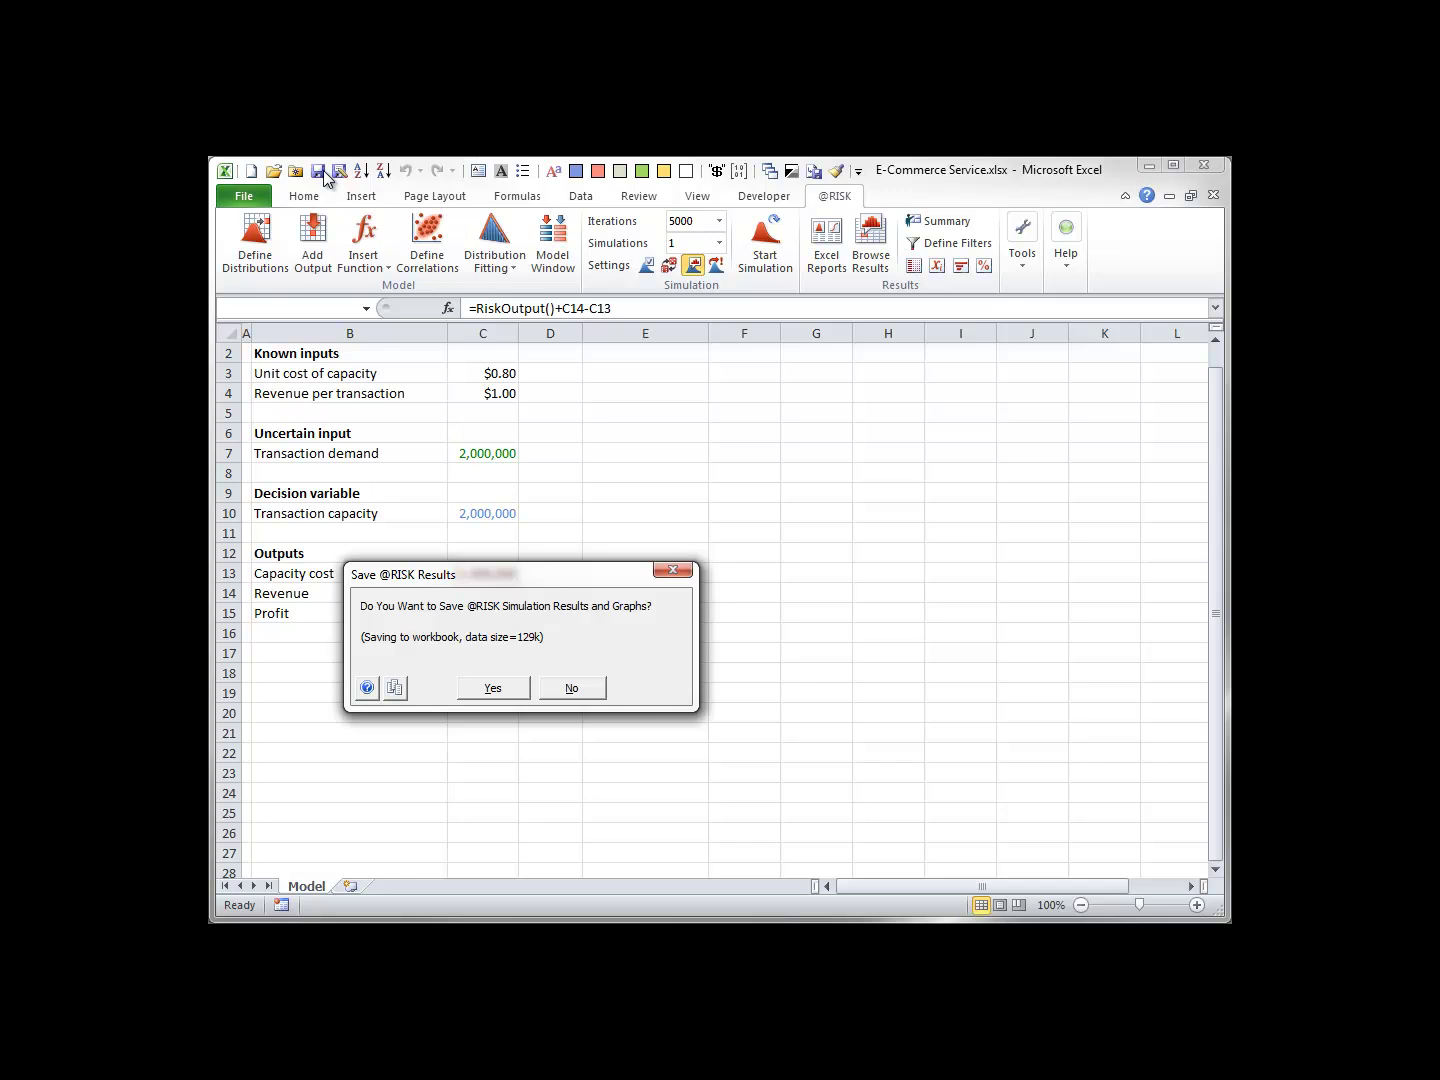
click(572, 688)
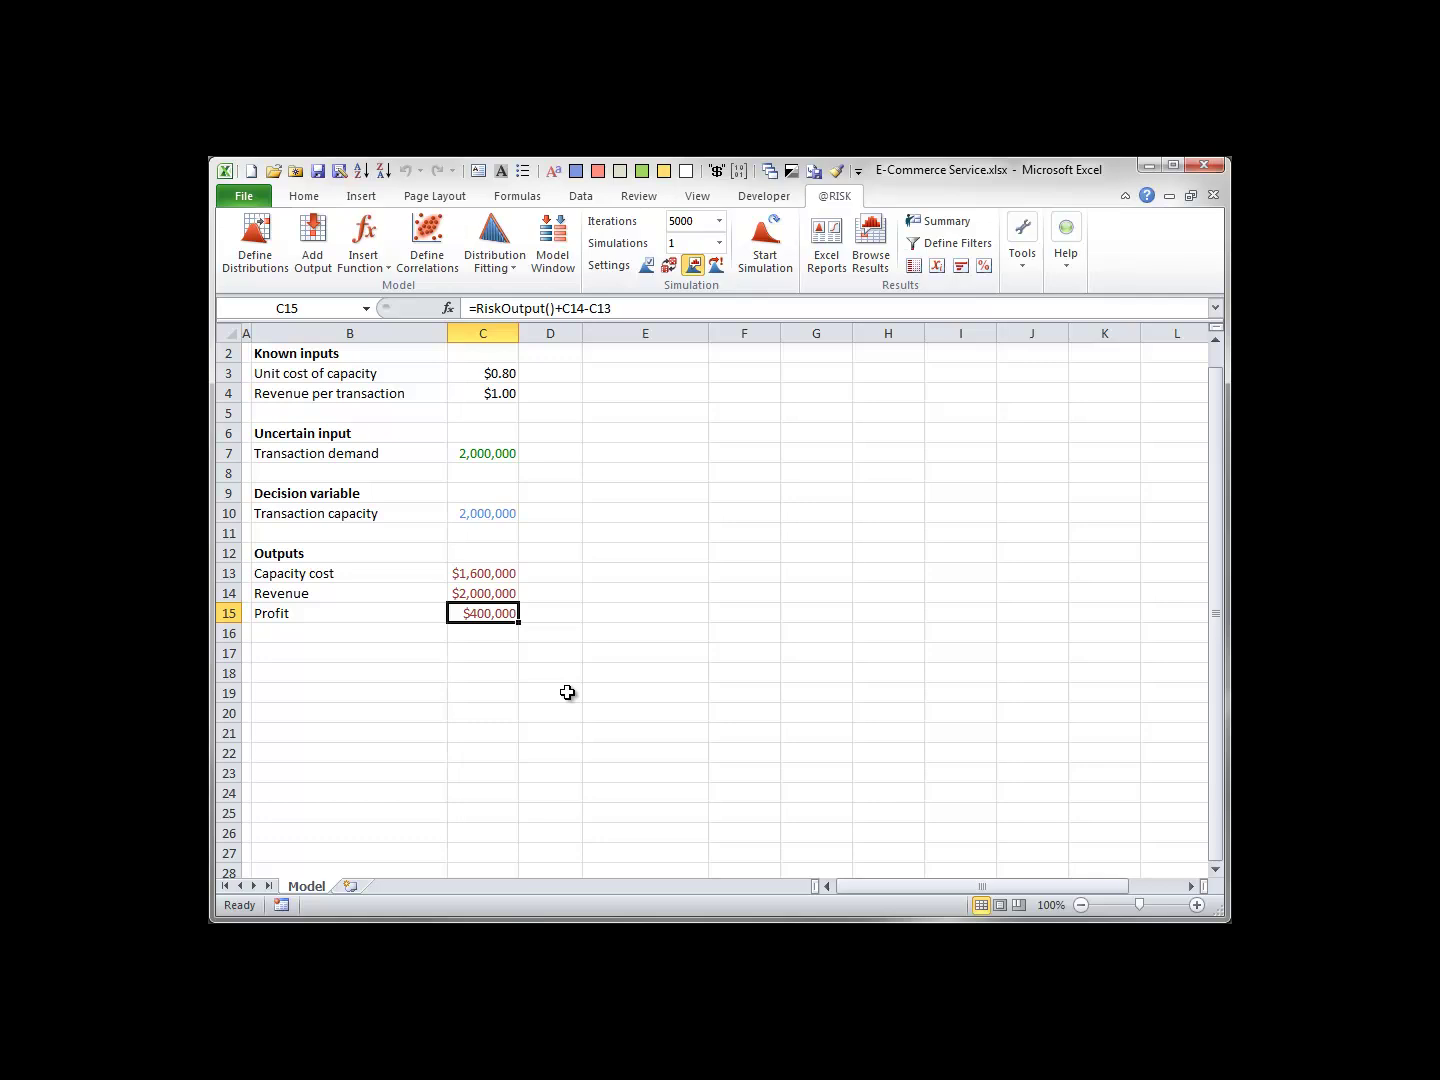
- Browse the Profit results in cell C15 and set the graph's lower delimiter to 0
click(871, 243)
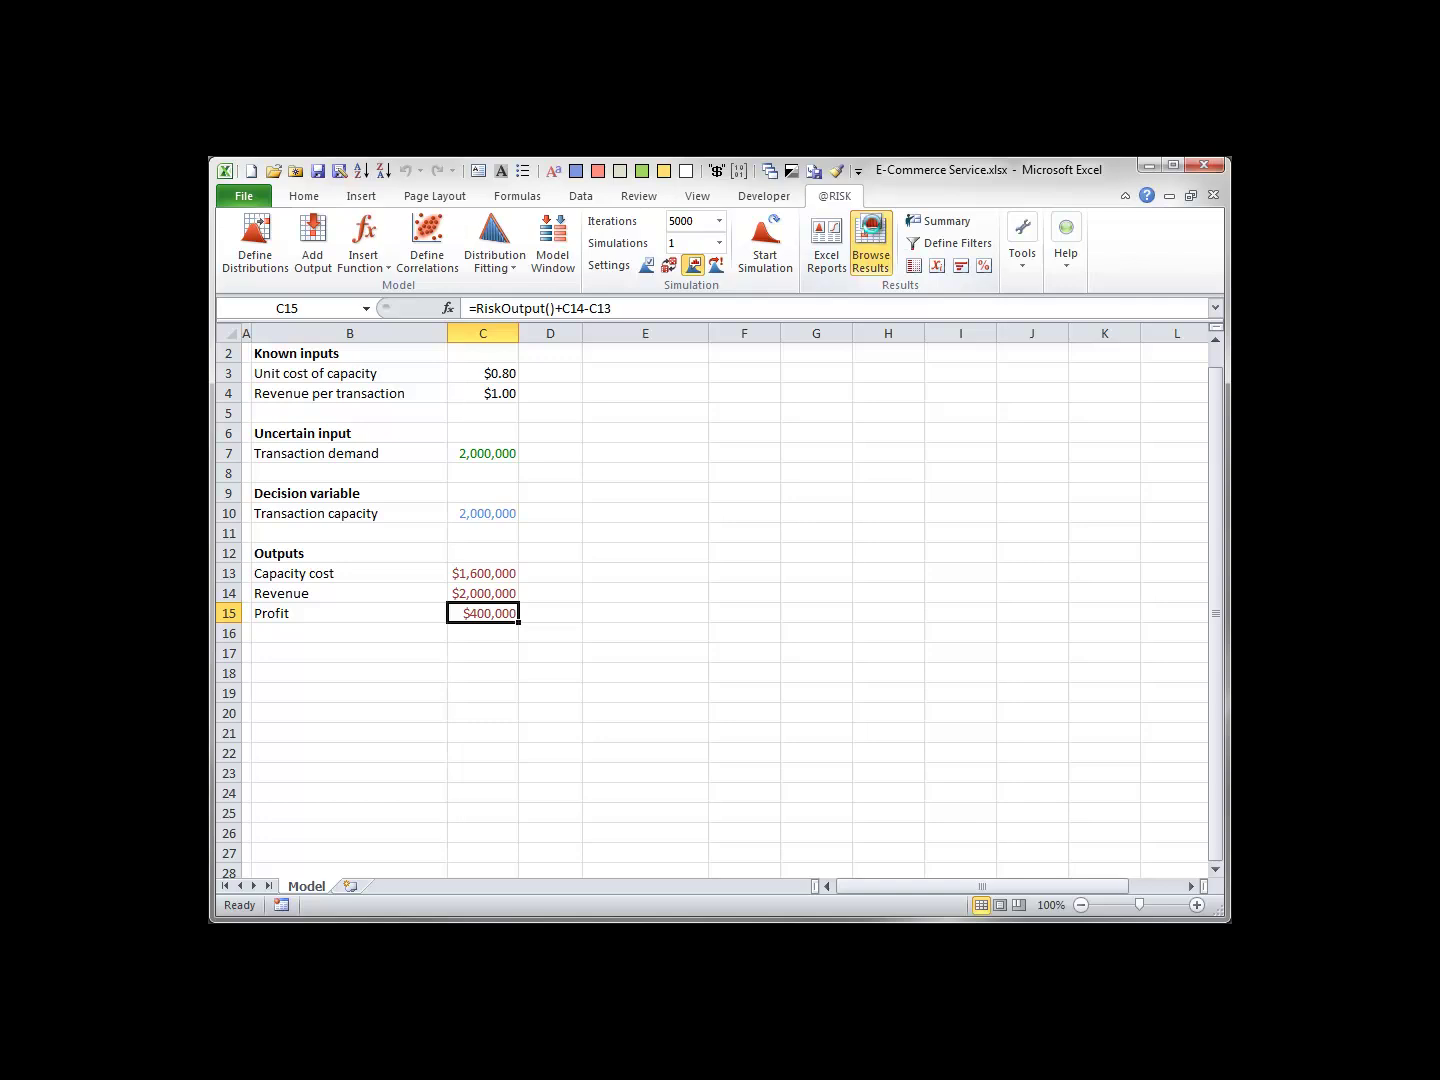
drag(964, 472, 707, 317)
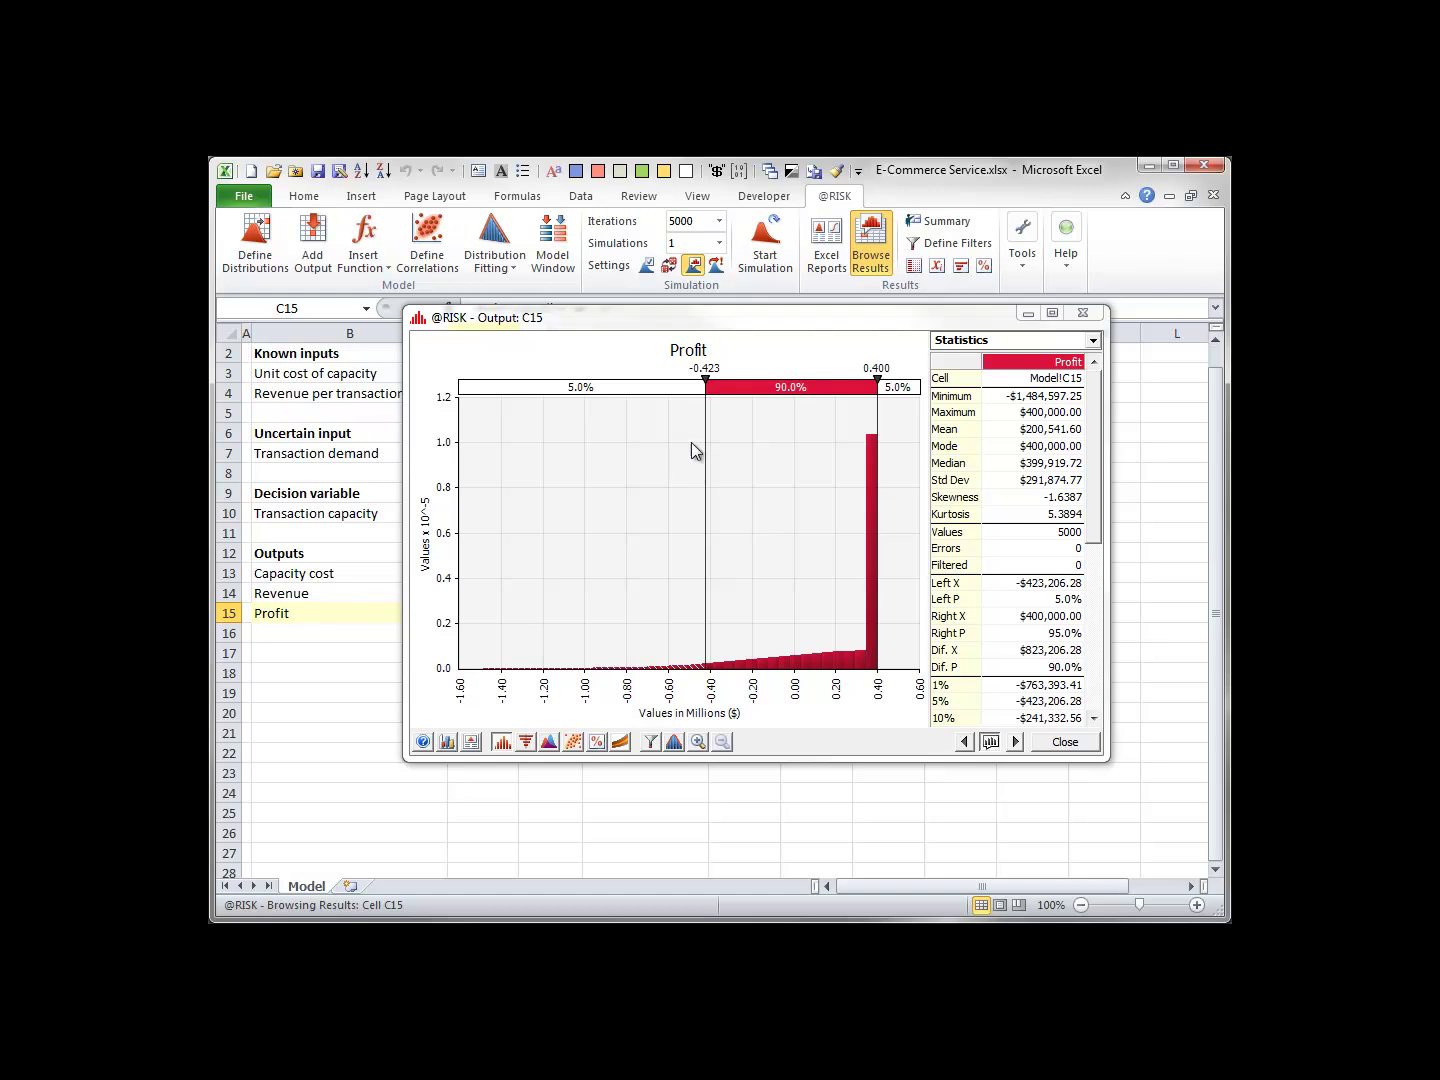
click(707, 371)
click(708, 370)
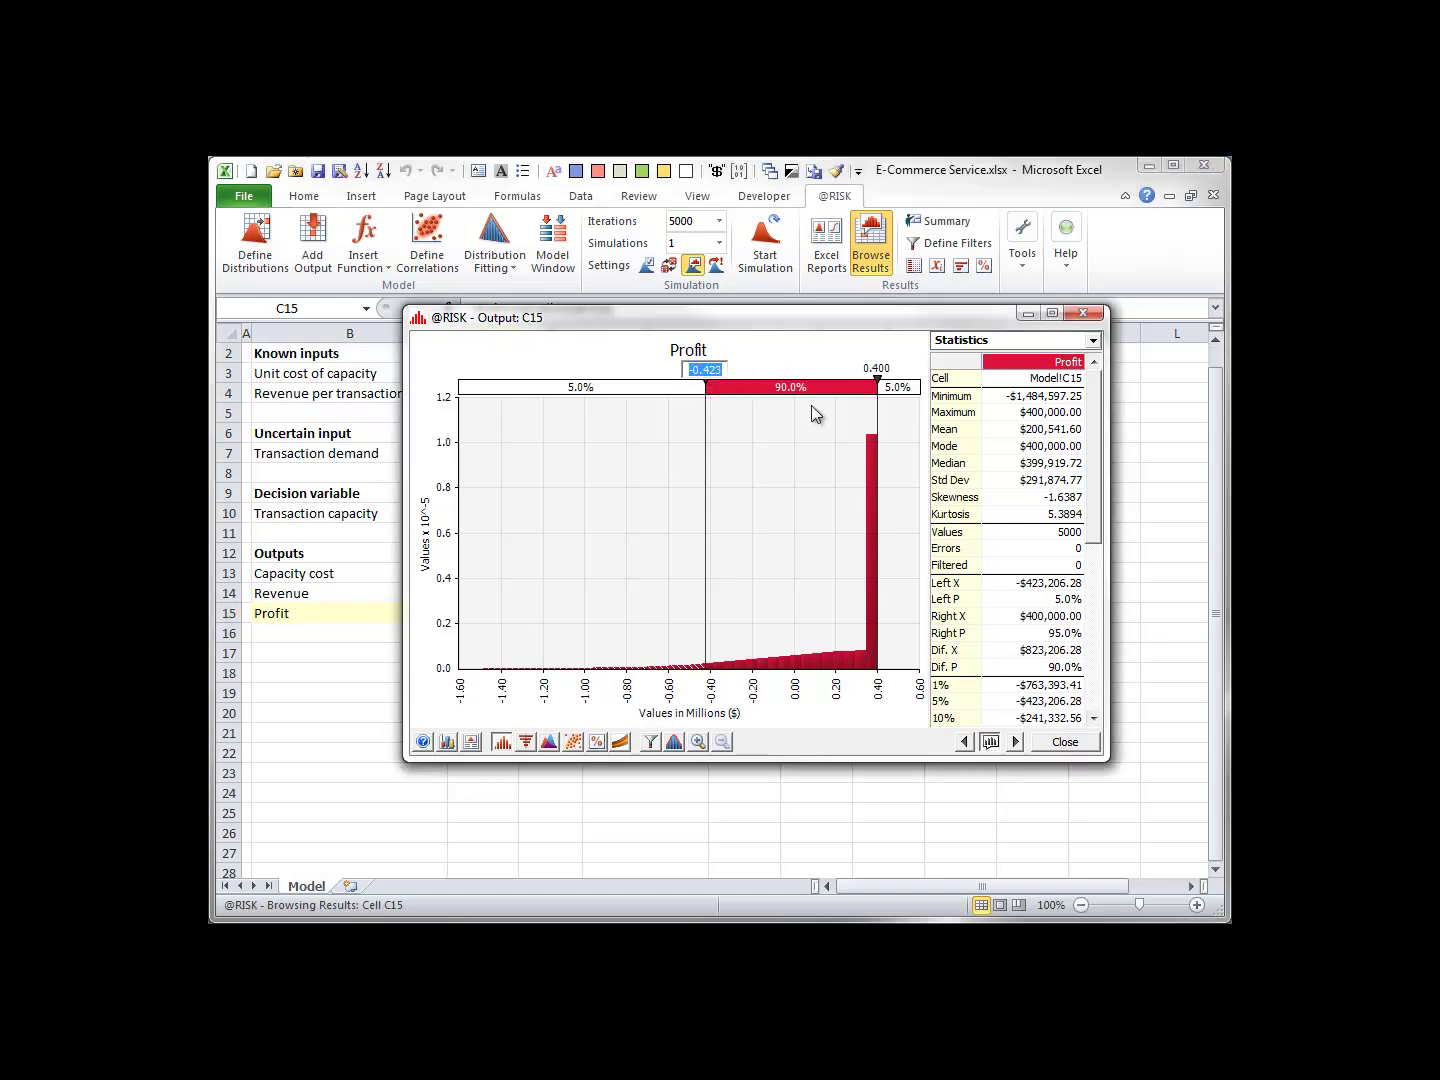
text(0)
key(Return)
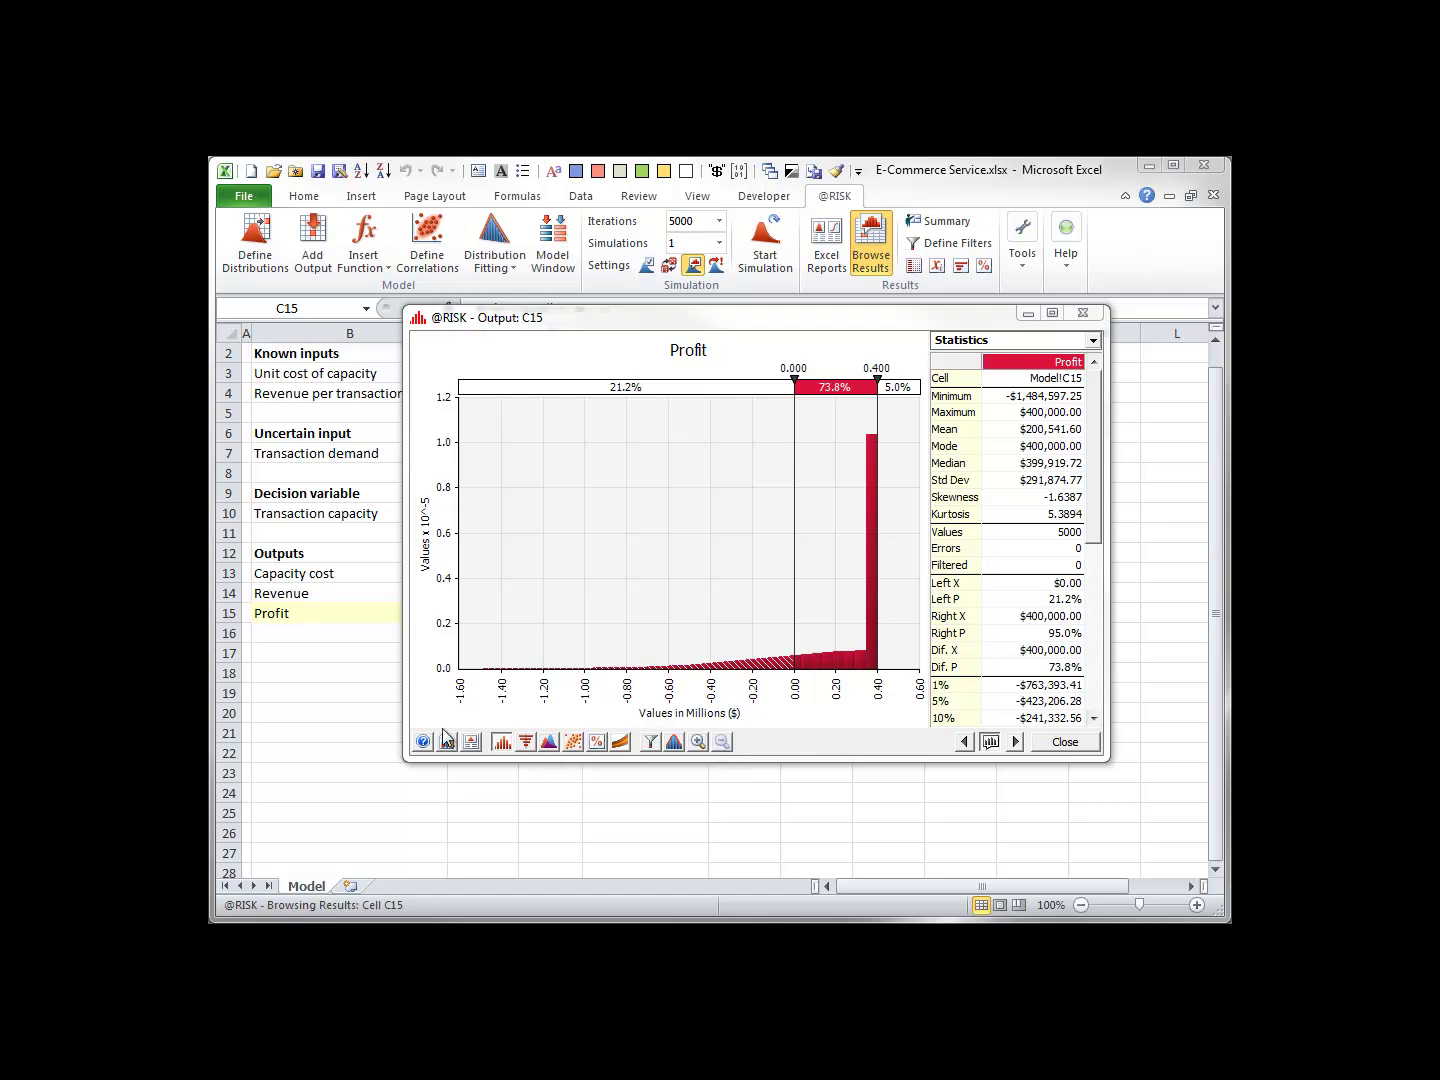
- Paste a copy of the Profit graph into the worksheet at cell E6, and delete the pasted picture
click(472, 742)
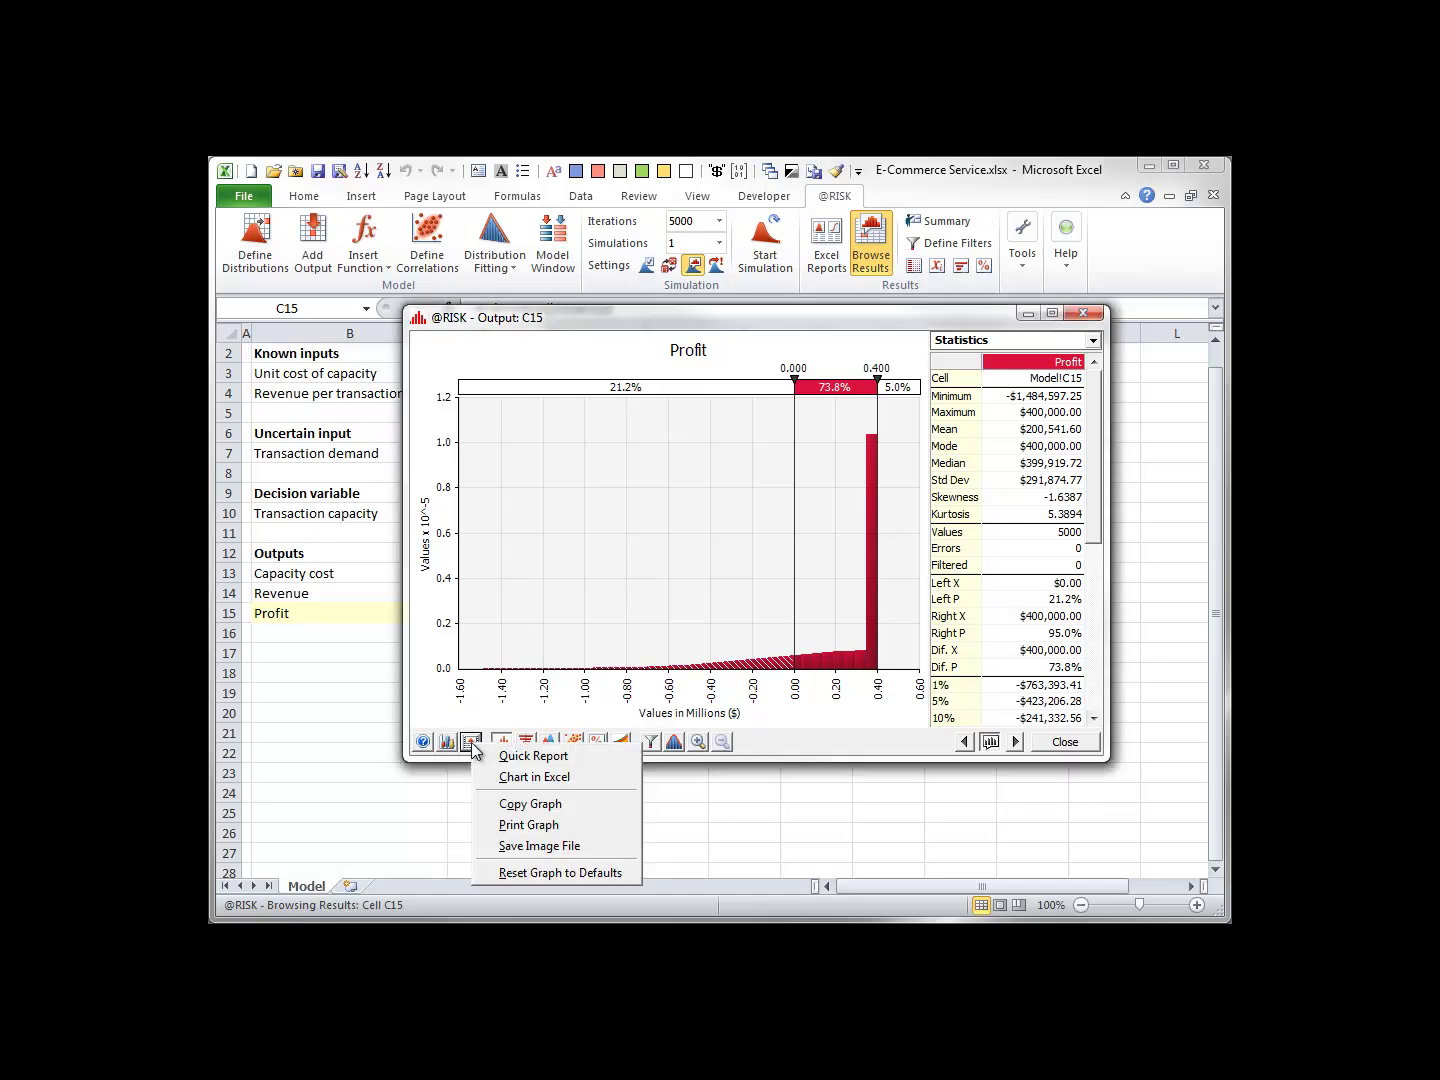
click(510, 805)
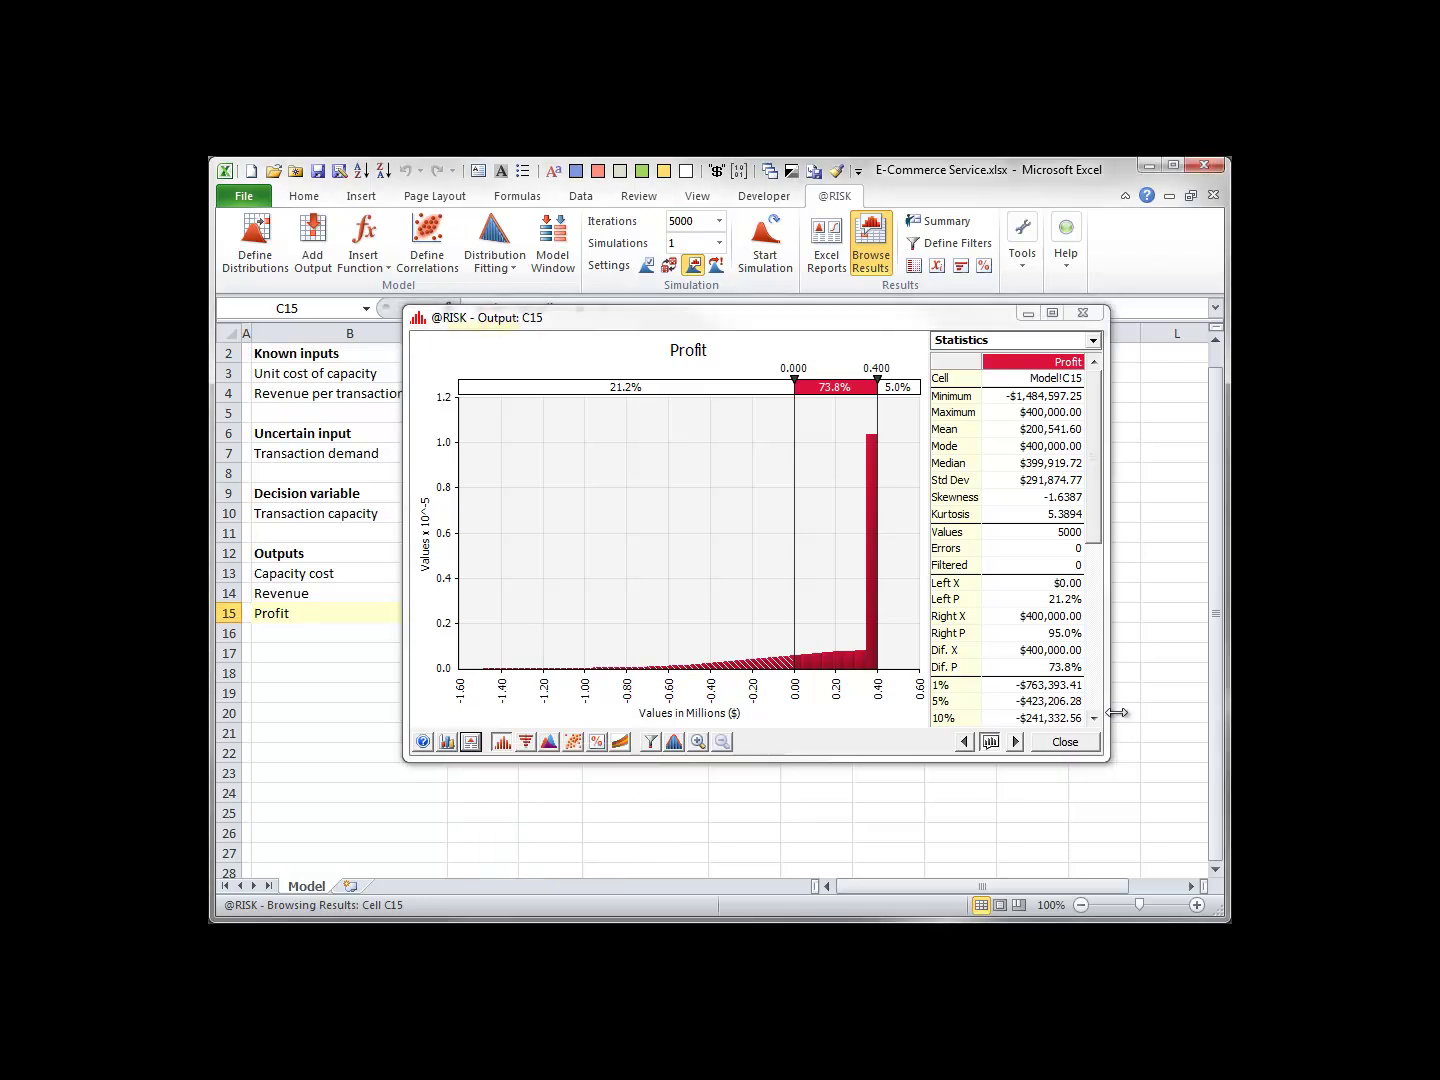
click(1066, 743)
click(596, 436)
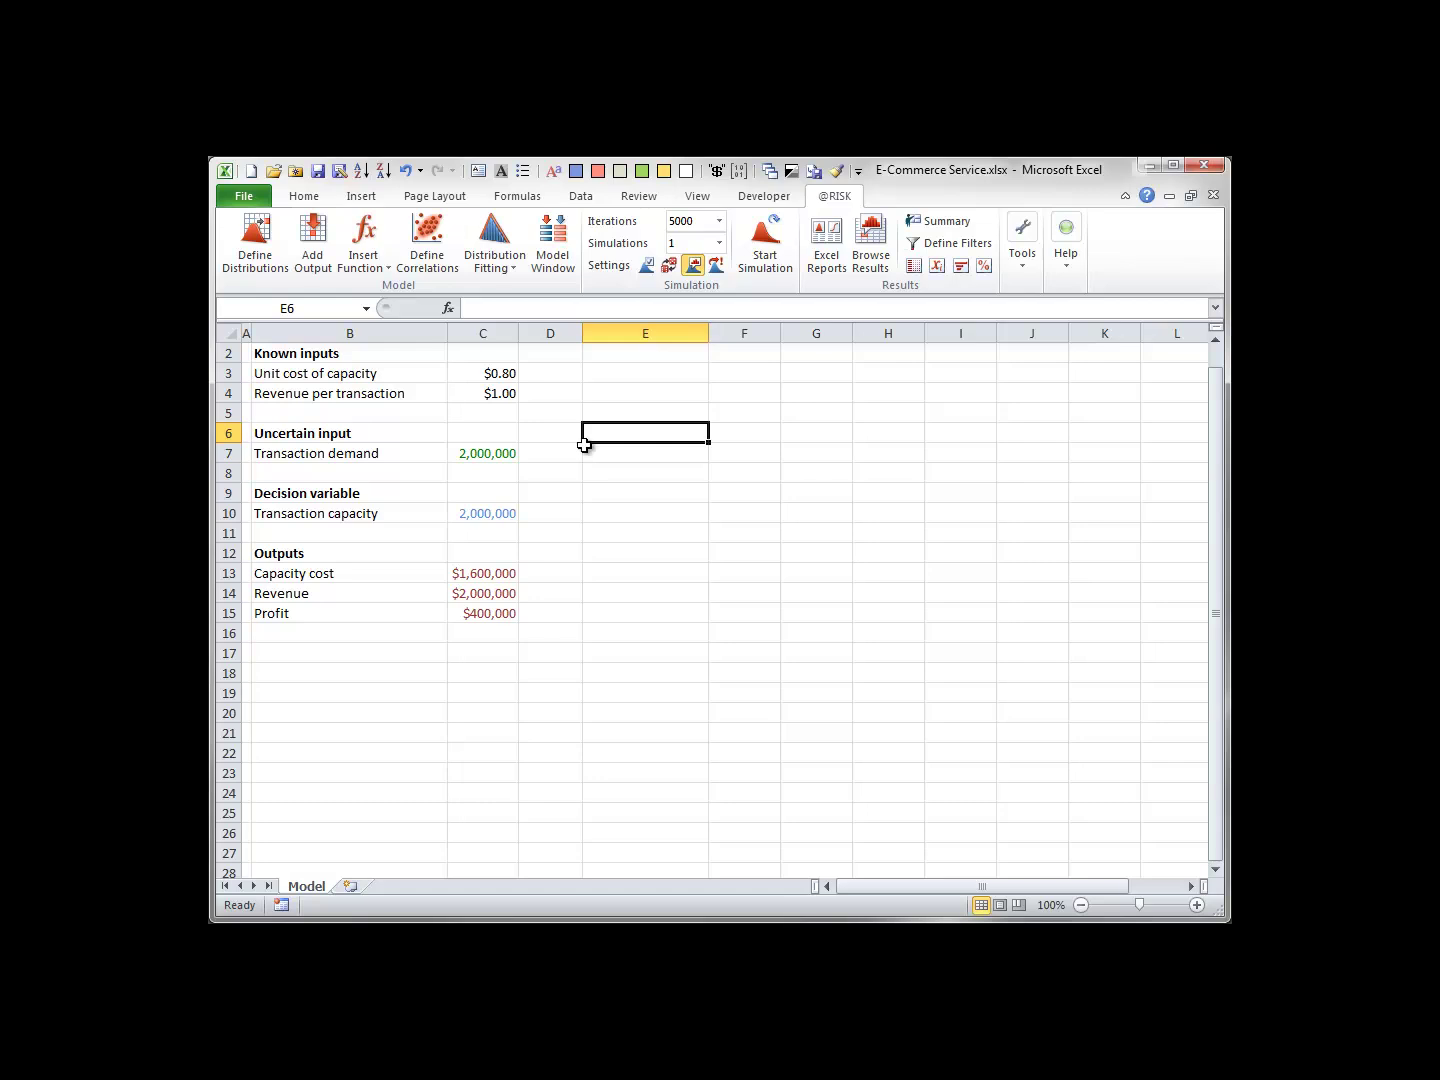
key(ctrl+v)
drag(778, 446, 539, 398)
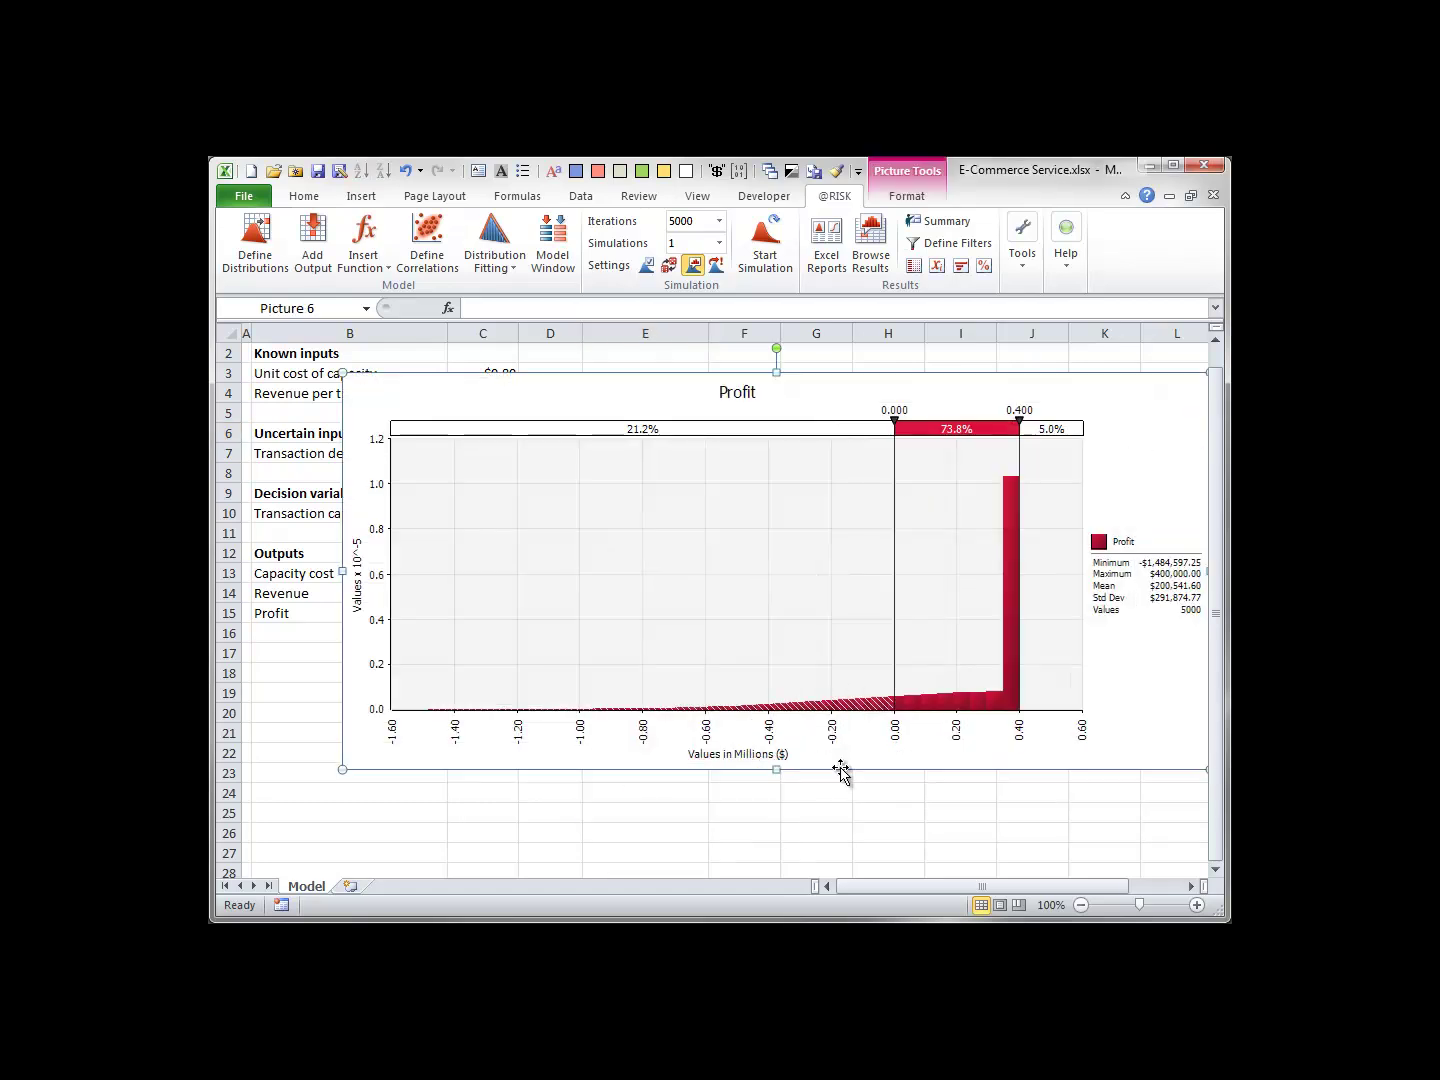
key(Delete)
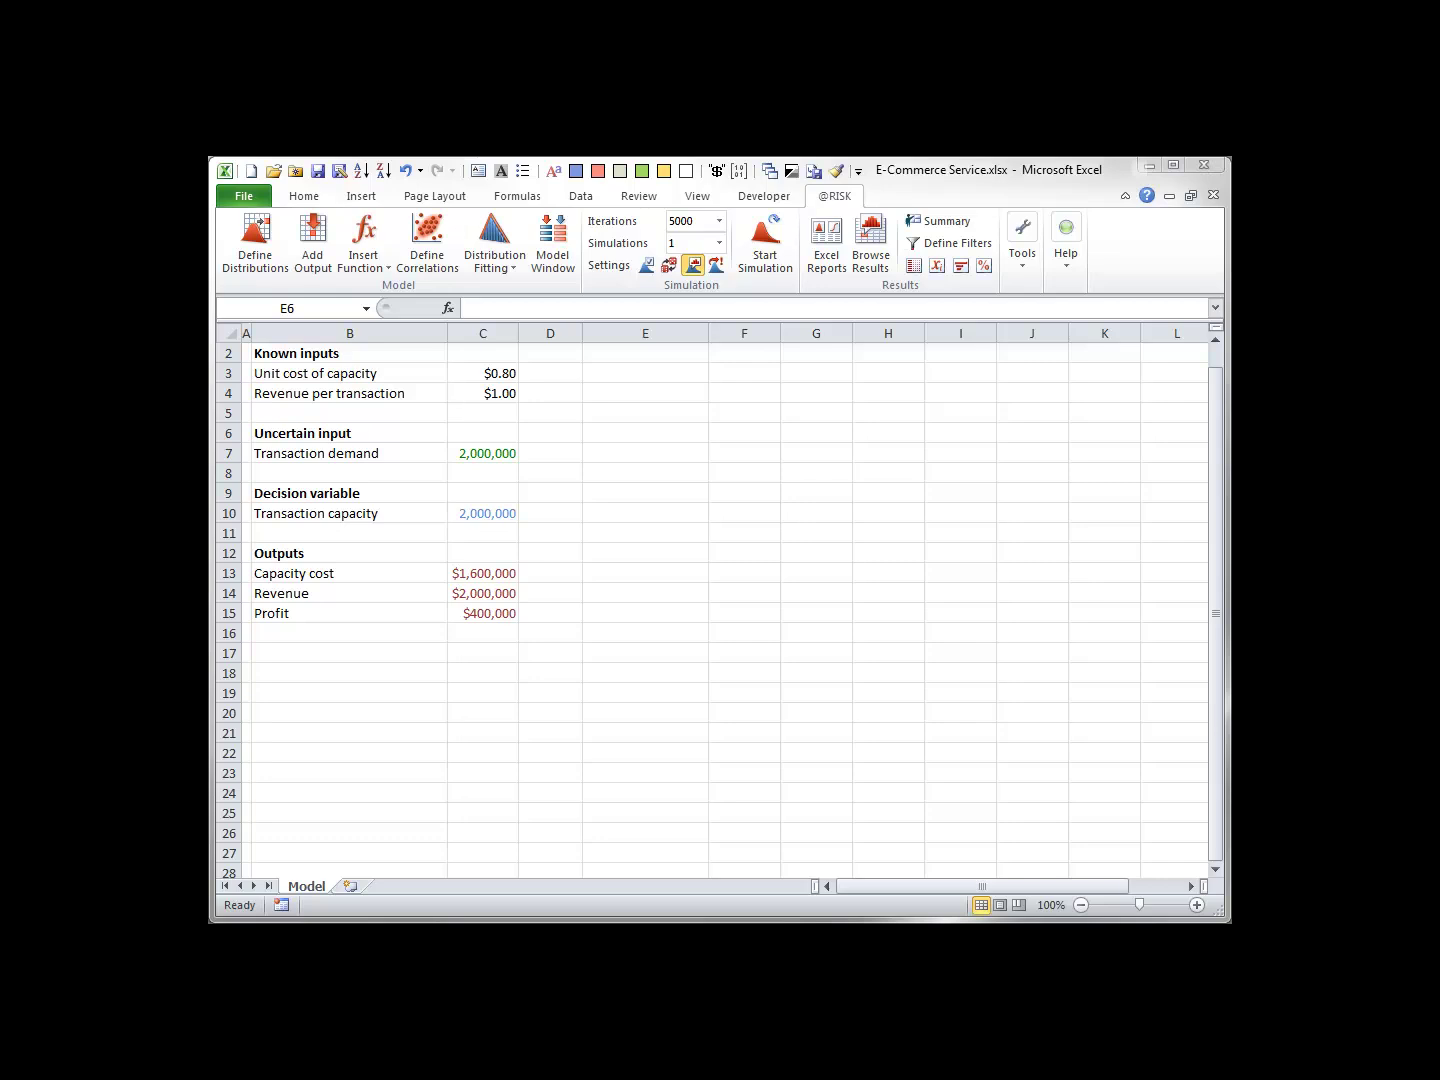
- Browse the simulated results for the transaction demand in cell C7 and close the graph window
click(487, 453)
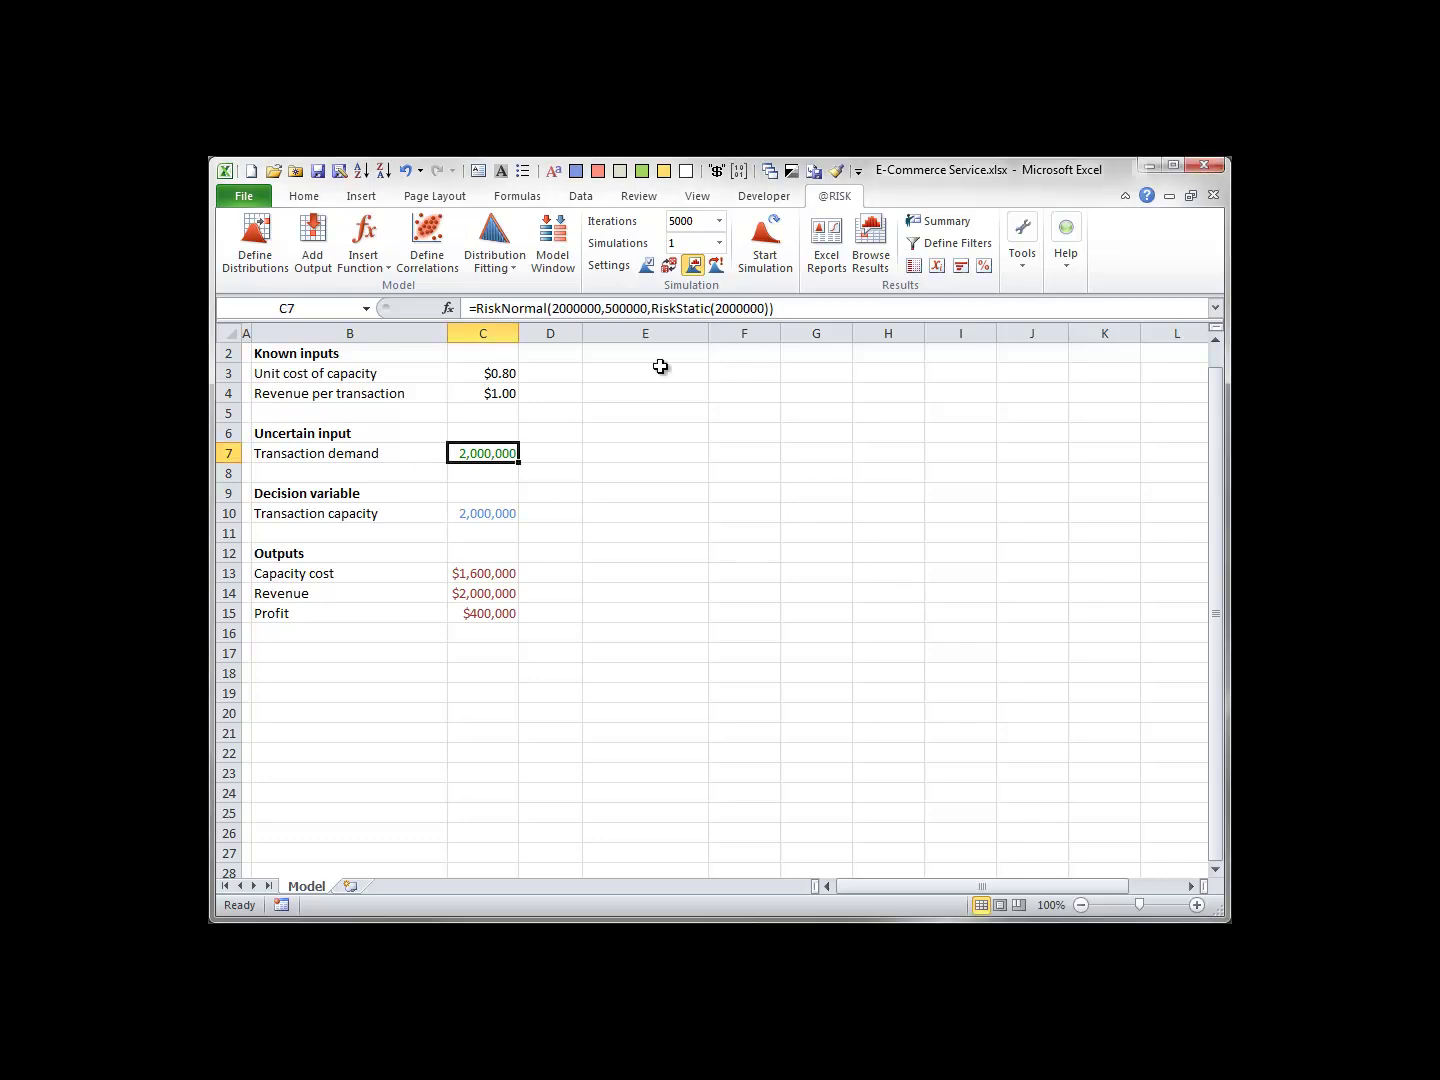
click(867, 231)
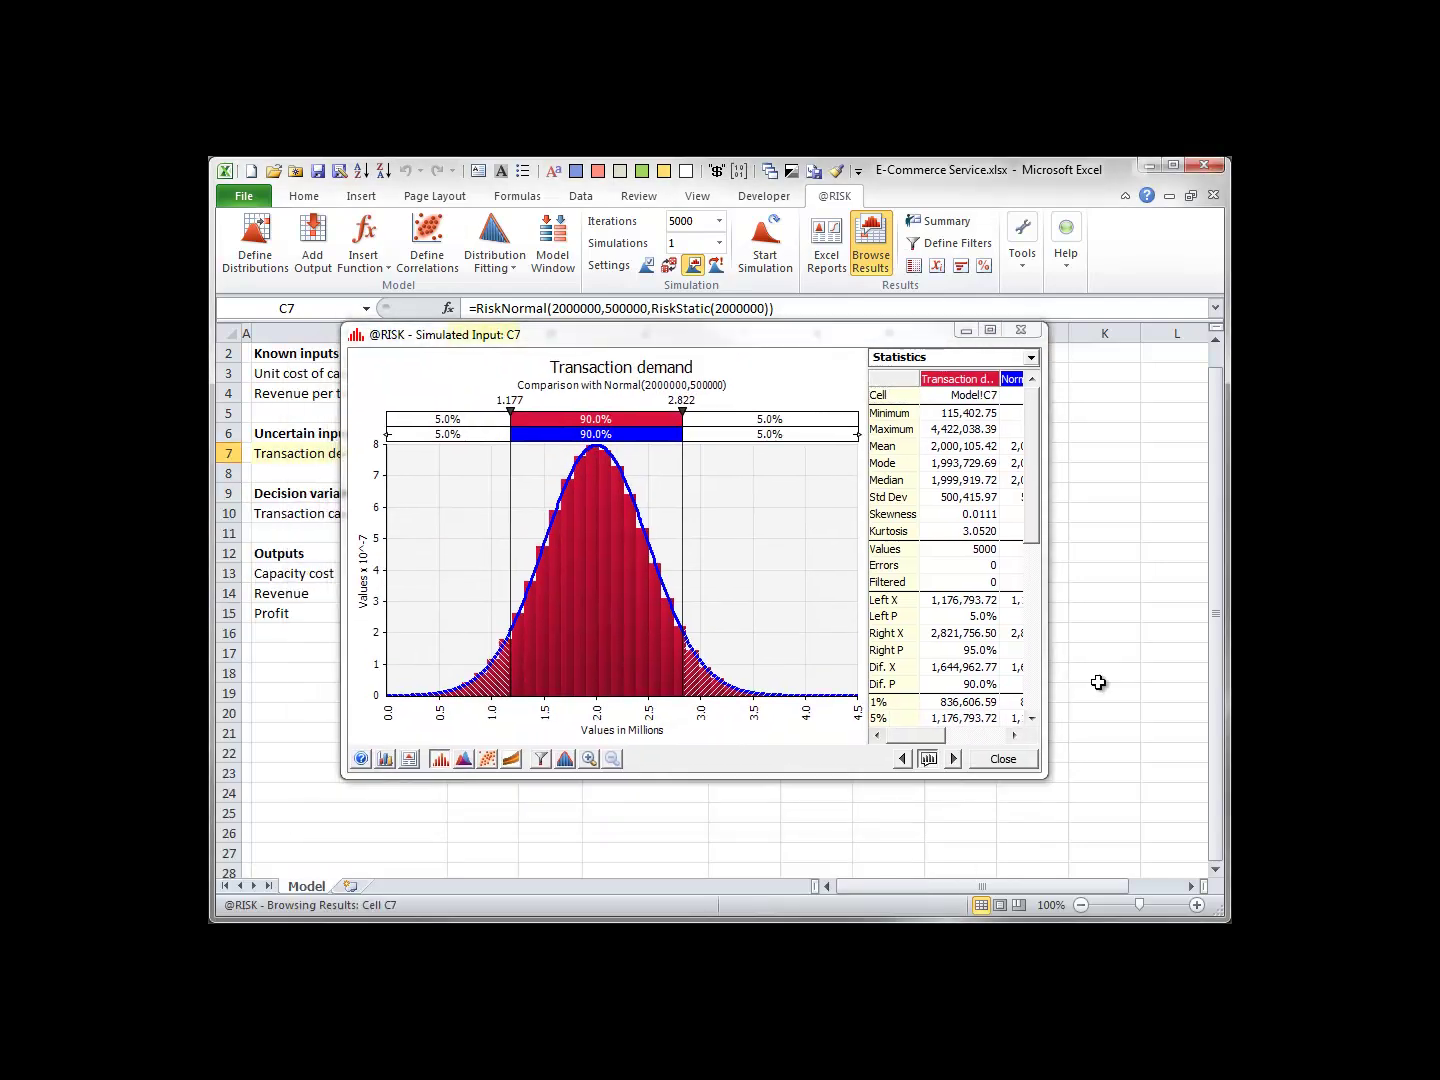
click(1016, 757)
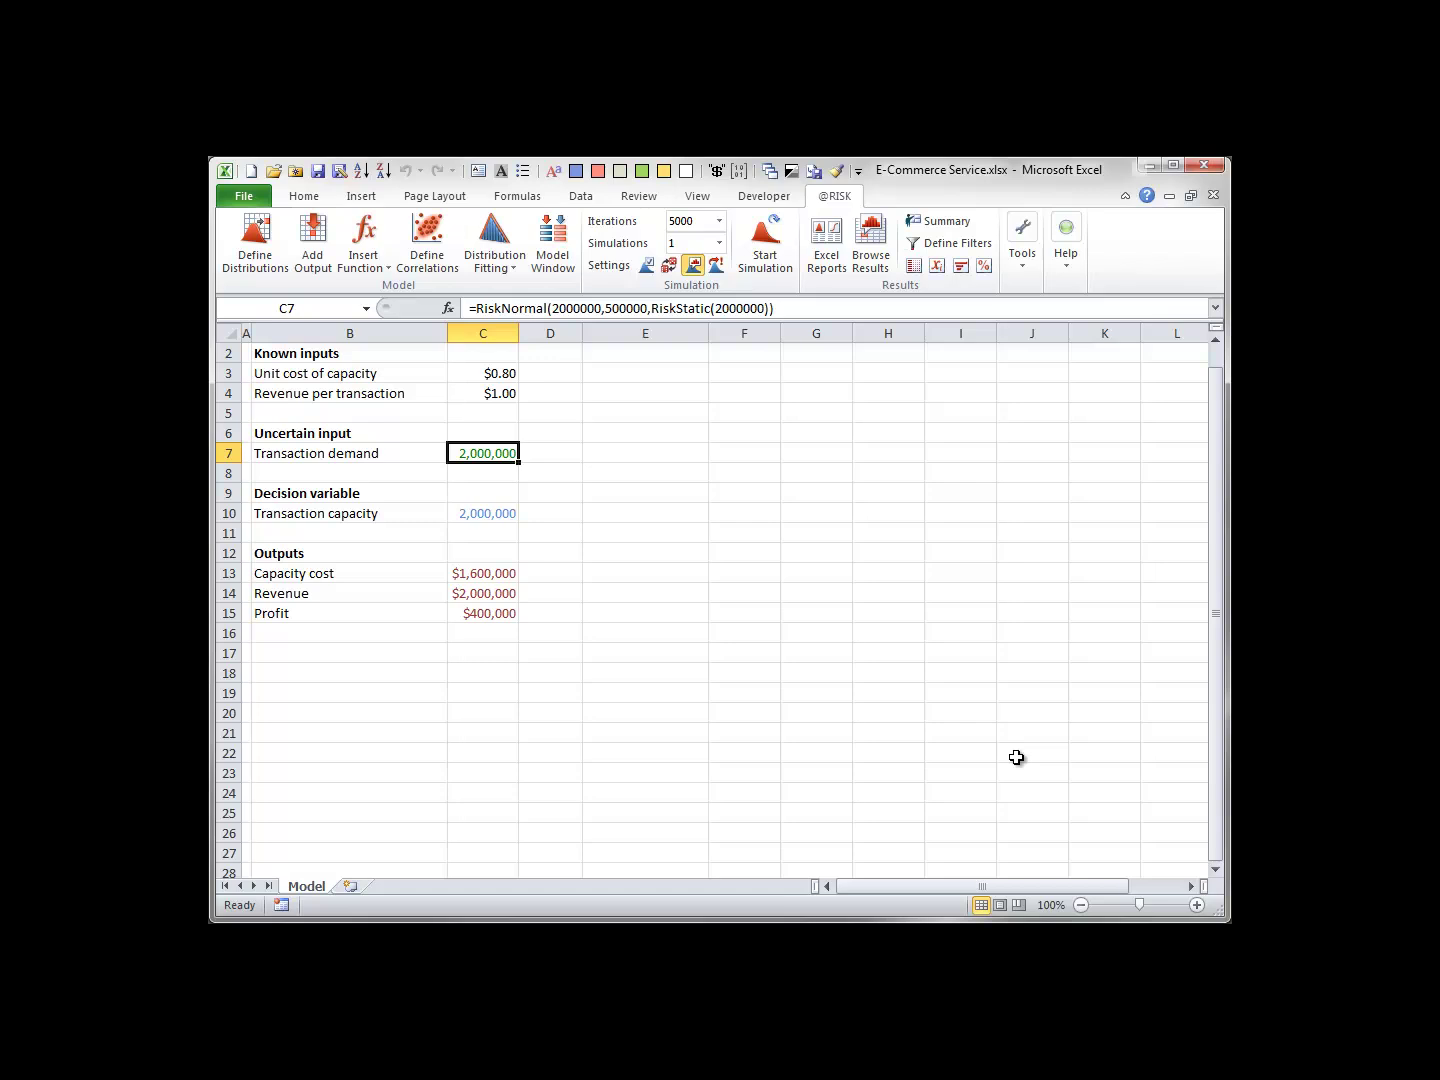
click(950, 232)
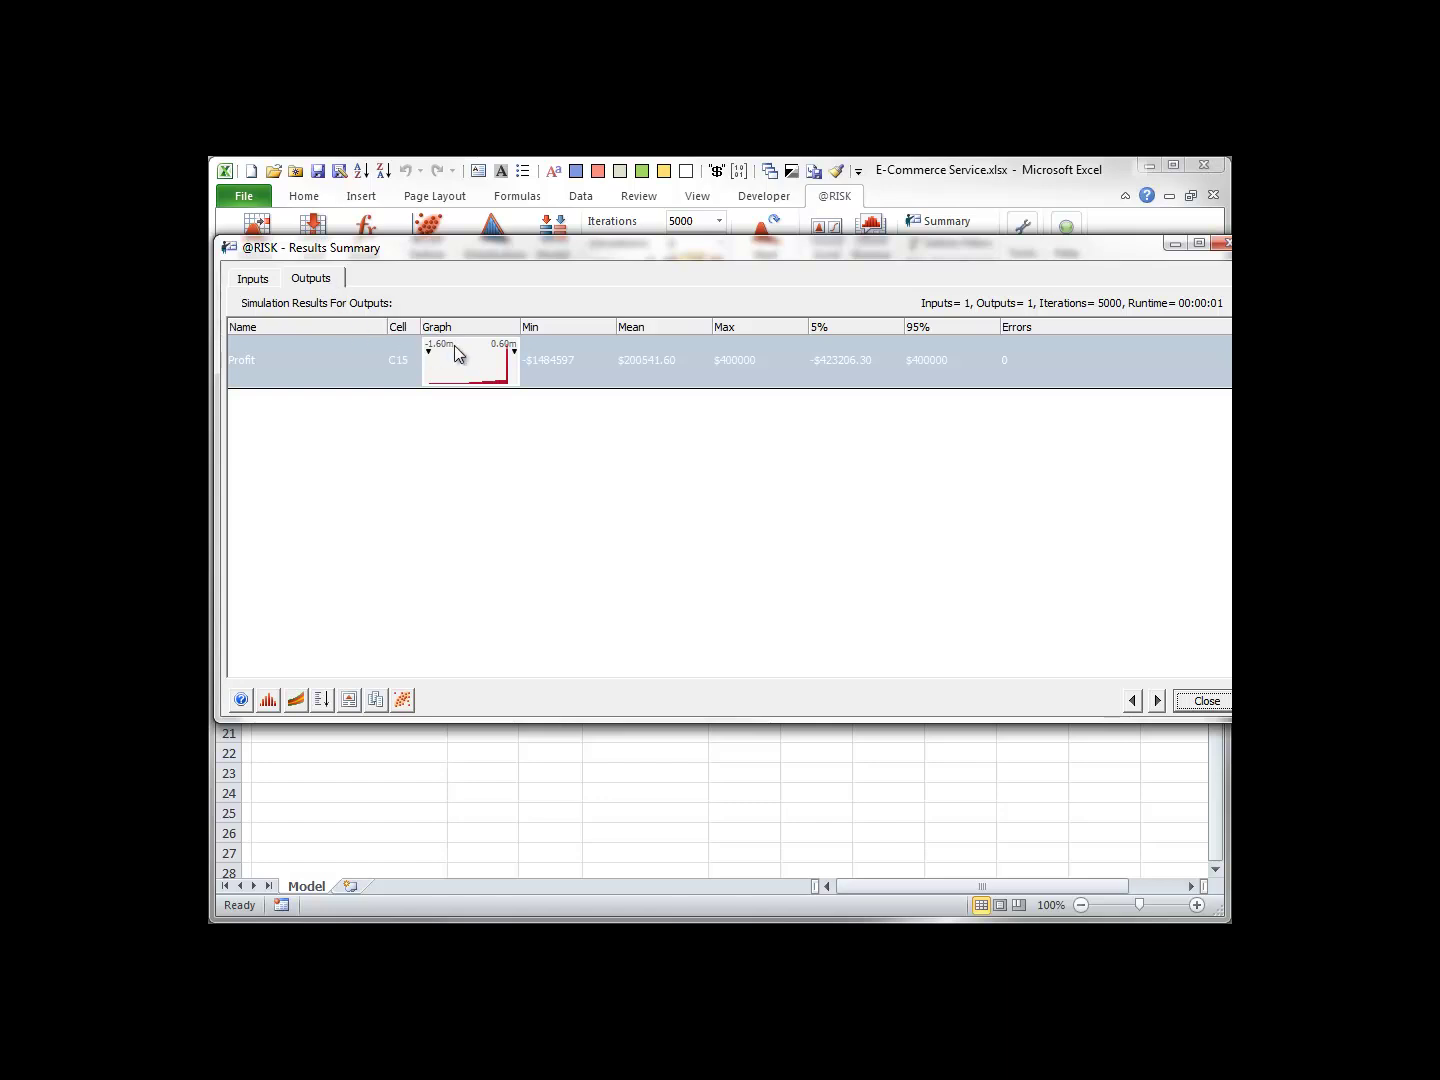
right_click(750, 383)
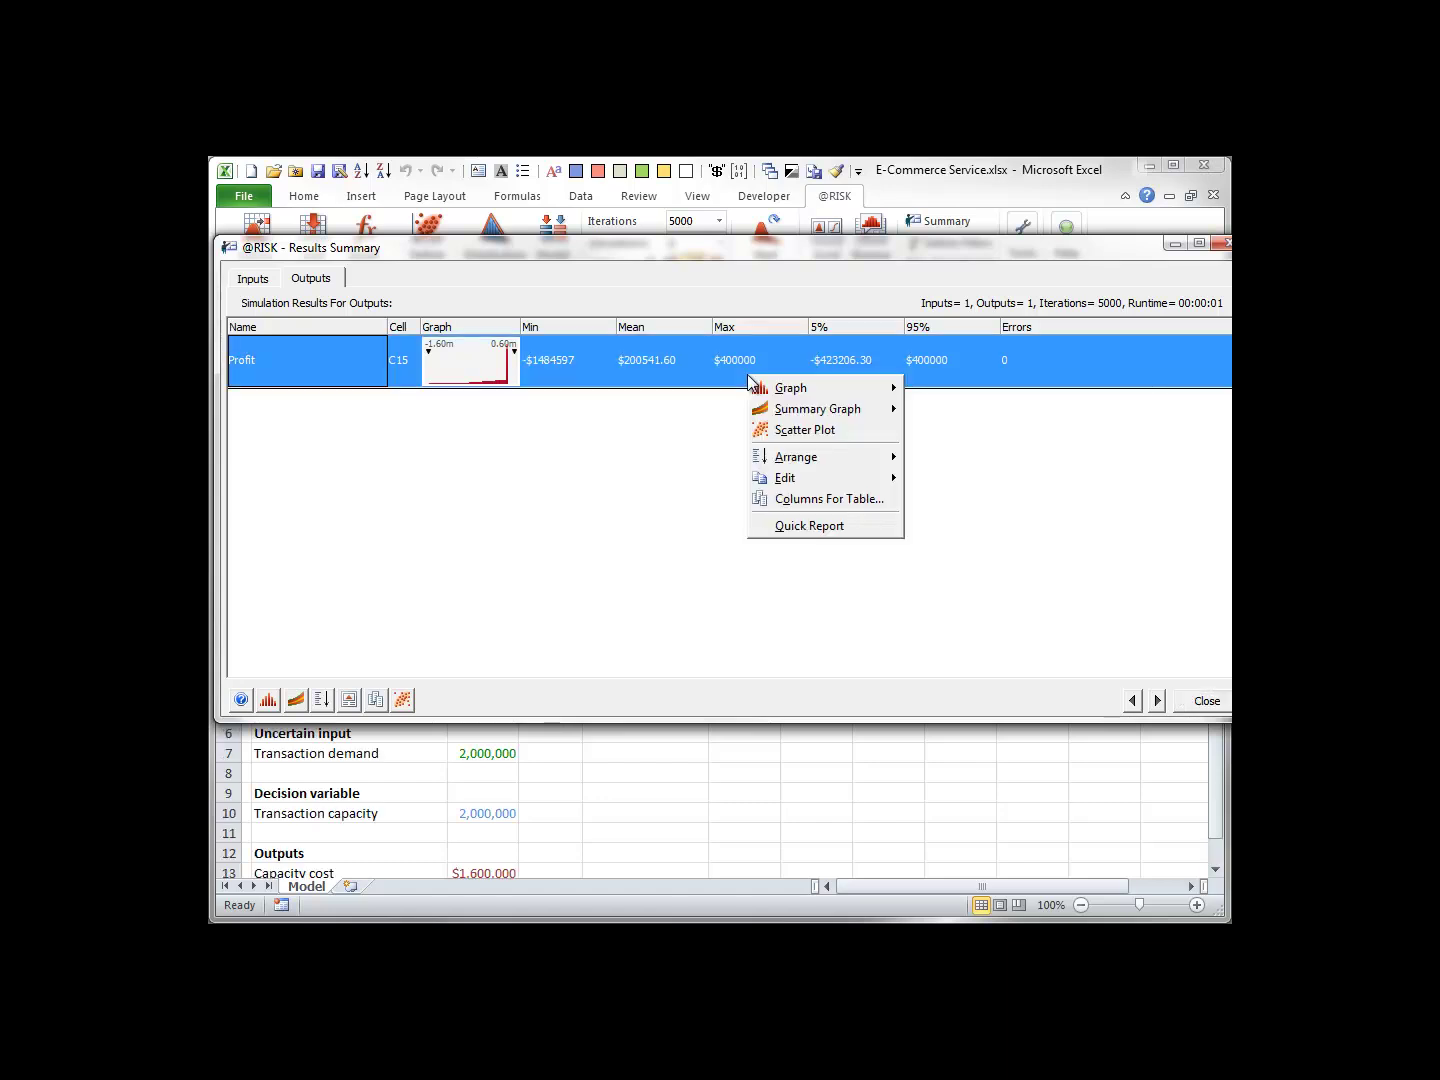
click(778, 500)
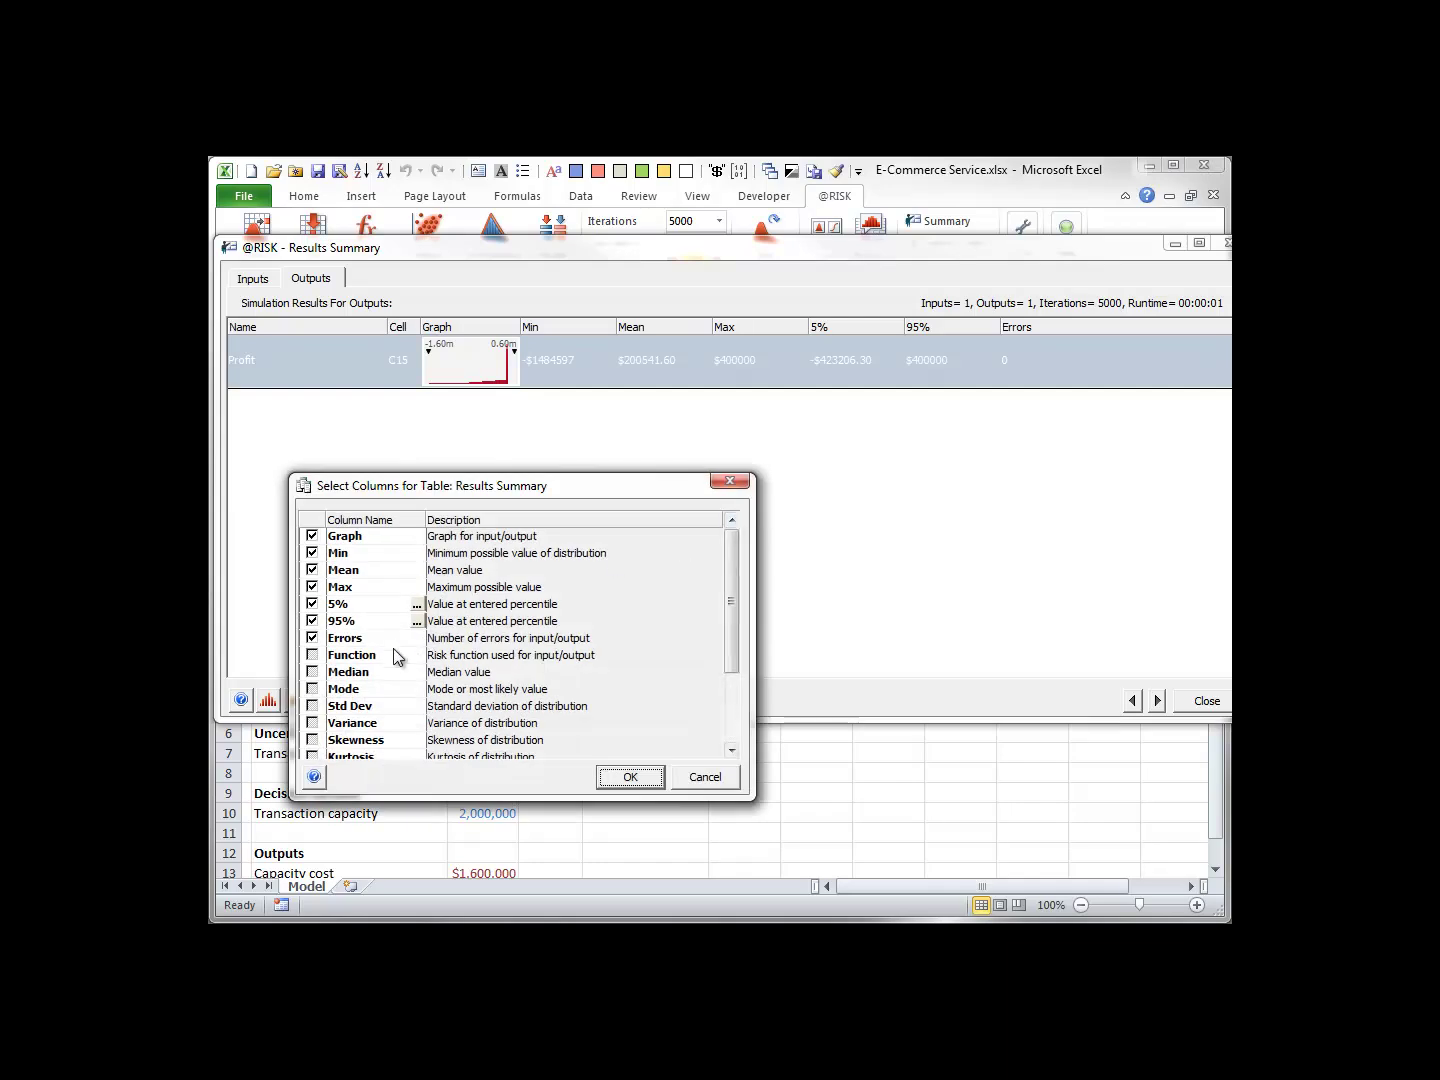
click(313, 671)
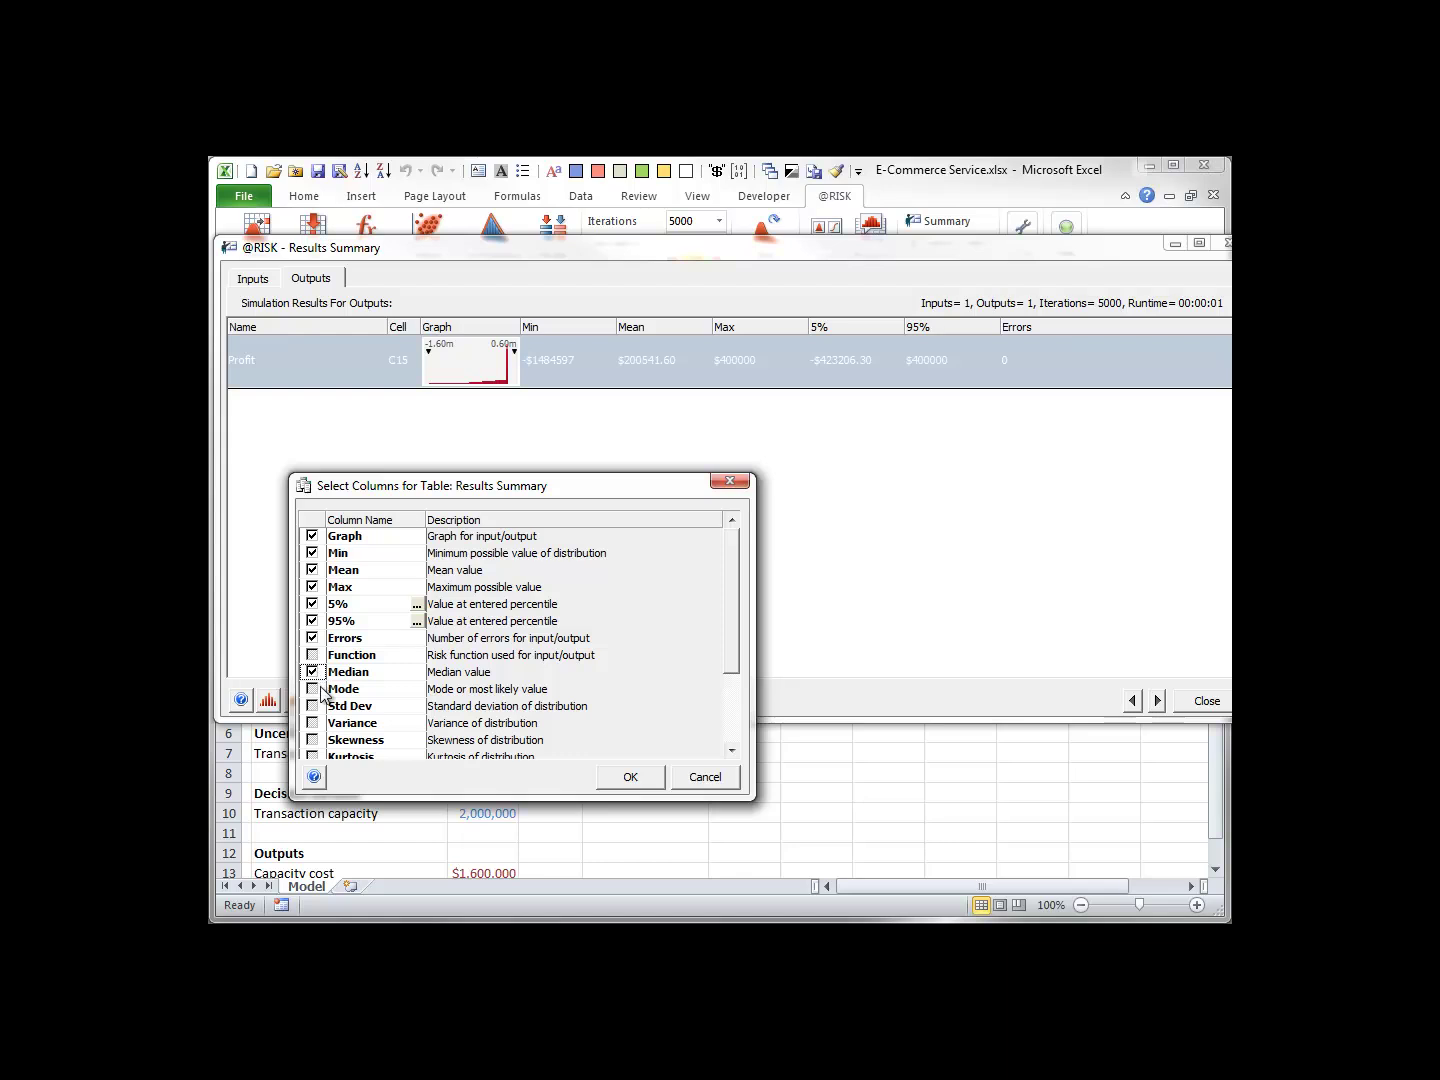
click(312, 706)
click(632, 780)
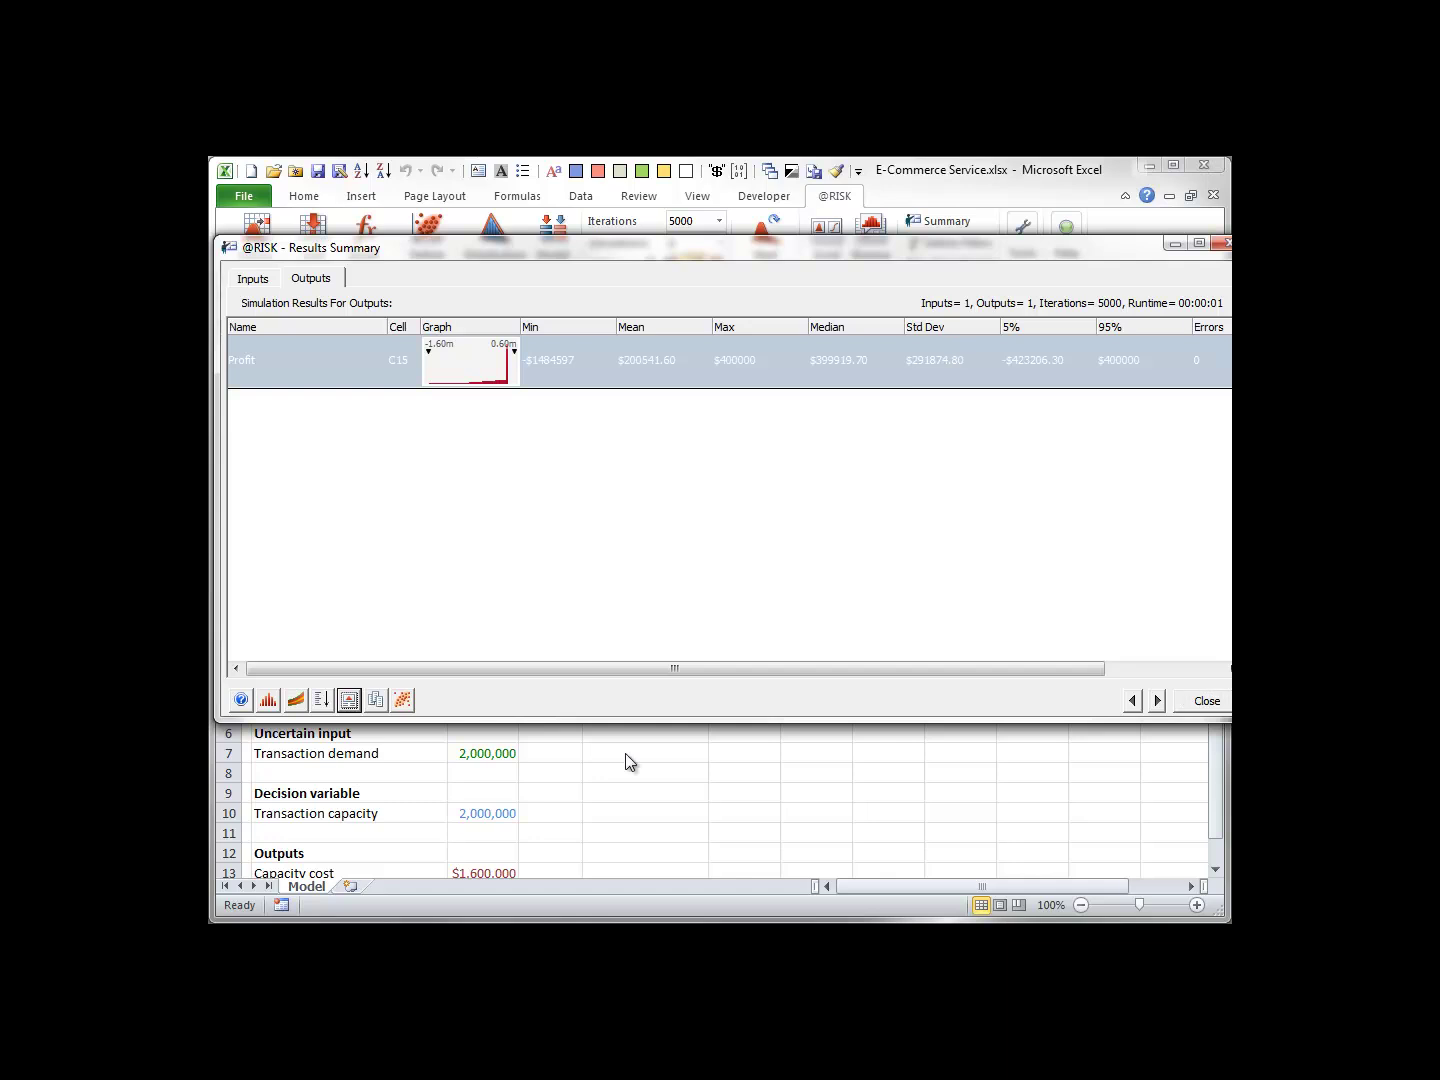
- Copy the Profit row of the results summary table and close the summary window
click(348, 700)
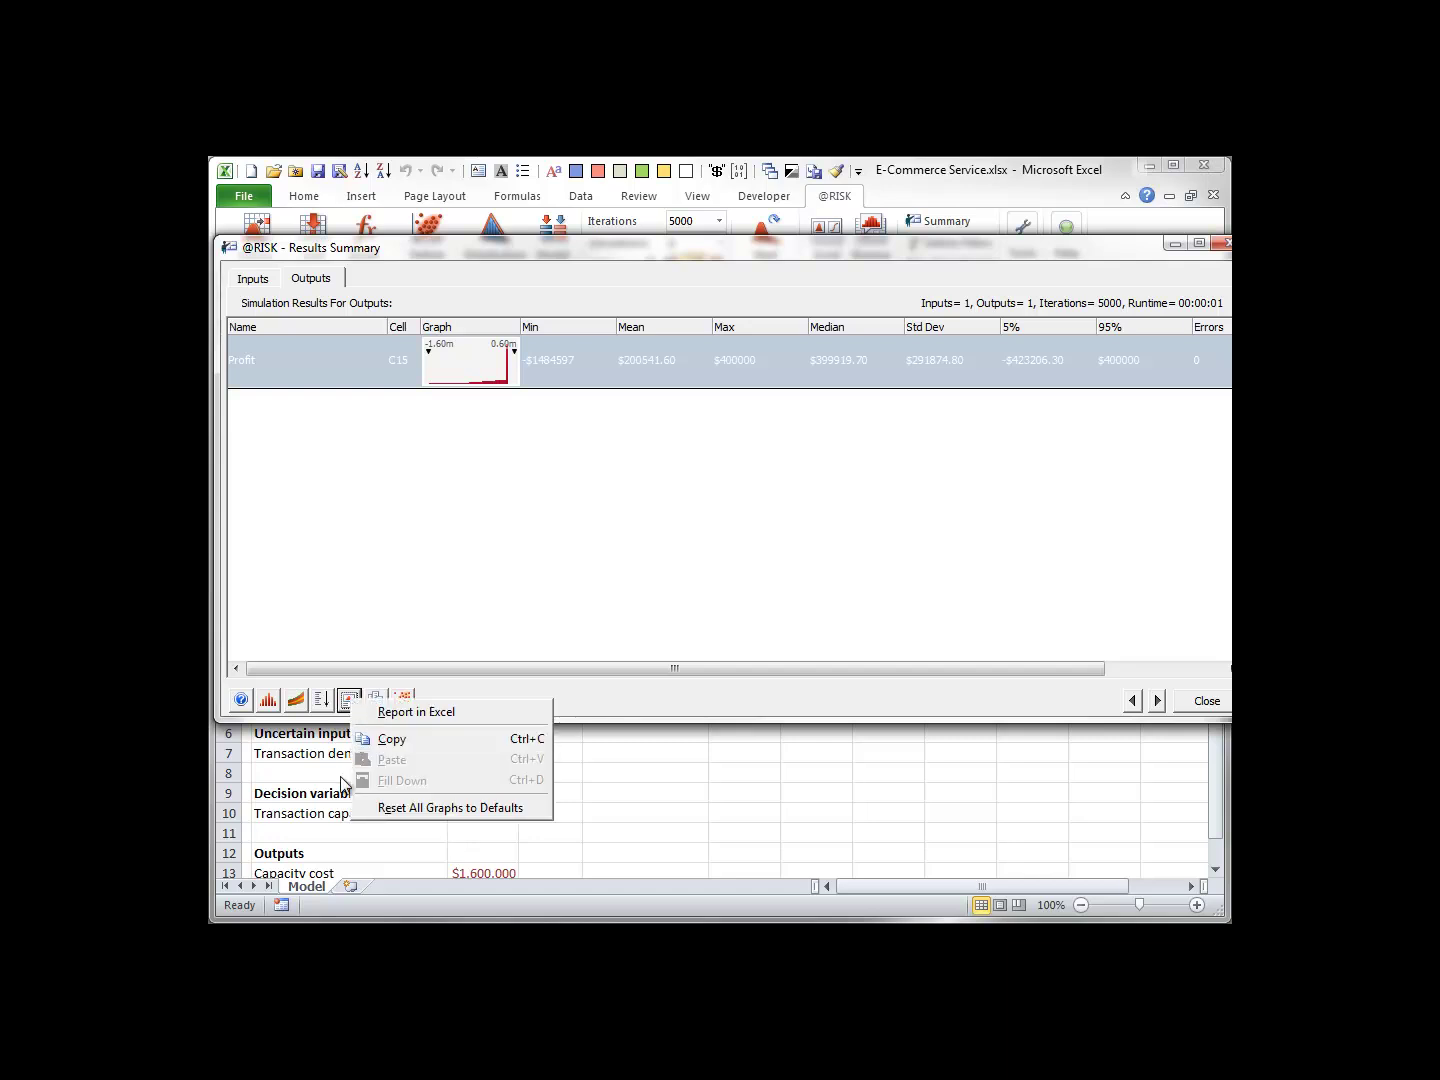
click(378, 740)
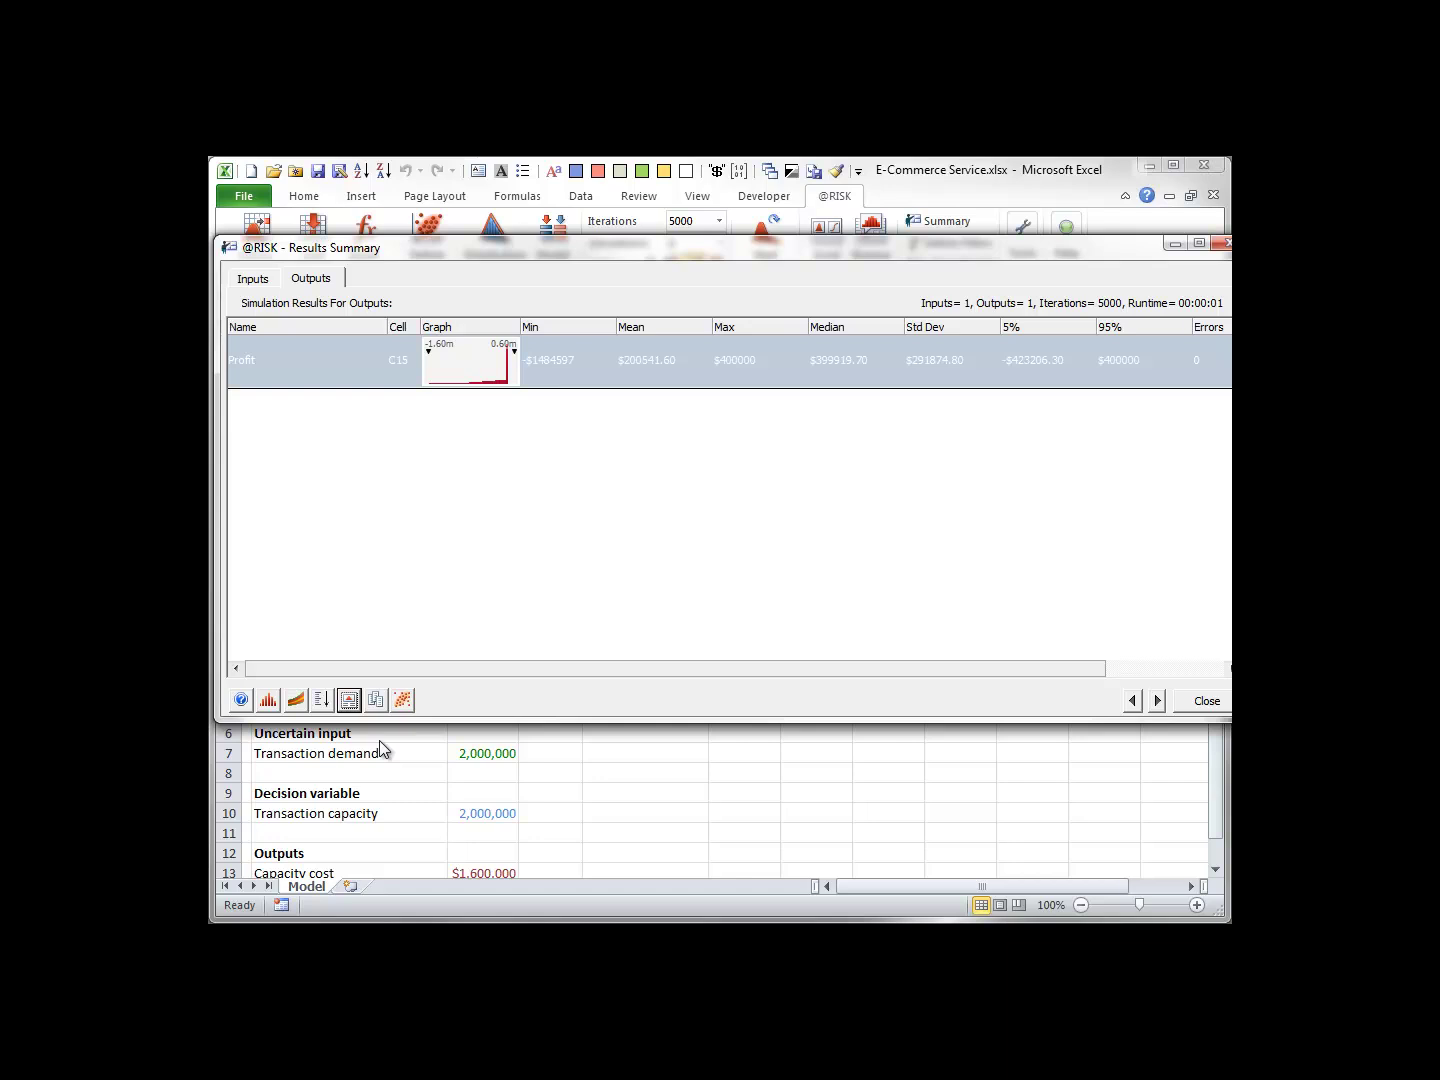
click(1196, 699)
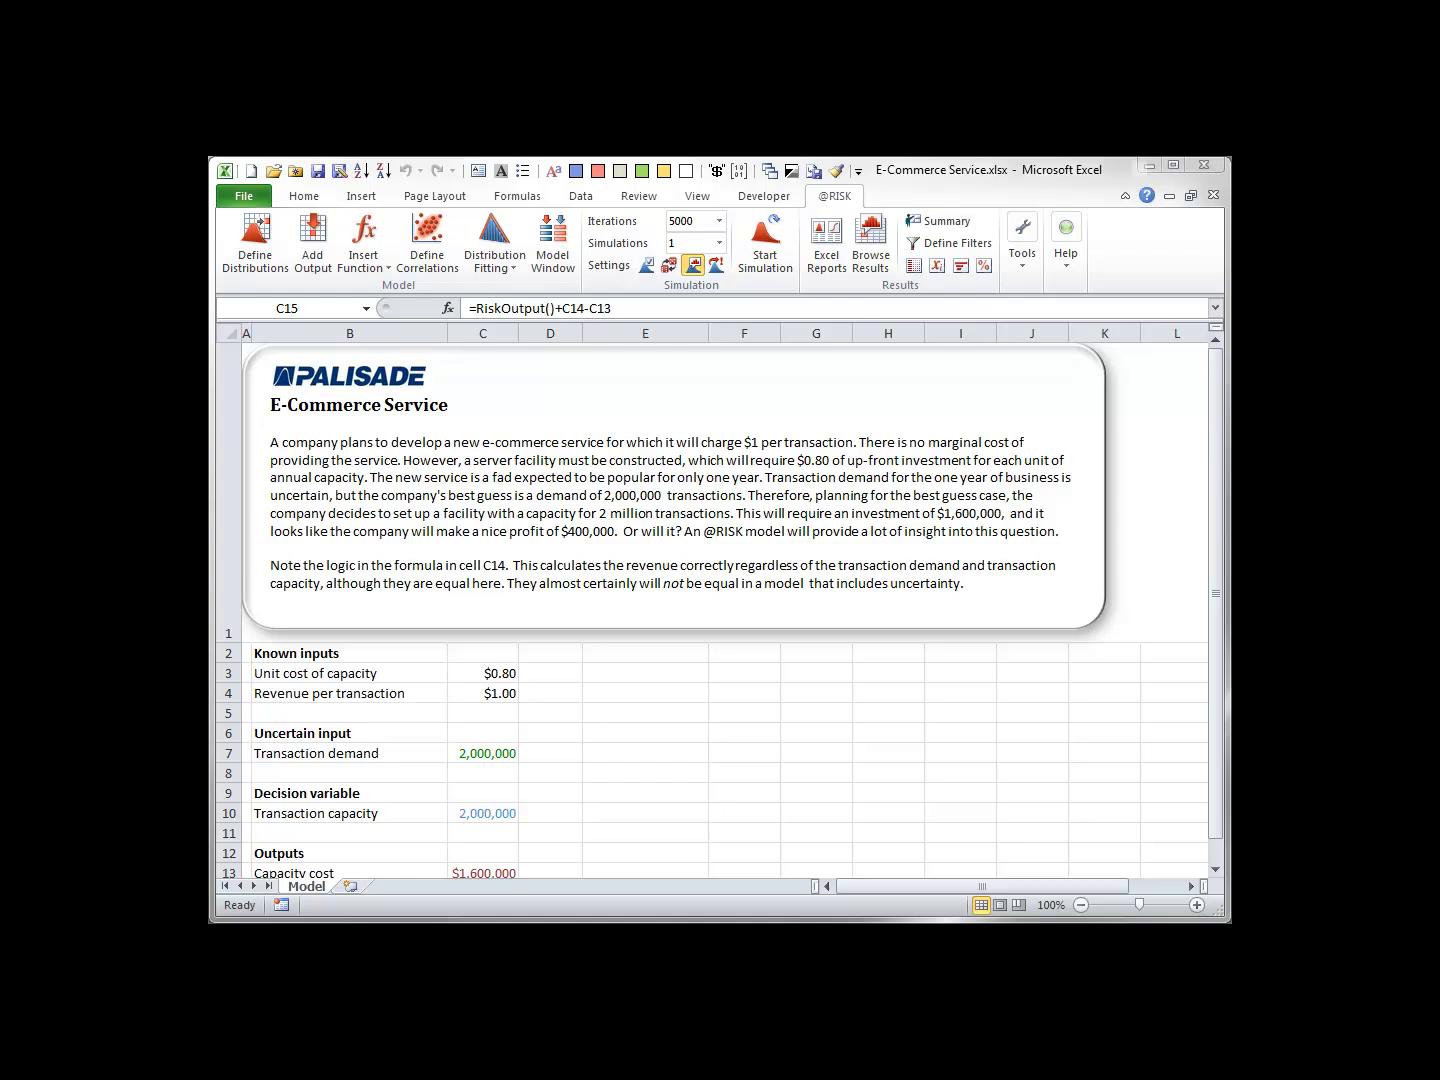
click(835, 249)
click(835, 250)
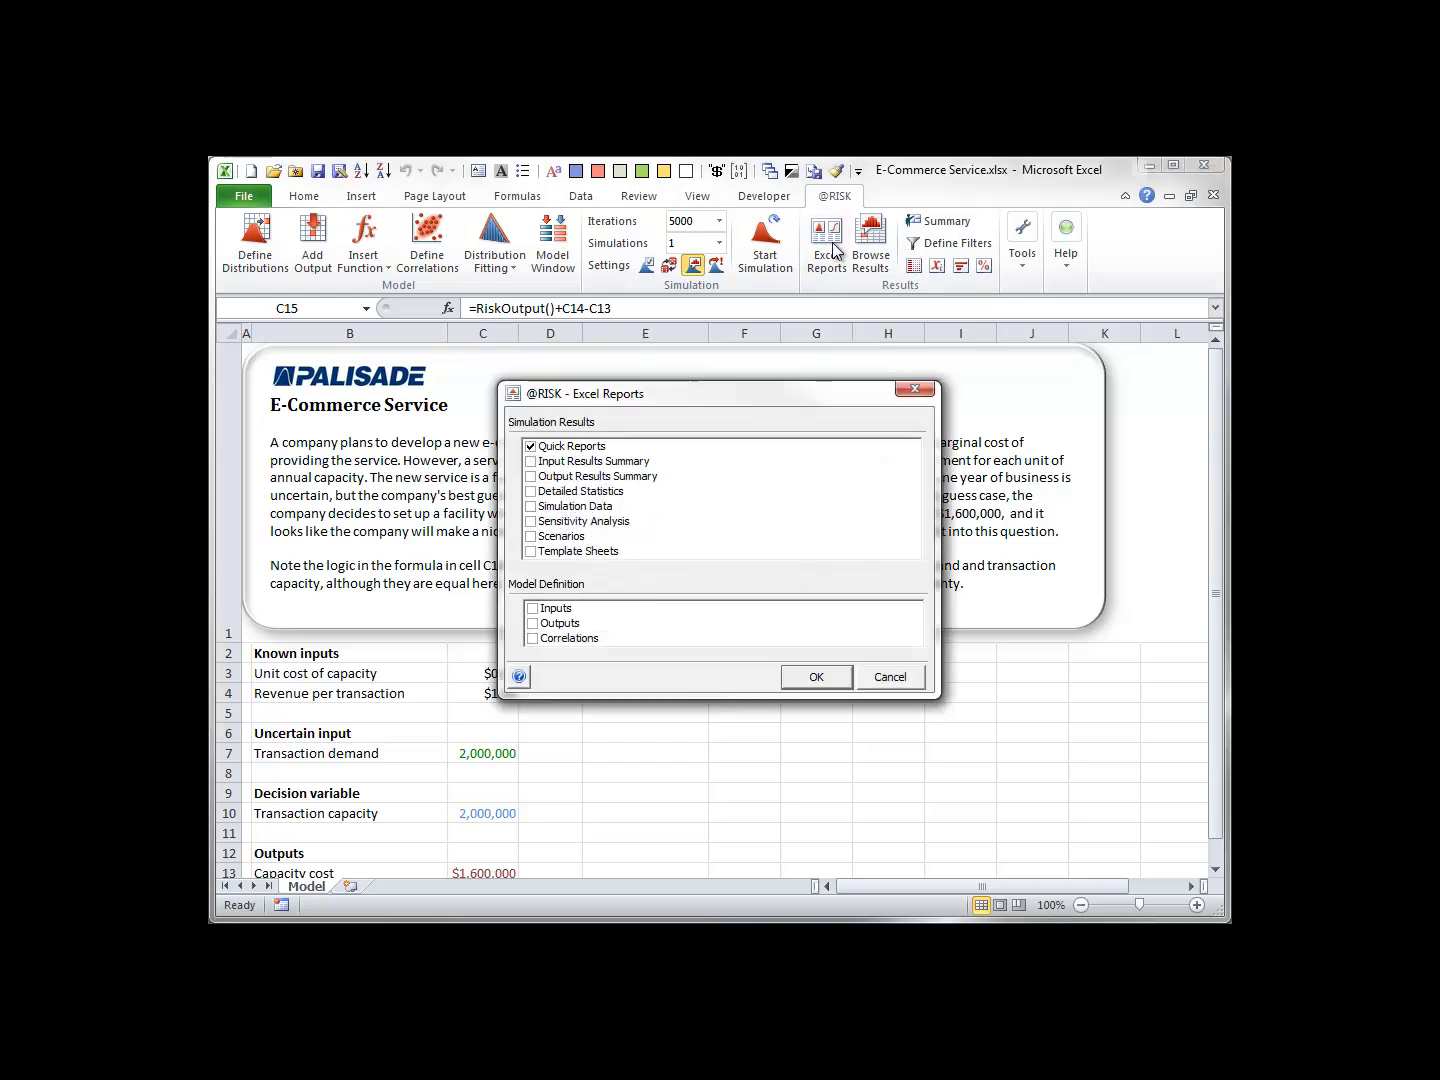
click(888, 676)
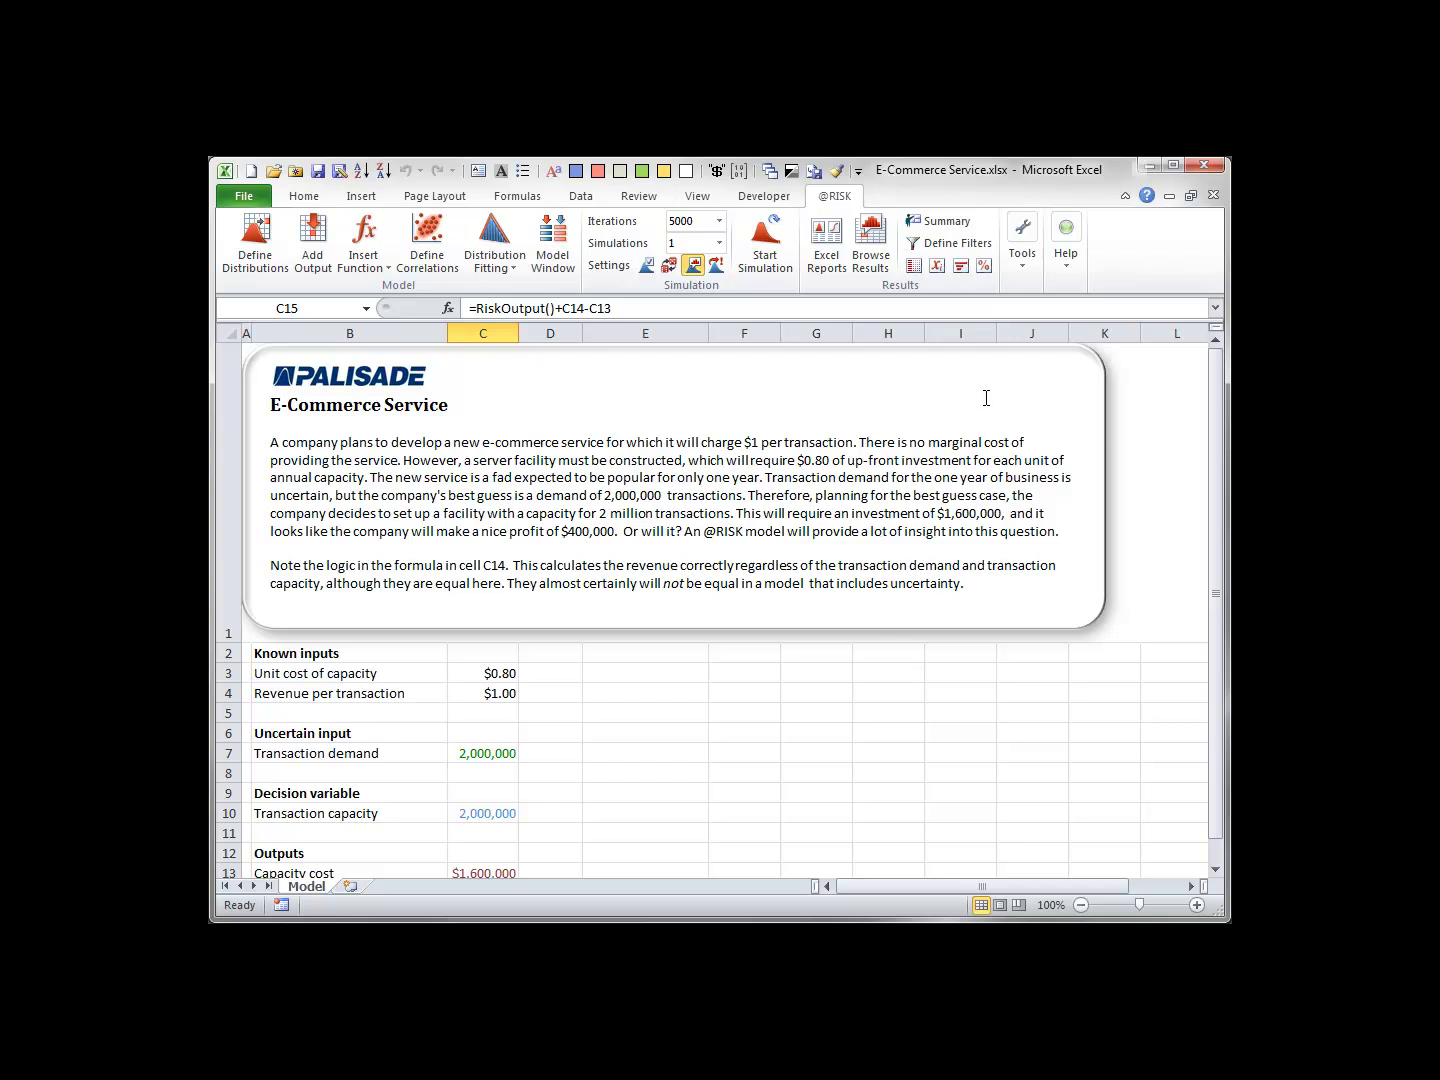
click(1068, 265)
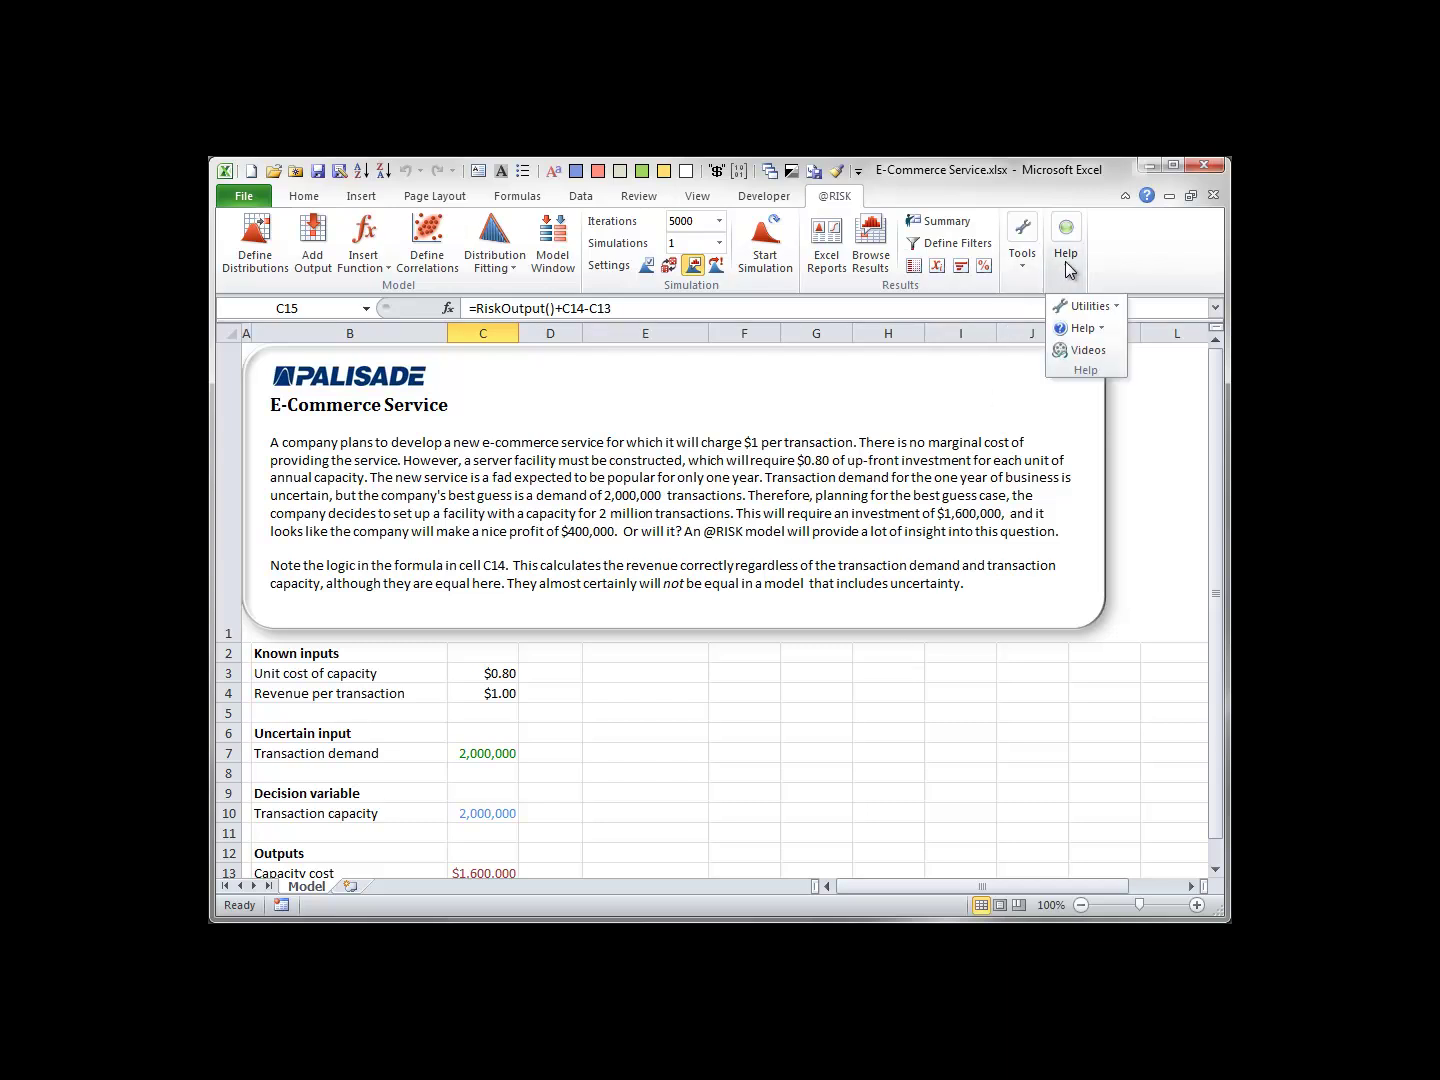
click(1112, 307)
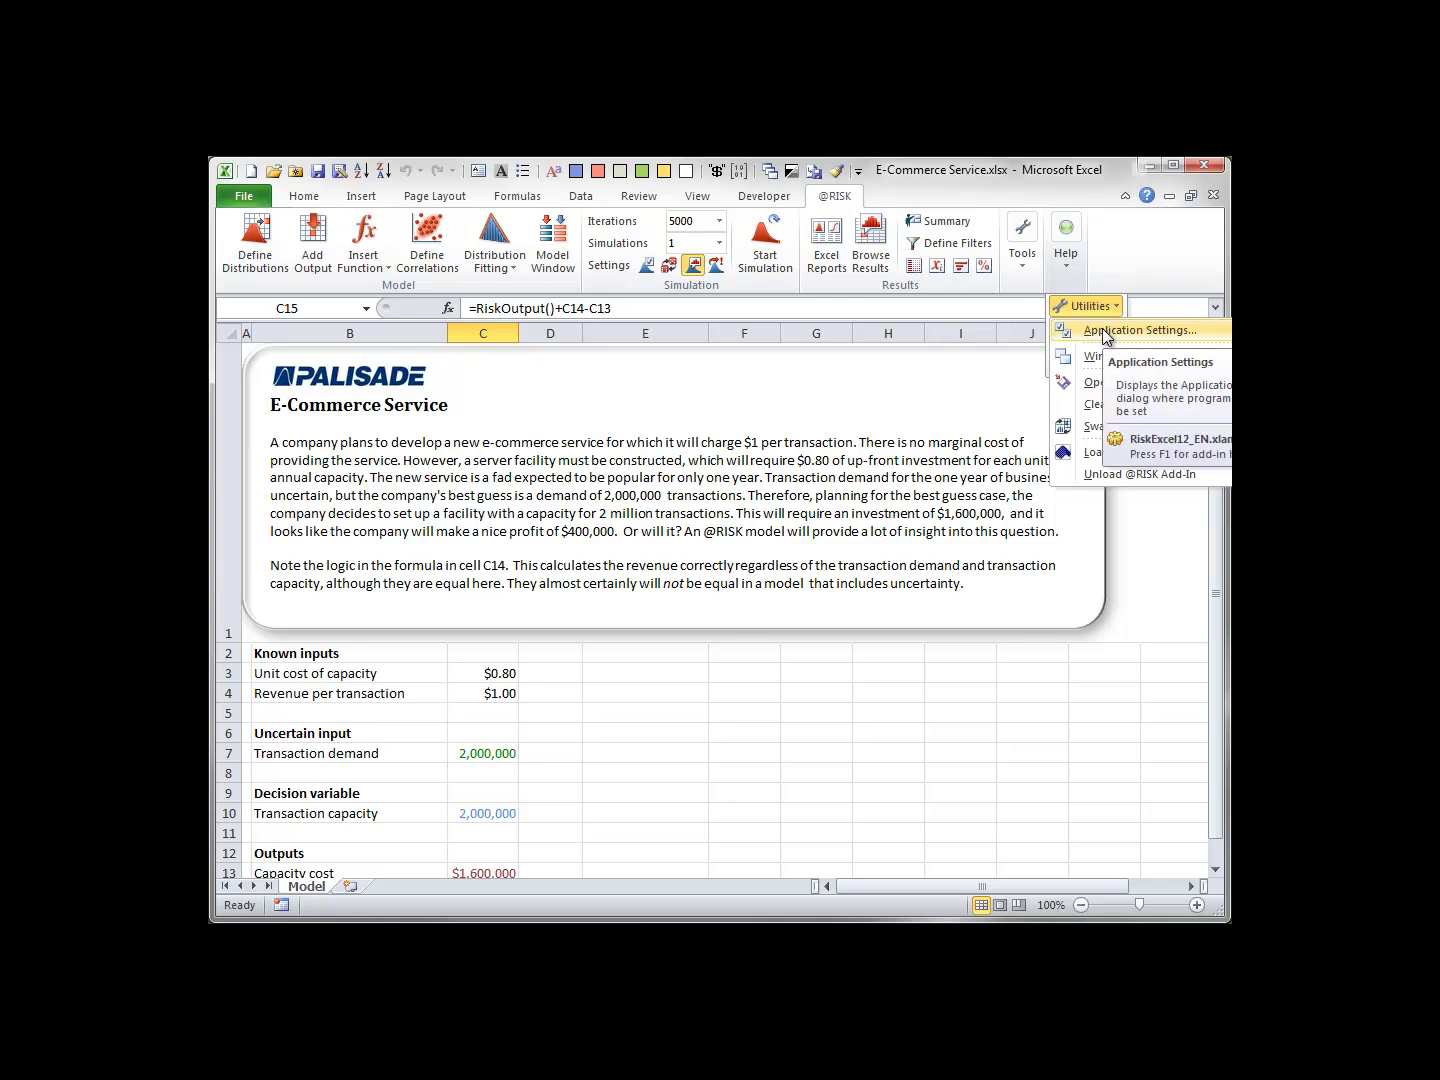
click(1105, 333)
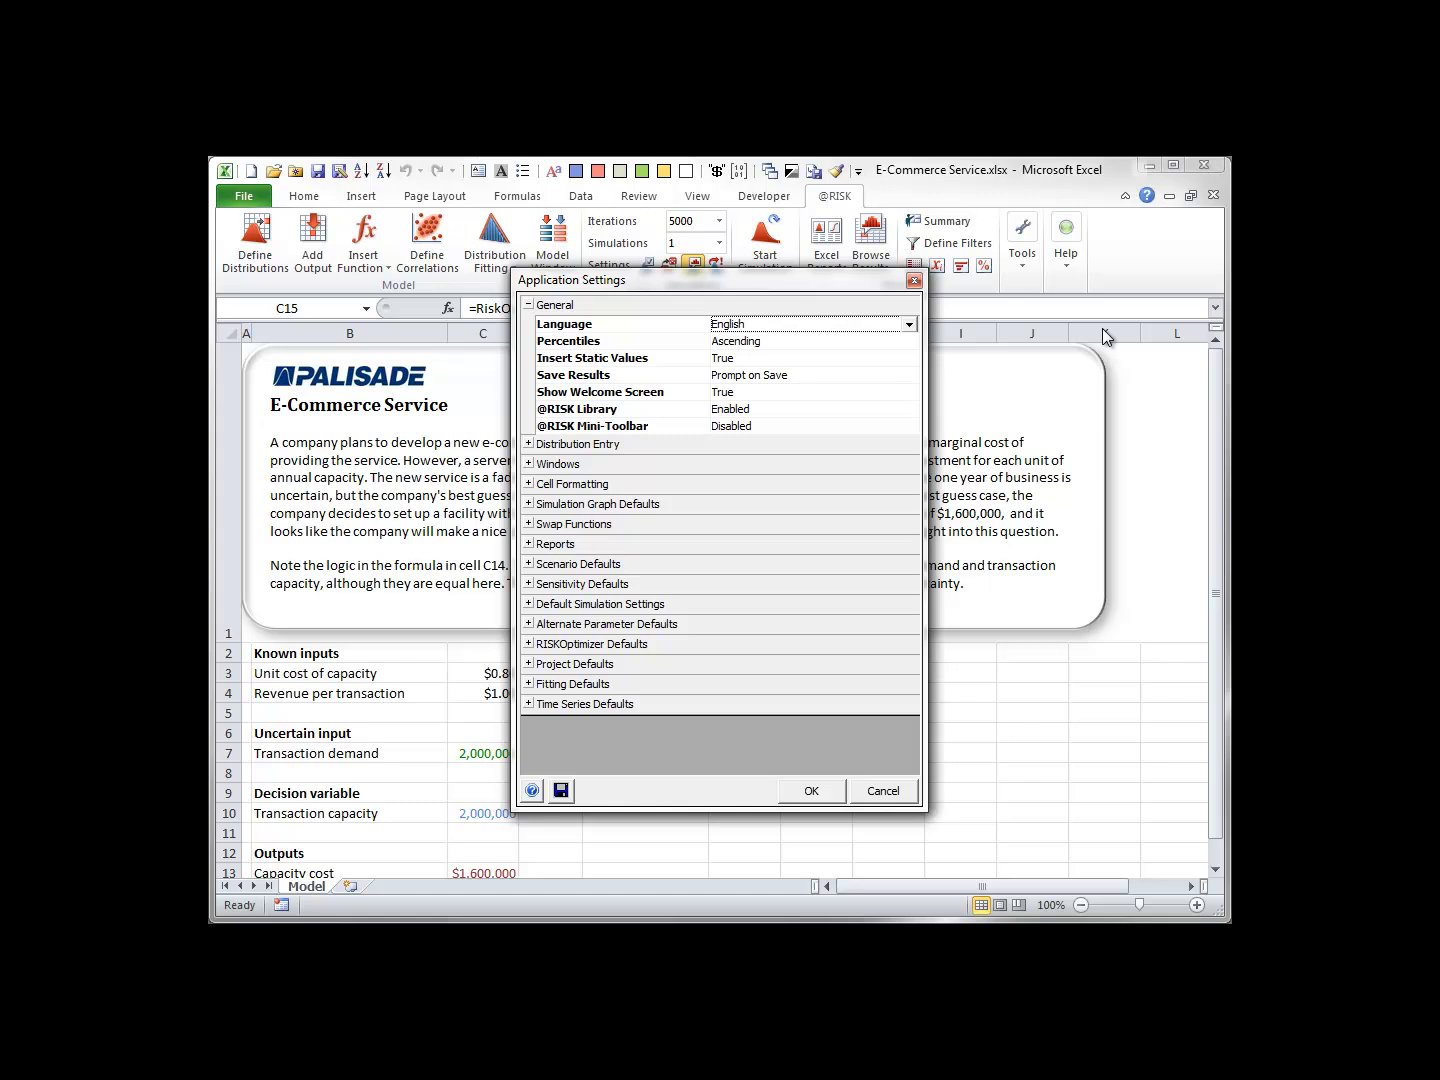
click(529, 545)
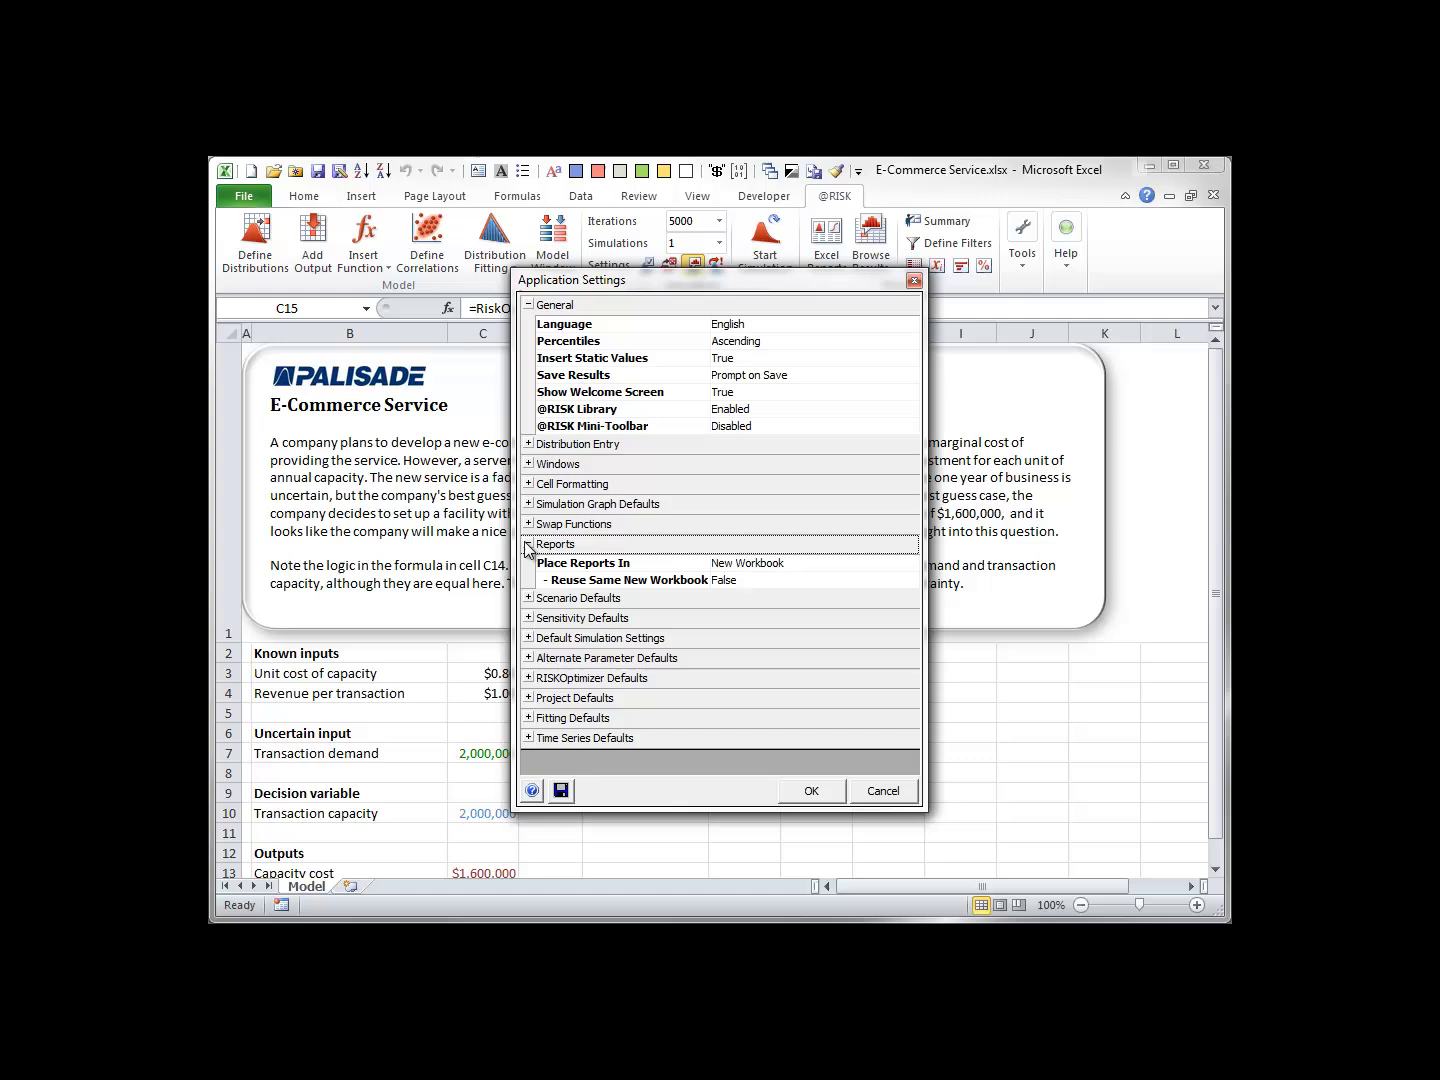
click(916, 566)
click(909, 566)
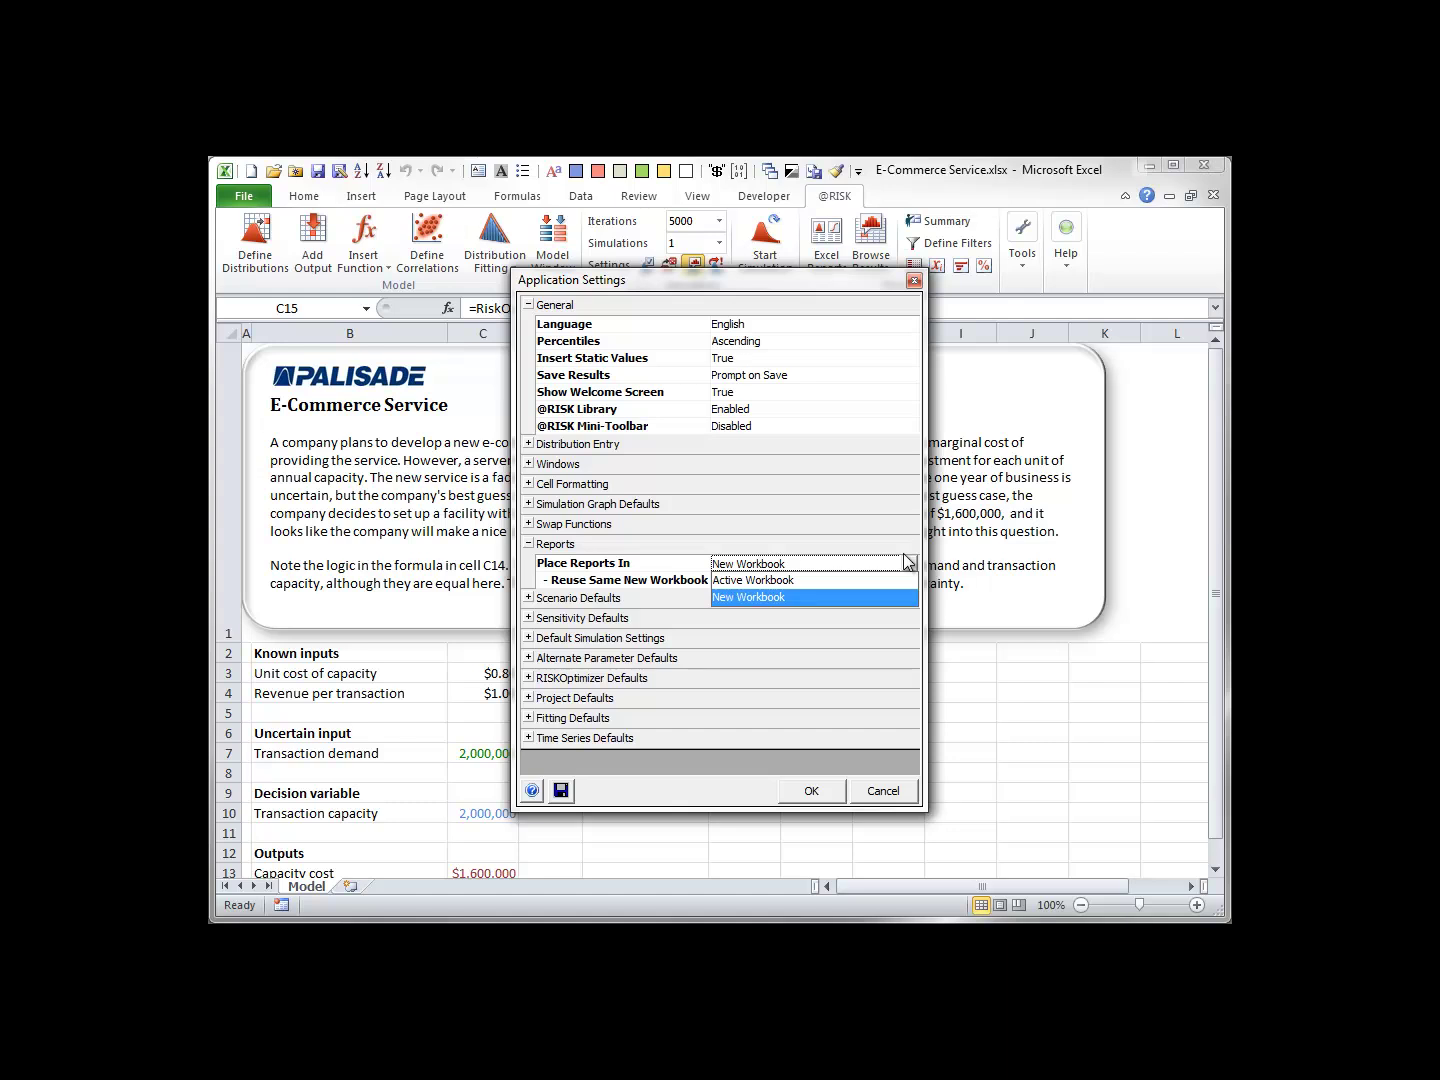
click(883, 791)
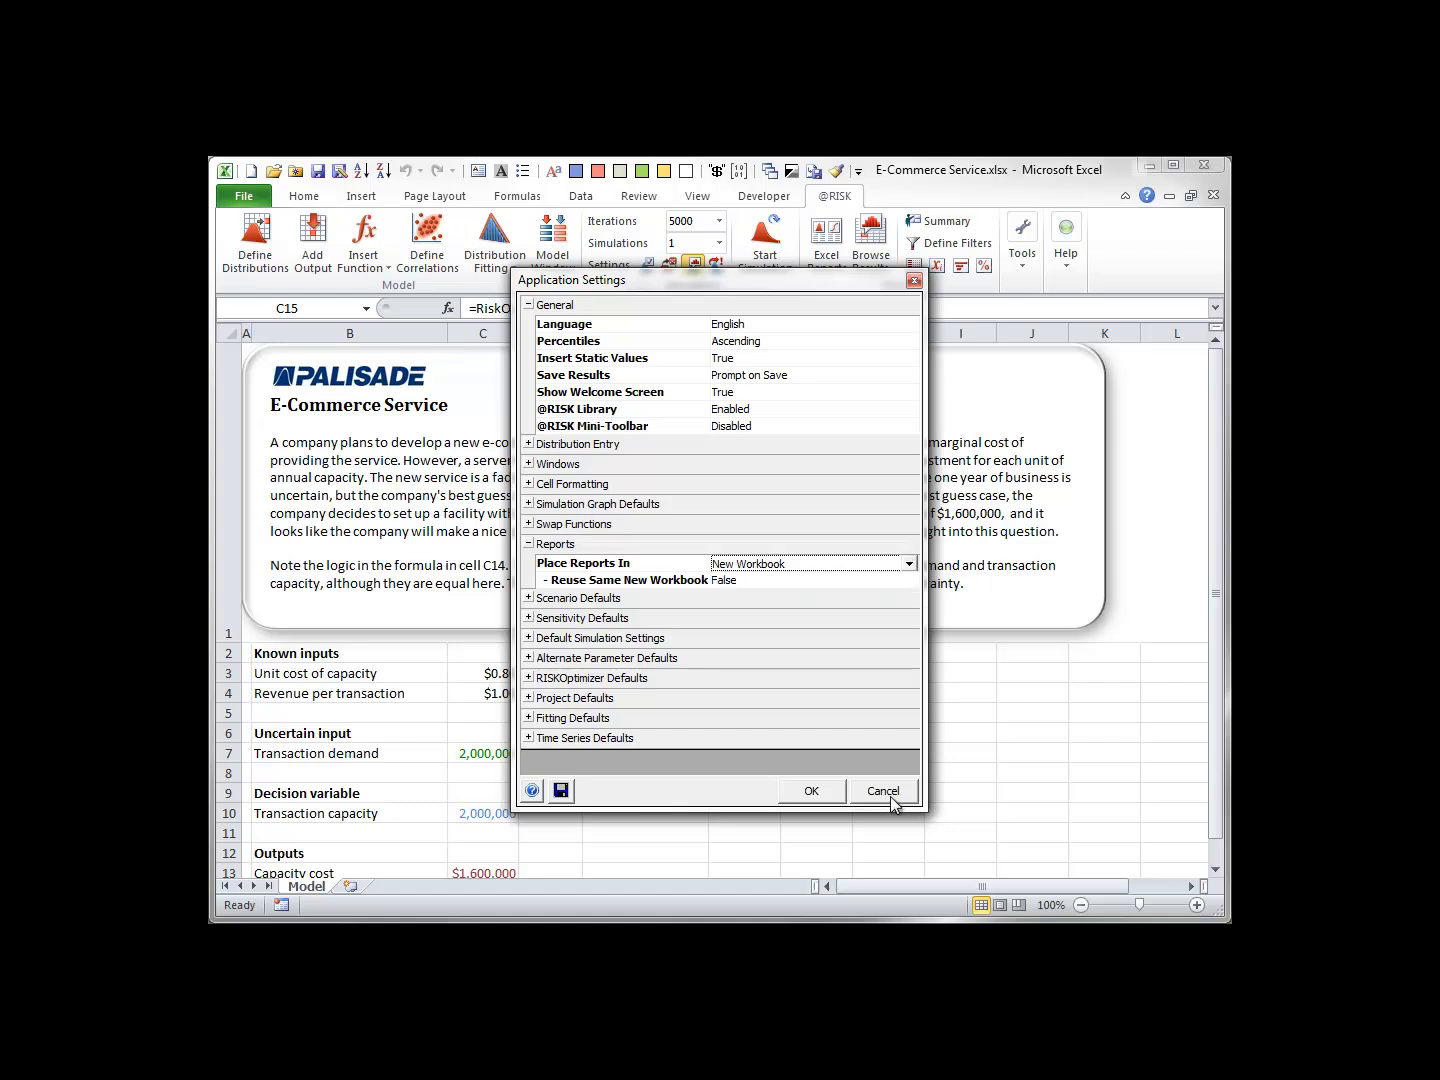
click(887, 794)
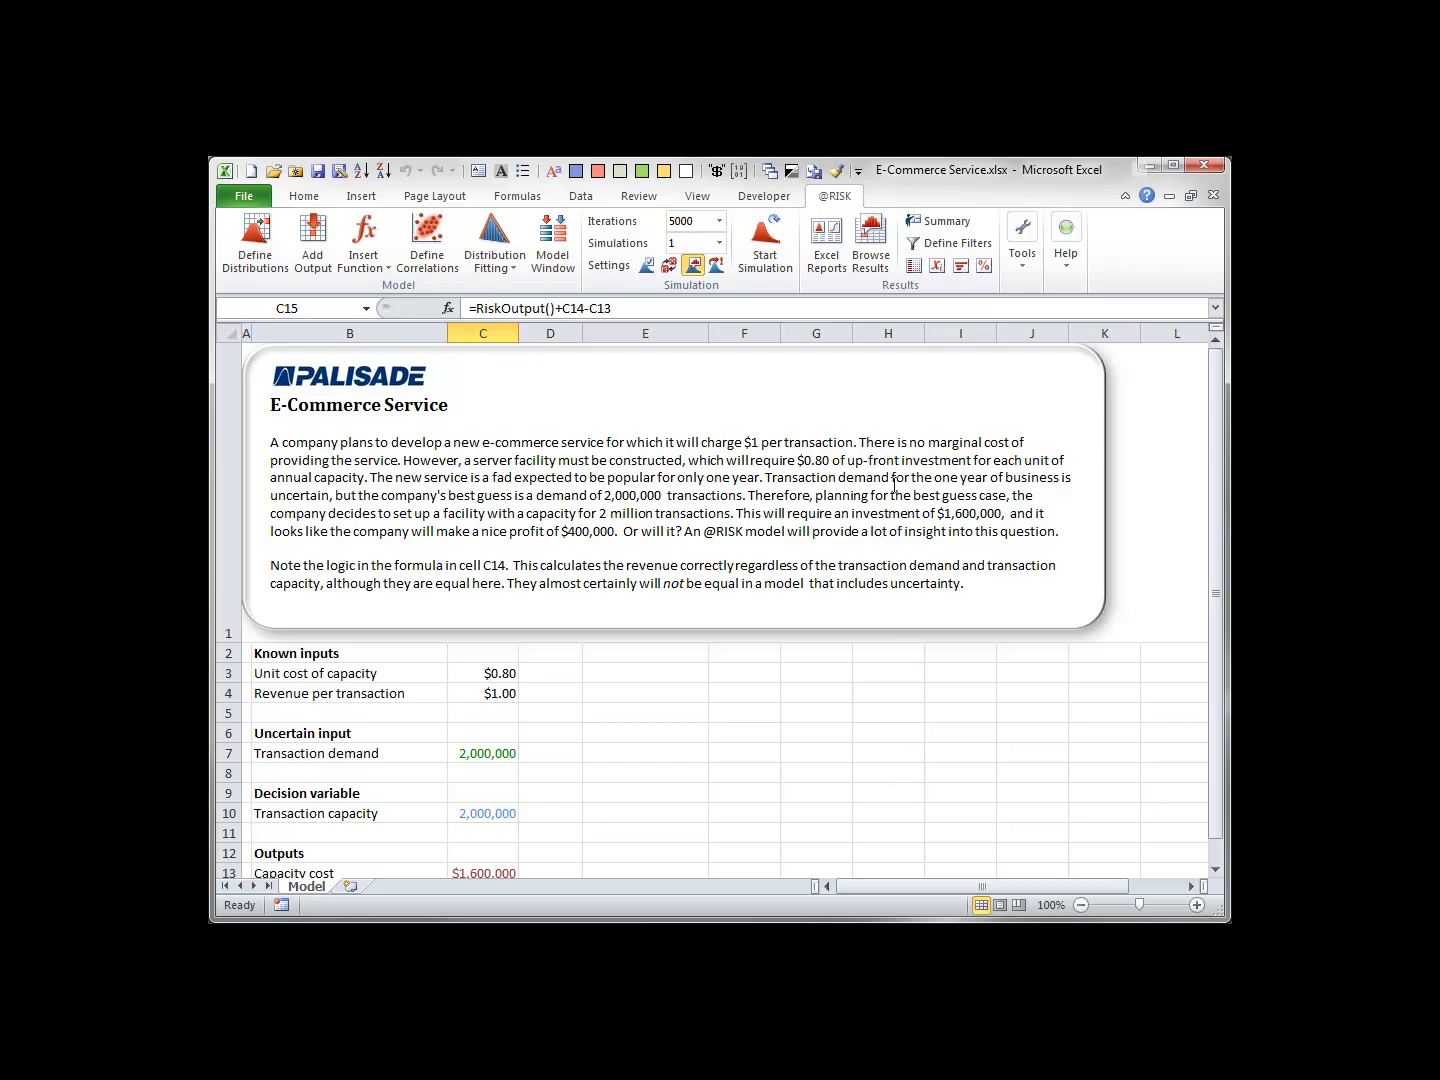
- Generate the Quick Reports Excel report for the simulation and look through the Profit output report
click(830, 257)
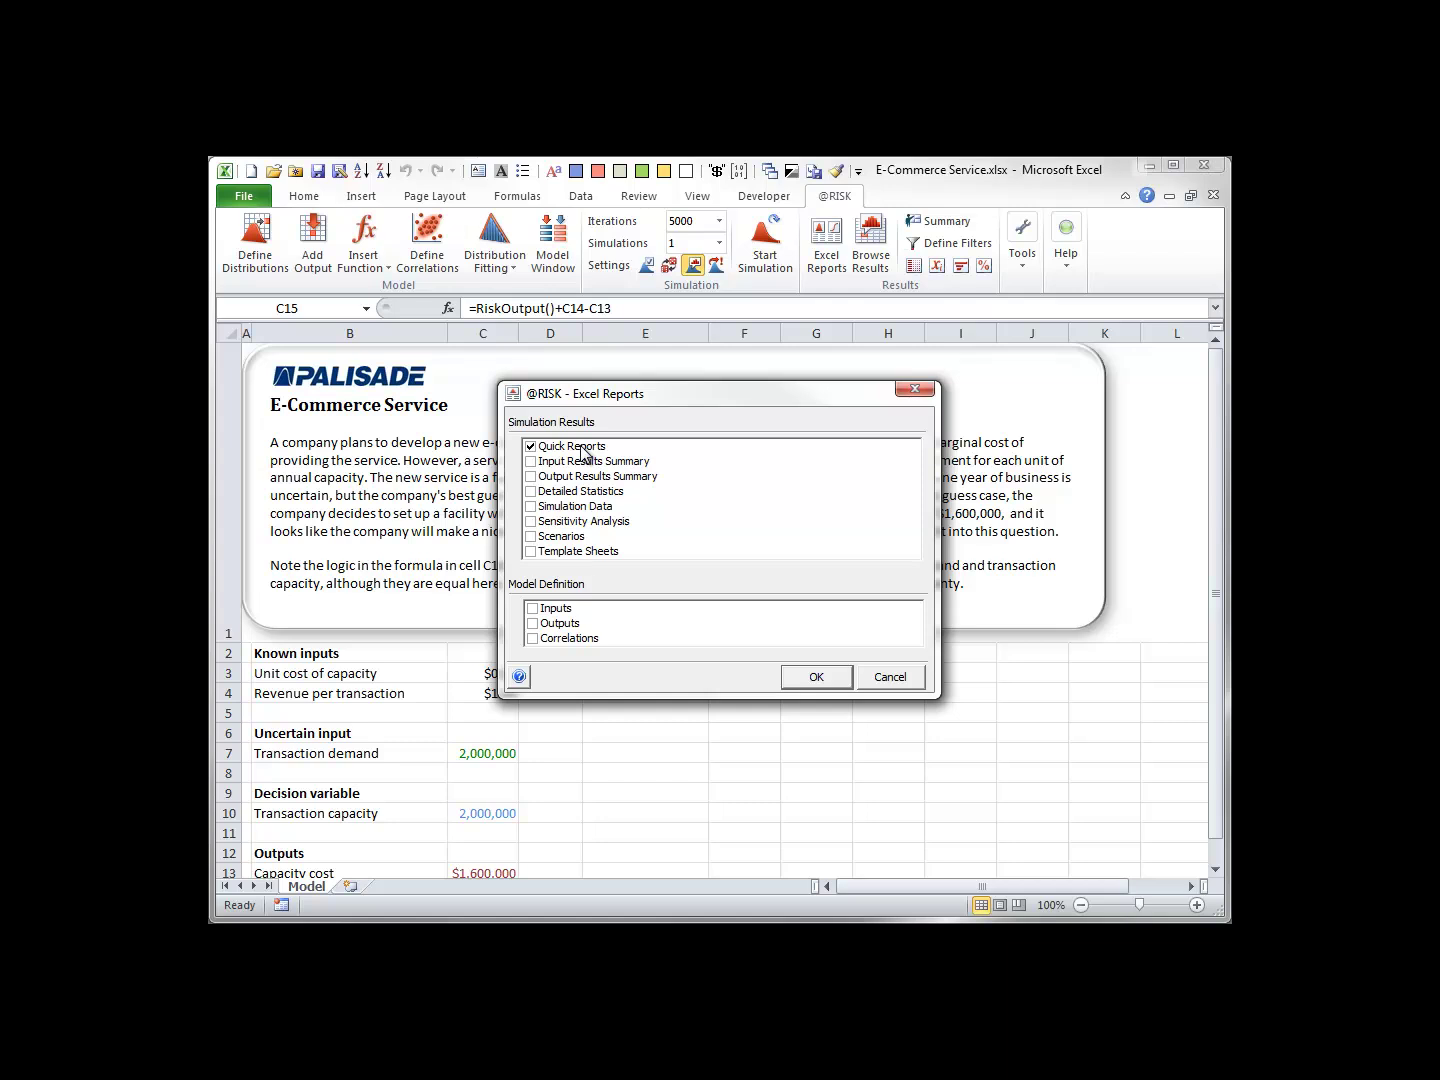
click(820, 678)
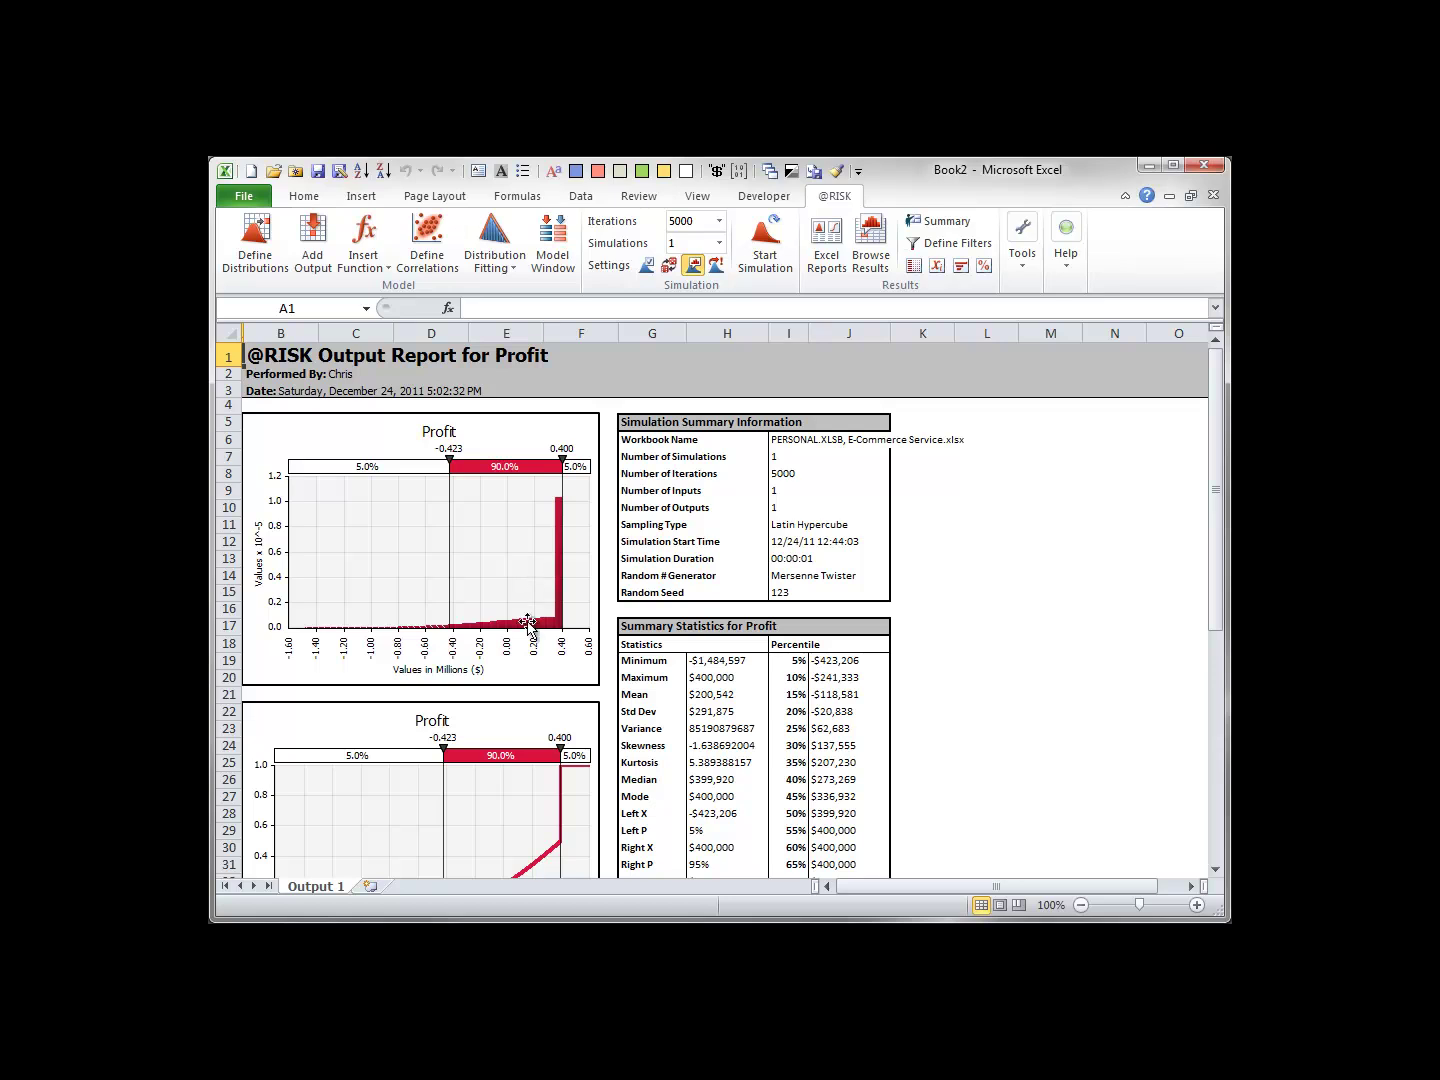
drag(1216, 489, 1214, 553)
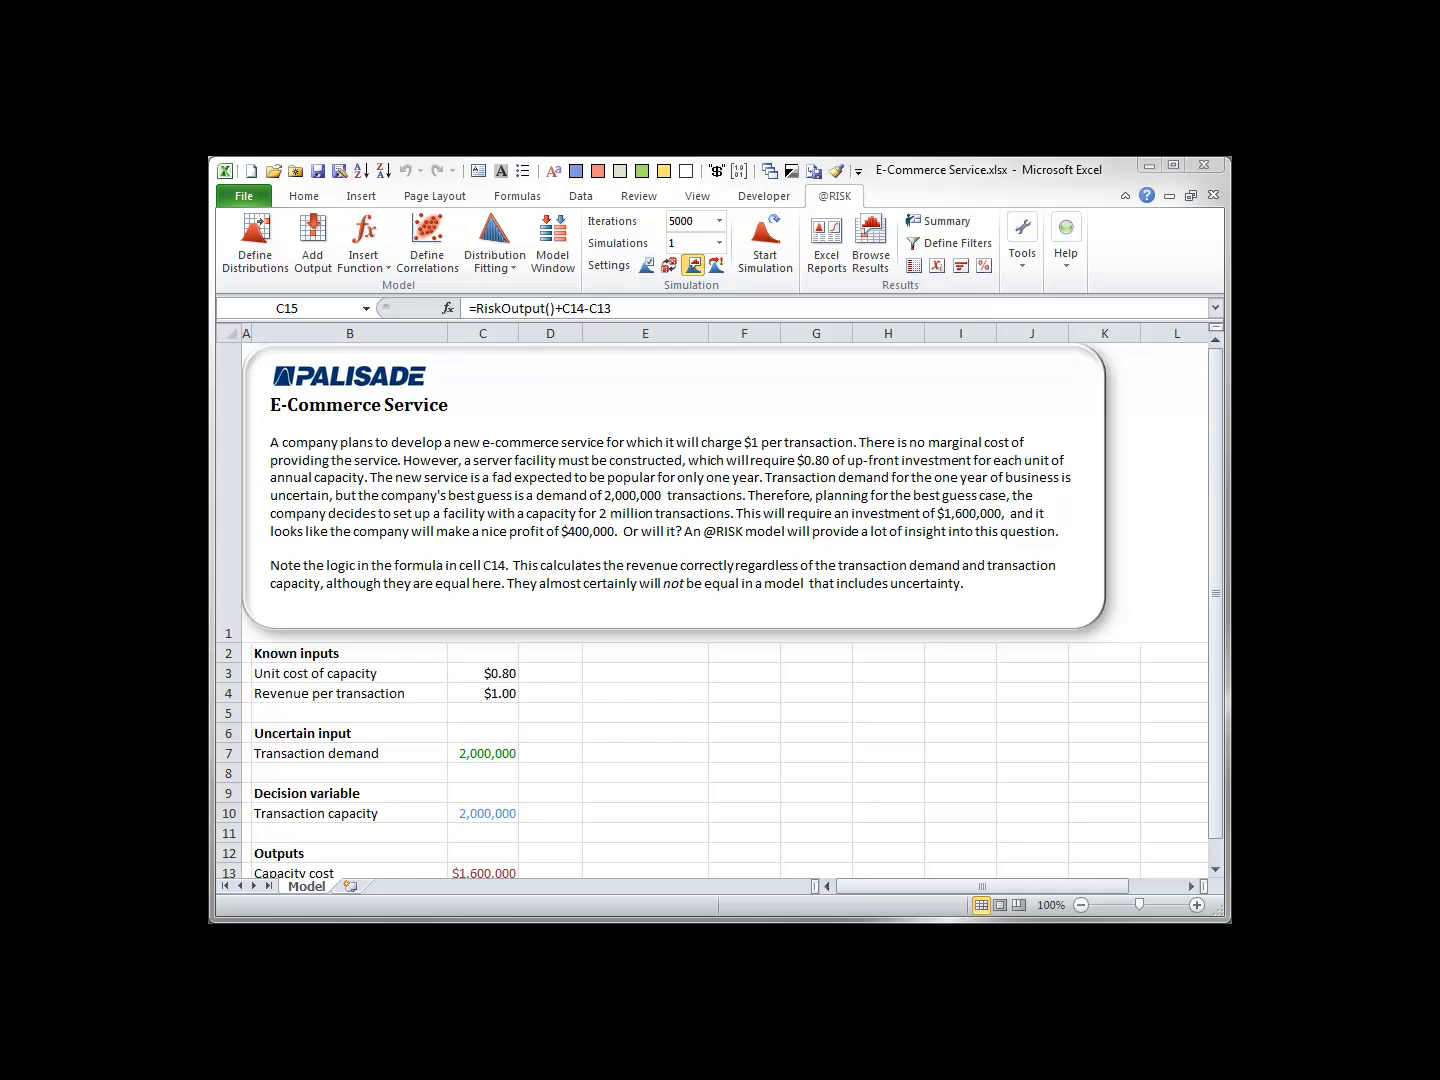
click(383, 264)
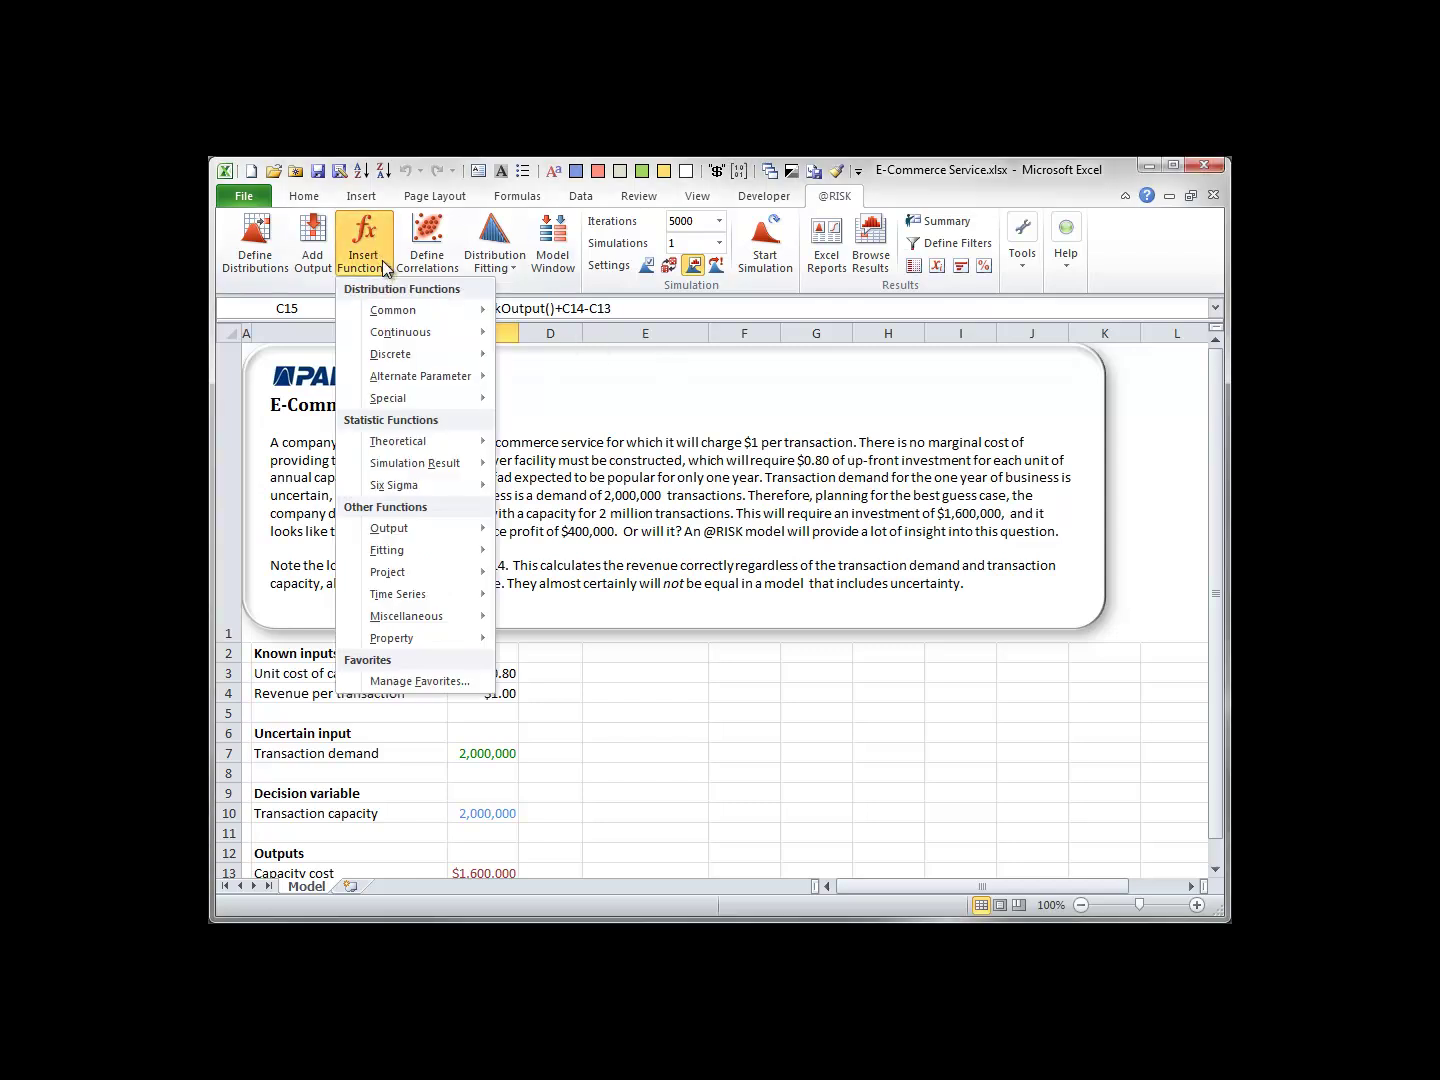
mouse_move(421, 472)
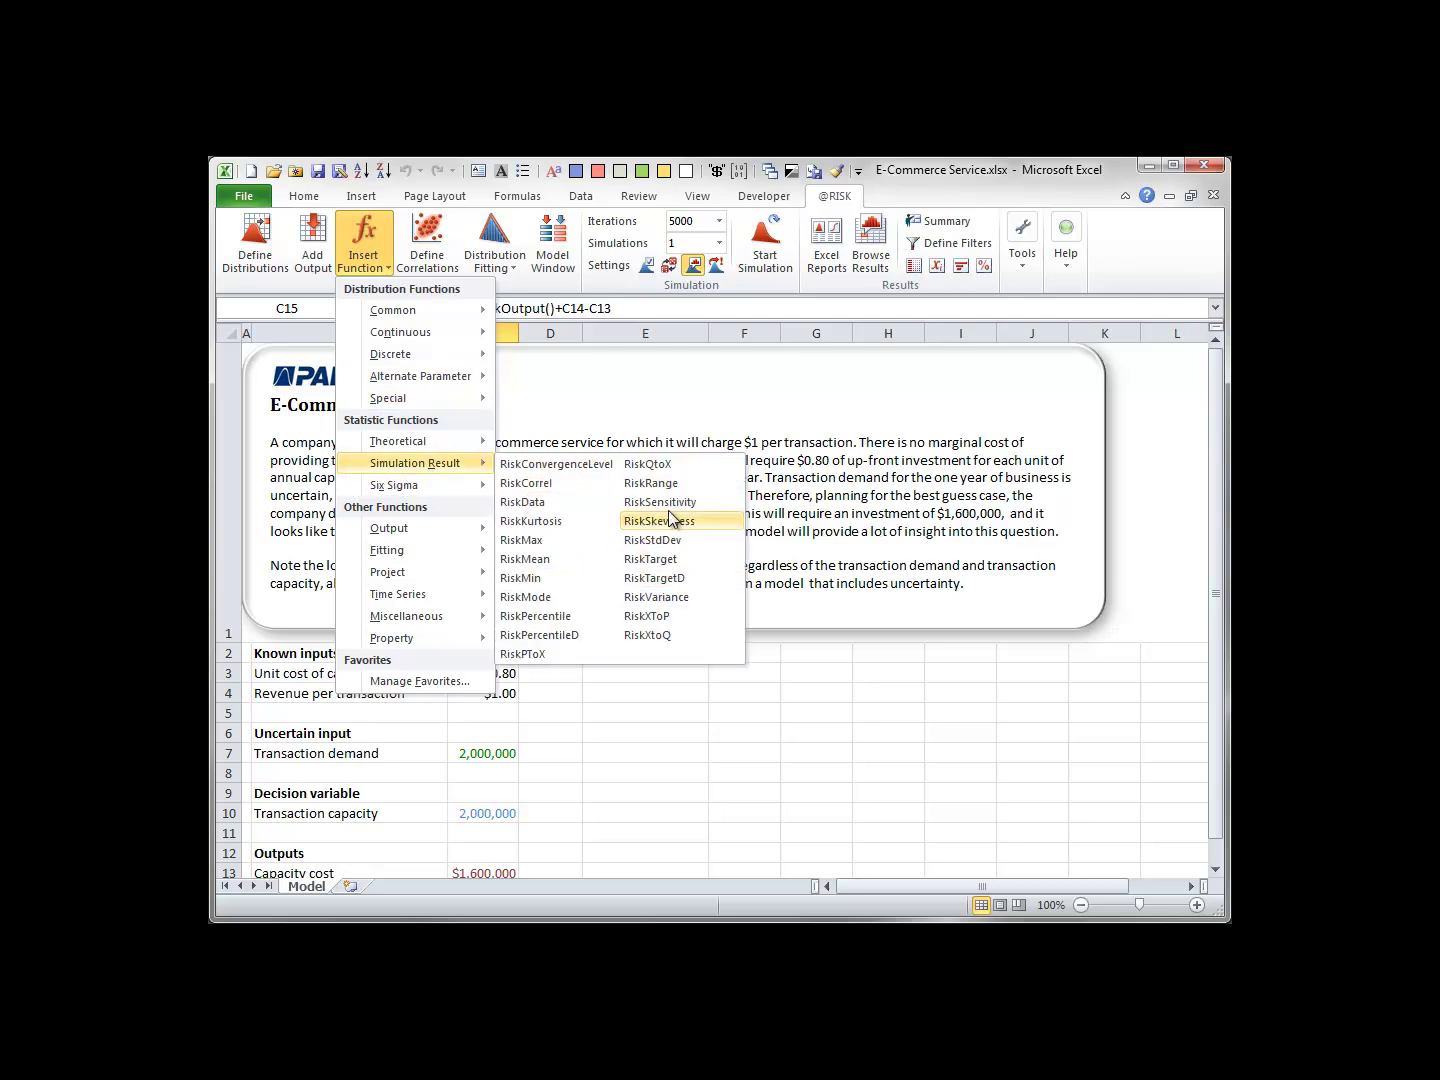
click(1202, 577)
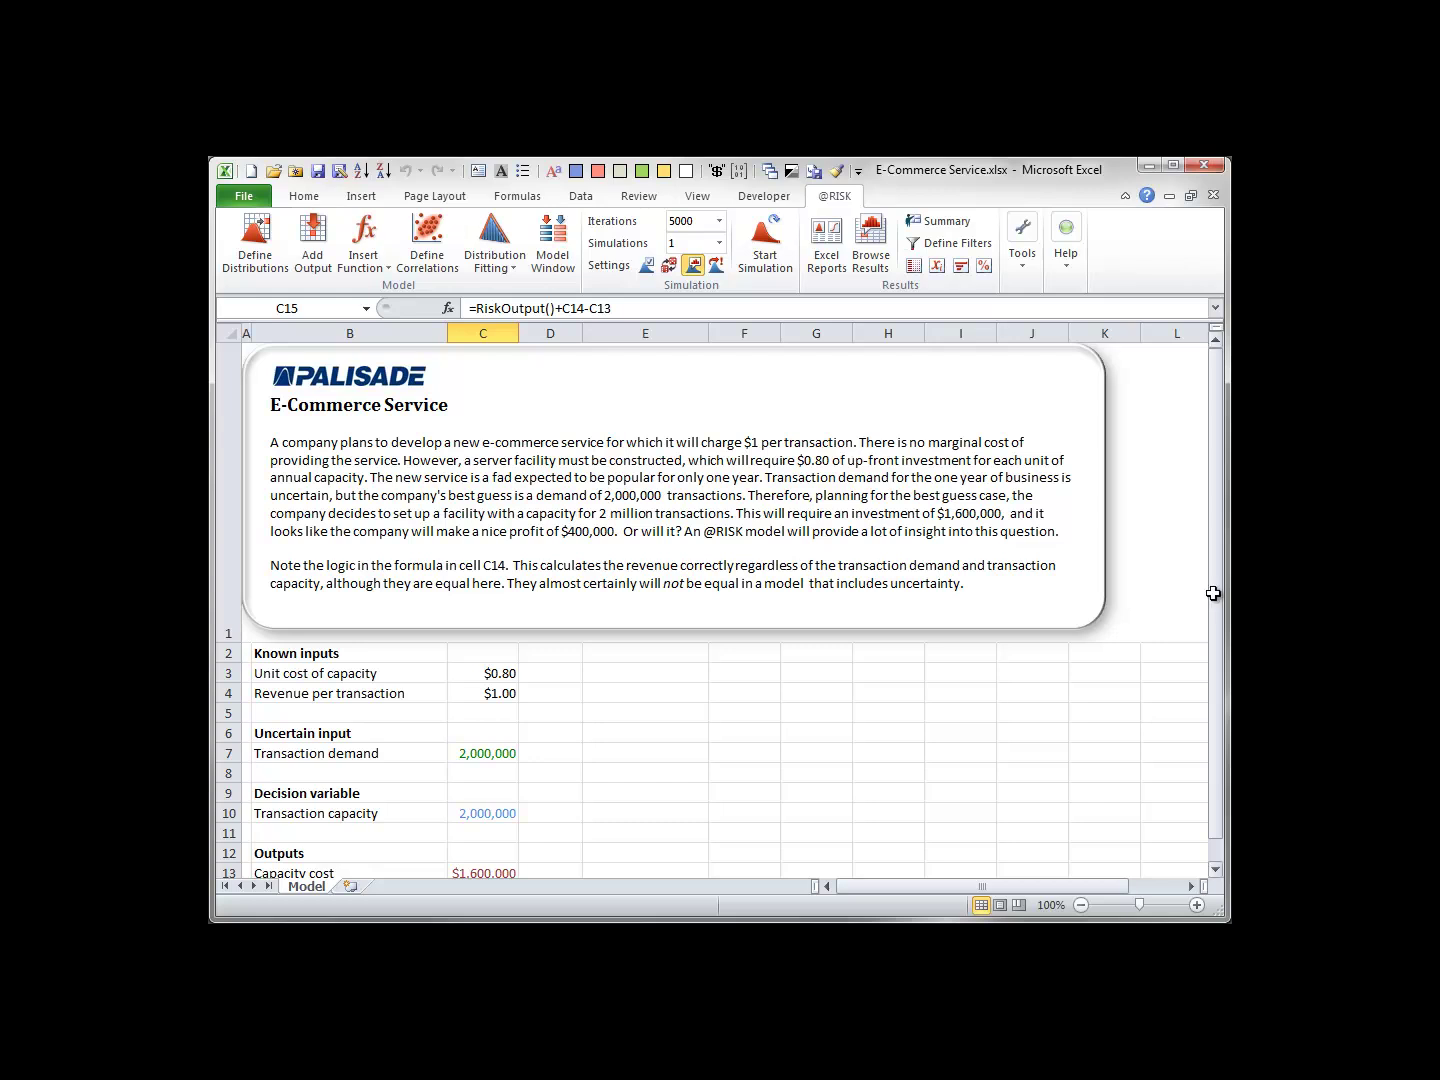
- Set the font color of the profit summary measures in B17:C24 to Automatic
drag(1217, 626, 1220, 704)
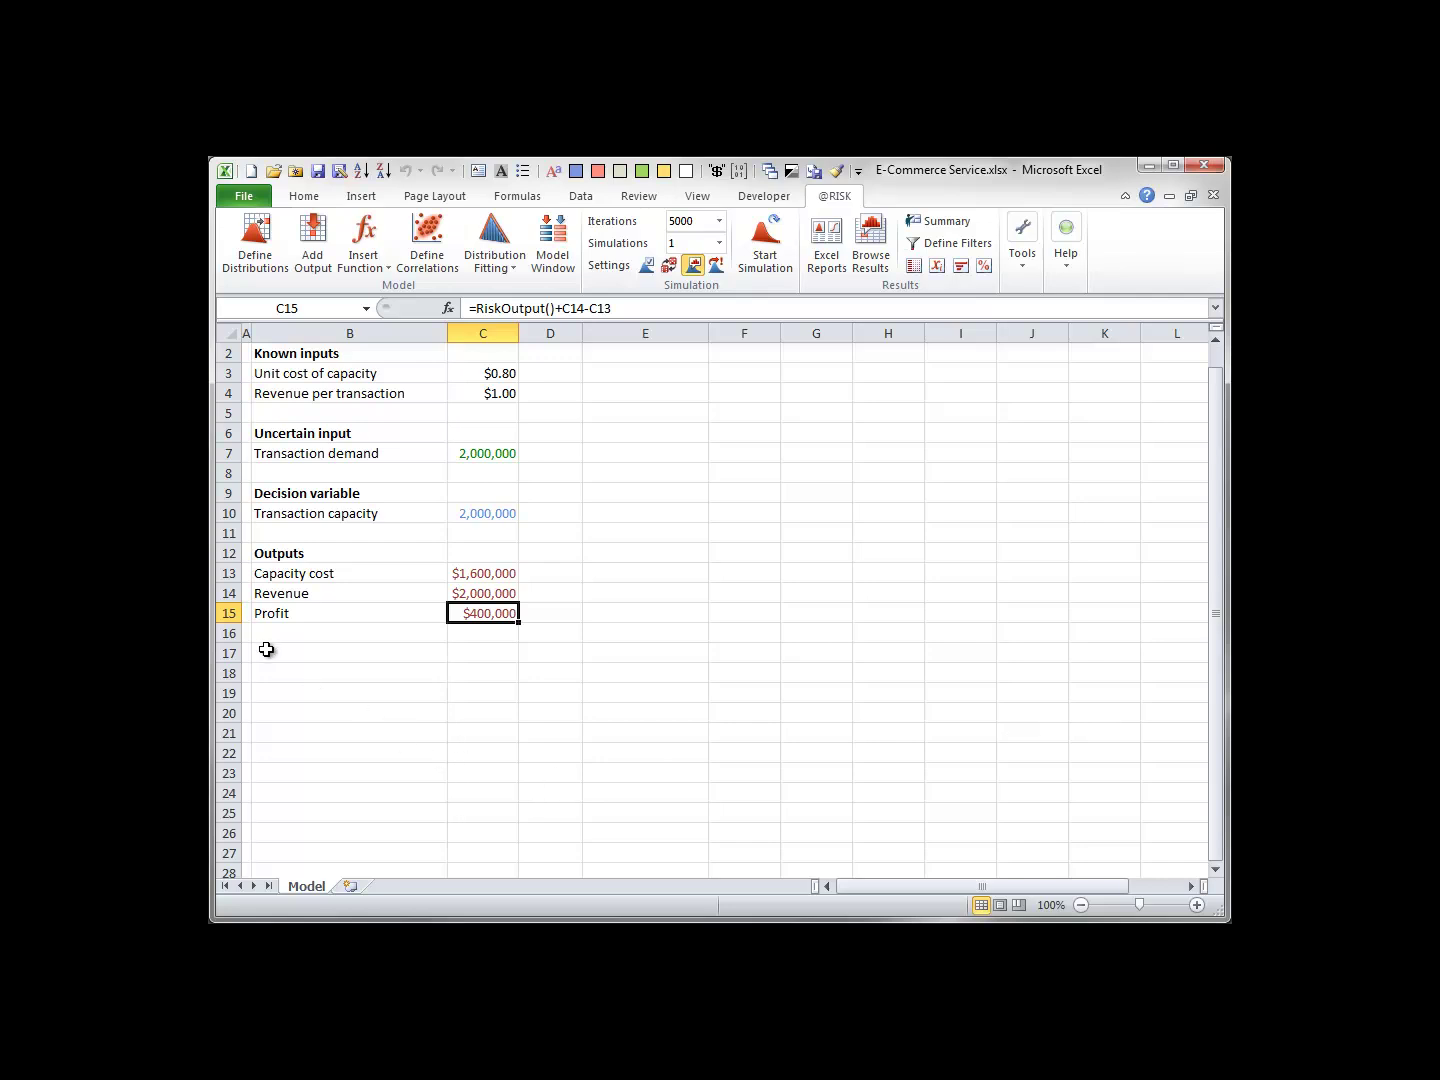
drag(266, 650, 469, 791)
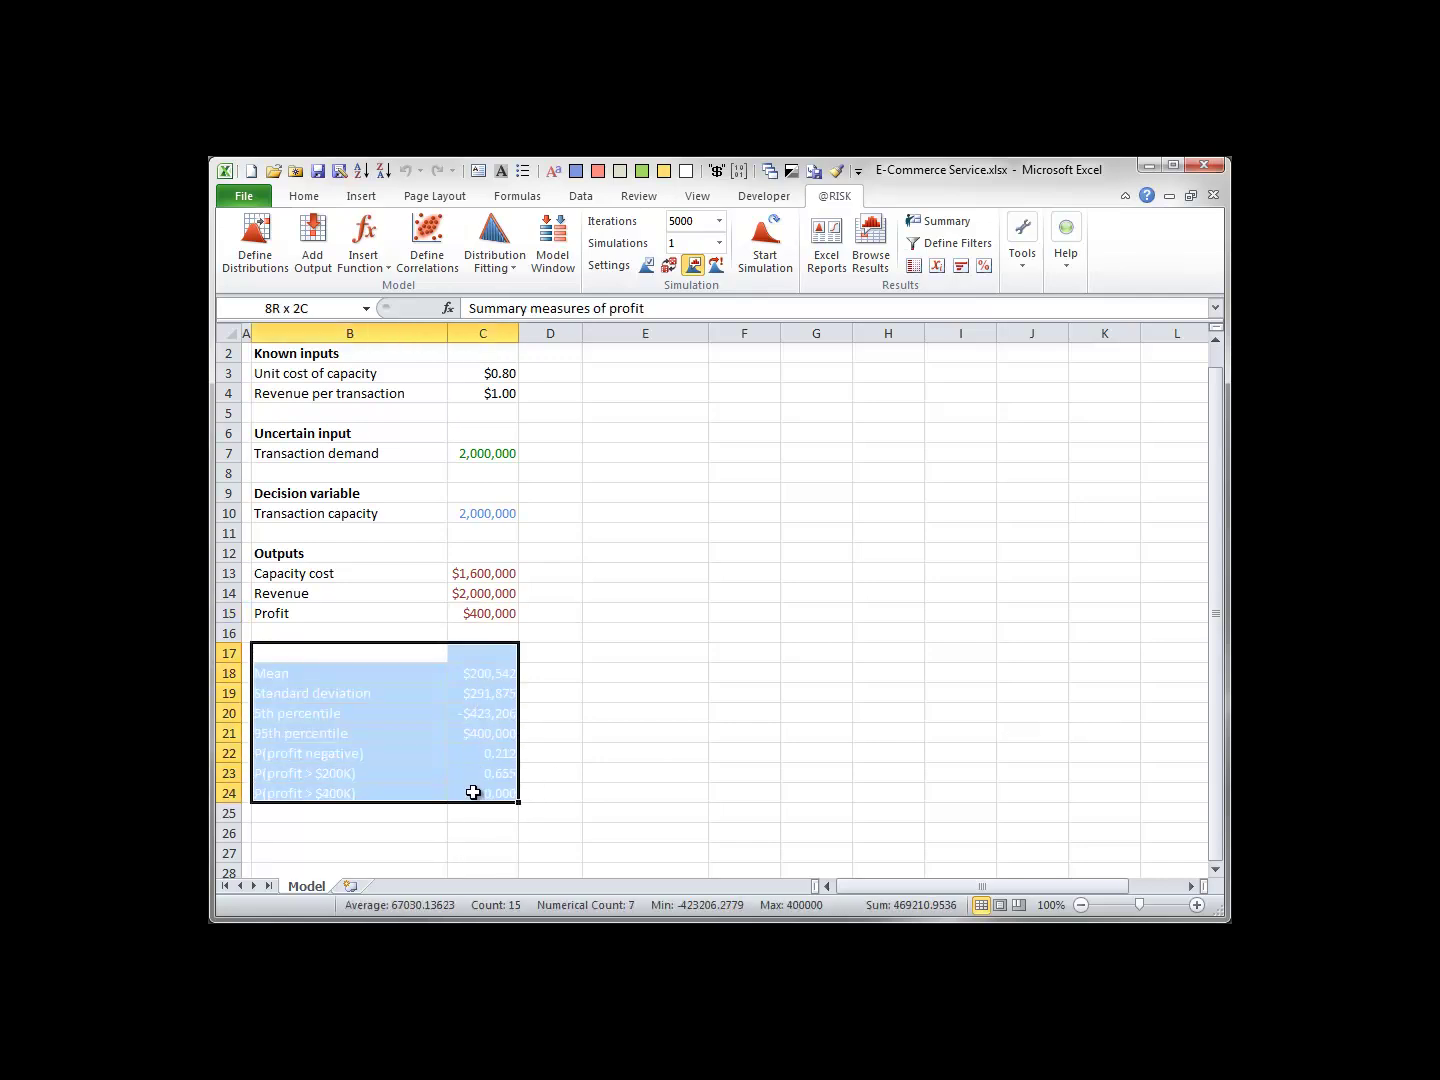
click(302, 196)
click(495, 258)
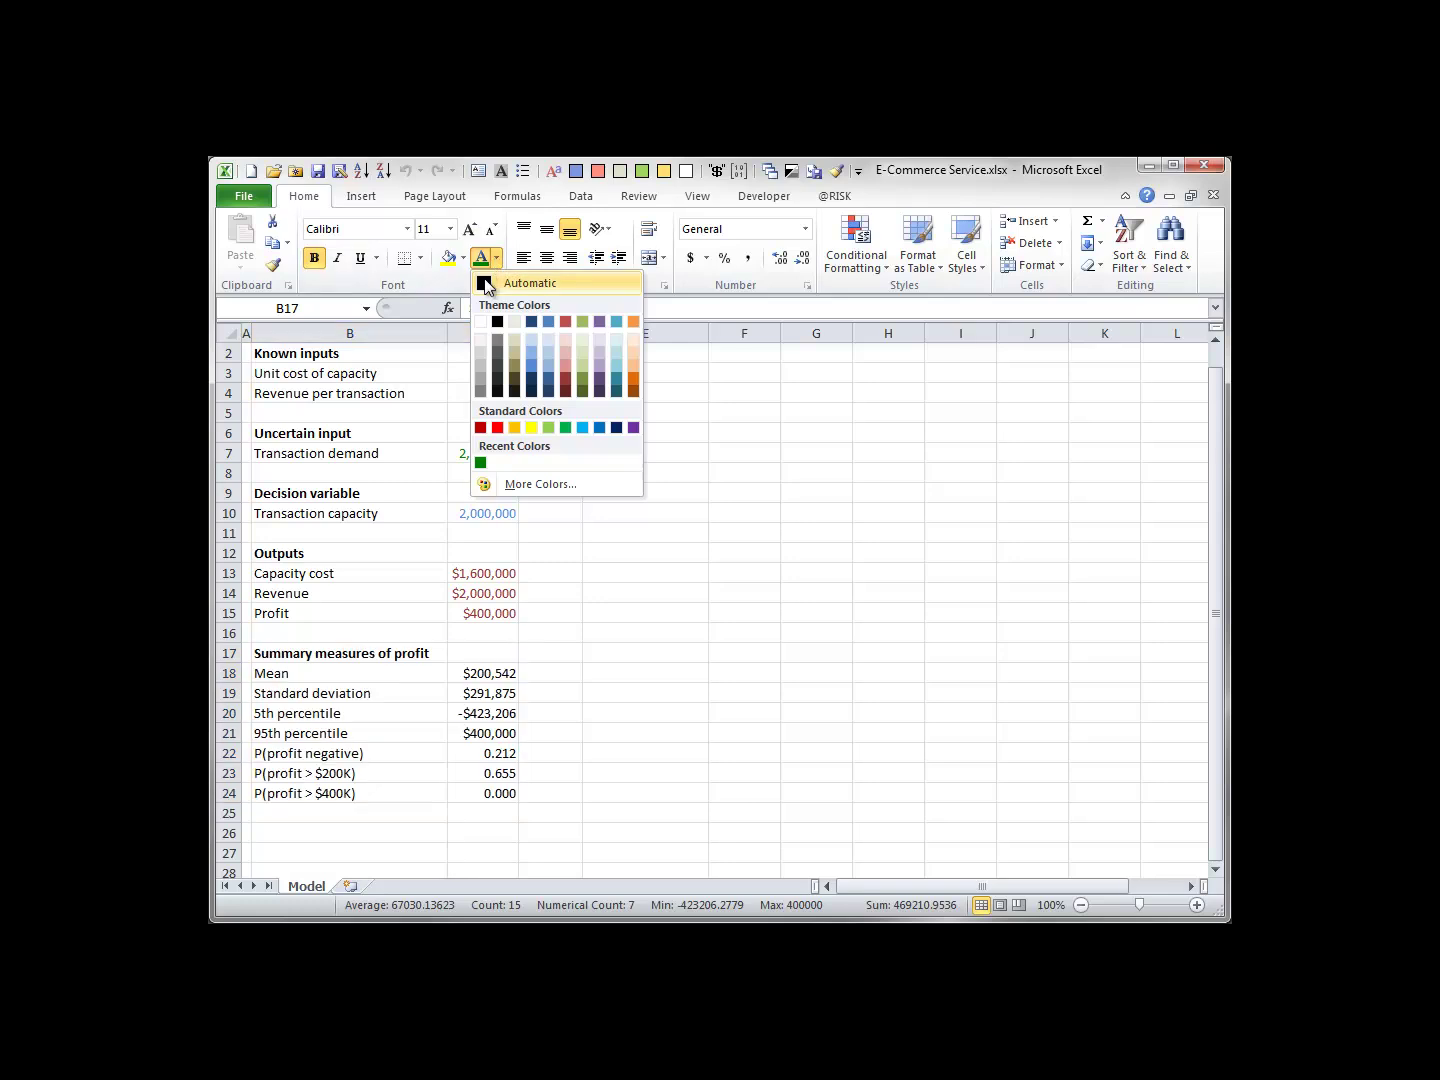
click(484, 283)
- Inspect the formulas for the mean, standard deviation and 5th percentile of profit in cells C18 to C20
click(502, 679)
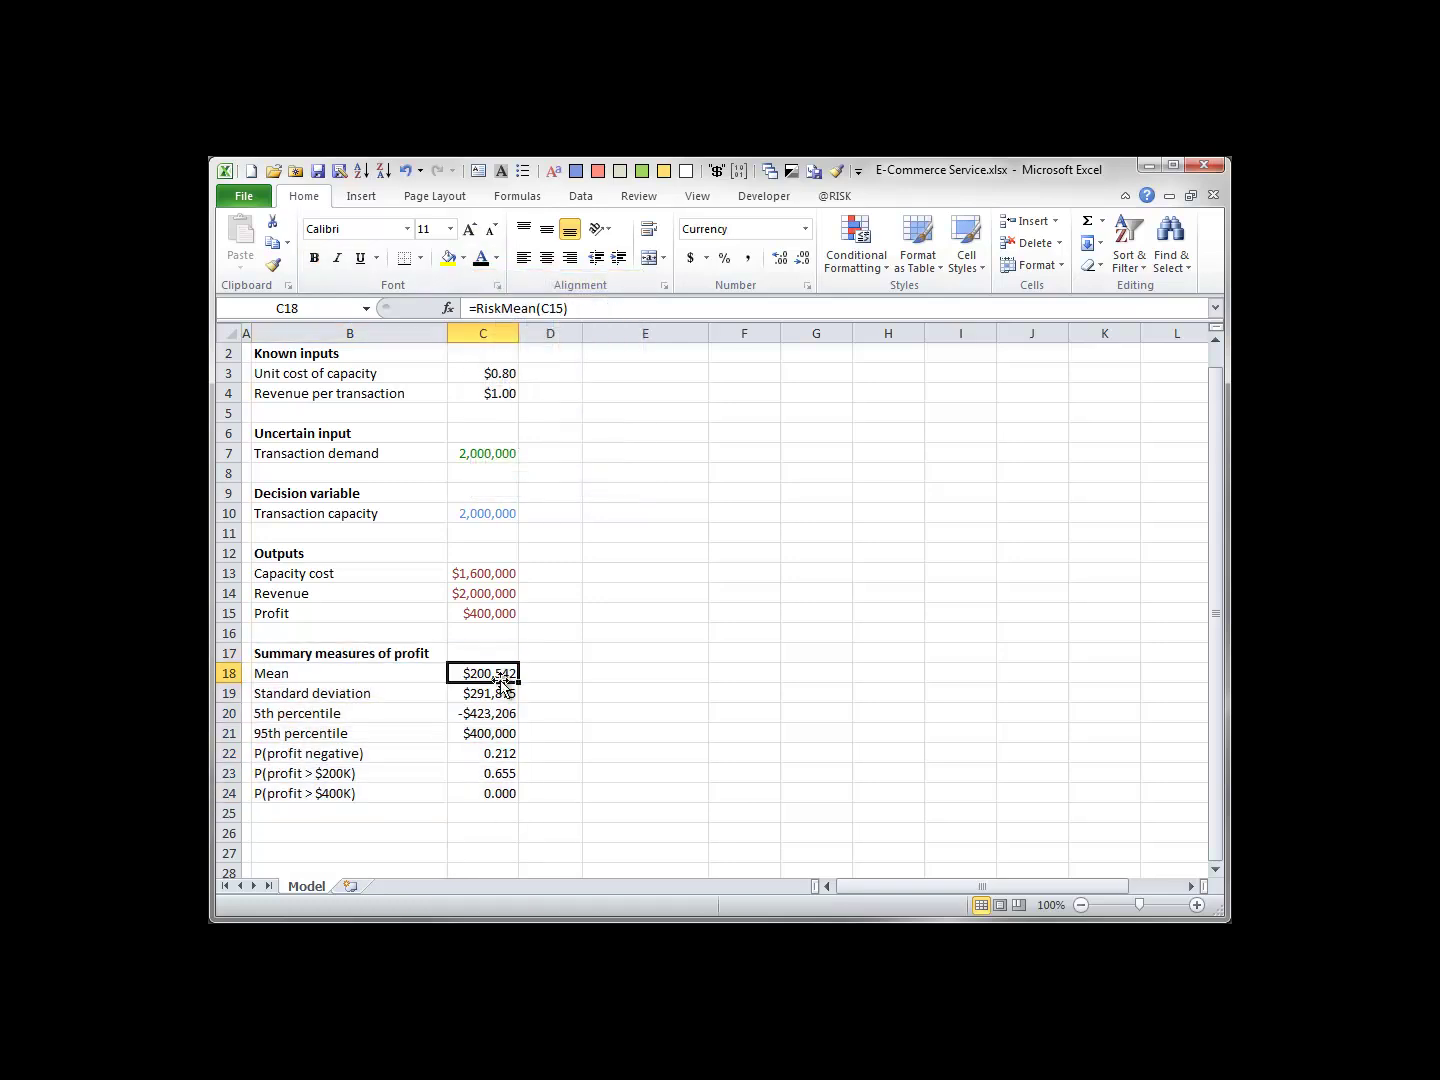
click(495, 694)
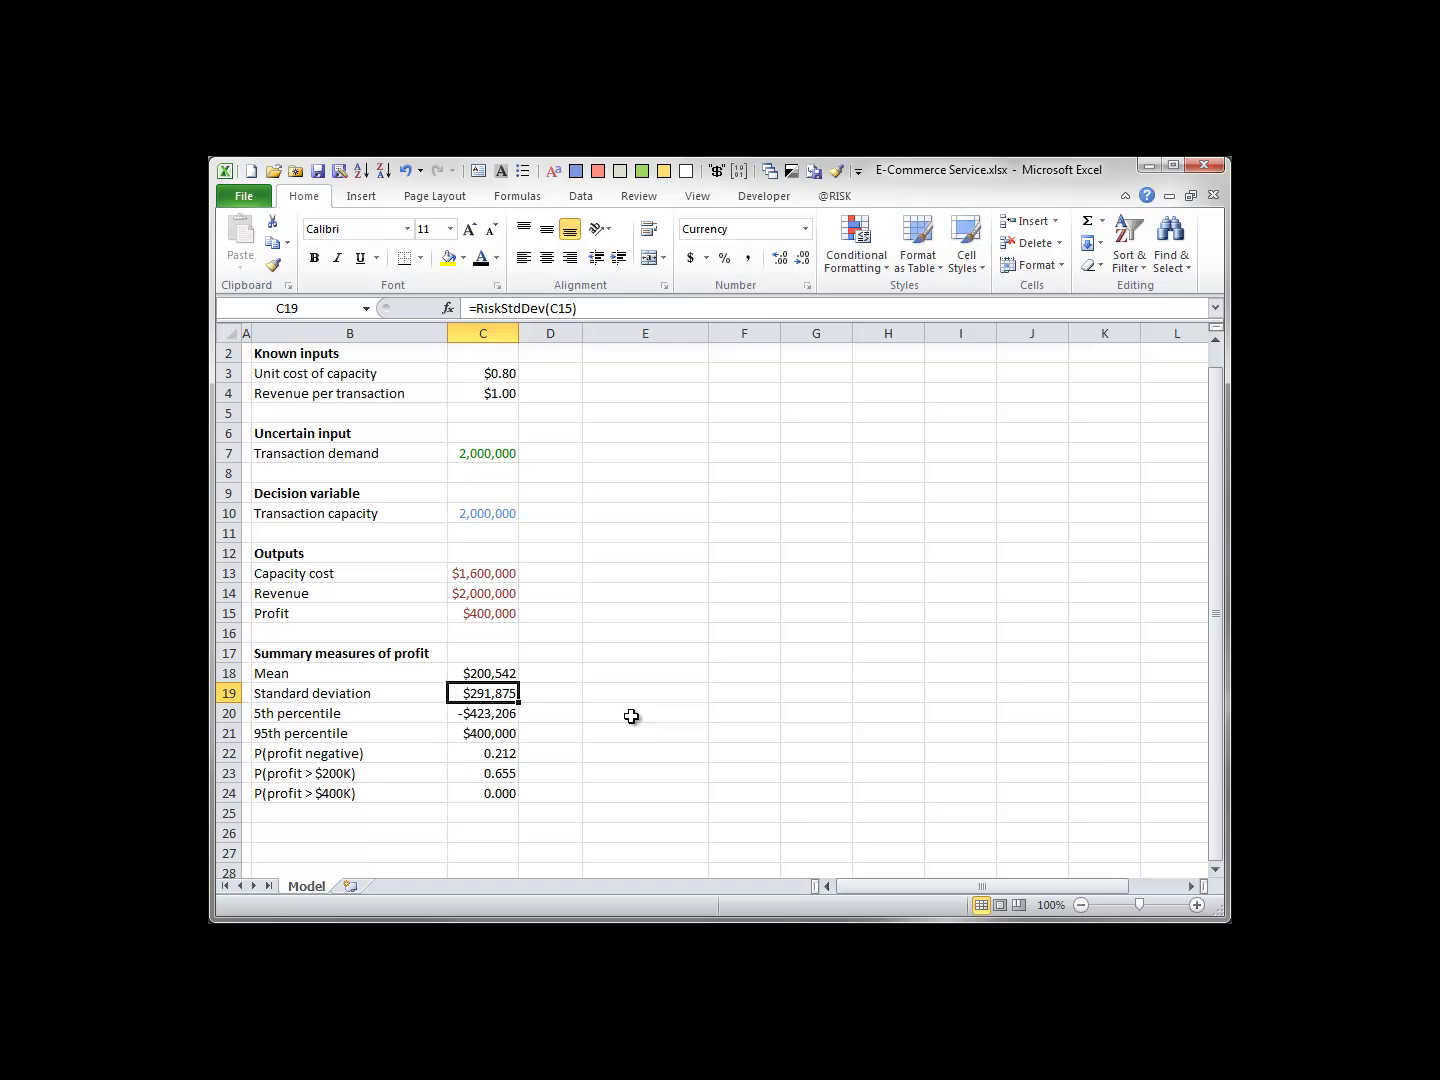
double_click(466, 714)
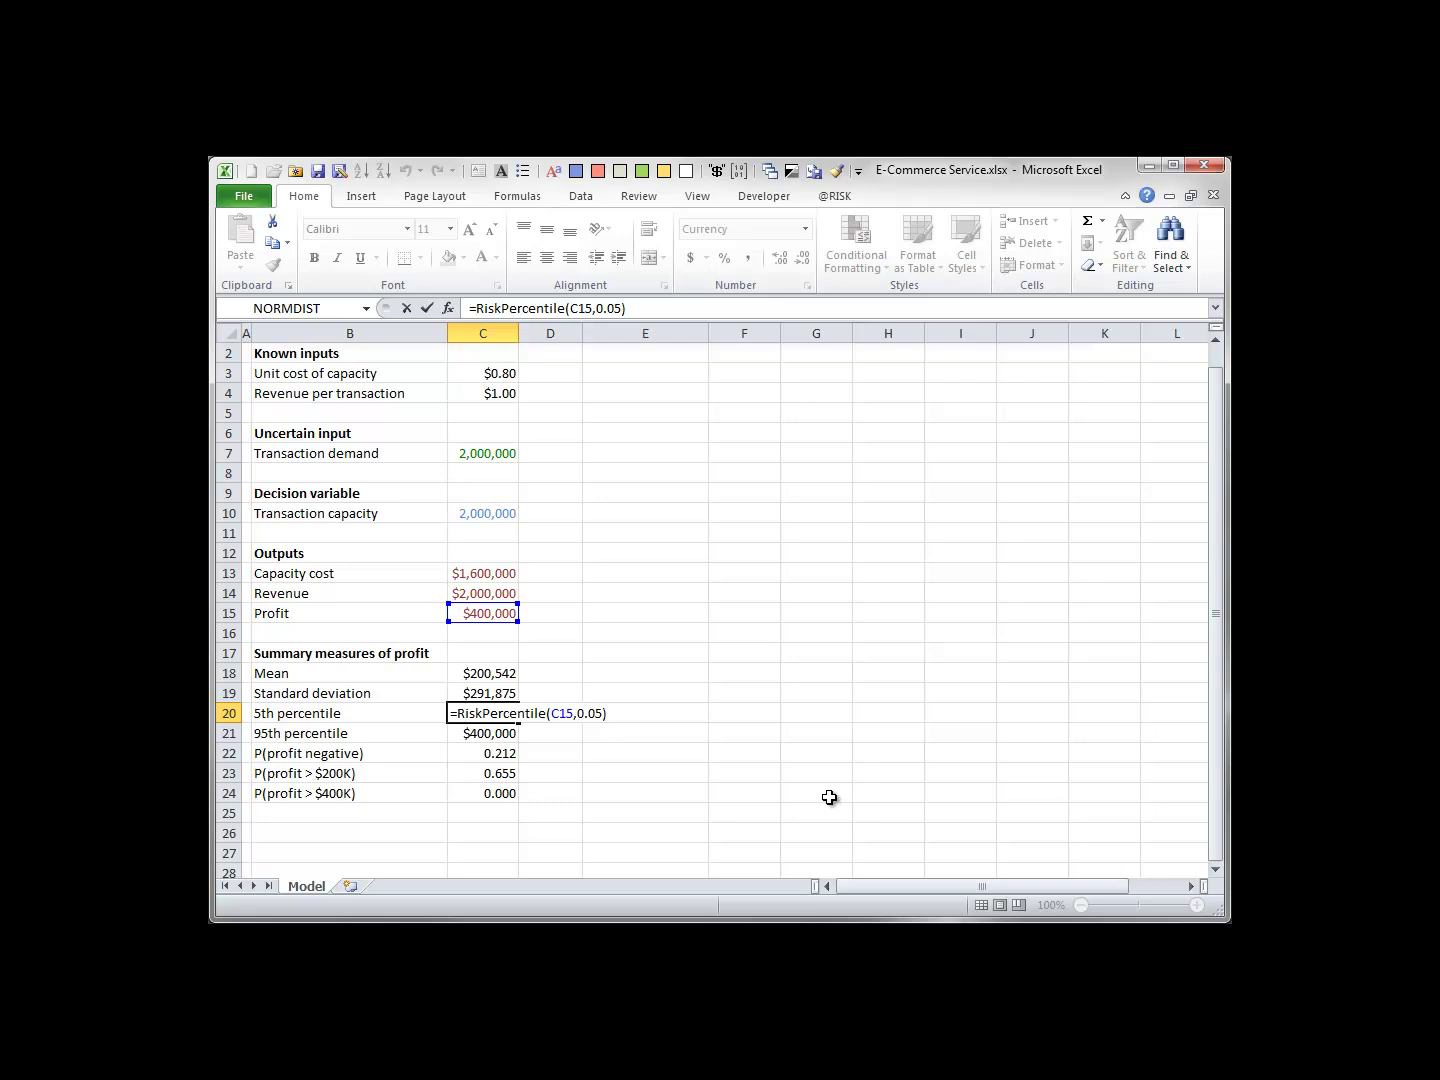
- Inspect the RiskTarget probability formulas for profit in cells C22 to C24, leaving each formula as it is
click(490, 752)
key(F2)
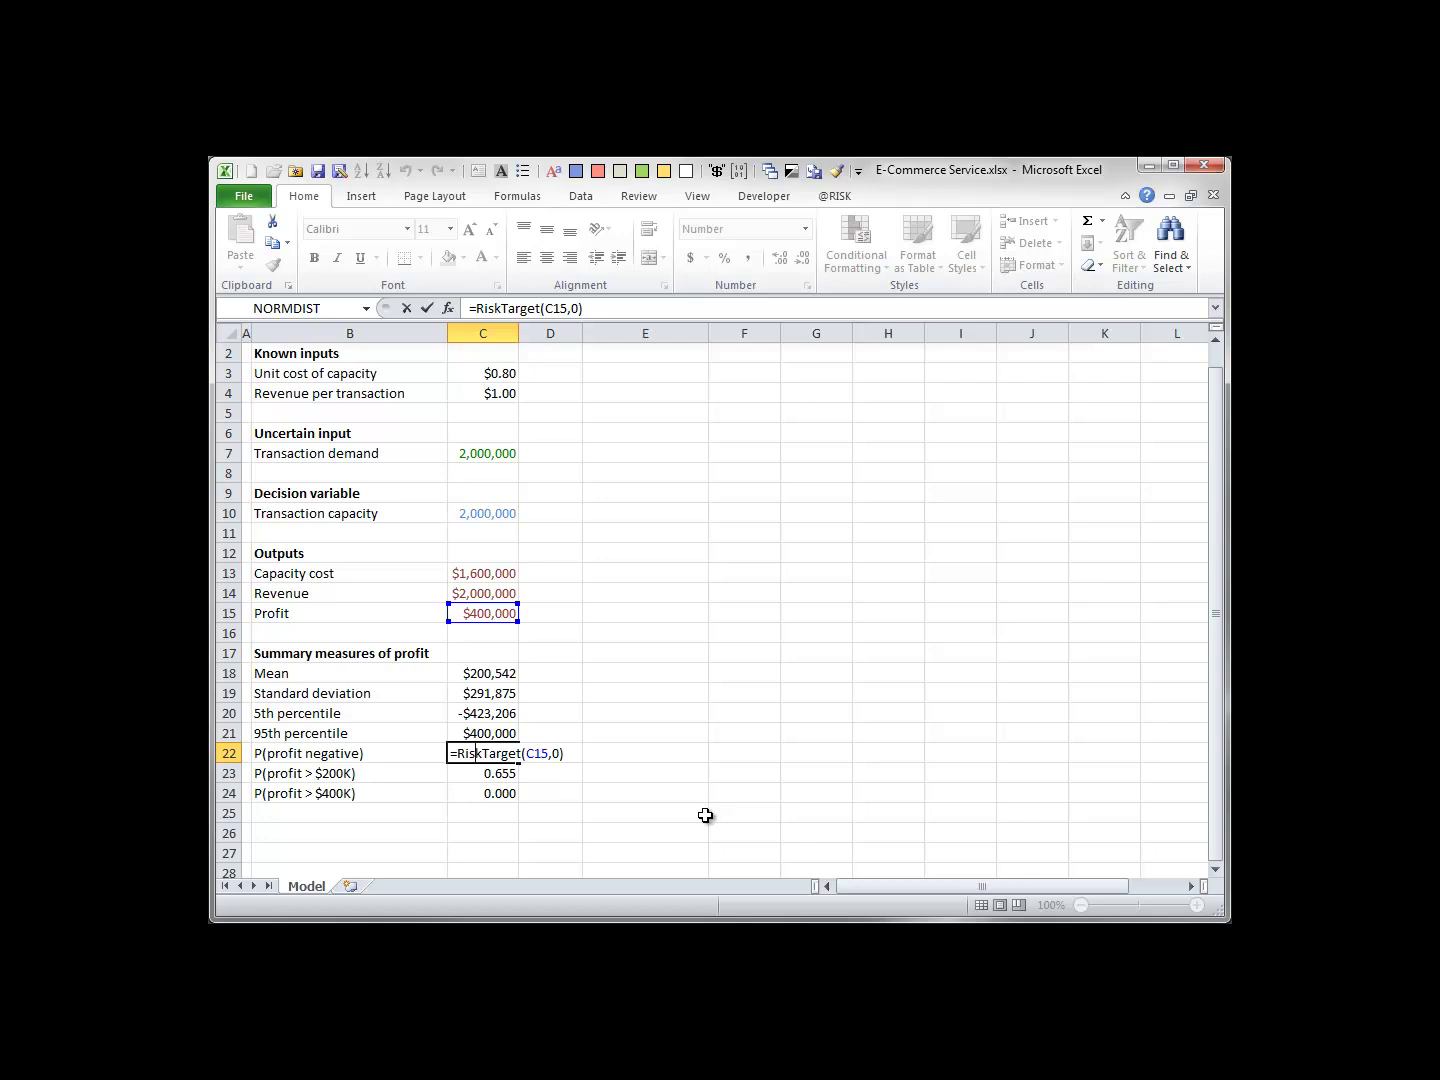
key(ctrl+Return)
double_click(494, 773)
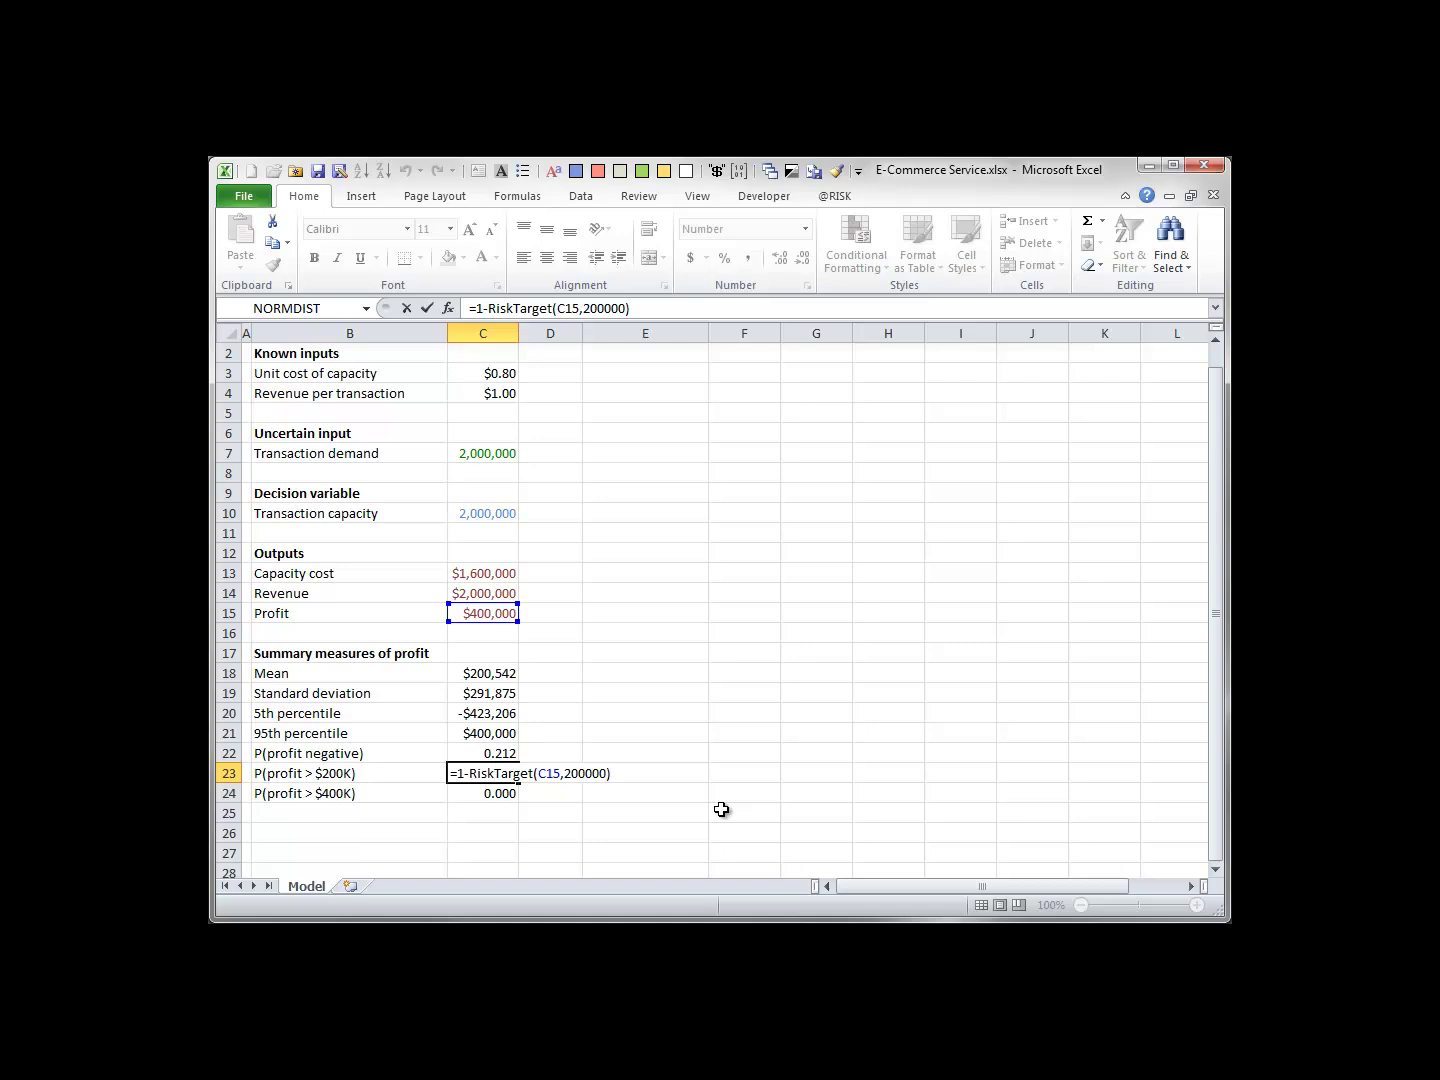
key(ctrl+Return)
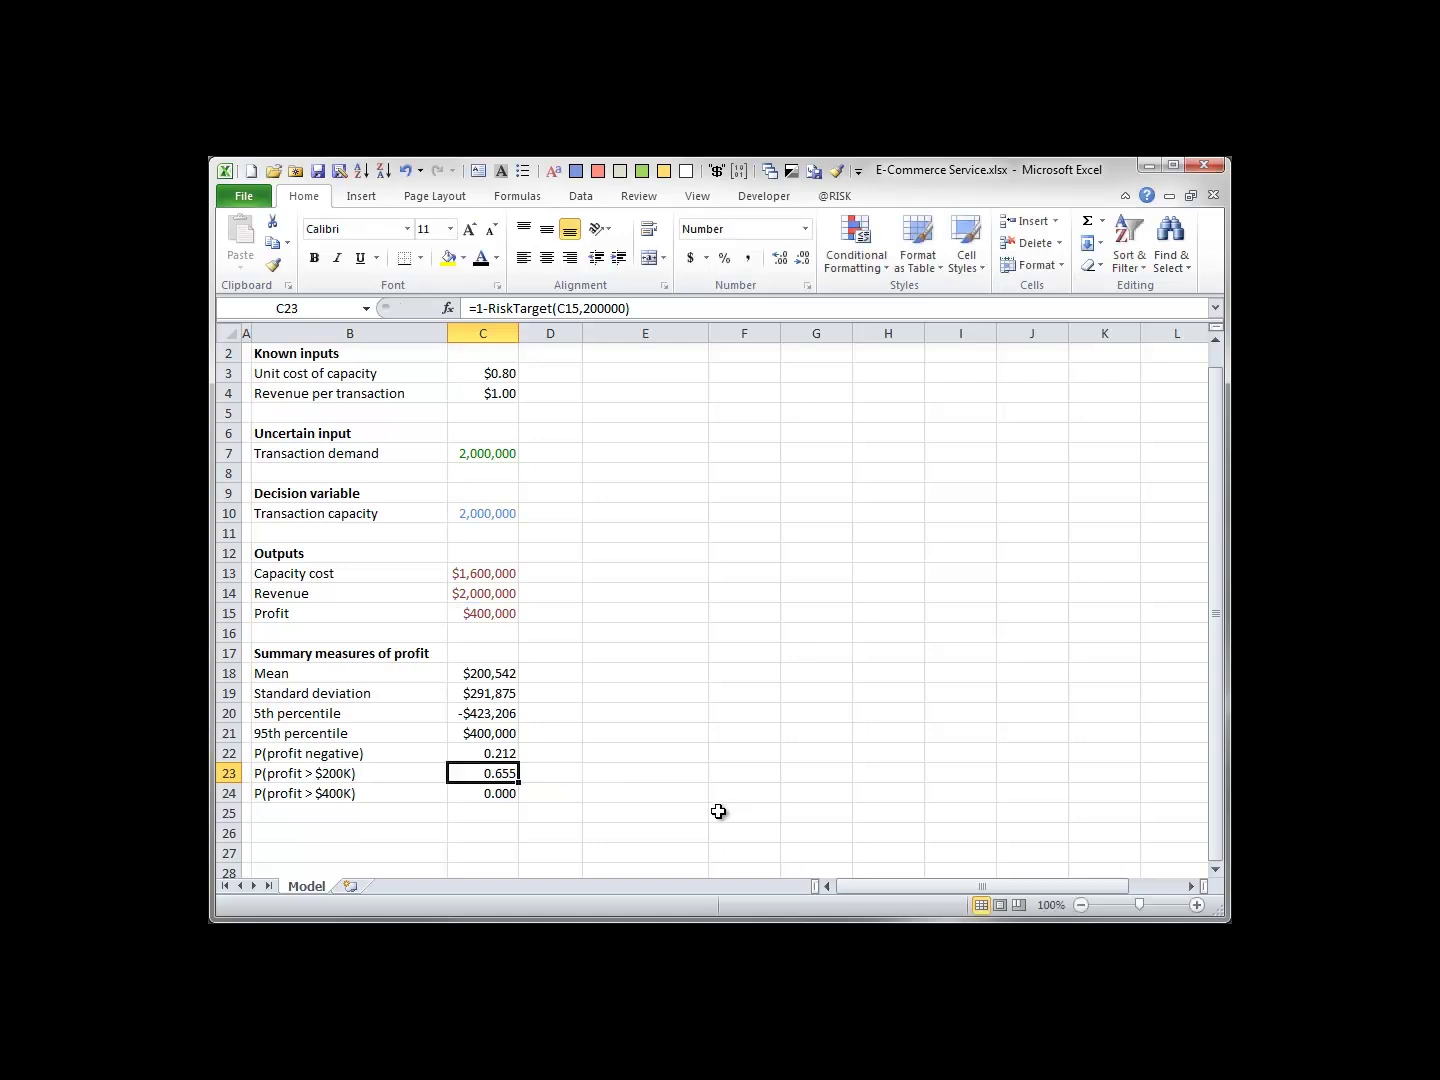
key(Down)
key(F2)
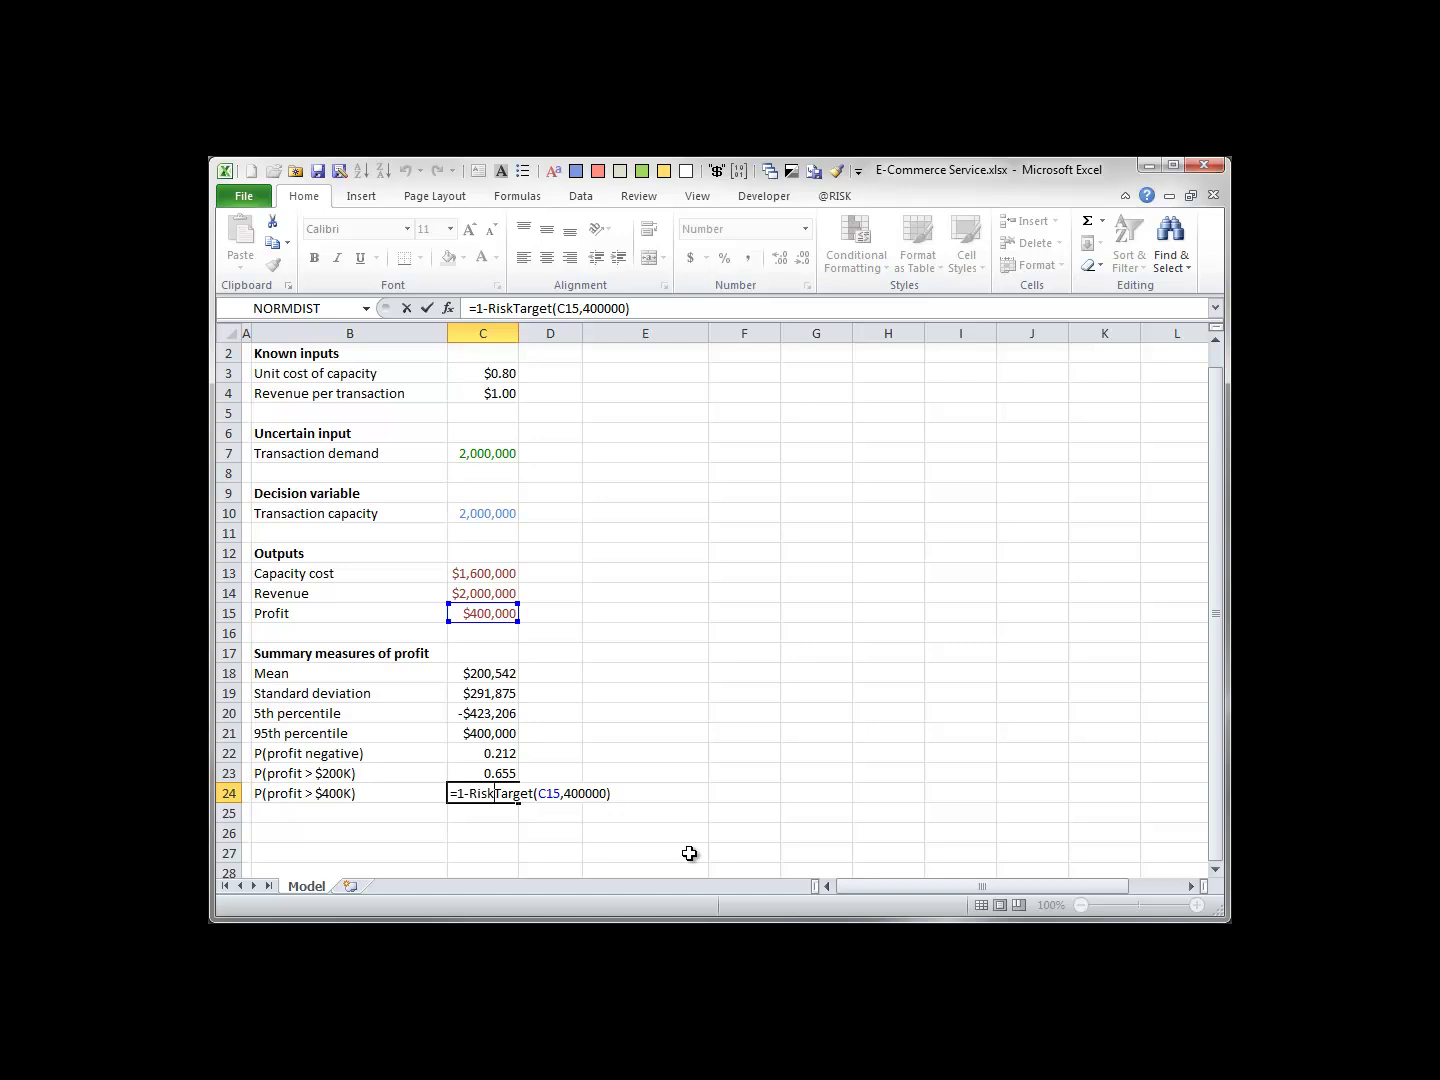
key(ctrl+Return)
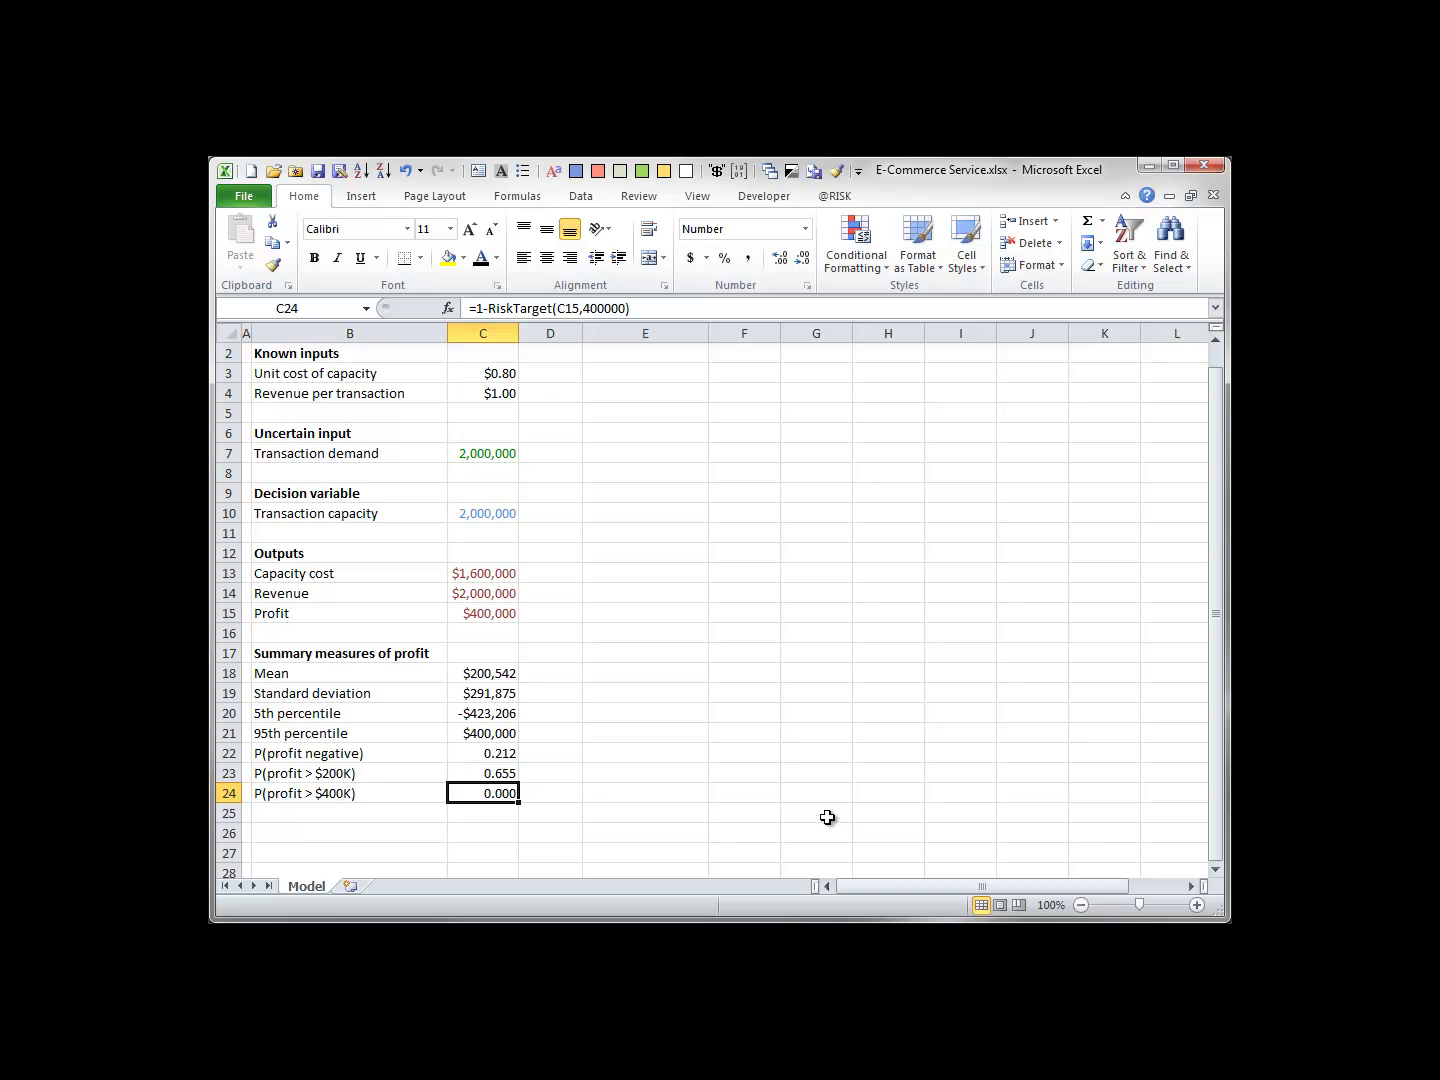
- Examine the detailed simulation statistics for profit and transaction demand, including the option to report them in Excel
click(835, 196)
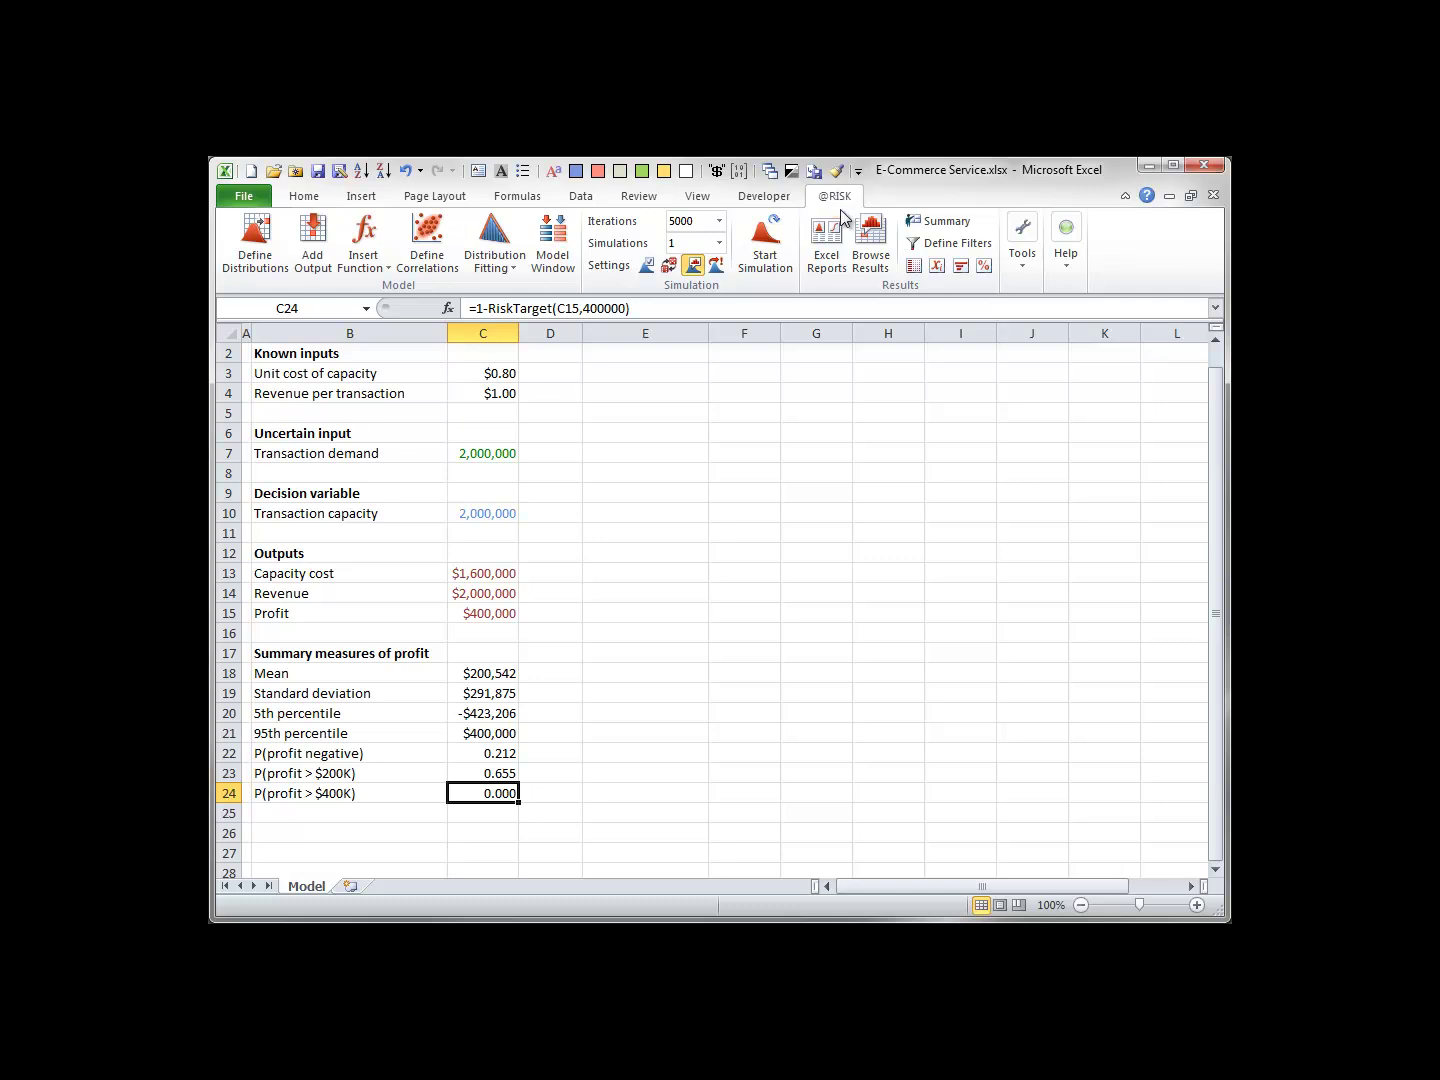
click(934, 265)
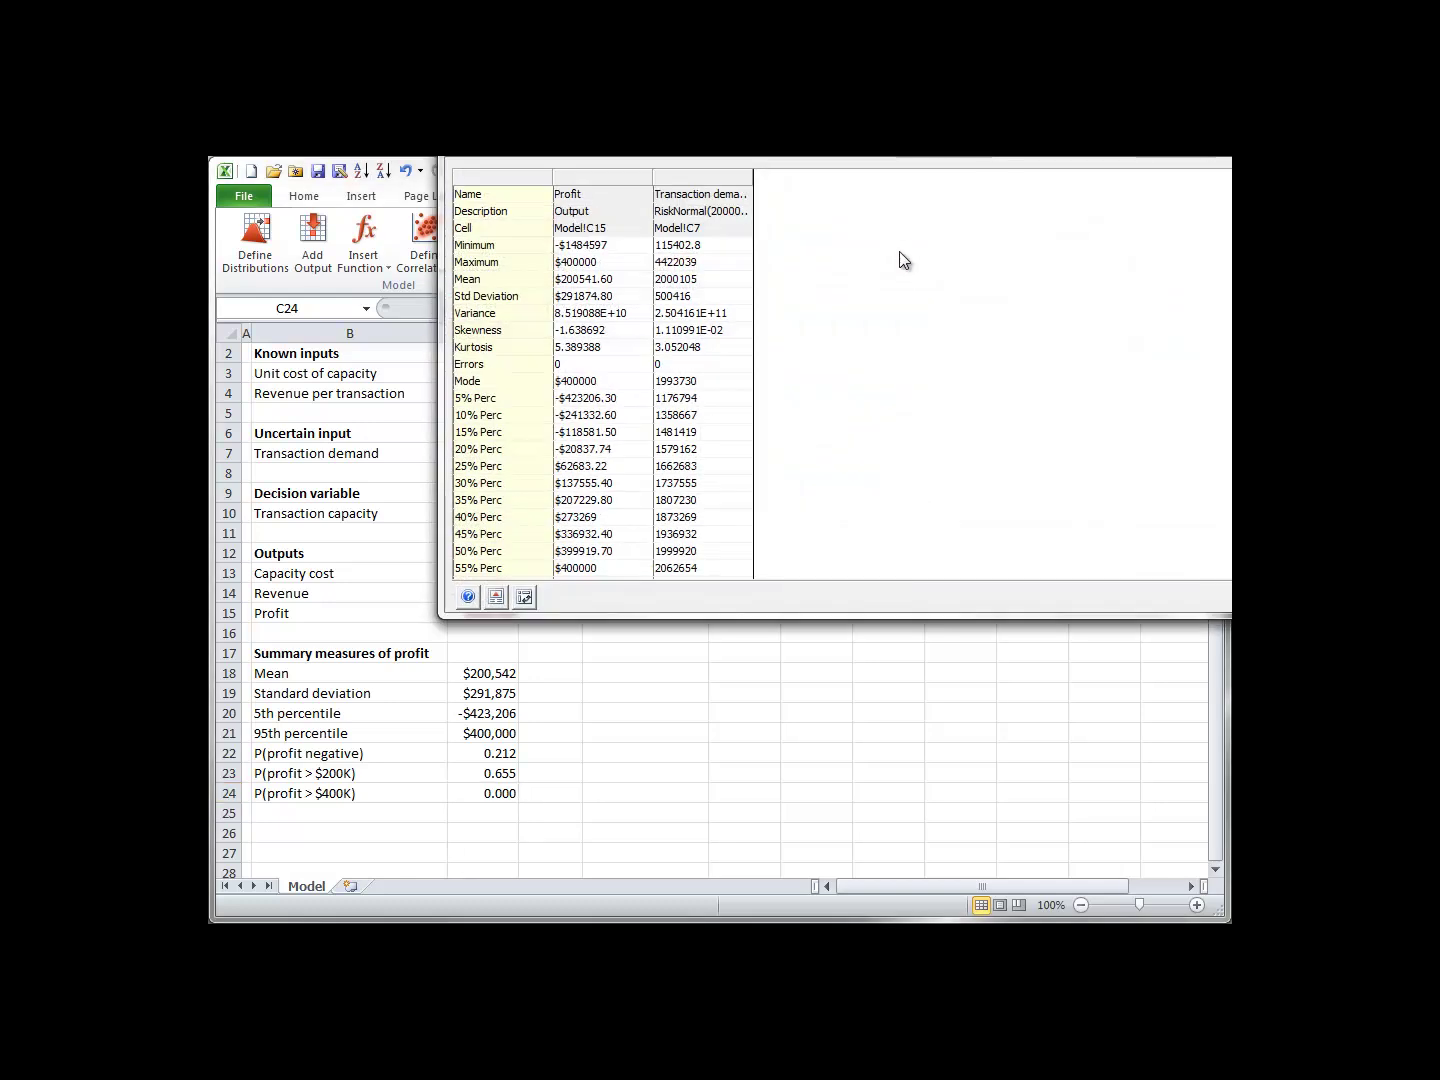
drag(862, 155, 751, 250)
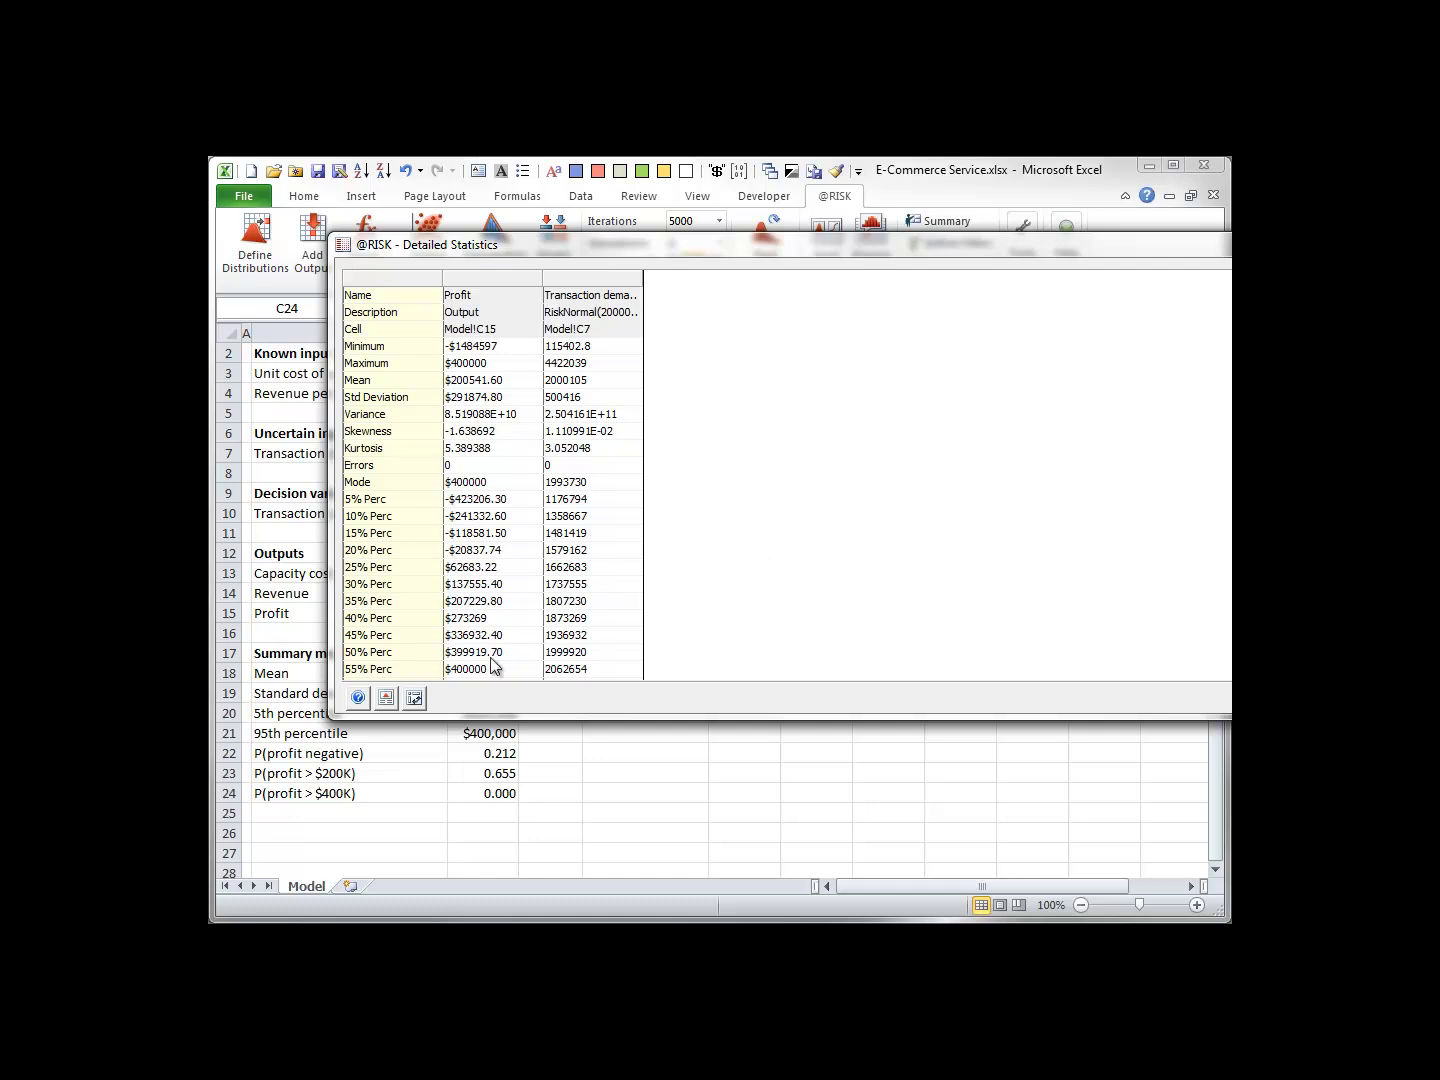
click(386, 698)
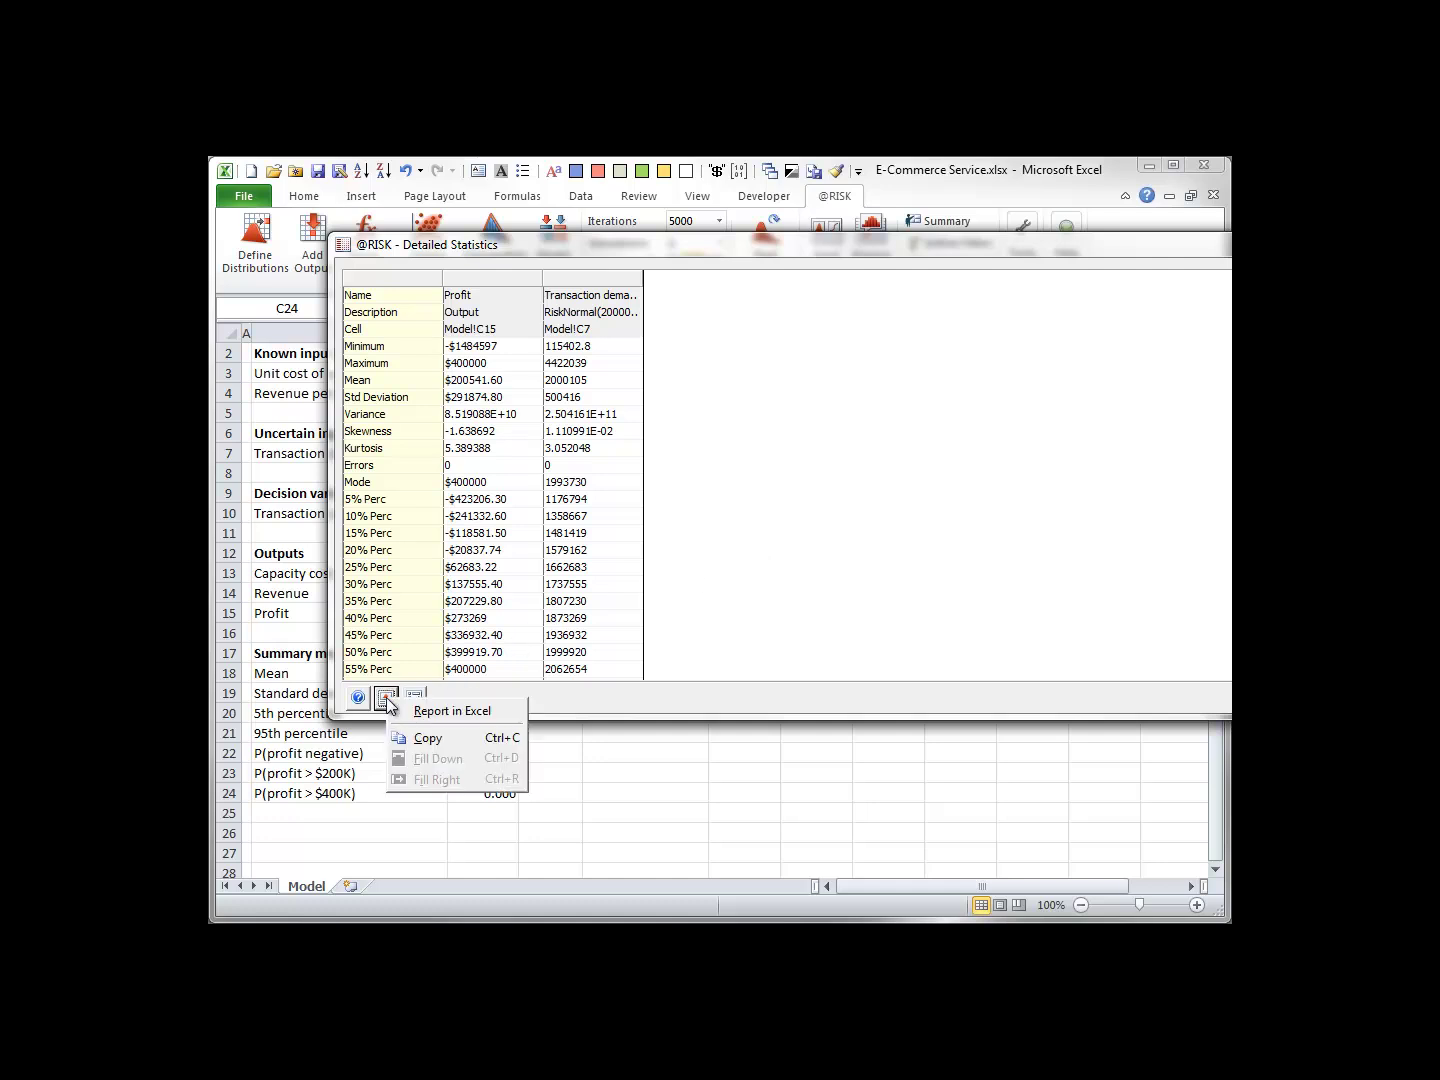
click(444, 708)
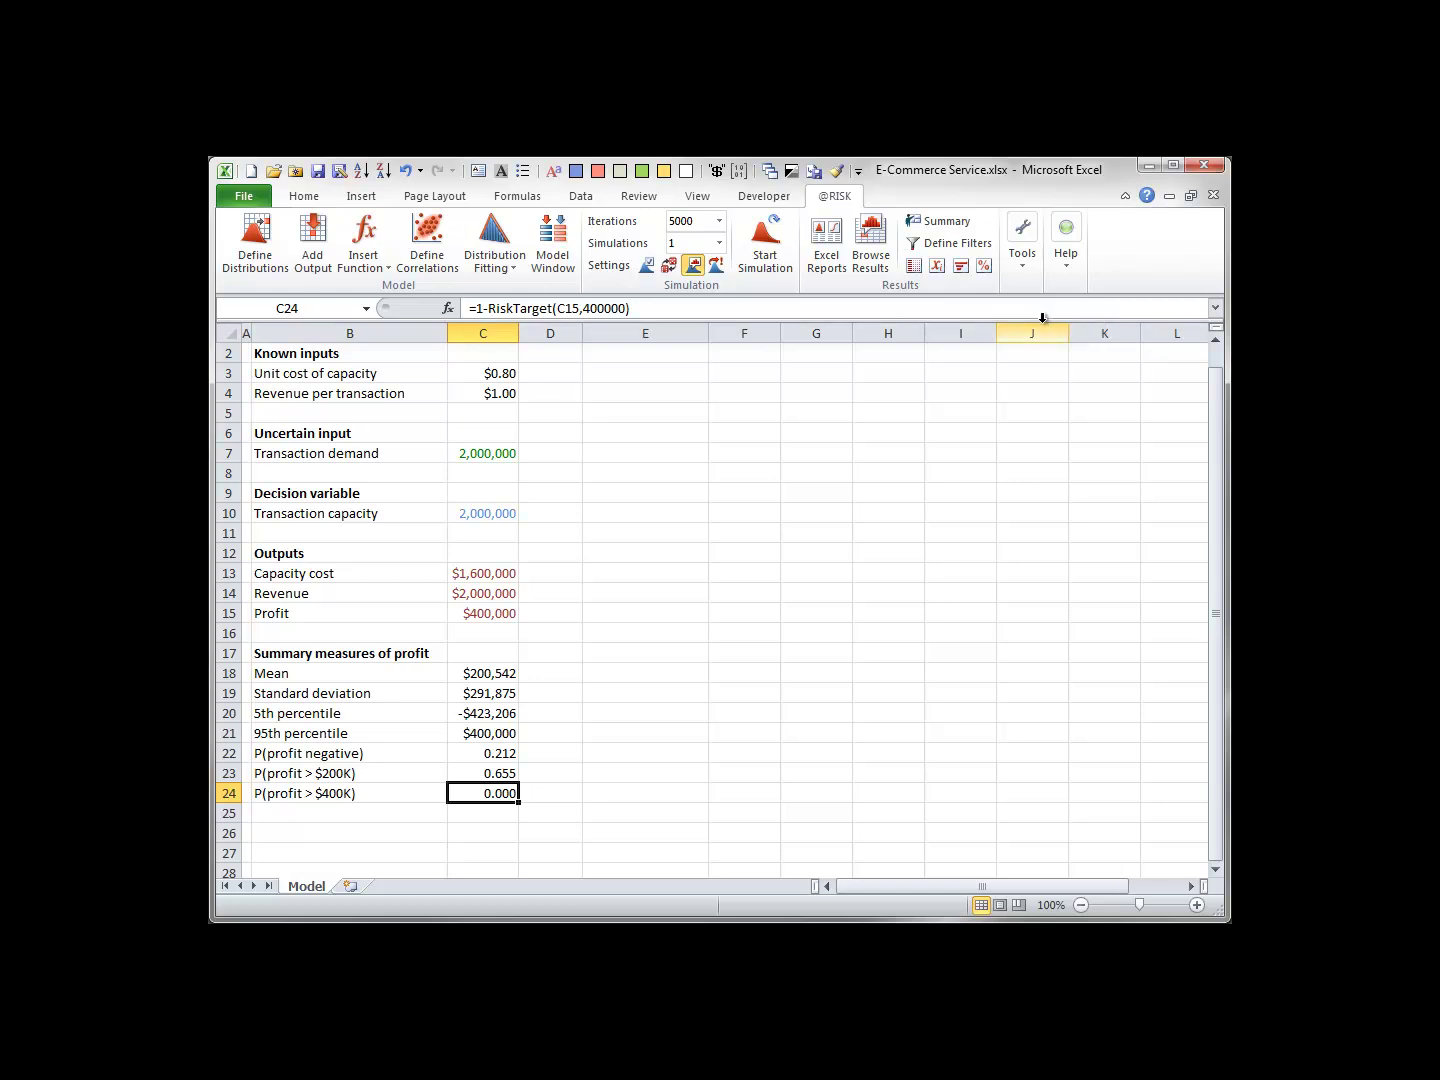
- Examine the iteration-by-iteration simulation data for profit and transaction demand, including the option to report it in Excel
click(935, 264)
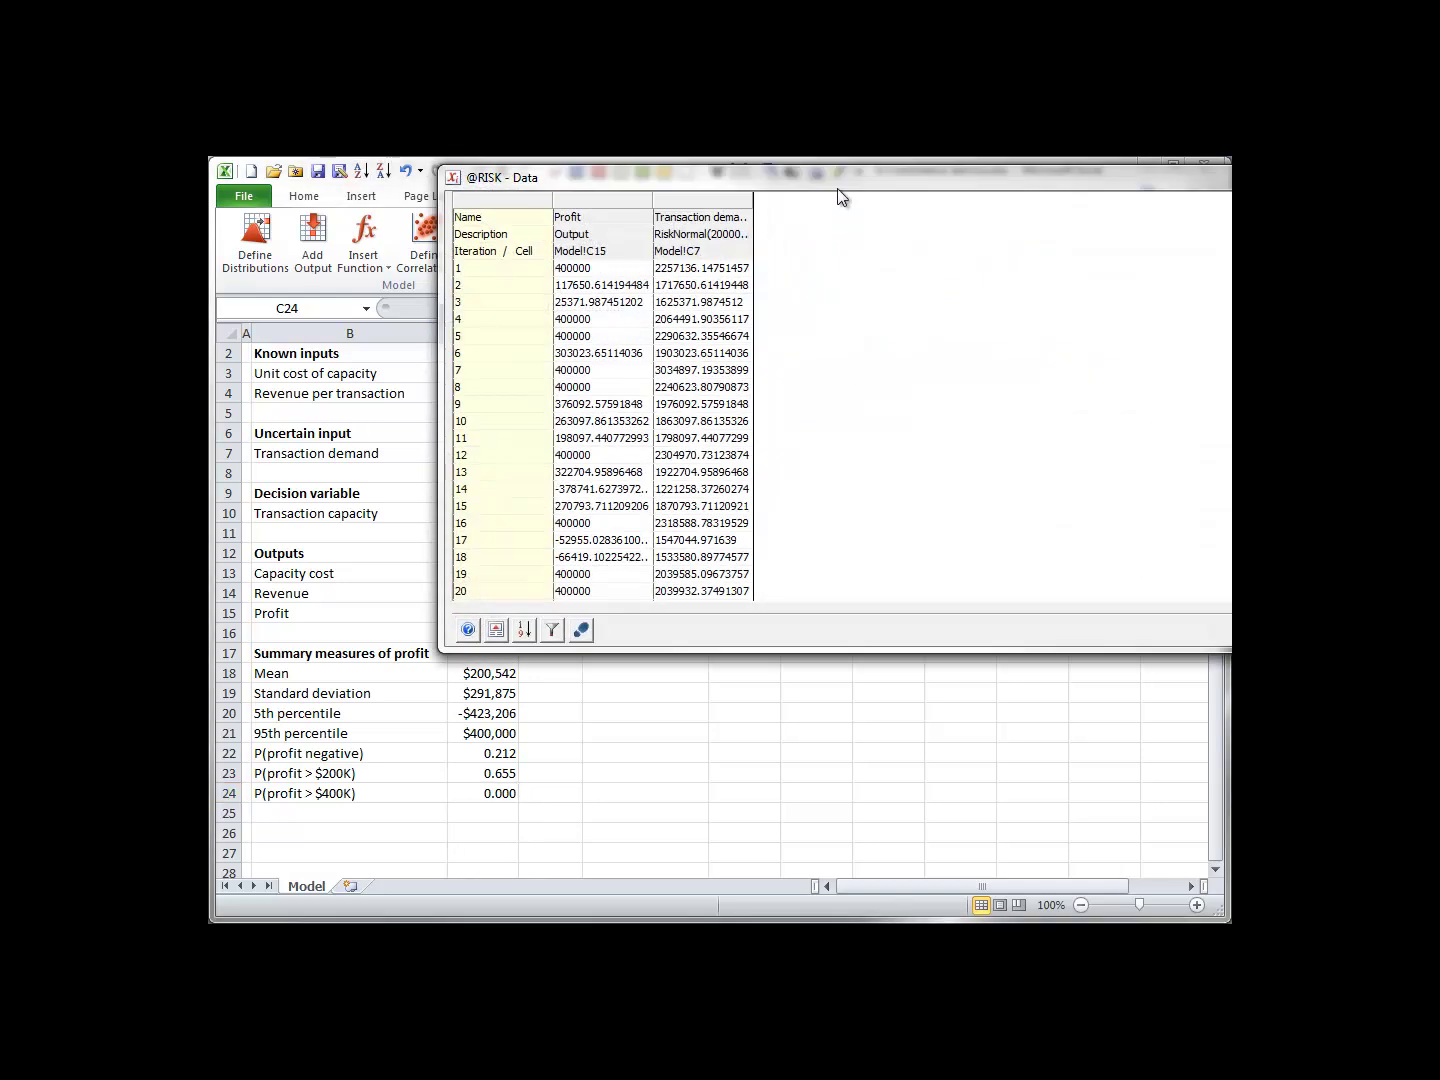
drag(823, 178, 726, 275)
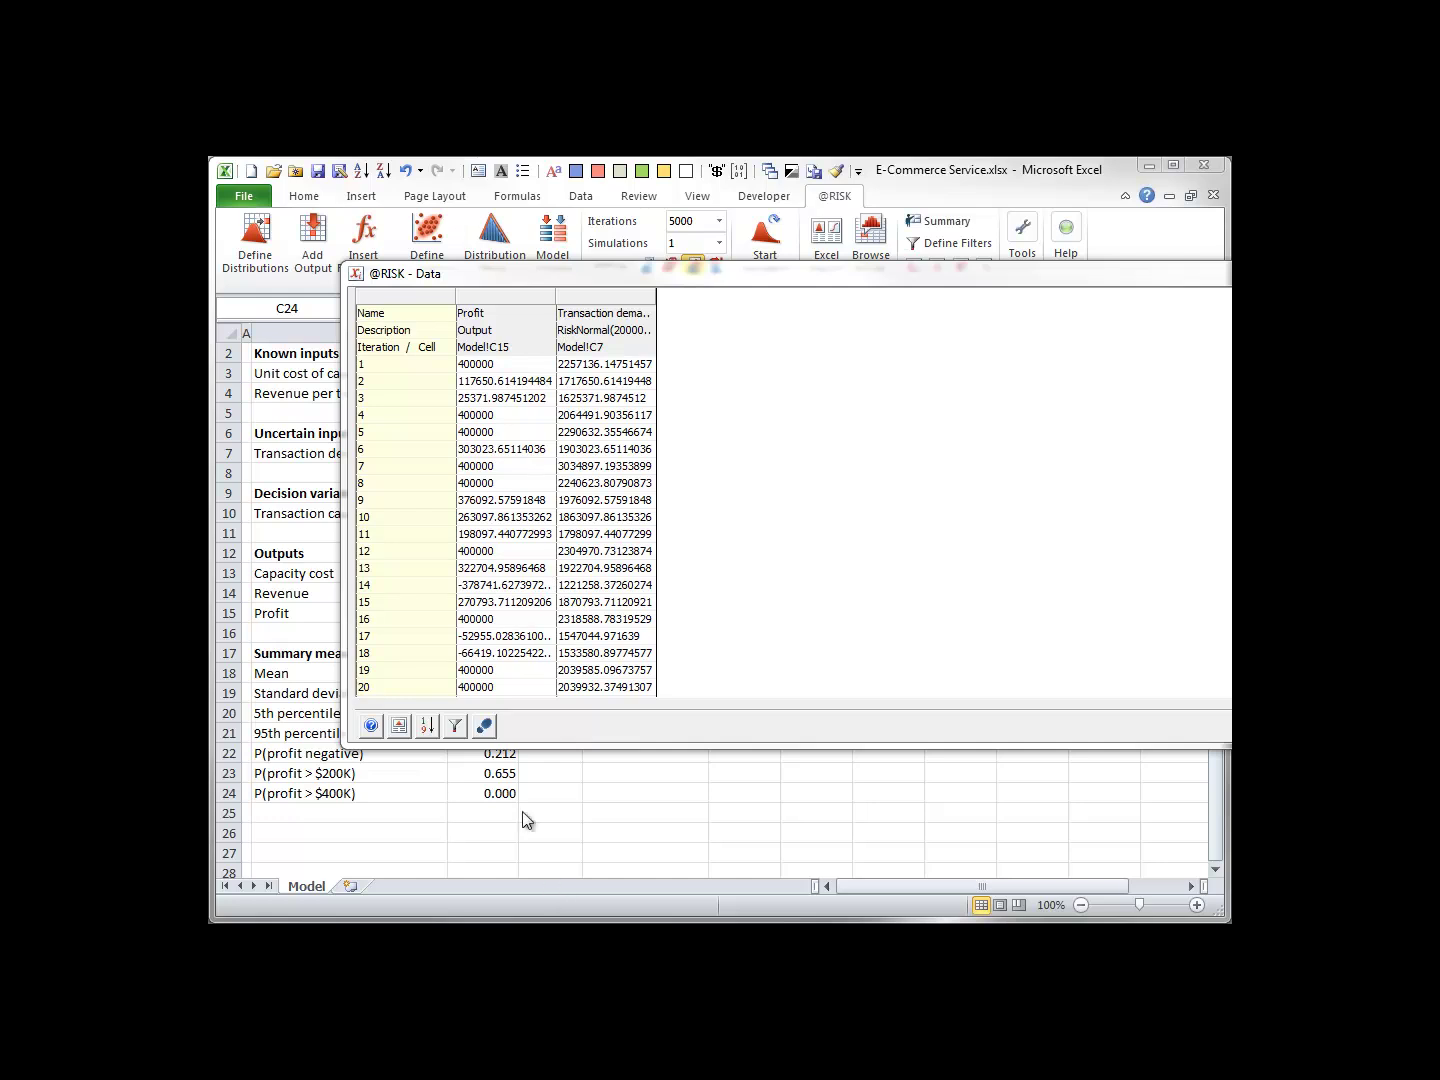
click(399, 728)
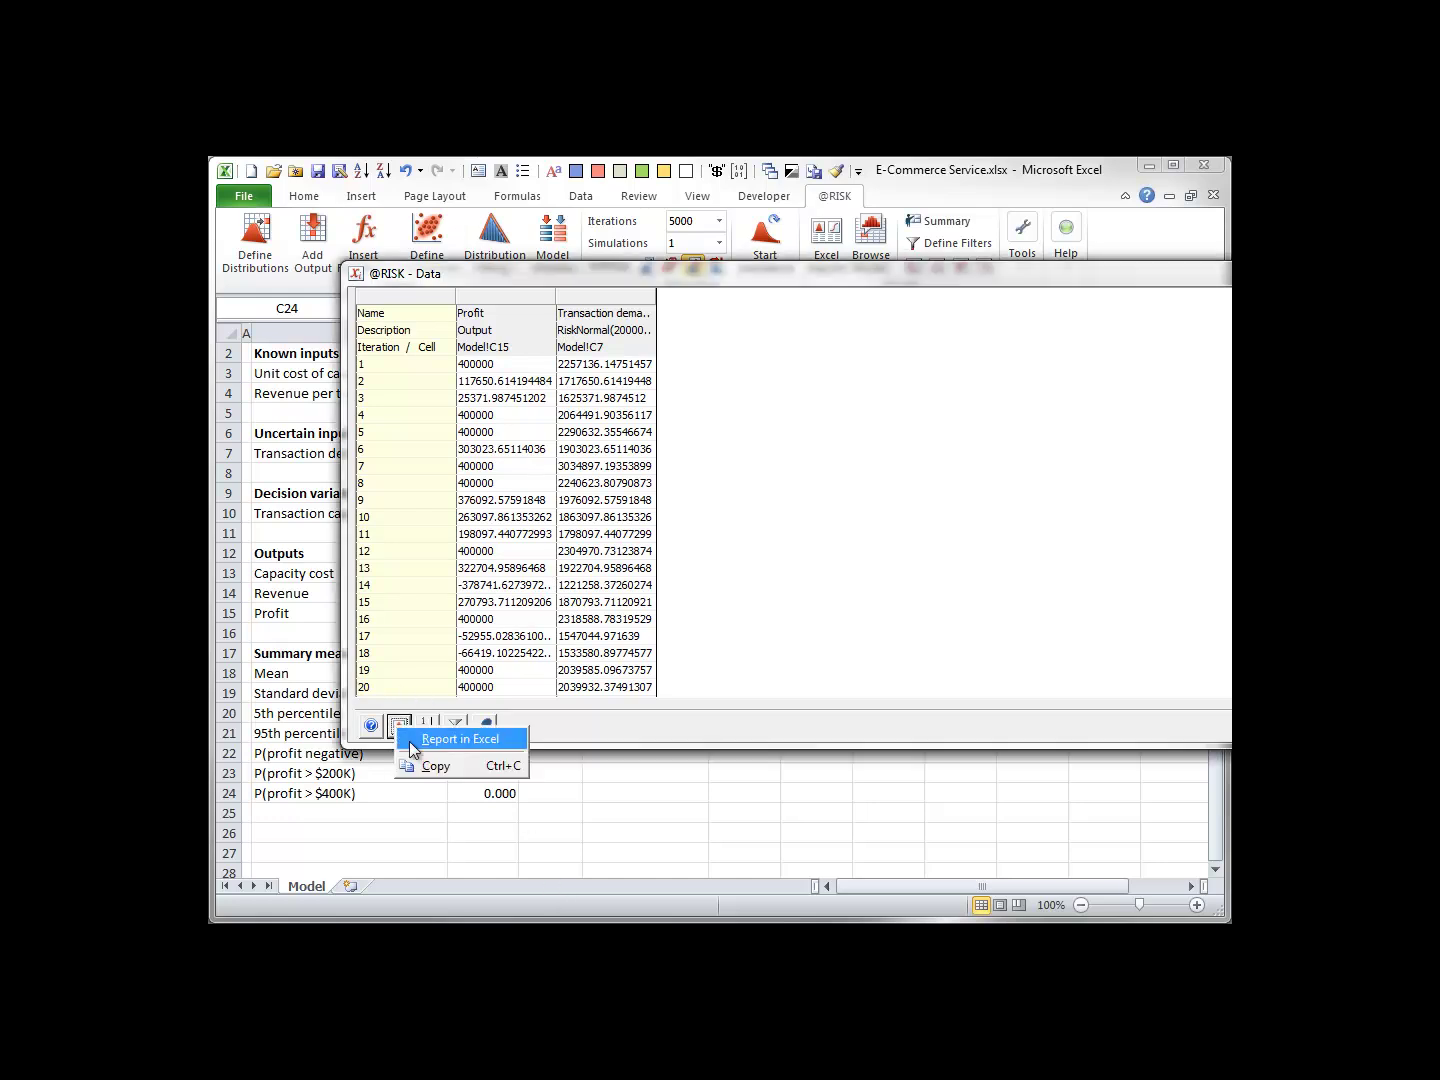
click(411, 742)
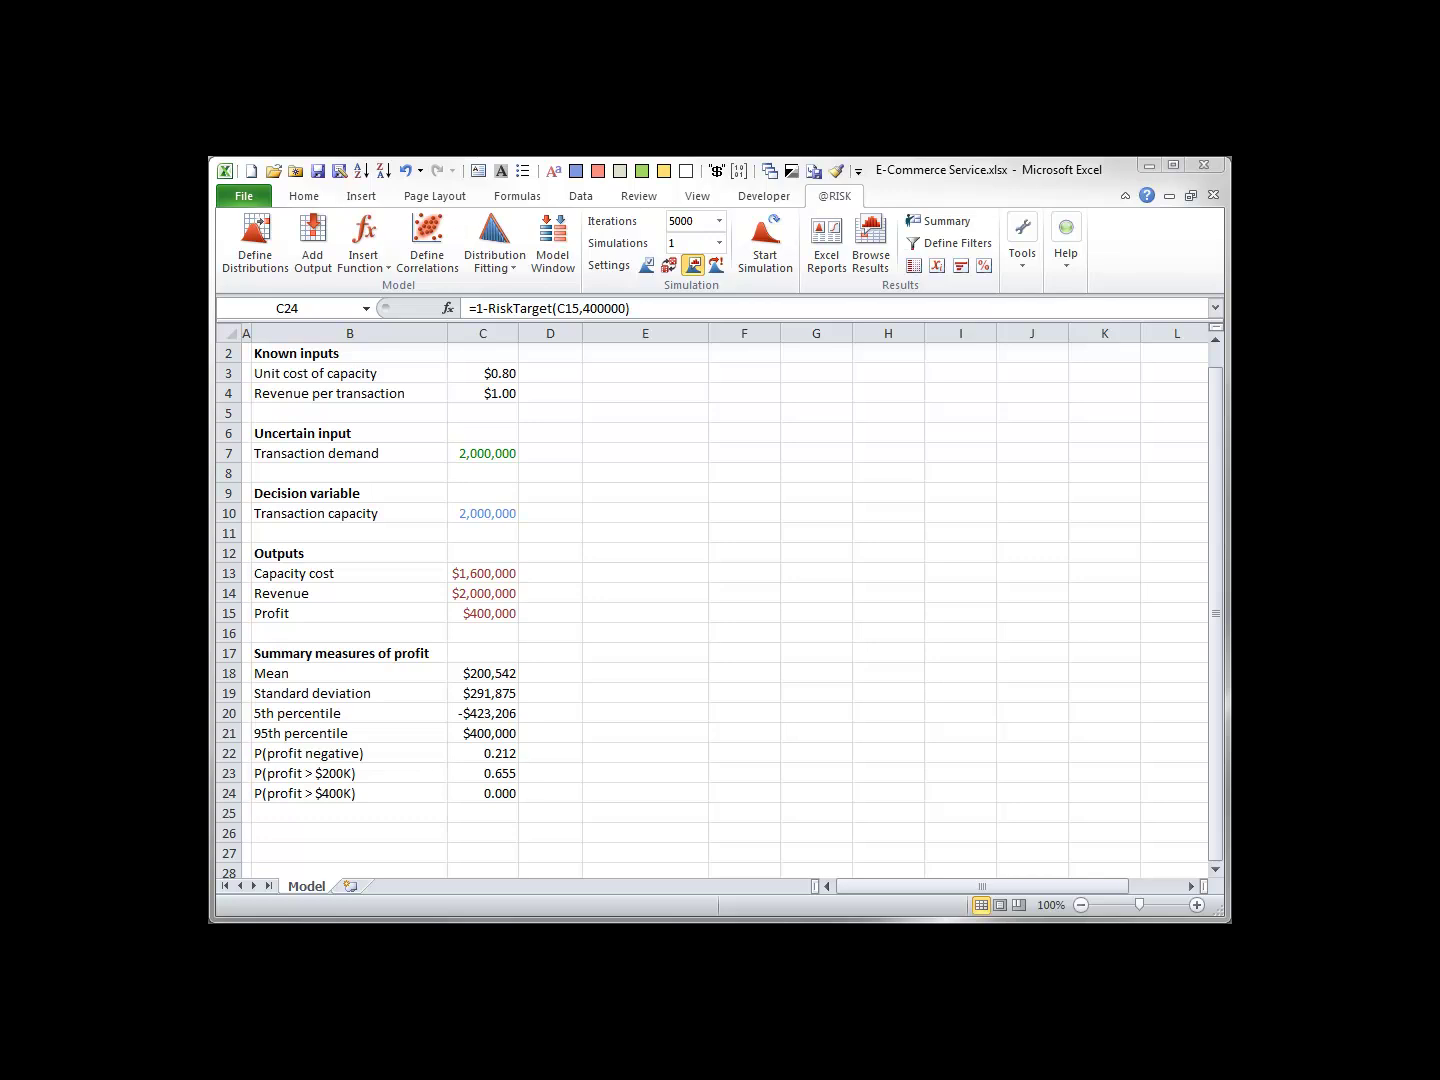
- Define unit cost of capacity in C3 as a normal distribution with mean 0.8 and standard deviation 0.03
click(481, 373)
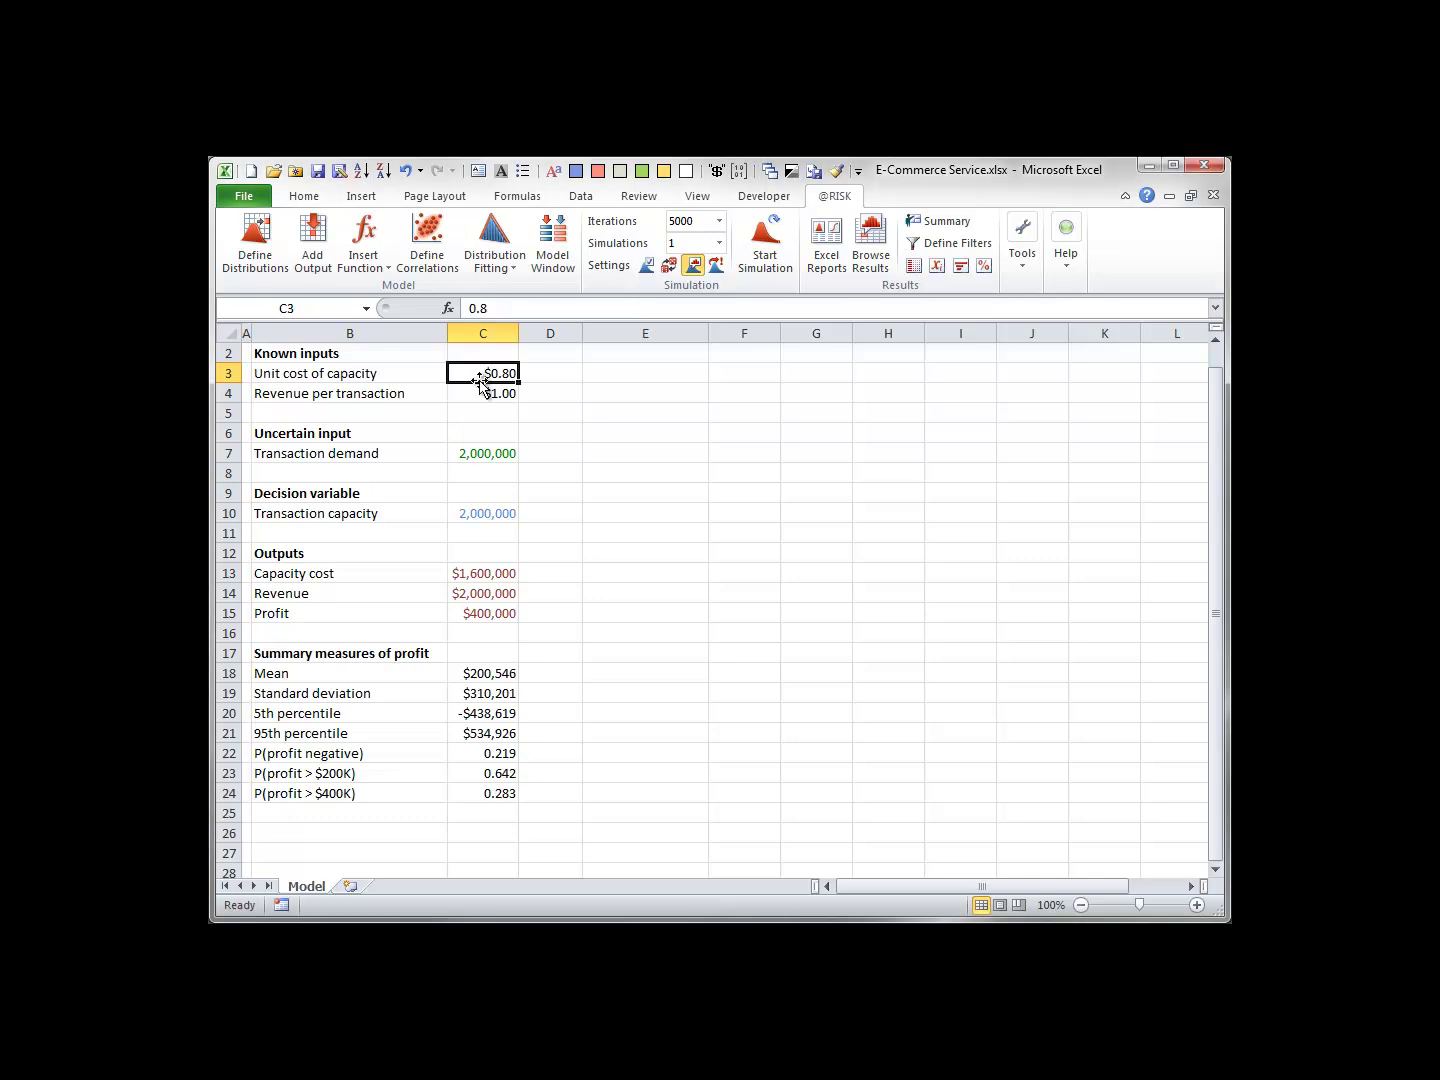
click(257, 233)
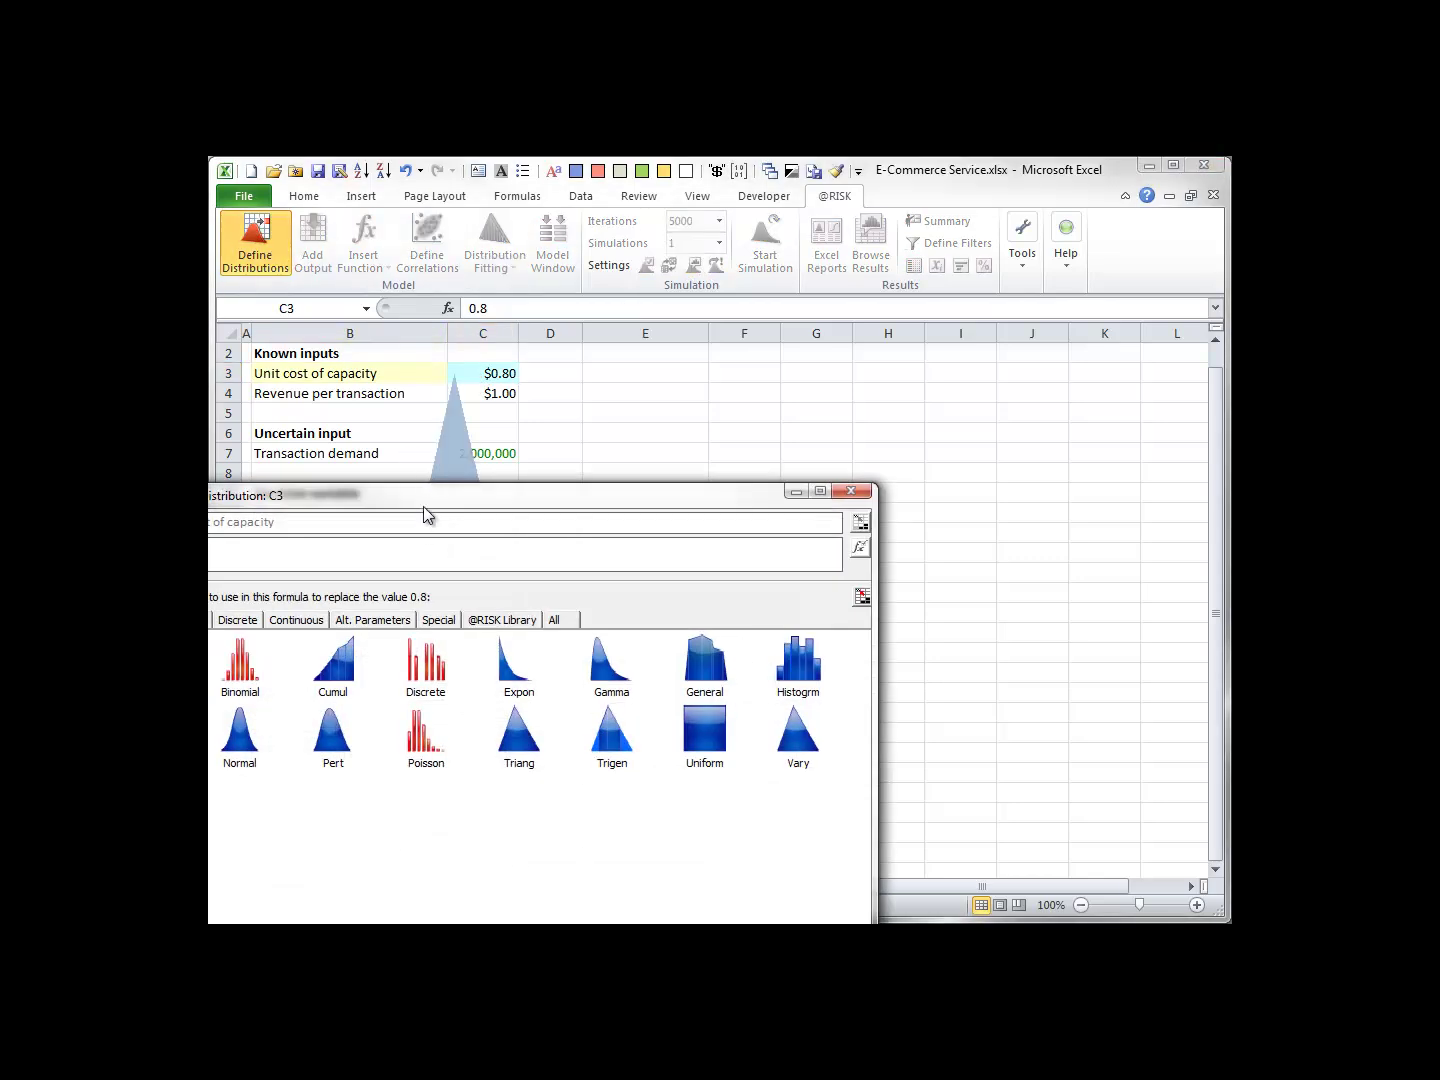
drag(423, 492, 571, 398)
click(391, 623)
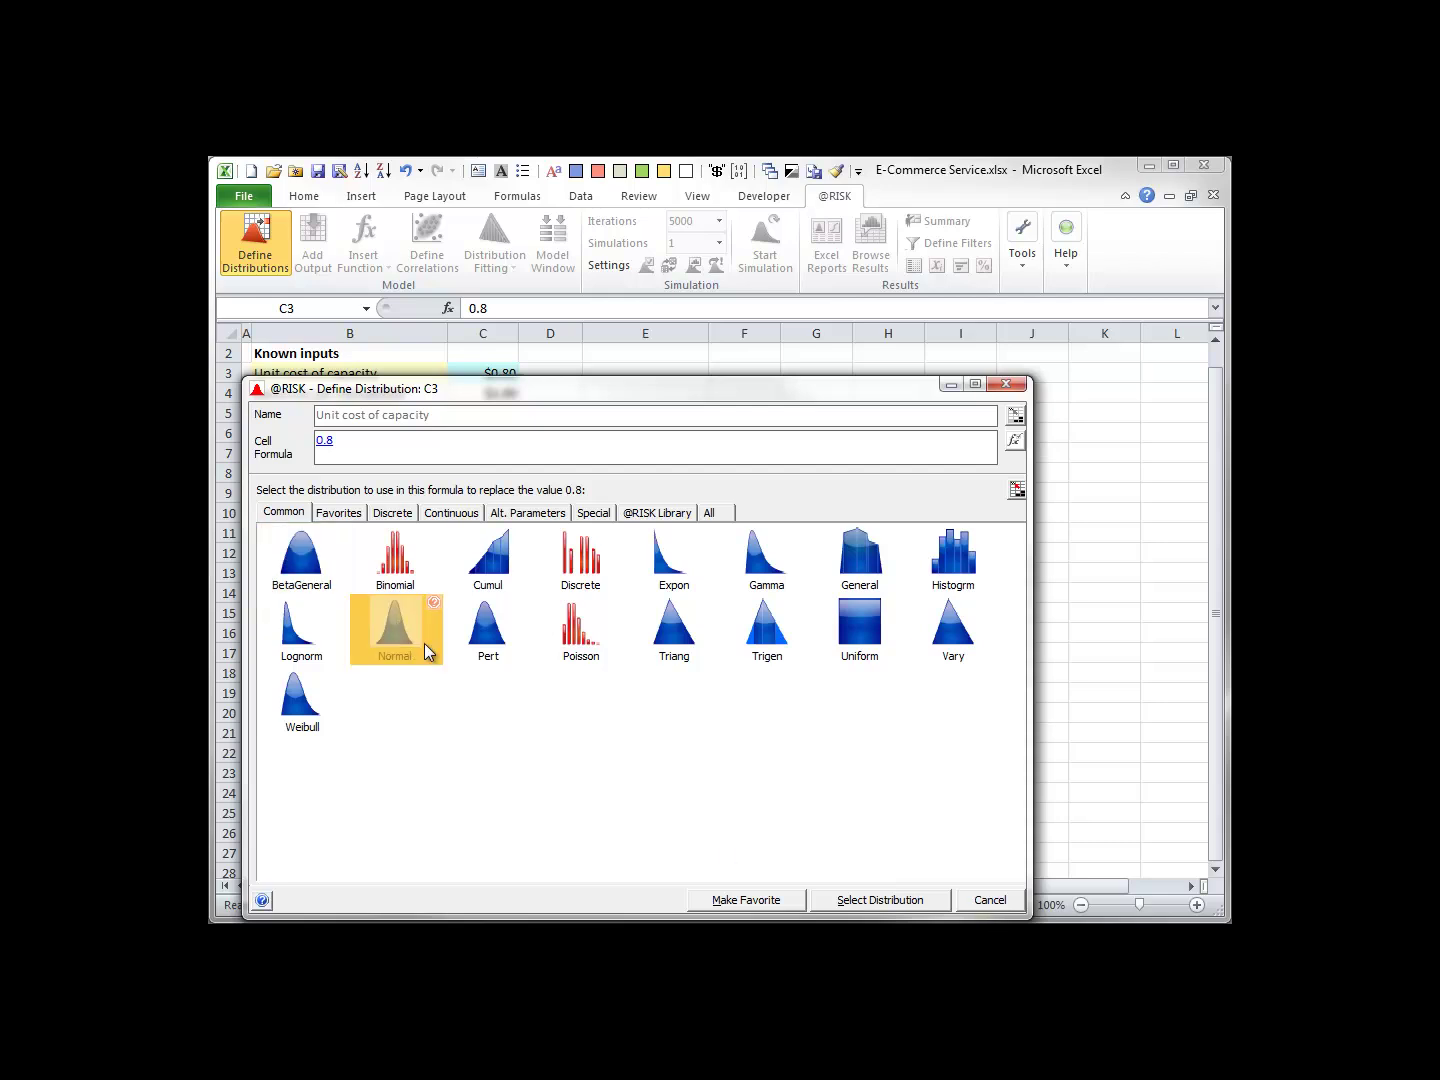
click(847, 900)
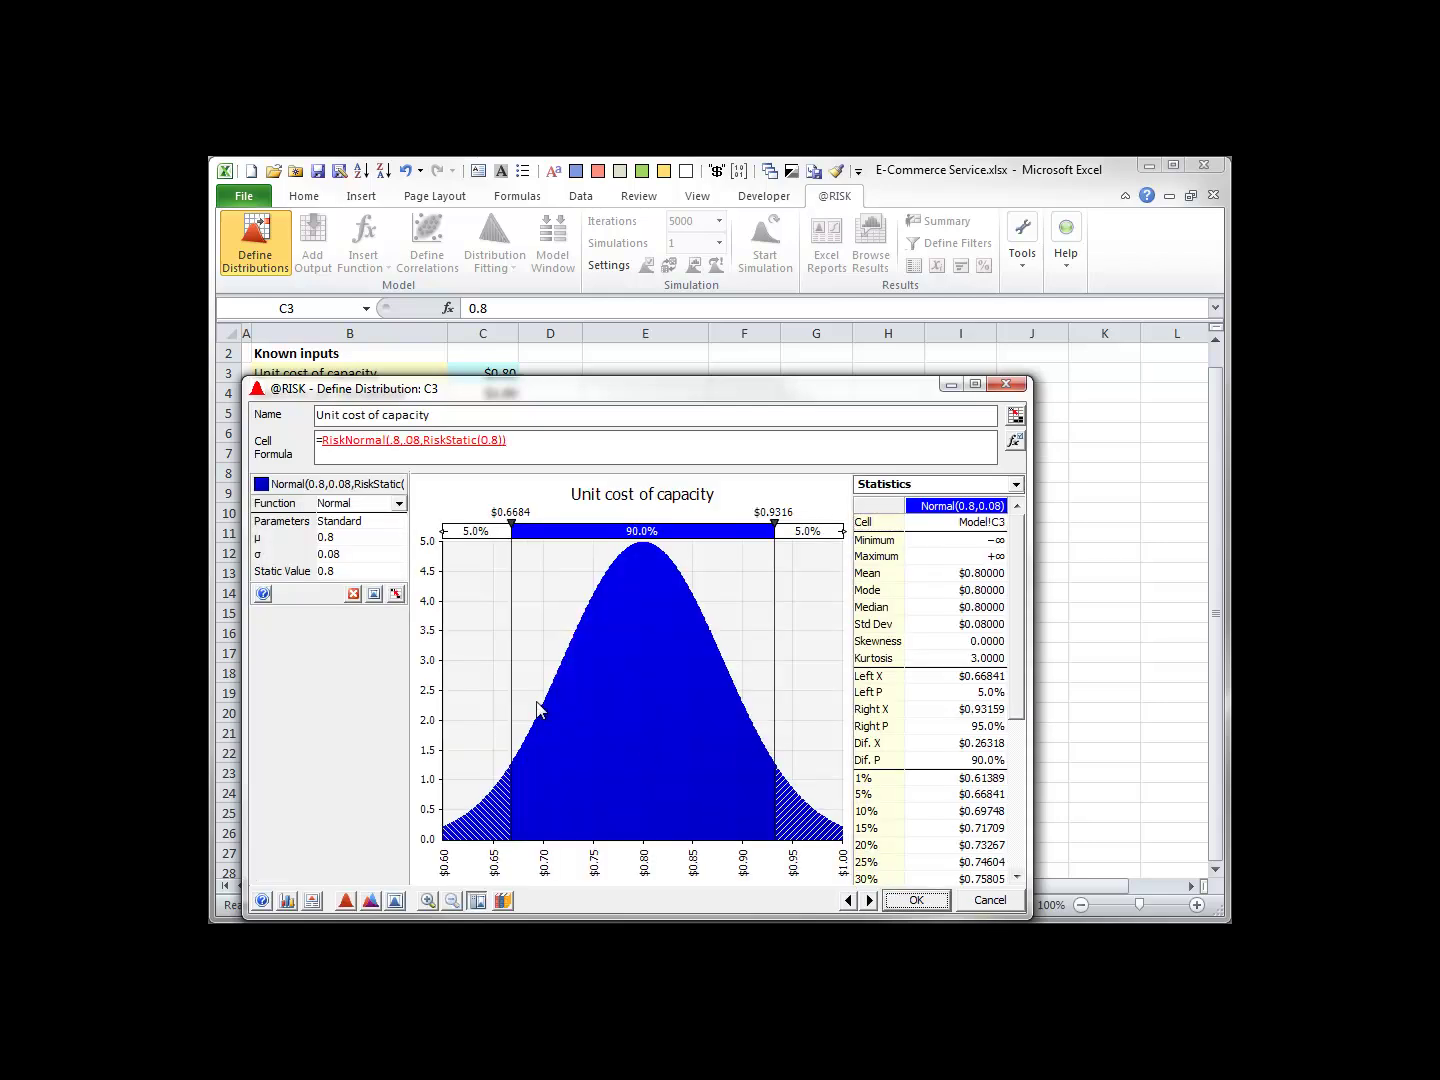
click(339, 555)
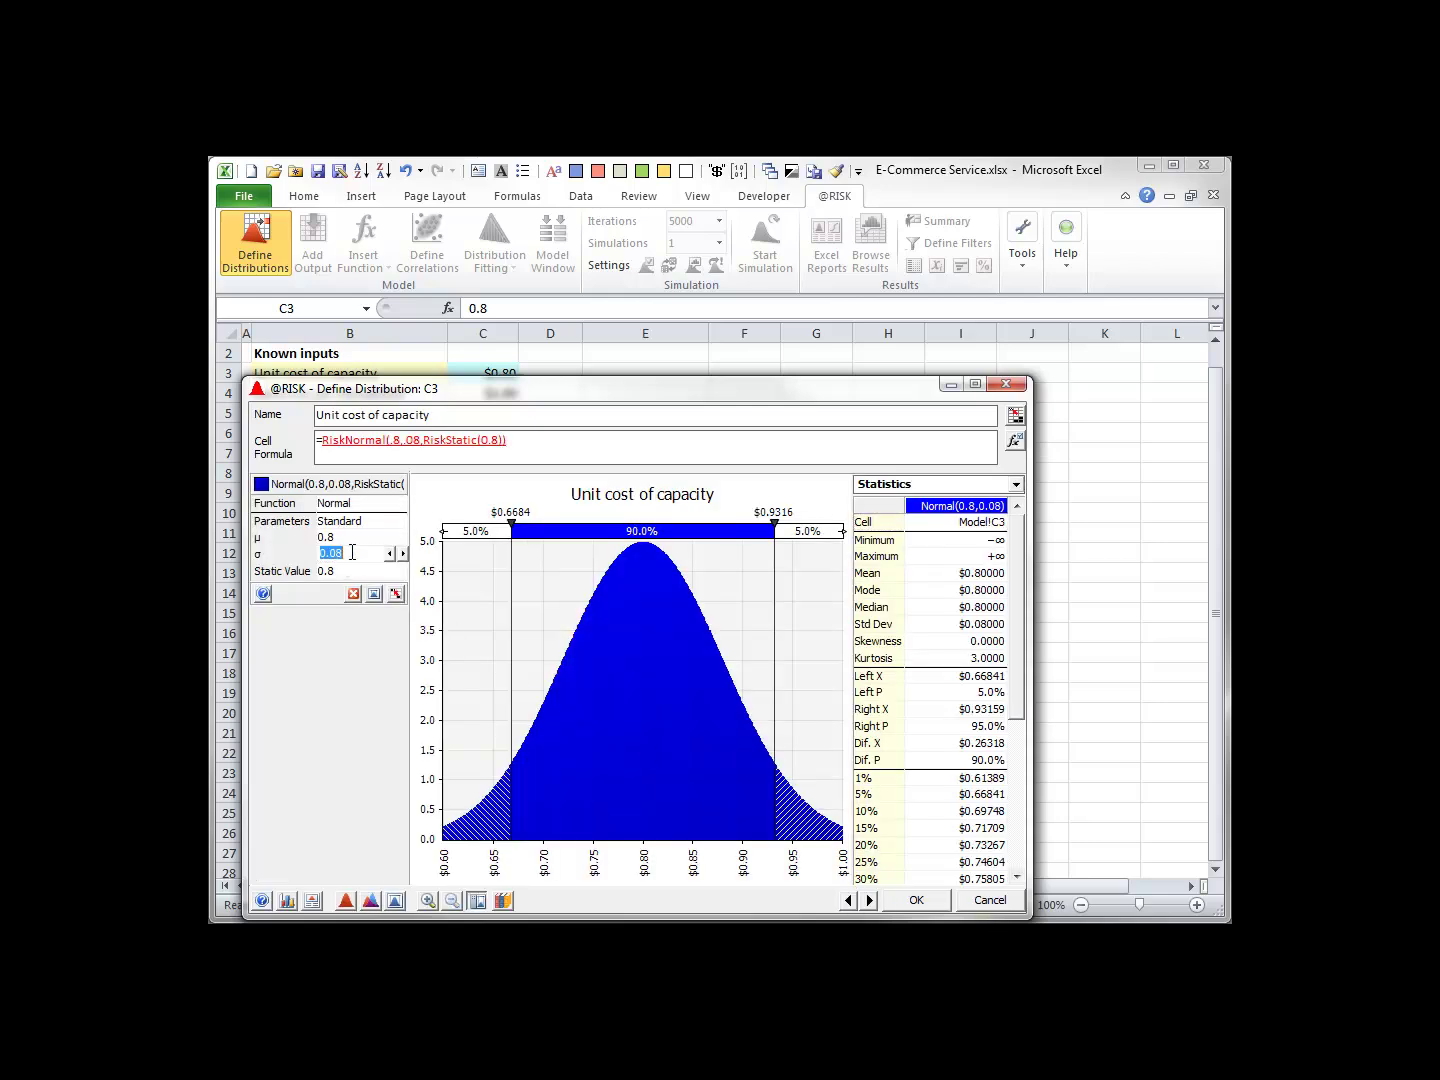
text(.03)
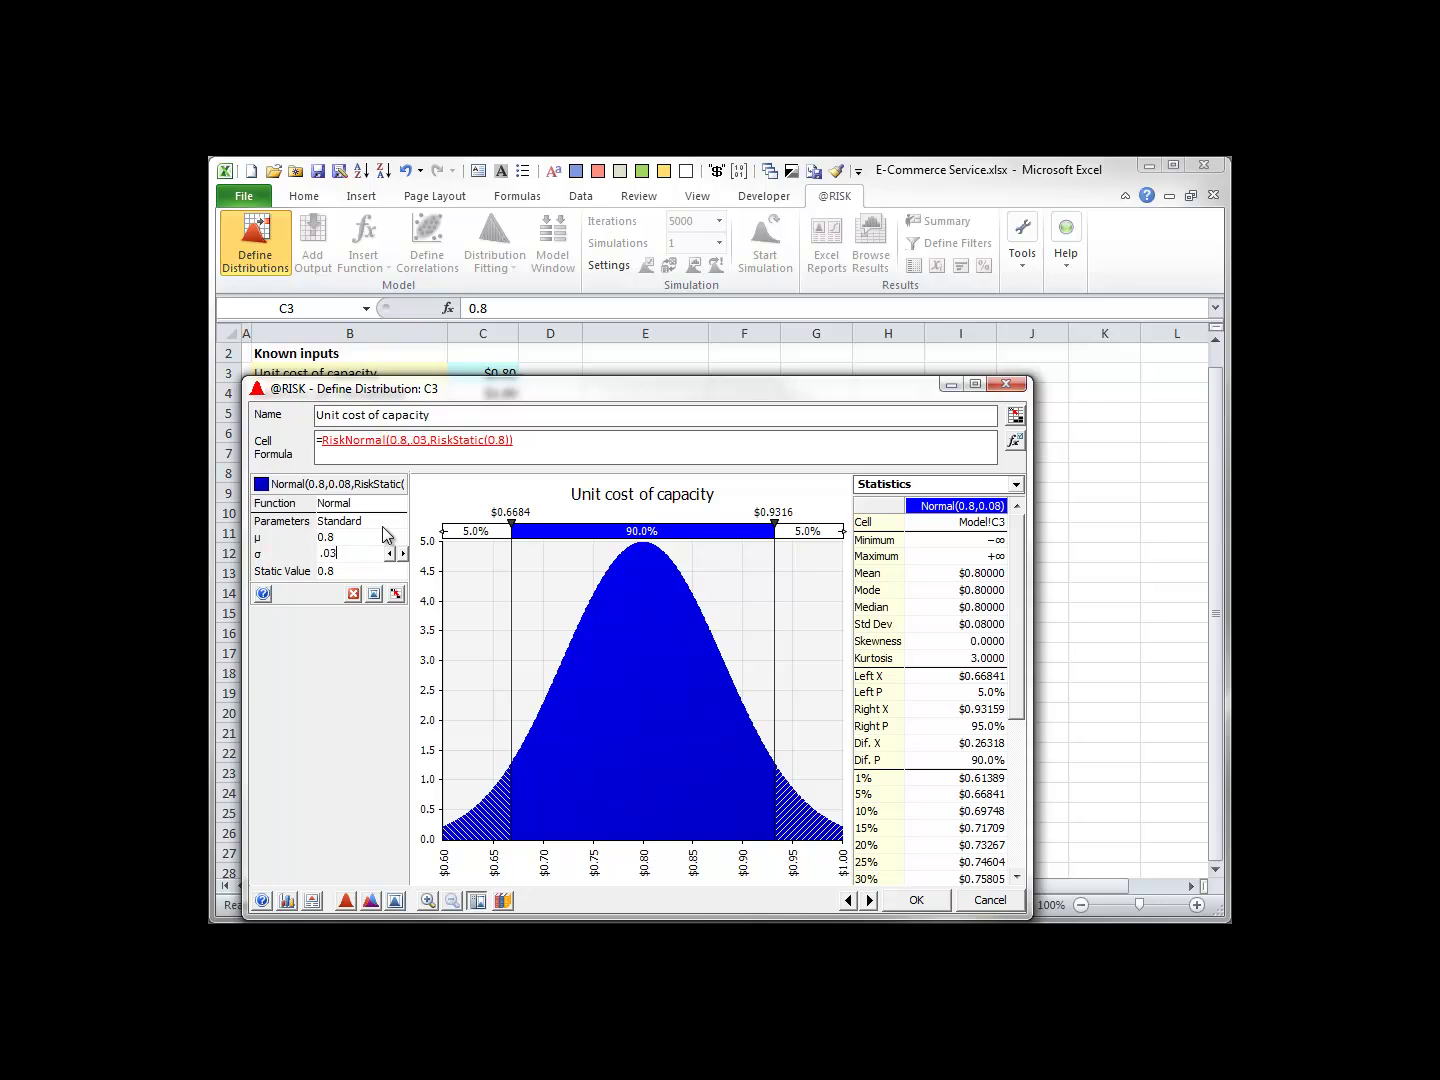
click(915, 899)
- Define revenue per transaction in C4 as a normal distribution with mean 1 and standard deviation 0.05
click(498, 394)
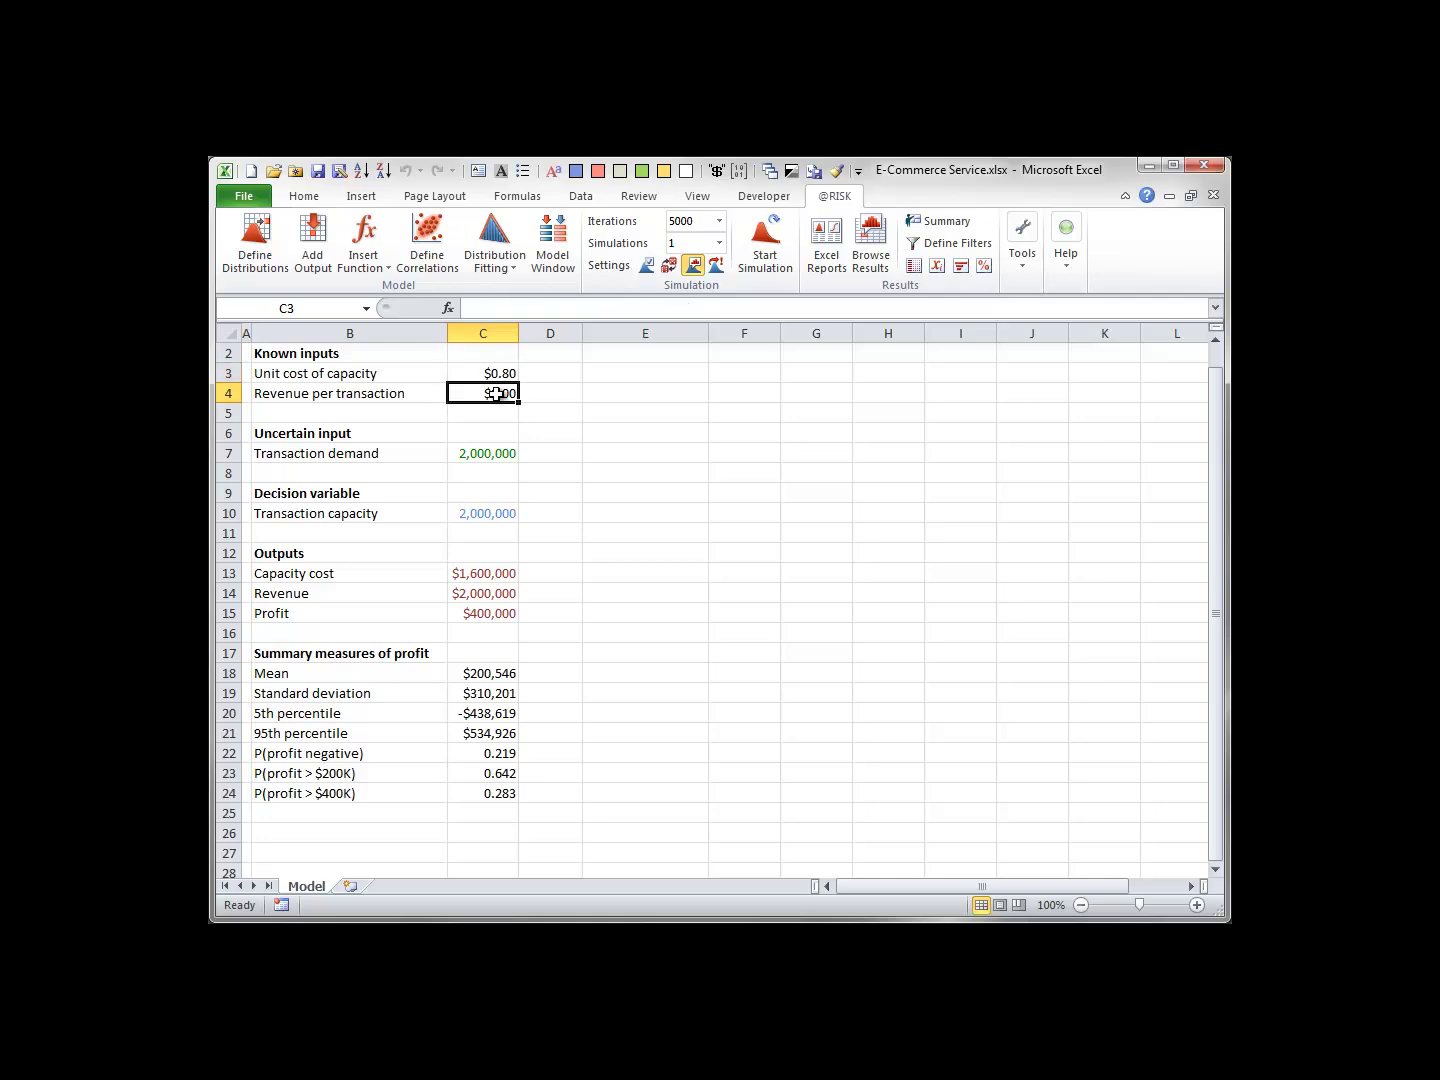
click(238, 223)
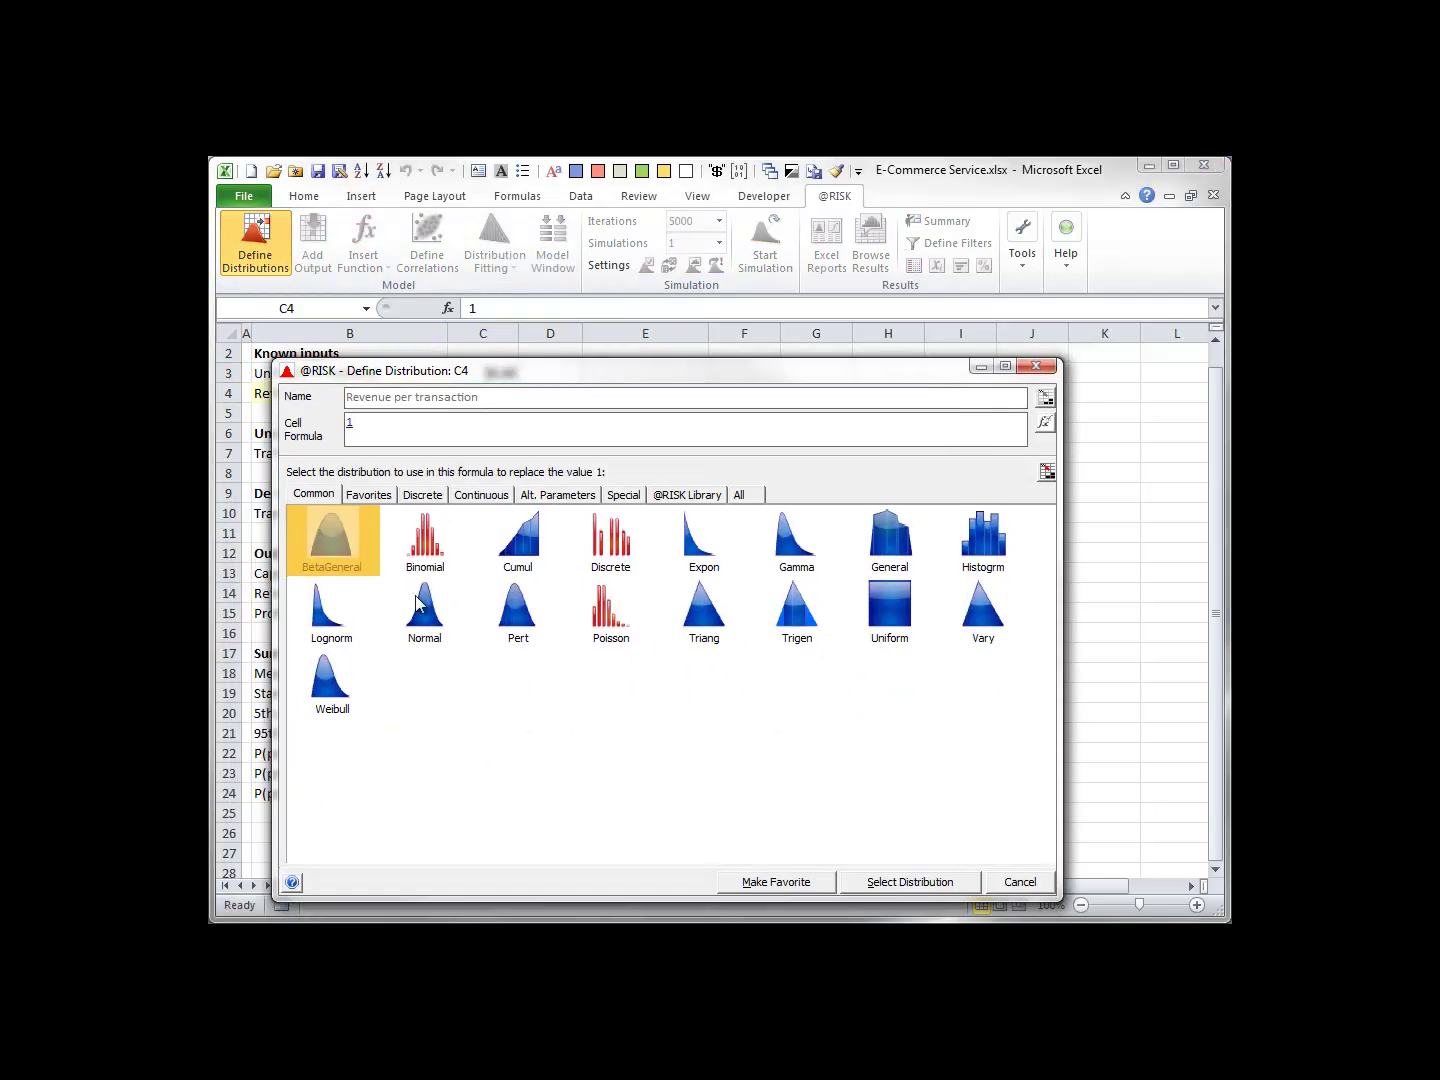
click(890, 879)
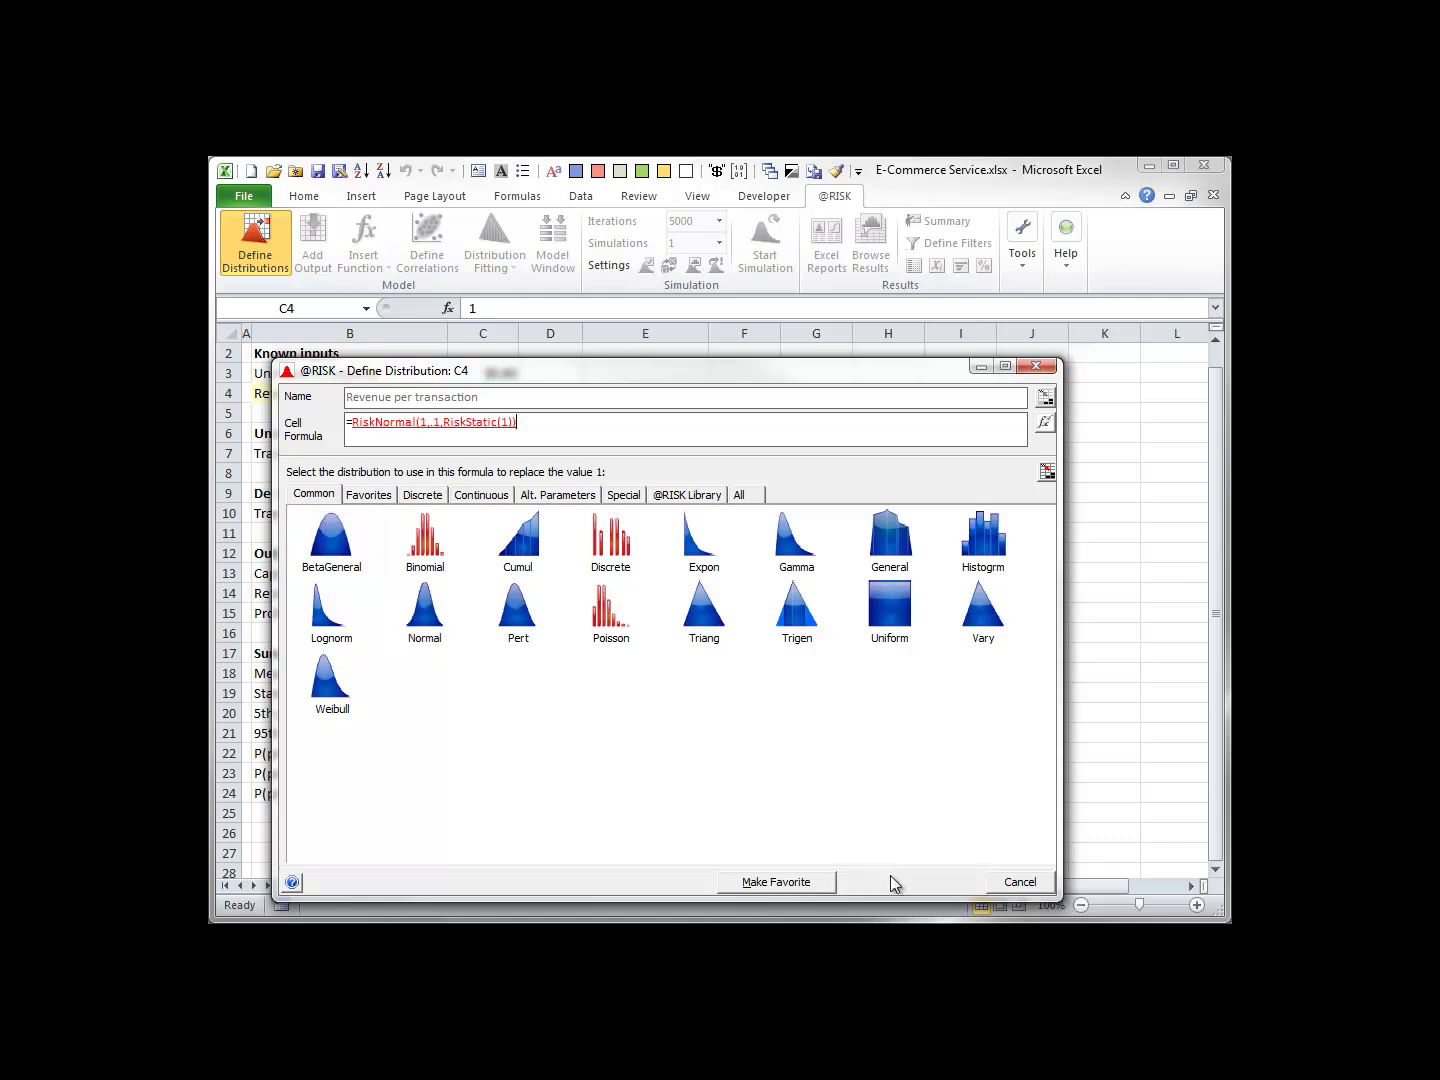
click(367, 536)
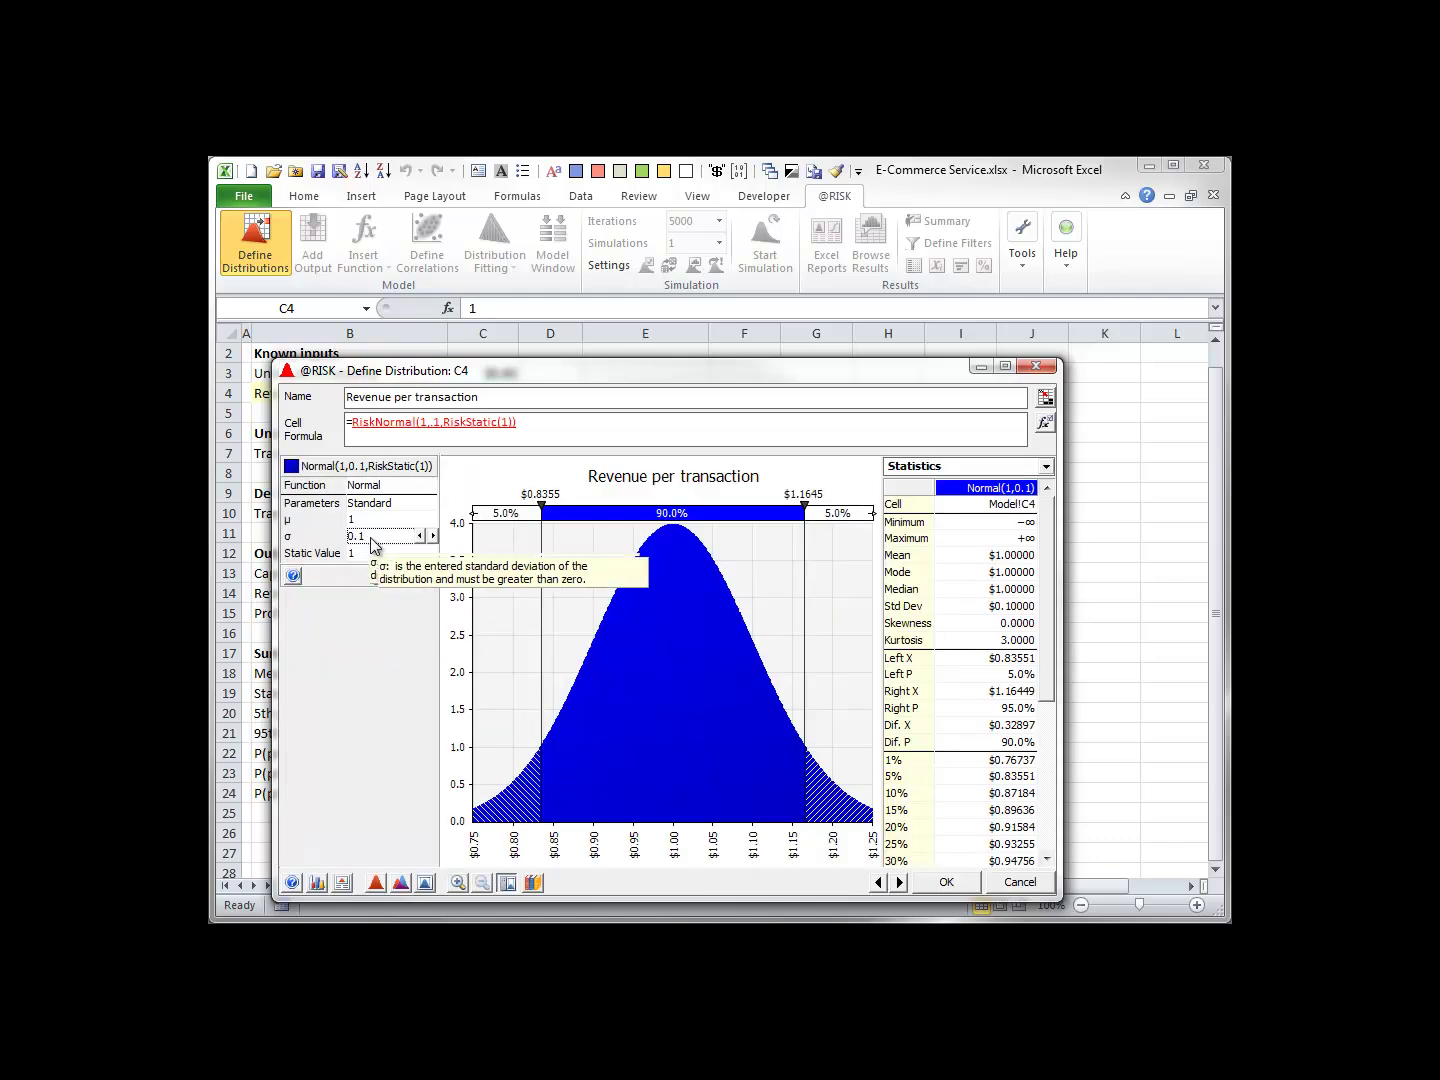
text(.05)
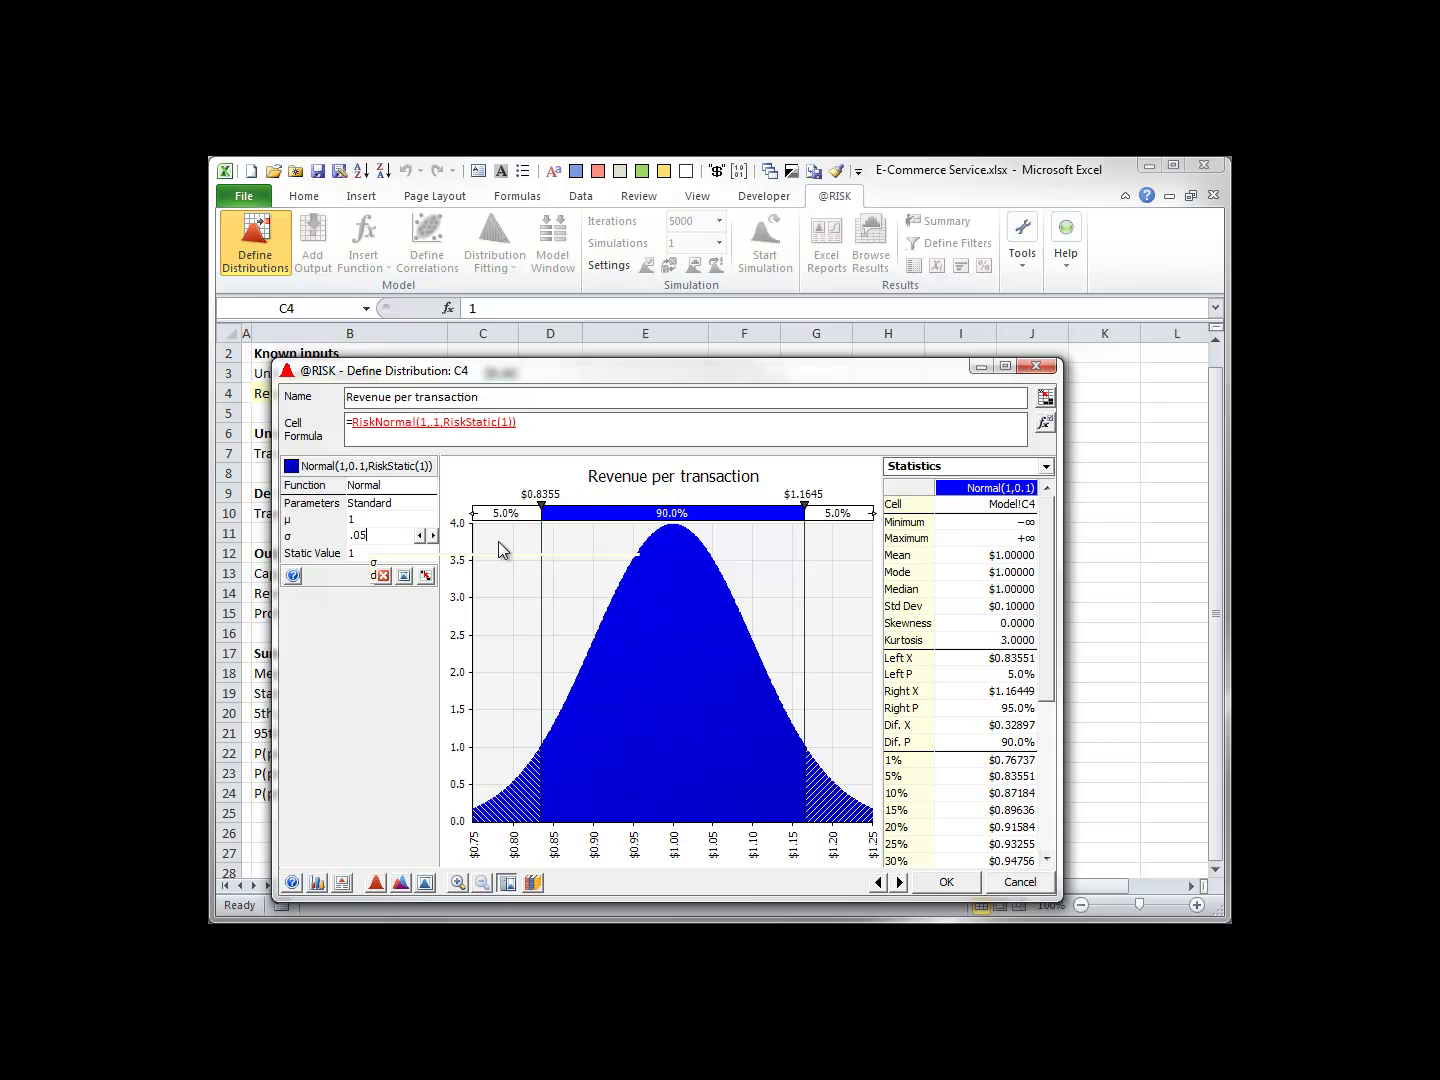
click(936, 881)
- Colour the font of cells C3 and C4 with the recently used green to mark them as uncertain inputs
drag(481, 373, 482, 392)
click(299, 198)
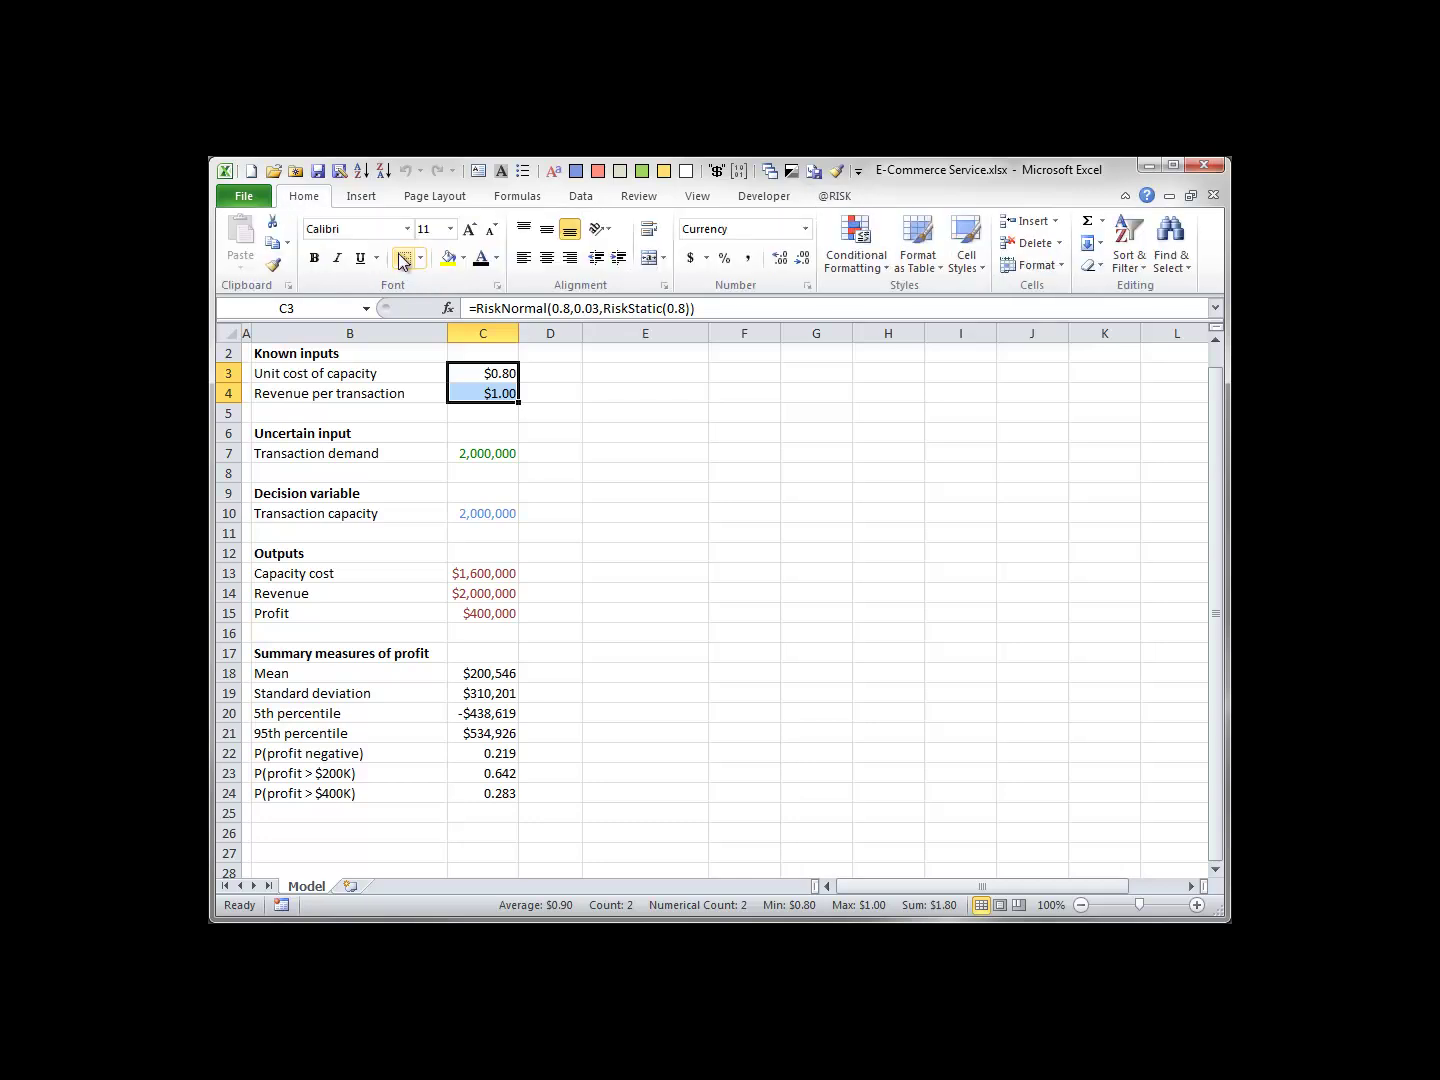
click(496, 258)
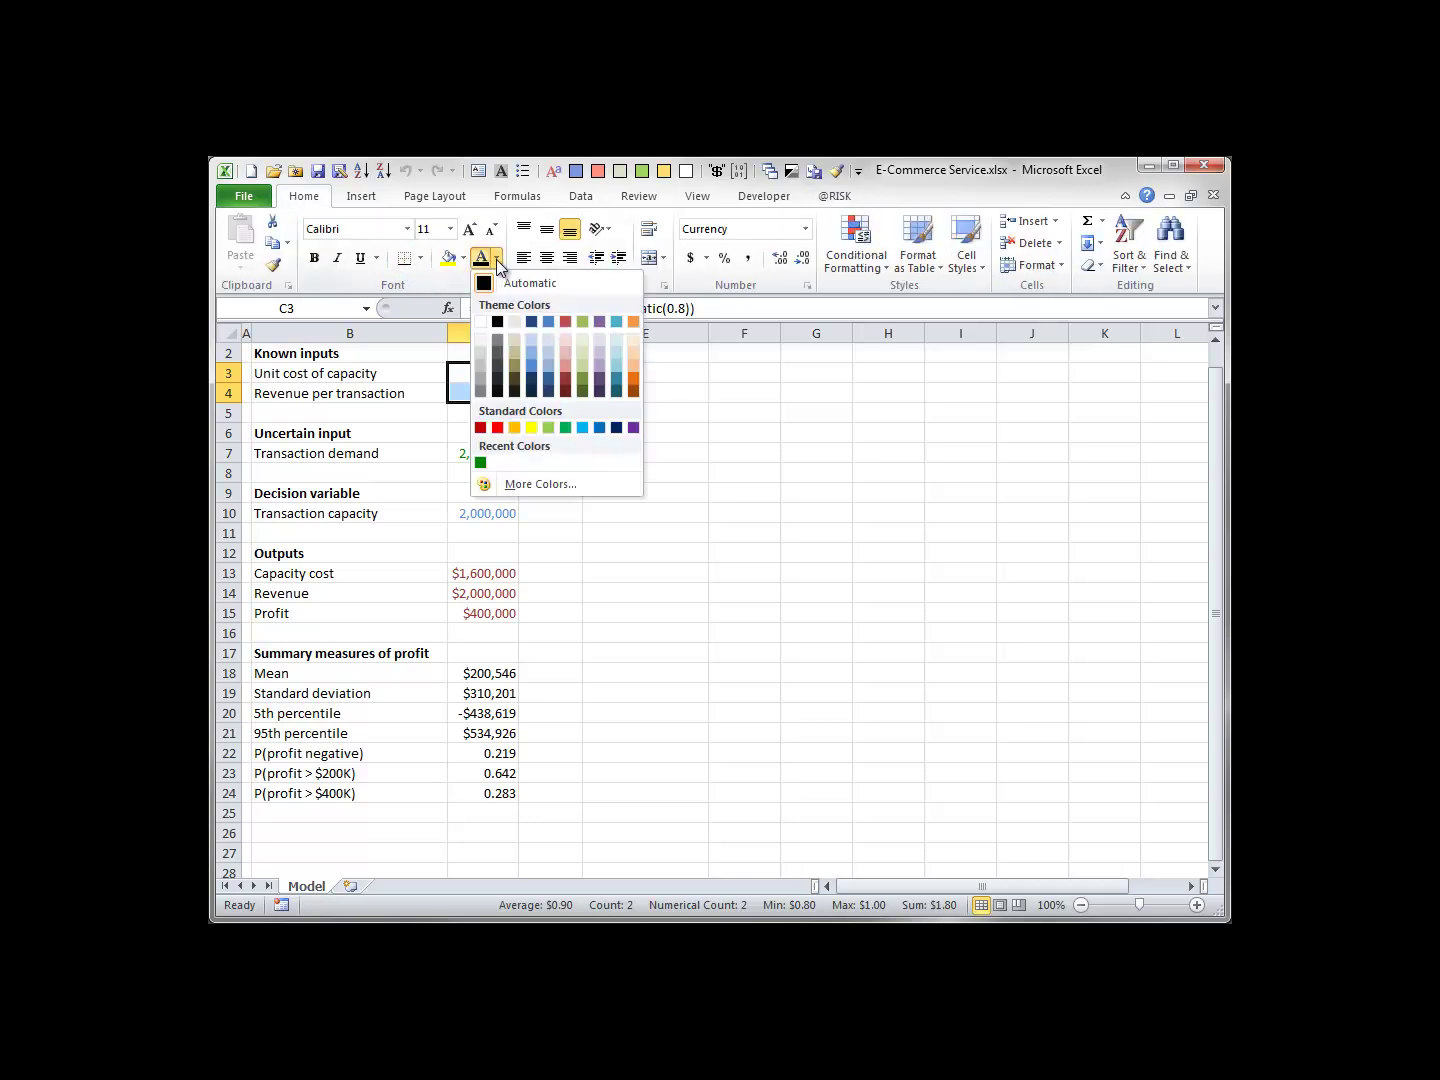
click(480, 463)
- Inspect the RiskNormal formulas in C3 and C4, leaving both as they are
double_click(482, 371)
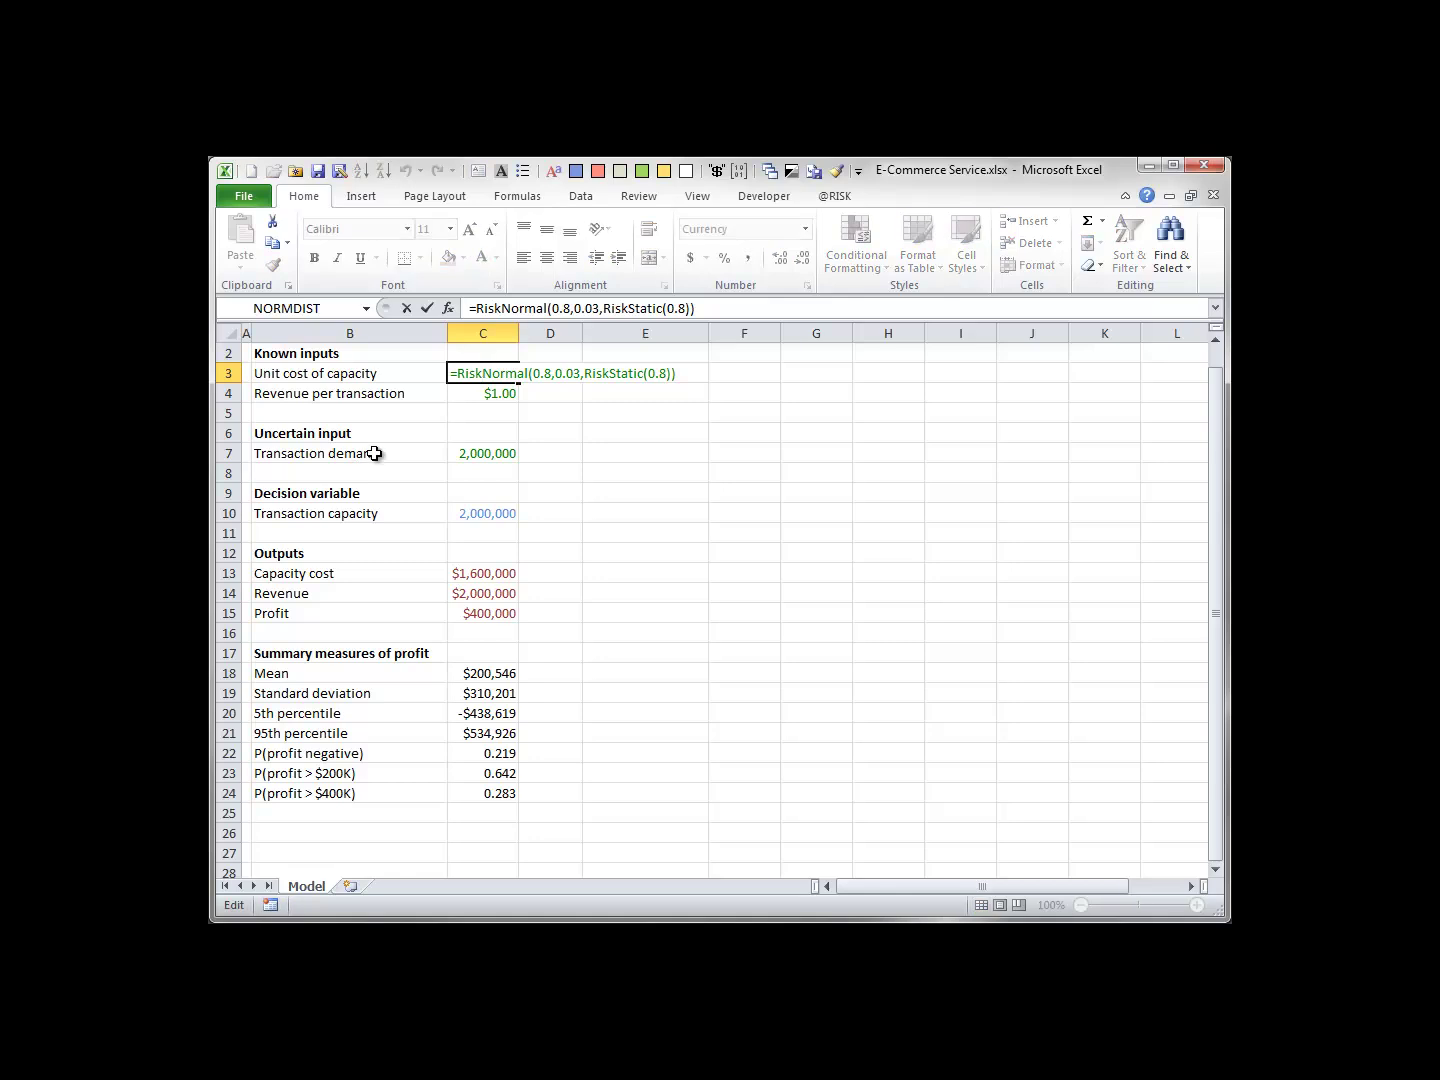
double_click(473, 391)
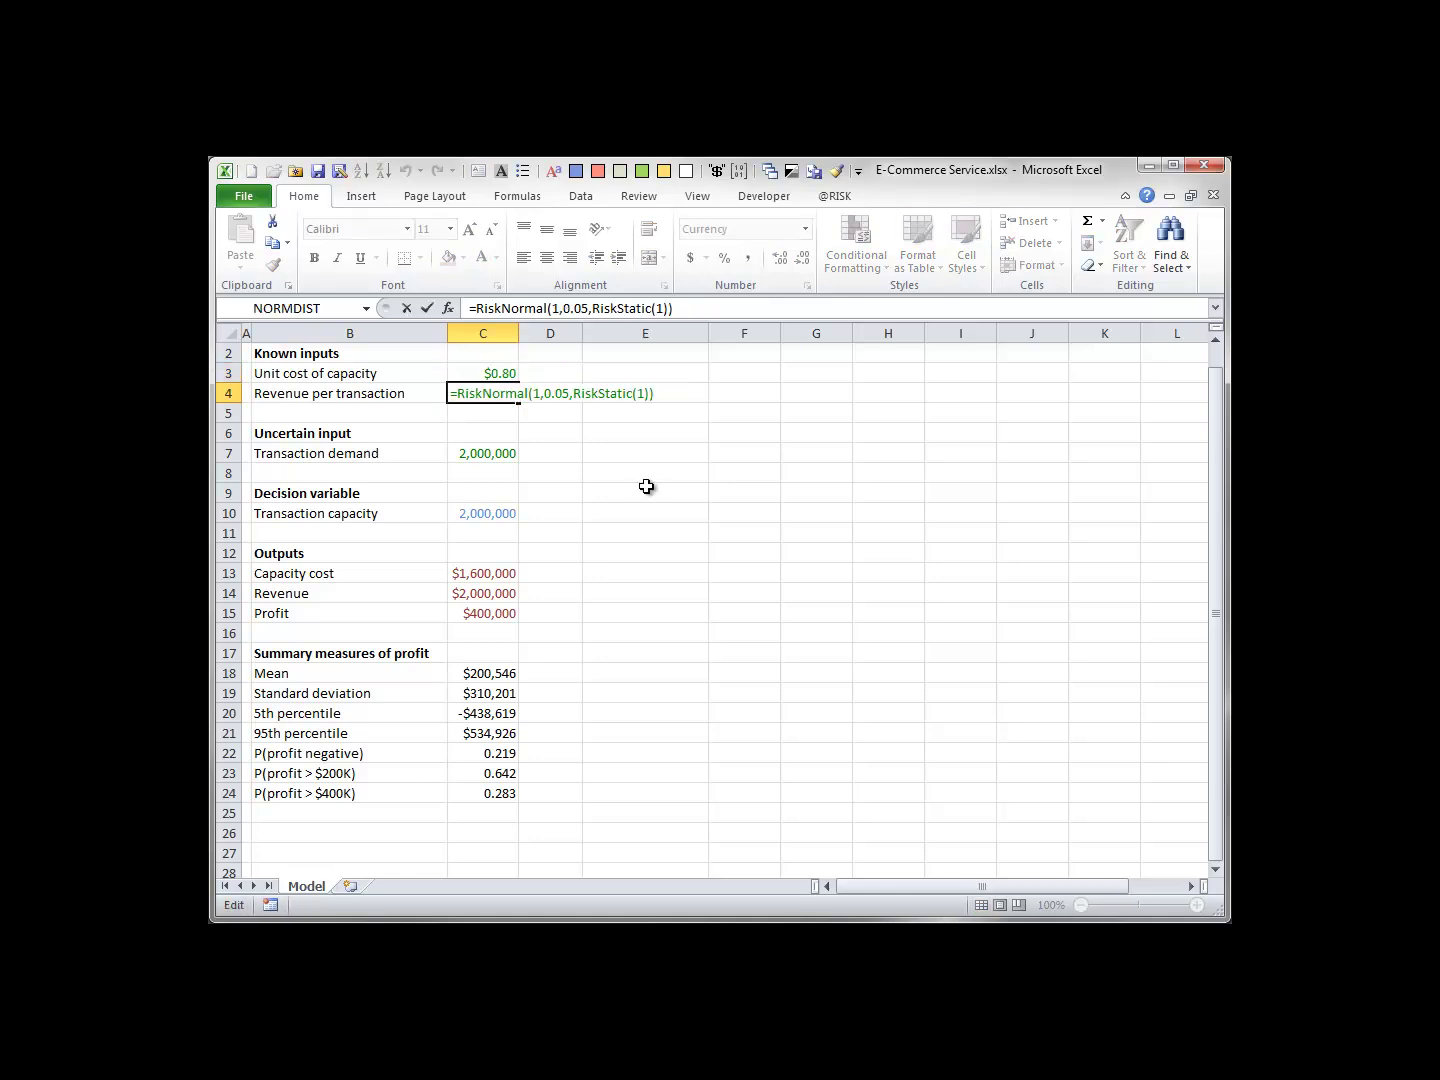
key(Escape)
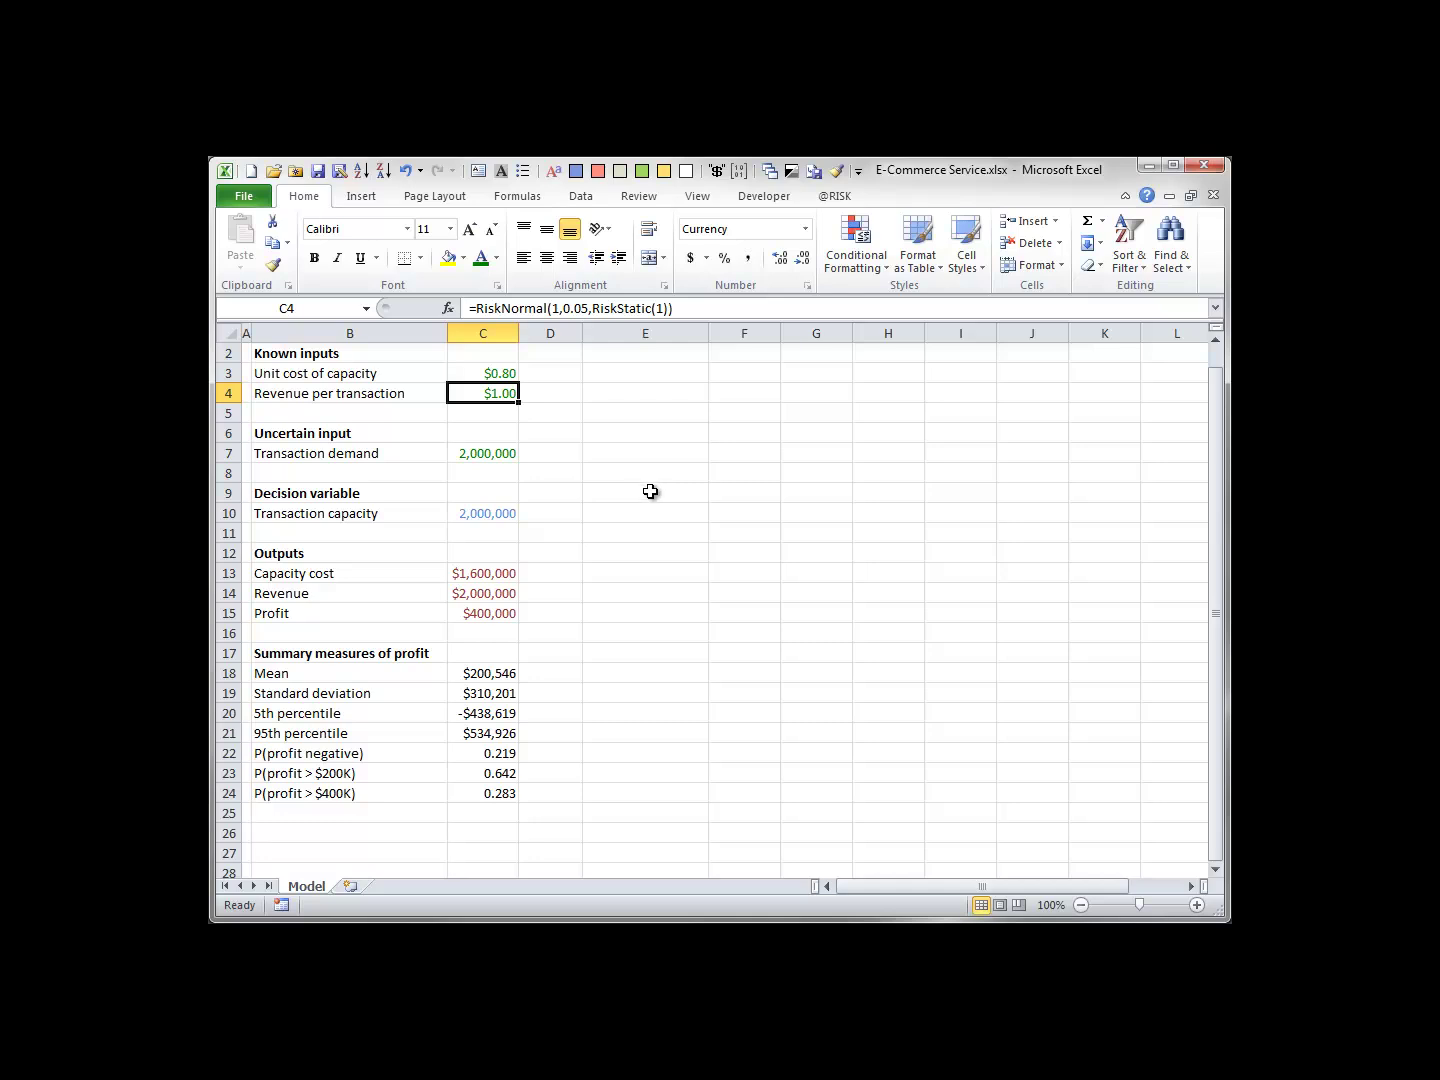
- Run the simulation with the profit cell C15 selected and show the profit results as a correlation coefficients tornado graph
click(484, 613)
click(835, 196)
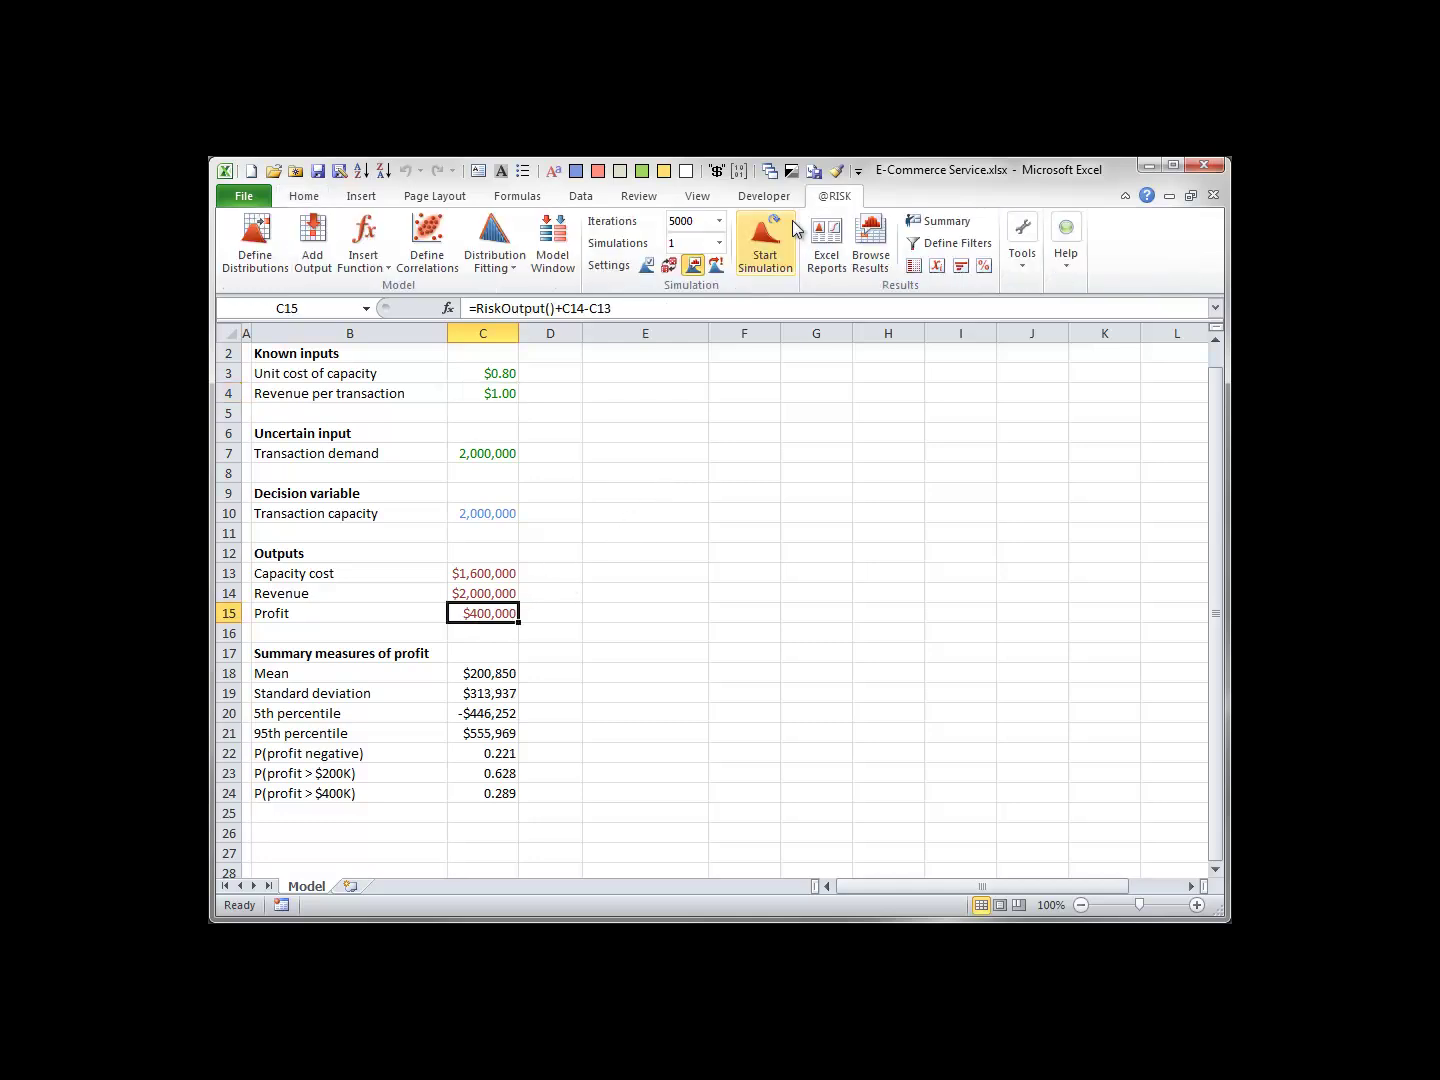
click(765, 240)
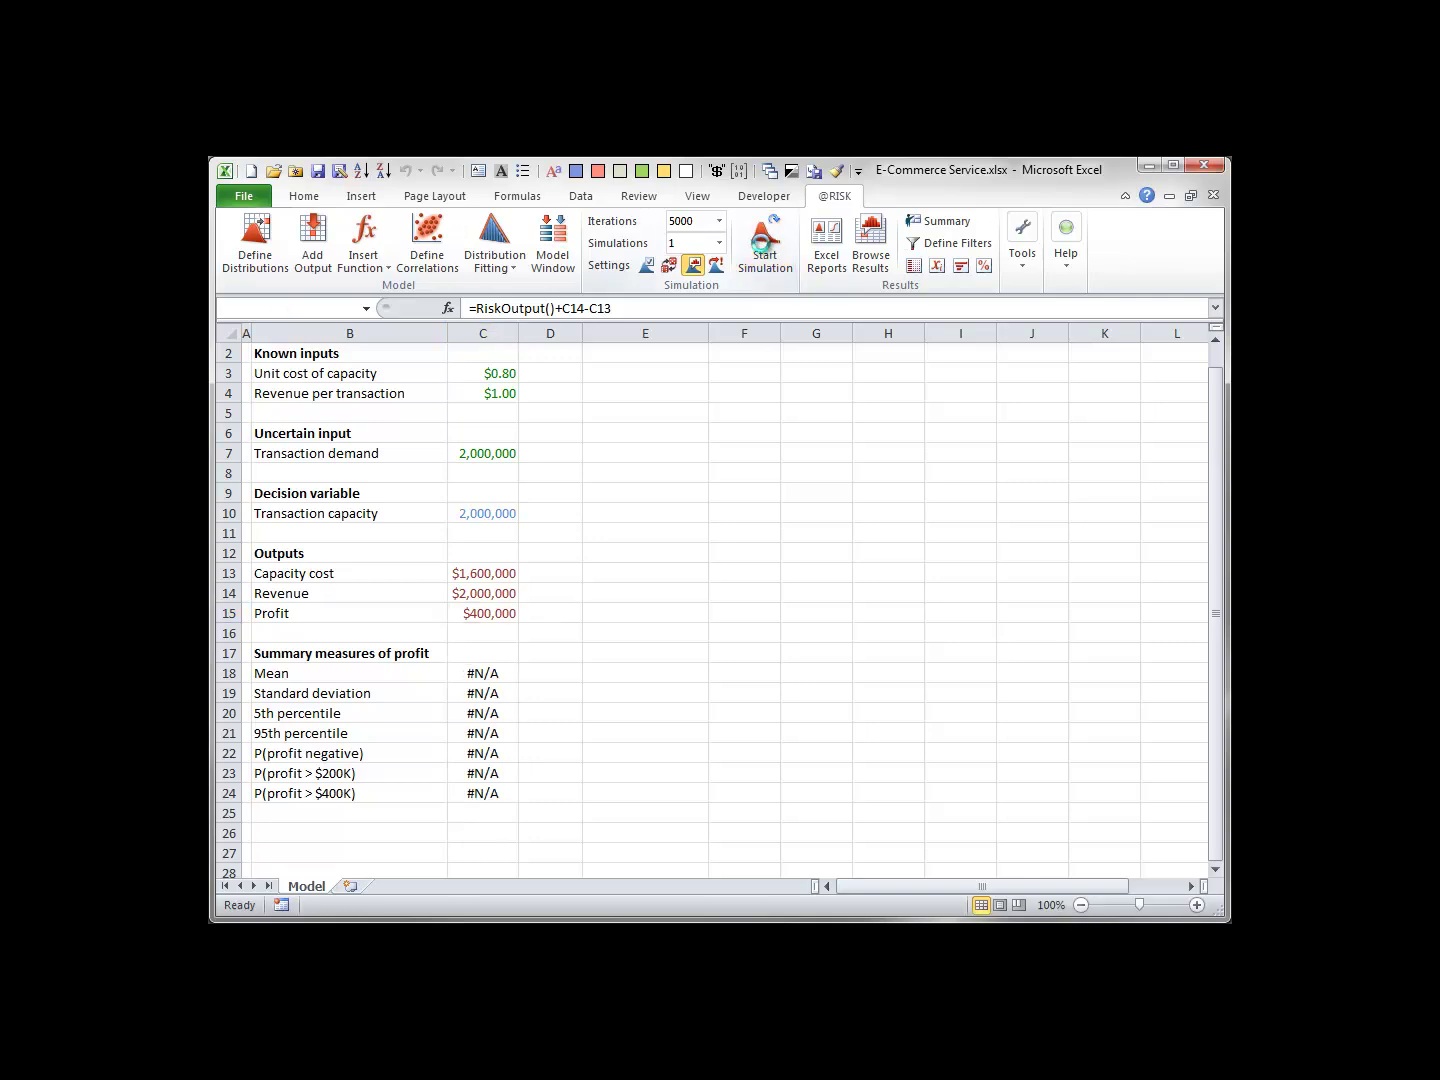
drag(921, 478, 655, 344)
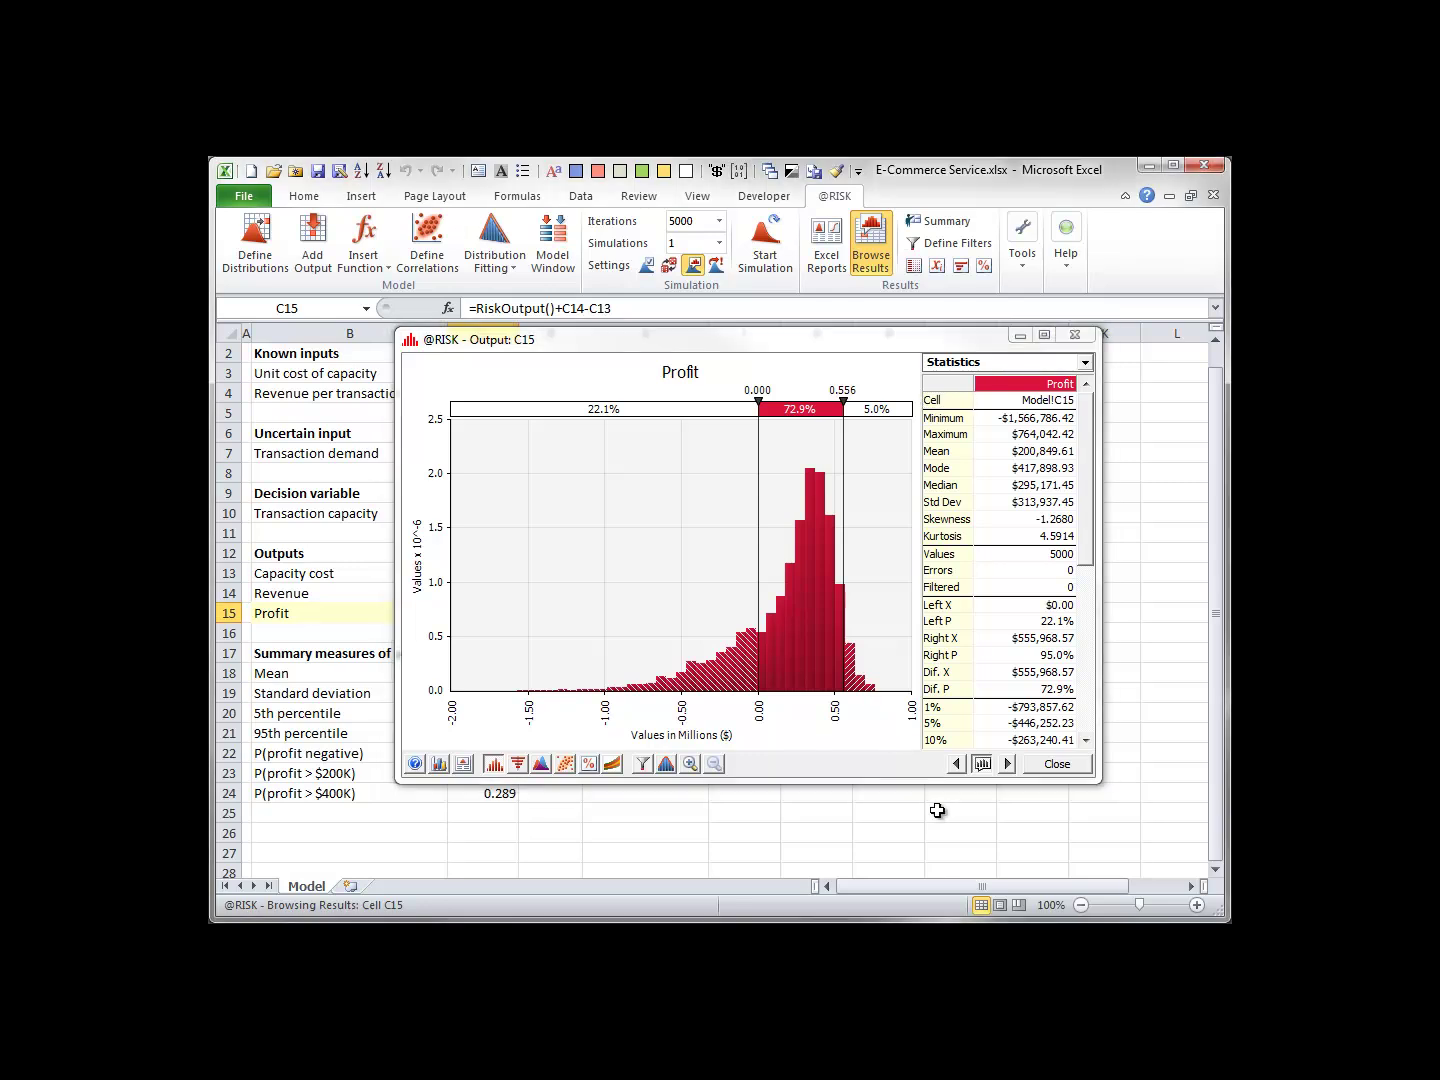
click(518, 764)
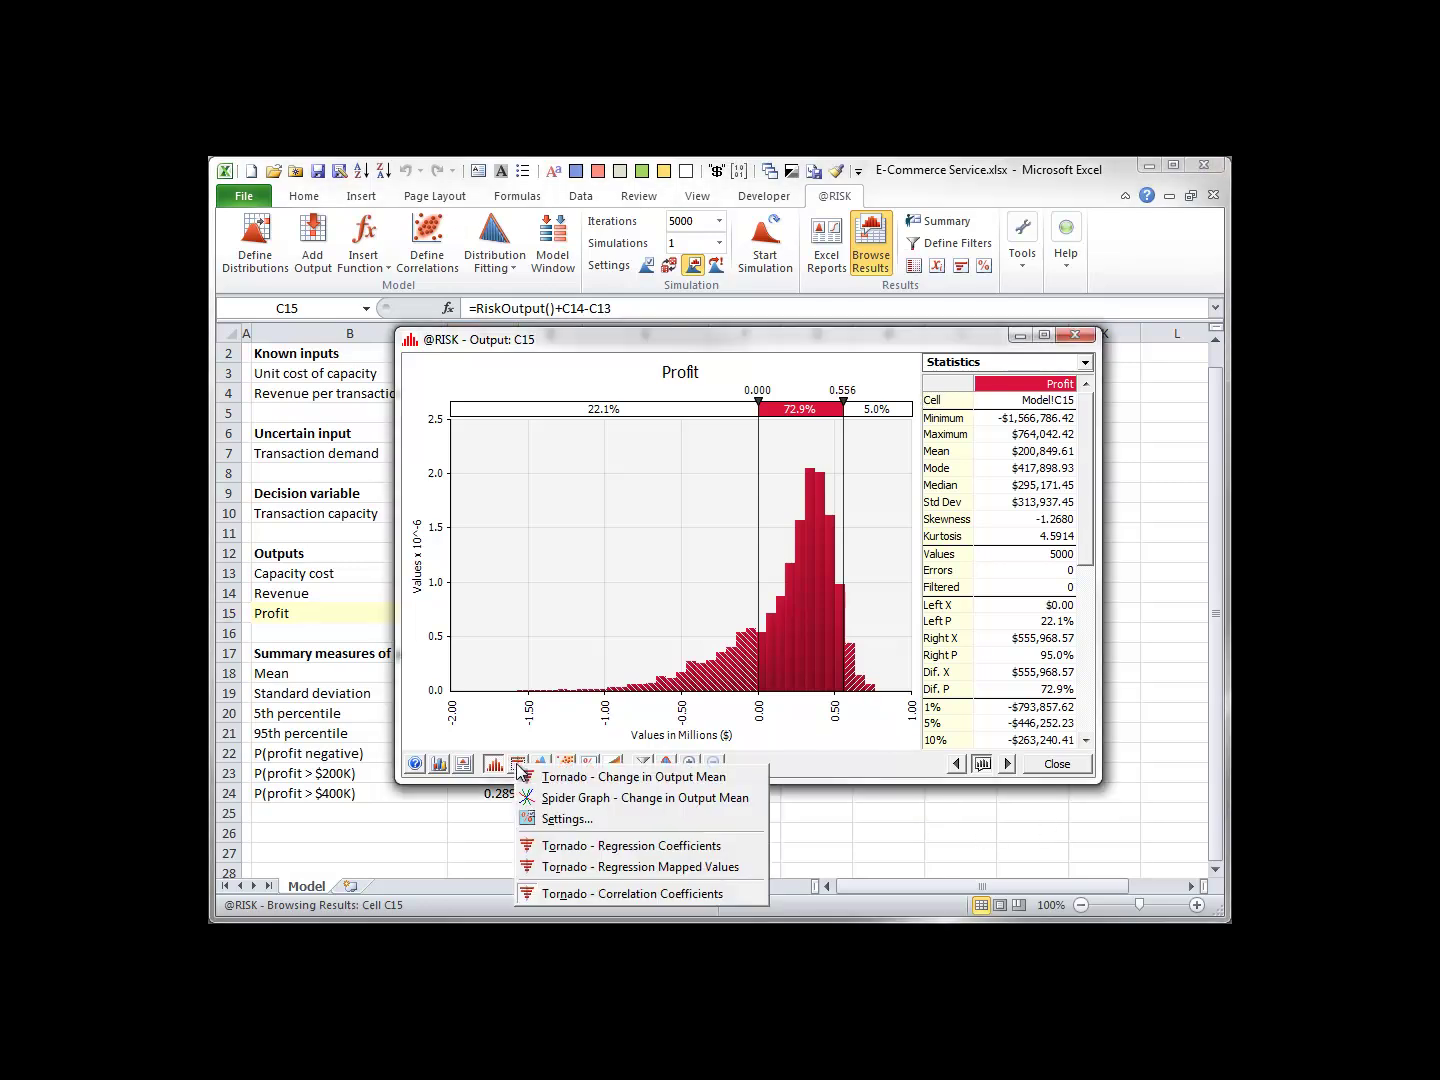
click(563, 891)
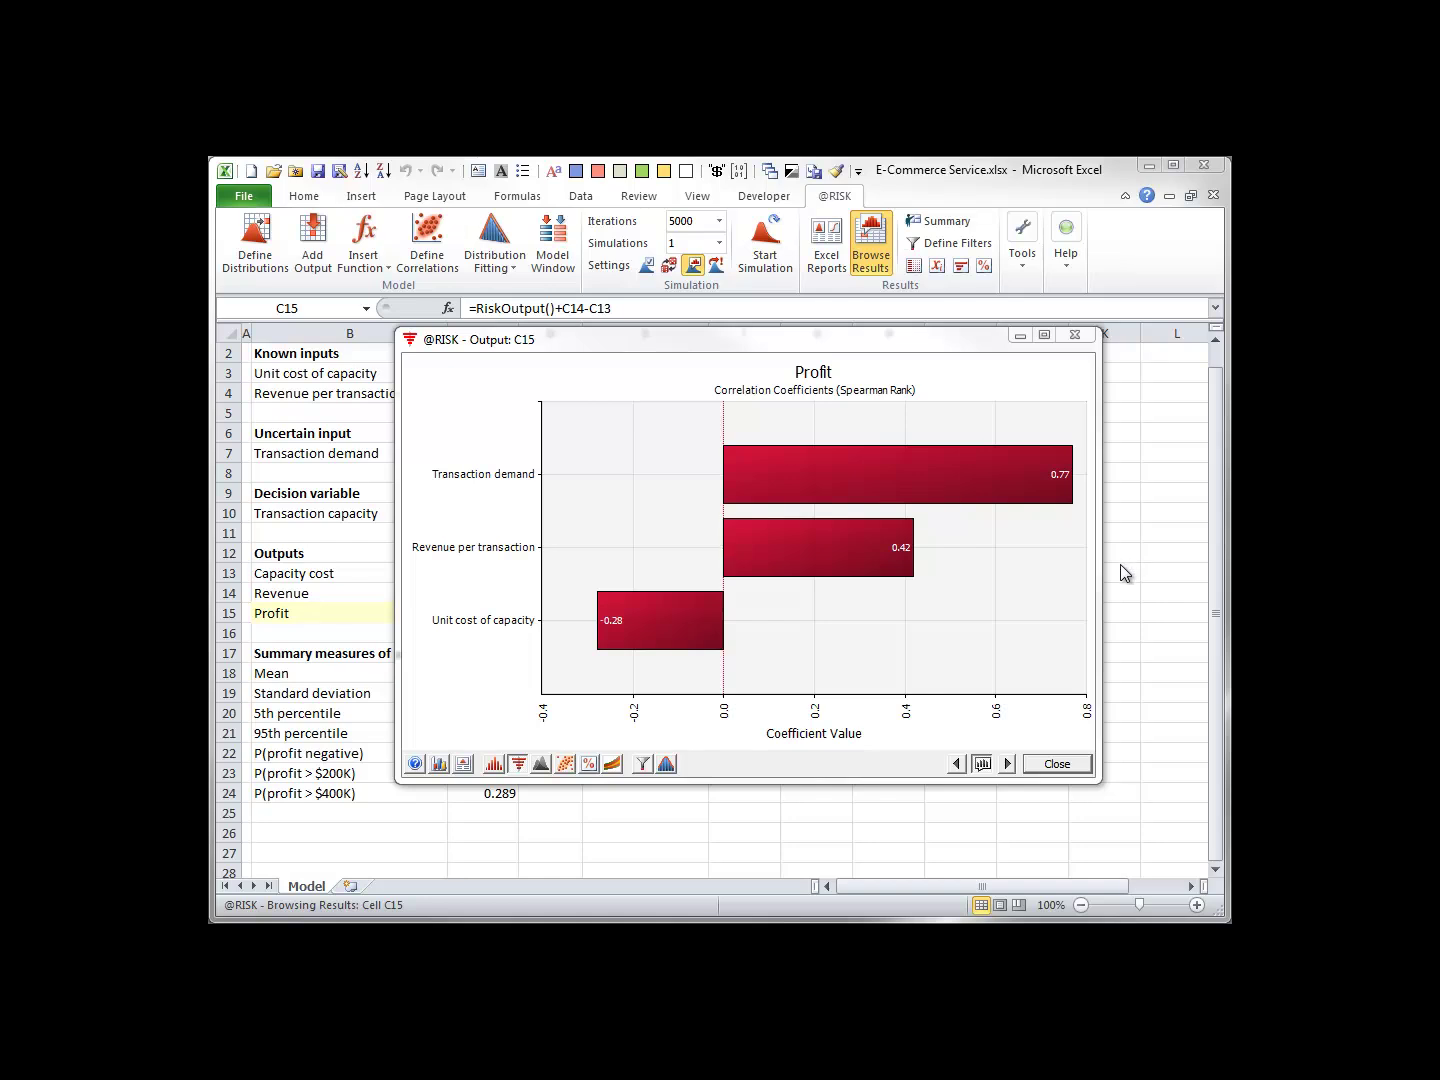
- Create a scatter plot of profit against transaction demand in C7, examine it, and close the result graphs
click(565, 764)
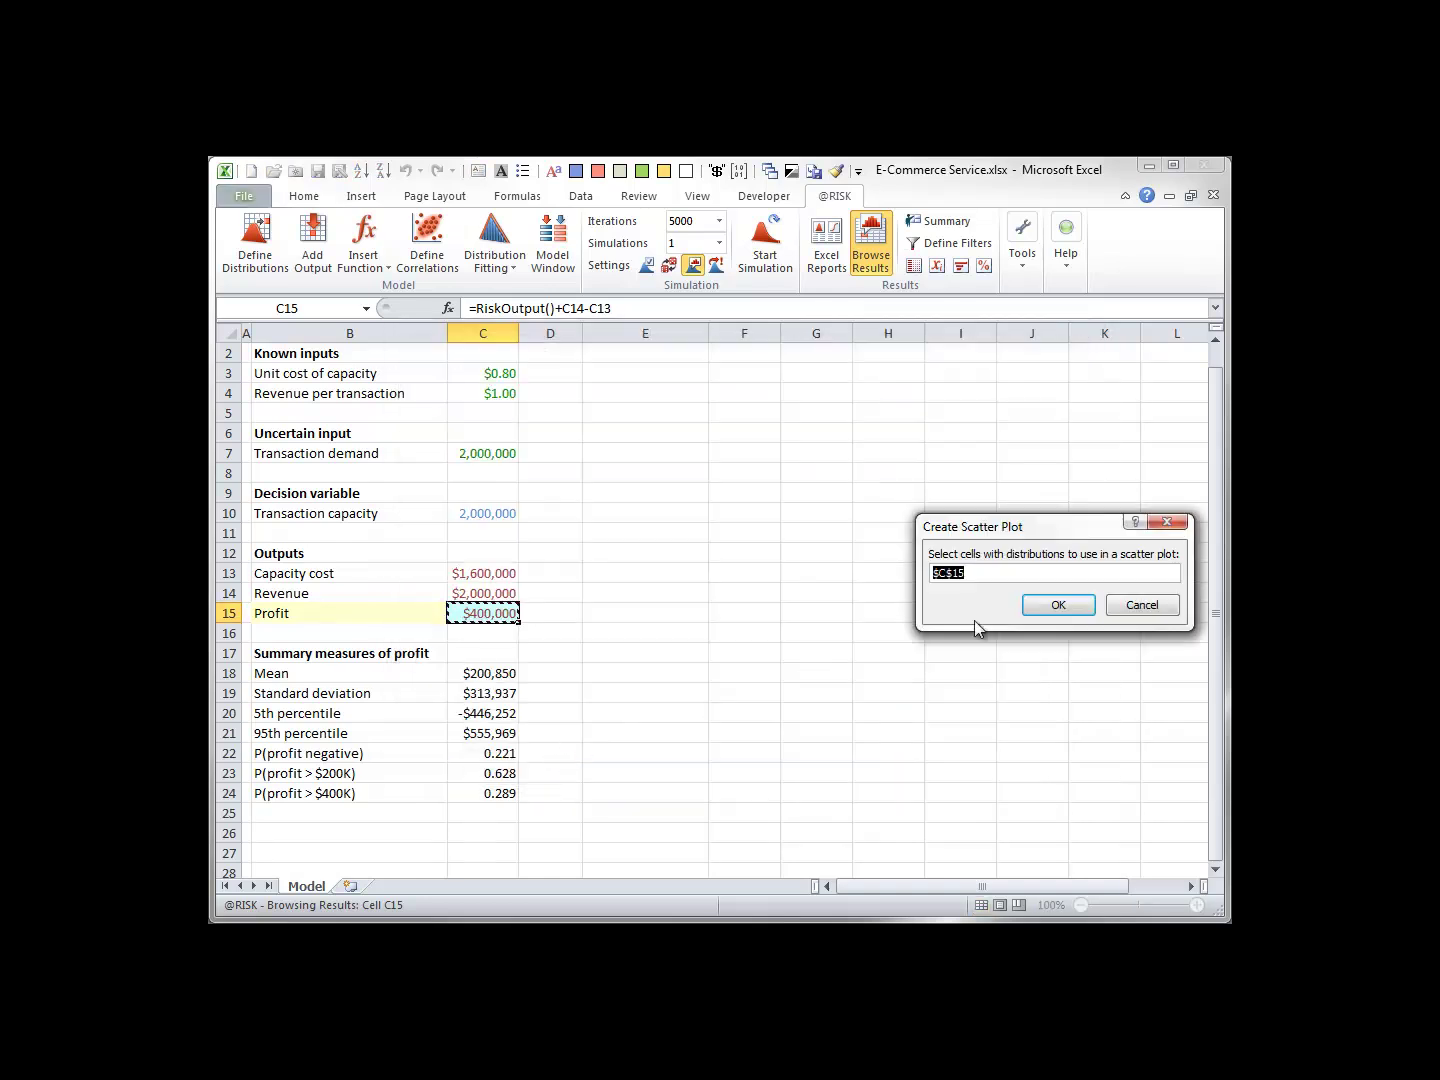
click(473, 453)
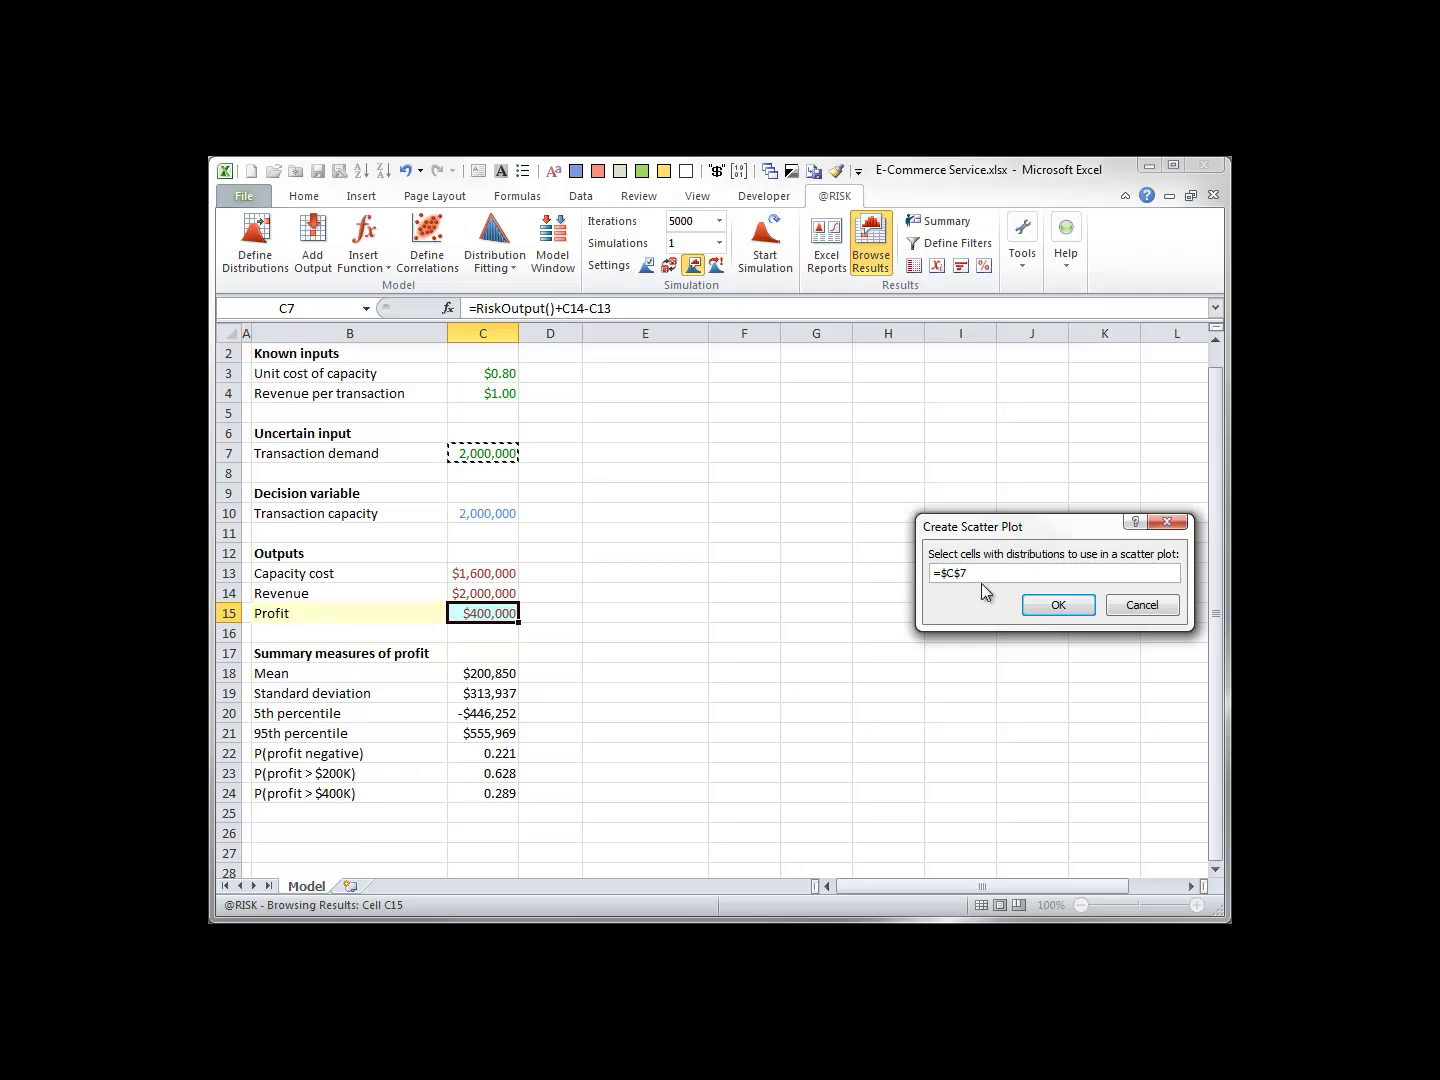
click(1052, 605)
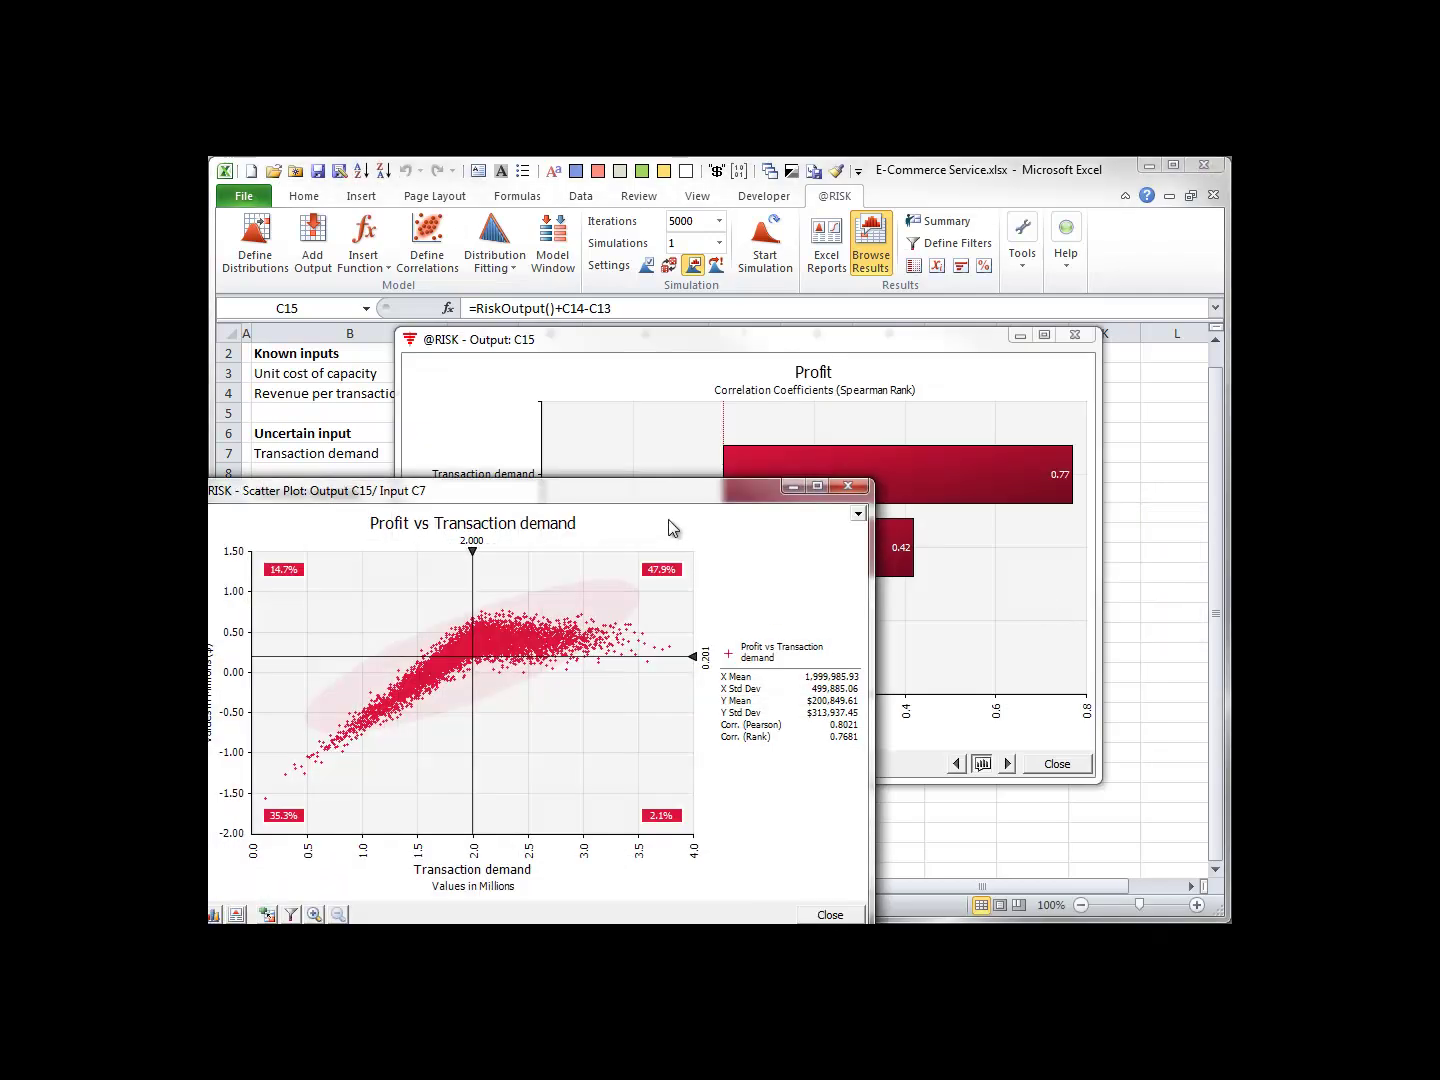
drag(686, 495, 851, 410)
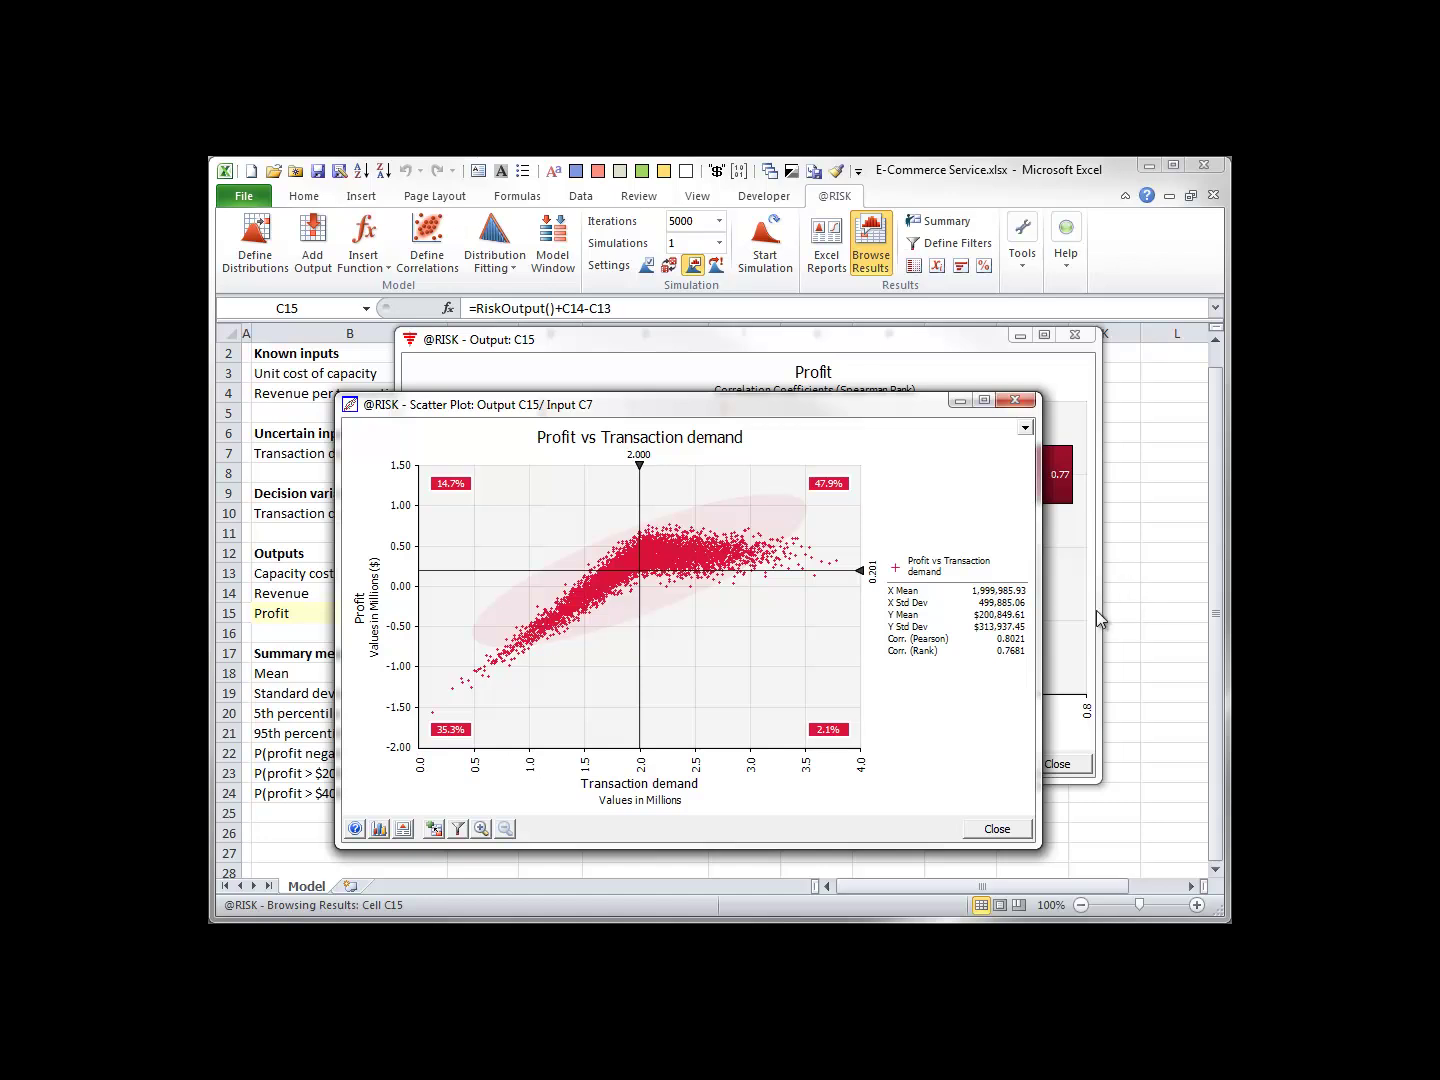
click(1001, 829)
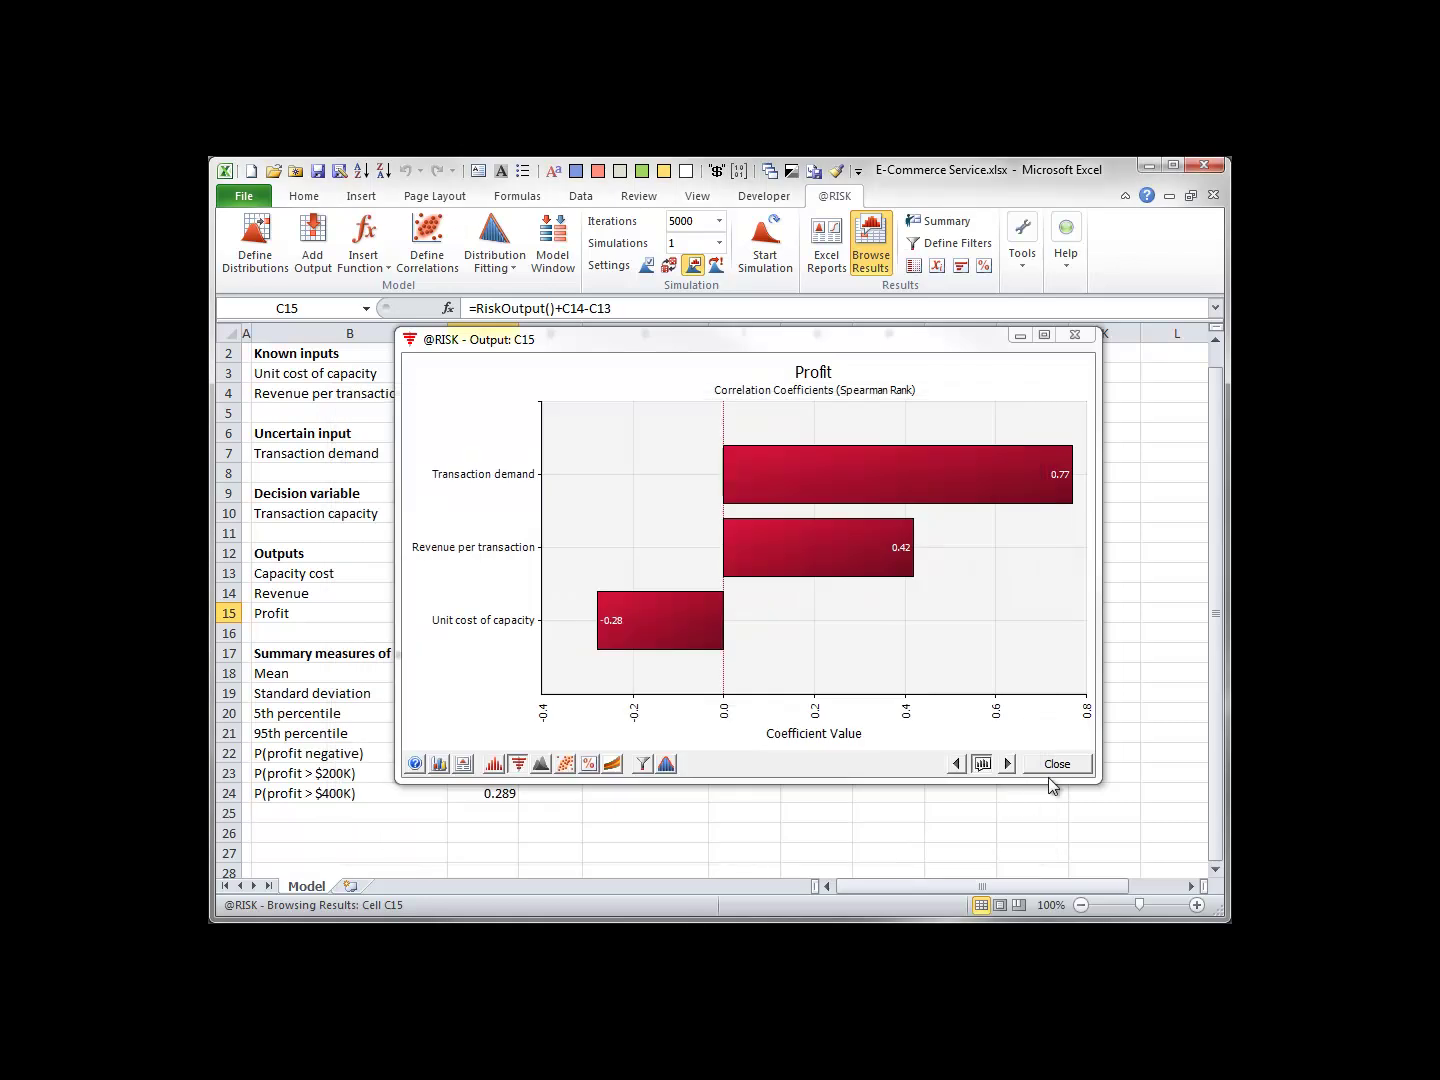
click(1058, 765)
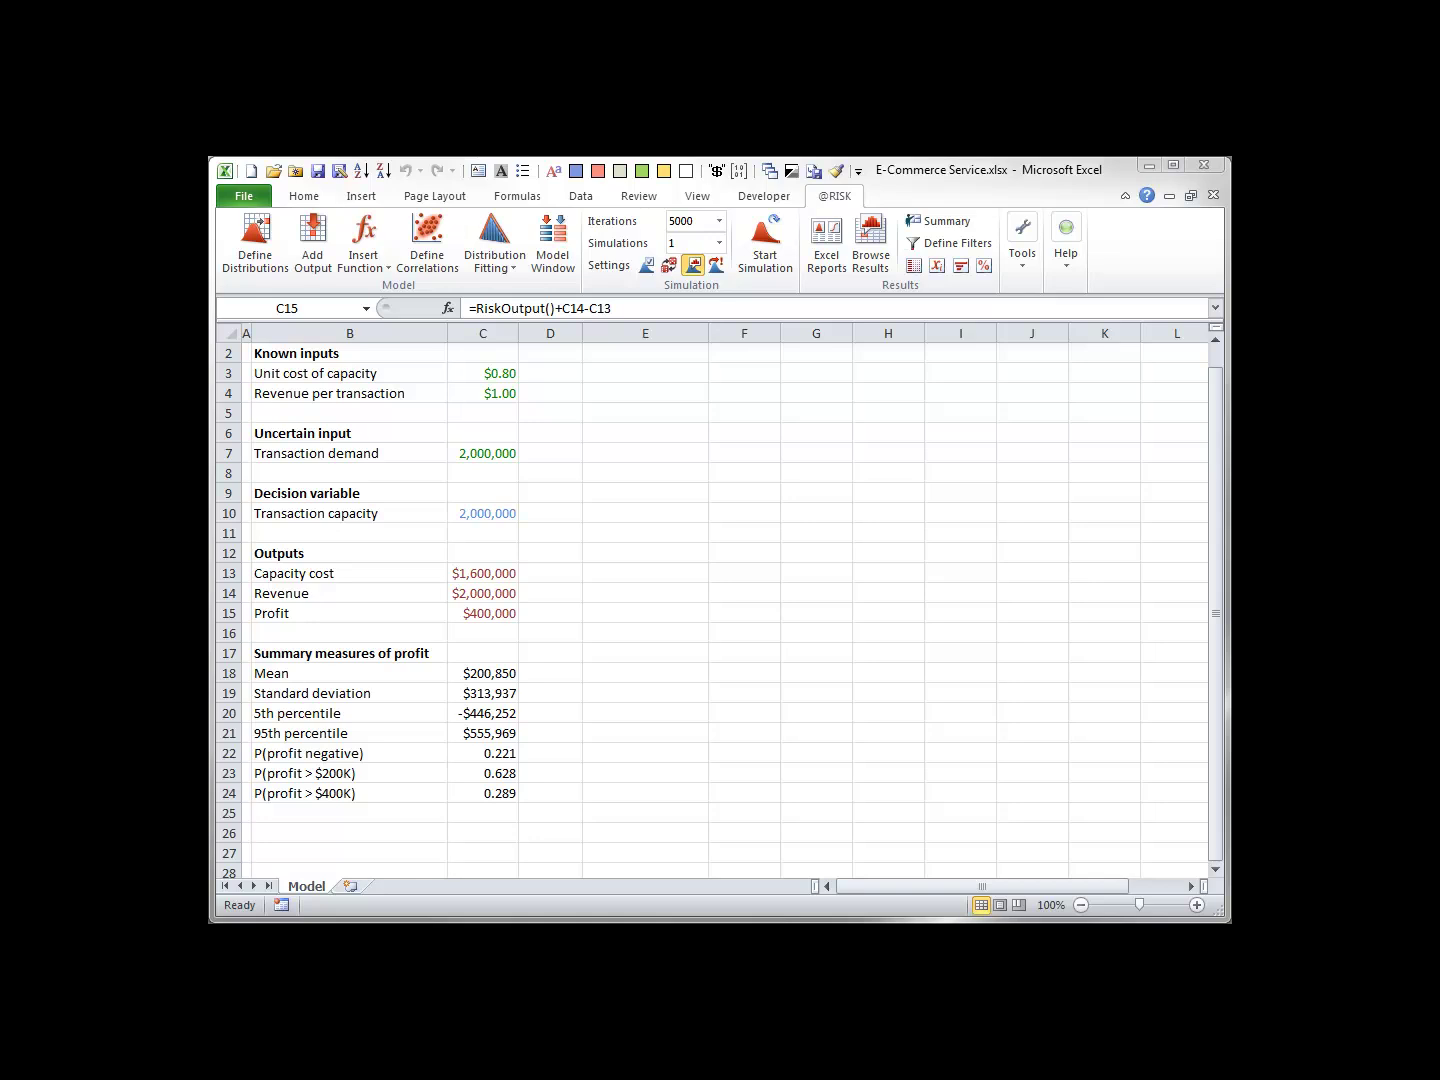
- Enter =1000000*RiskSimtable({1.2,1.4,1.6,1.8,2.0,2.2}) as the transaction capacity in C10
click(473, 513)
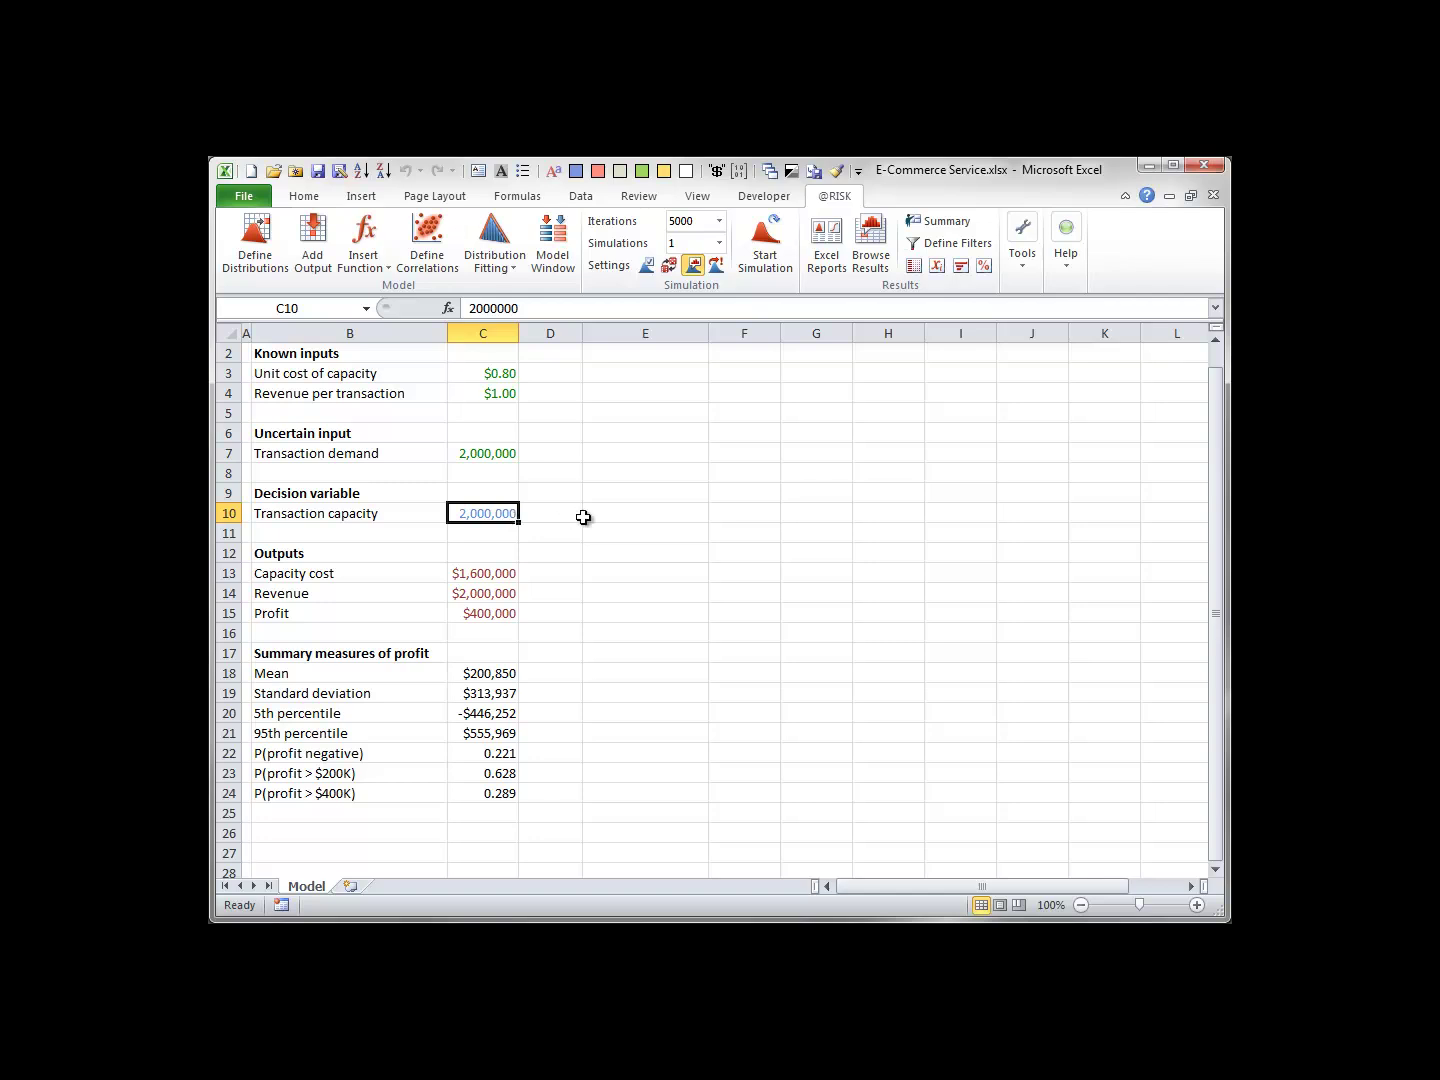
text(=1)
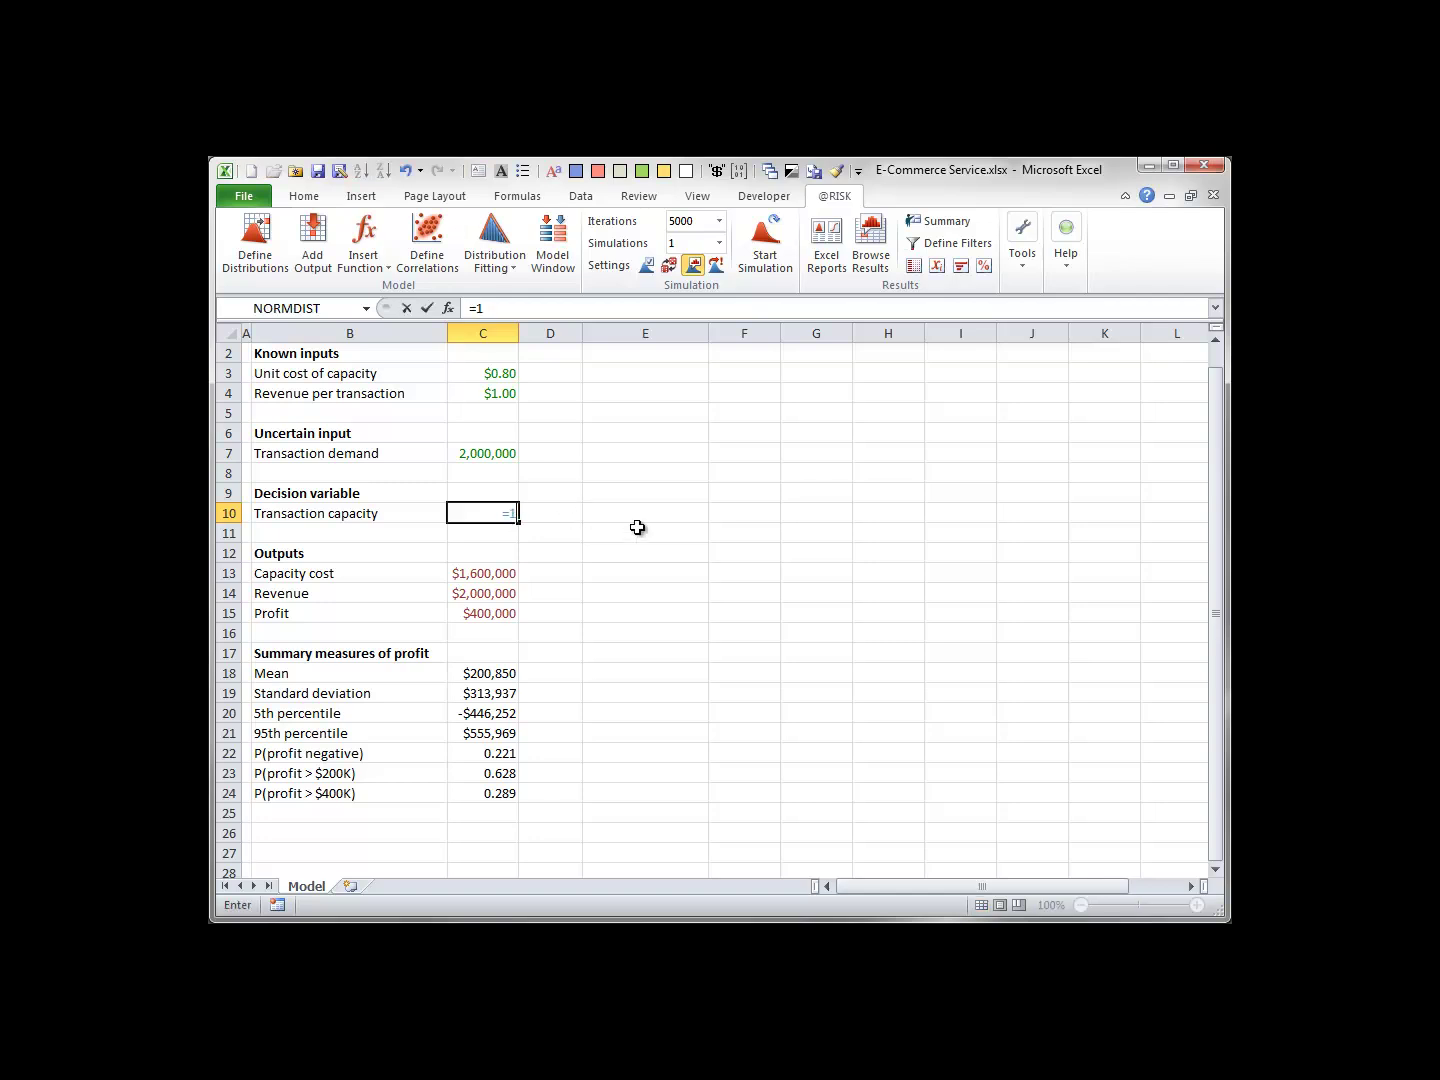
text(000000*risk)
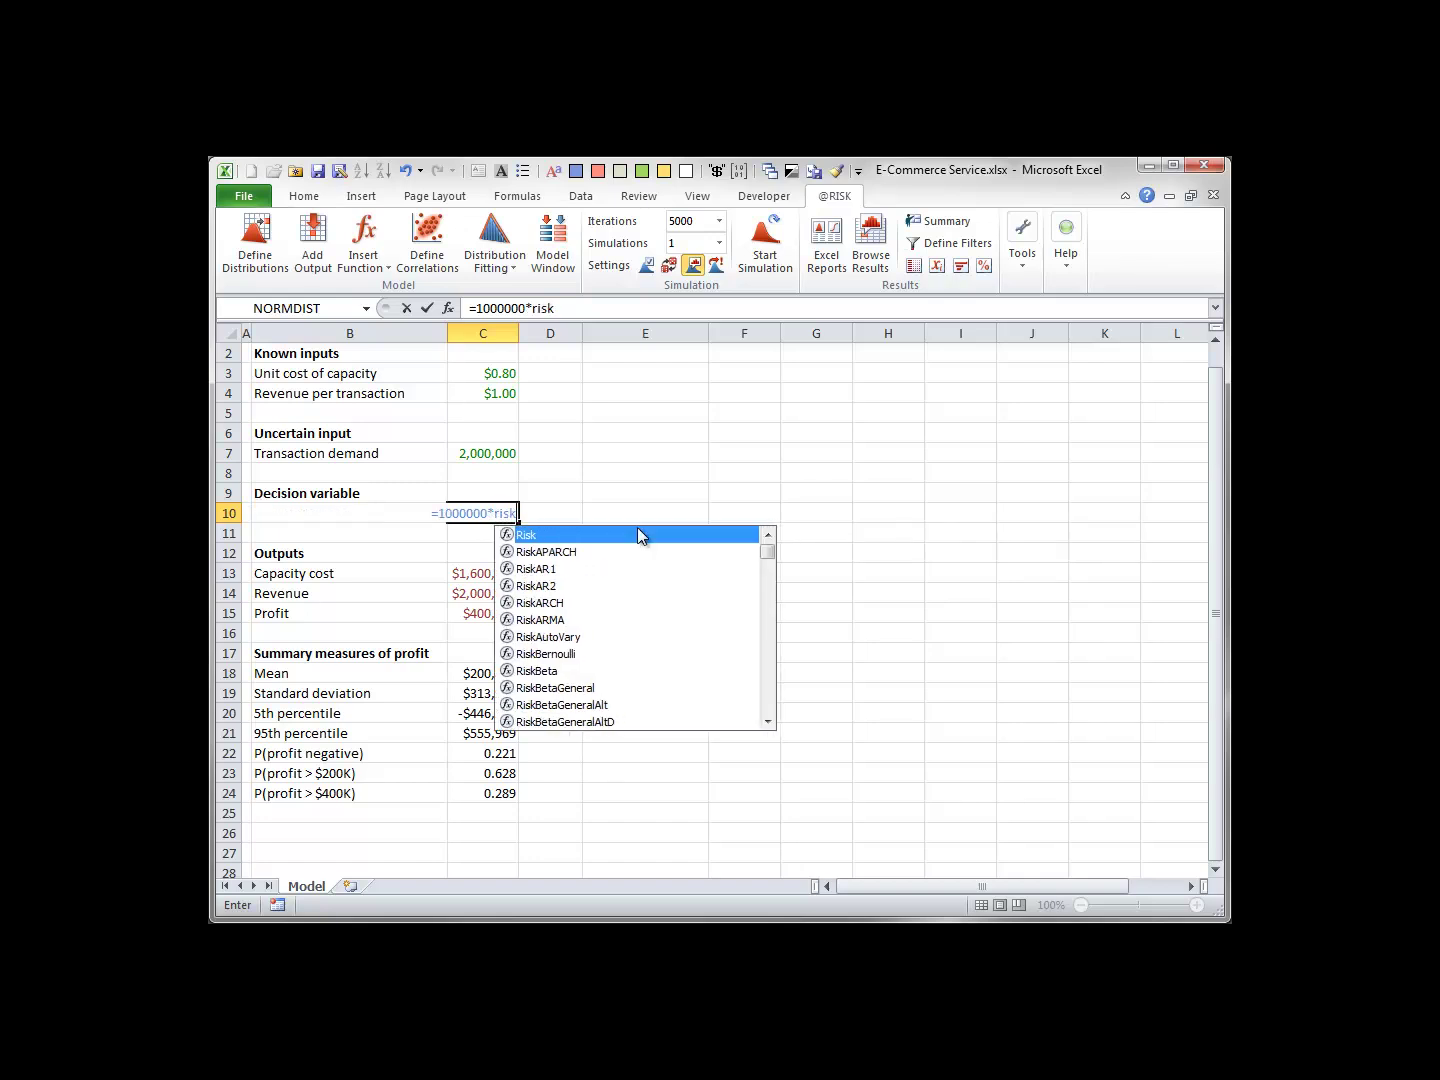
text(sim)
key(Tab)
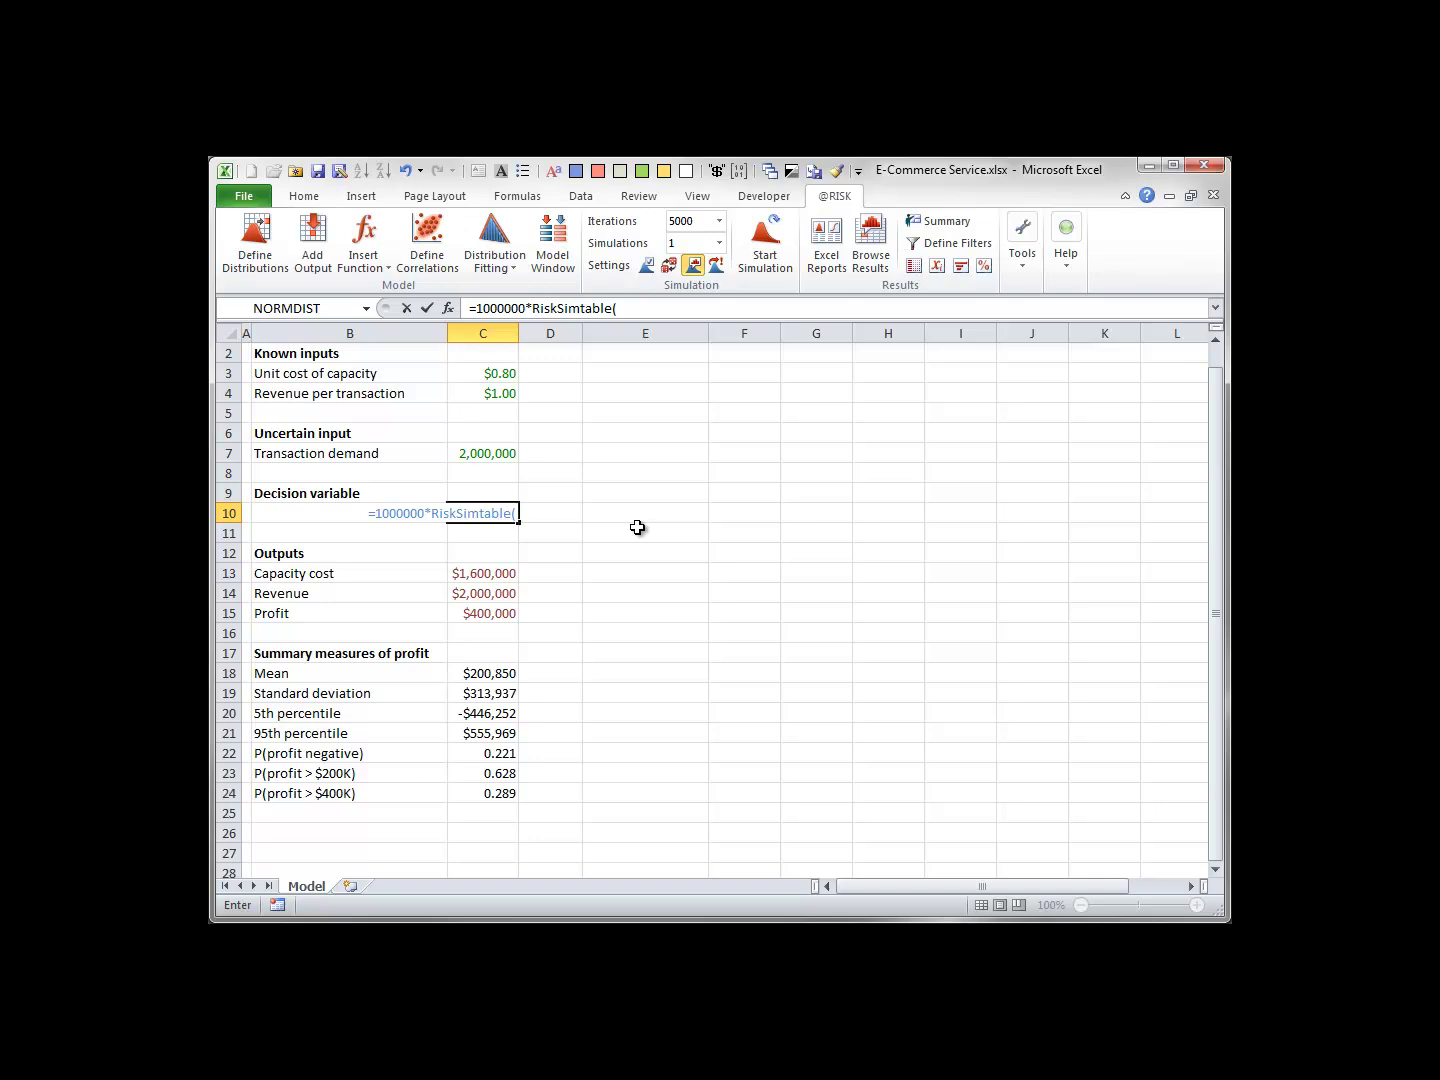
text({1.2,)
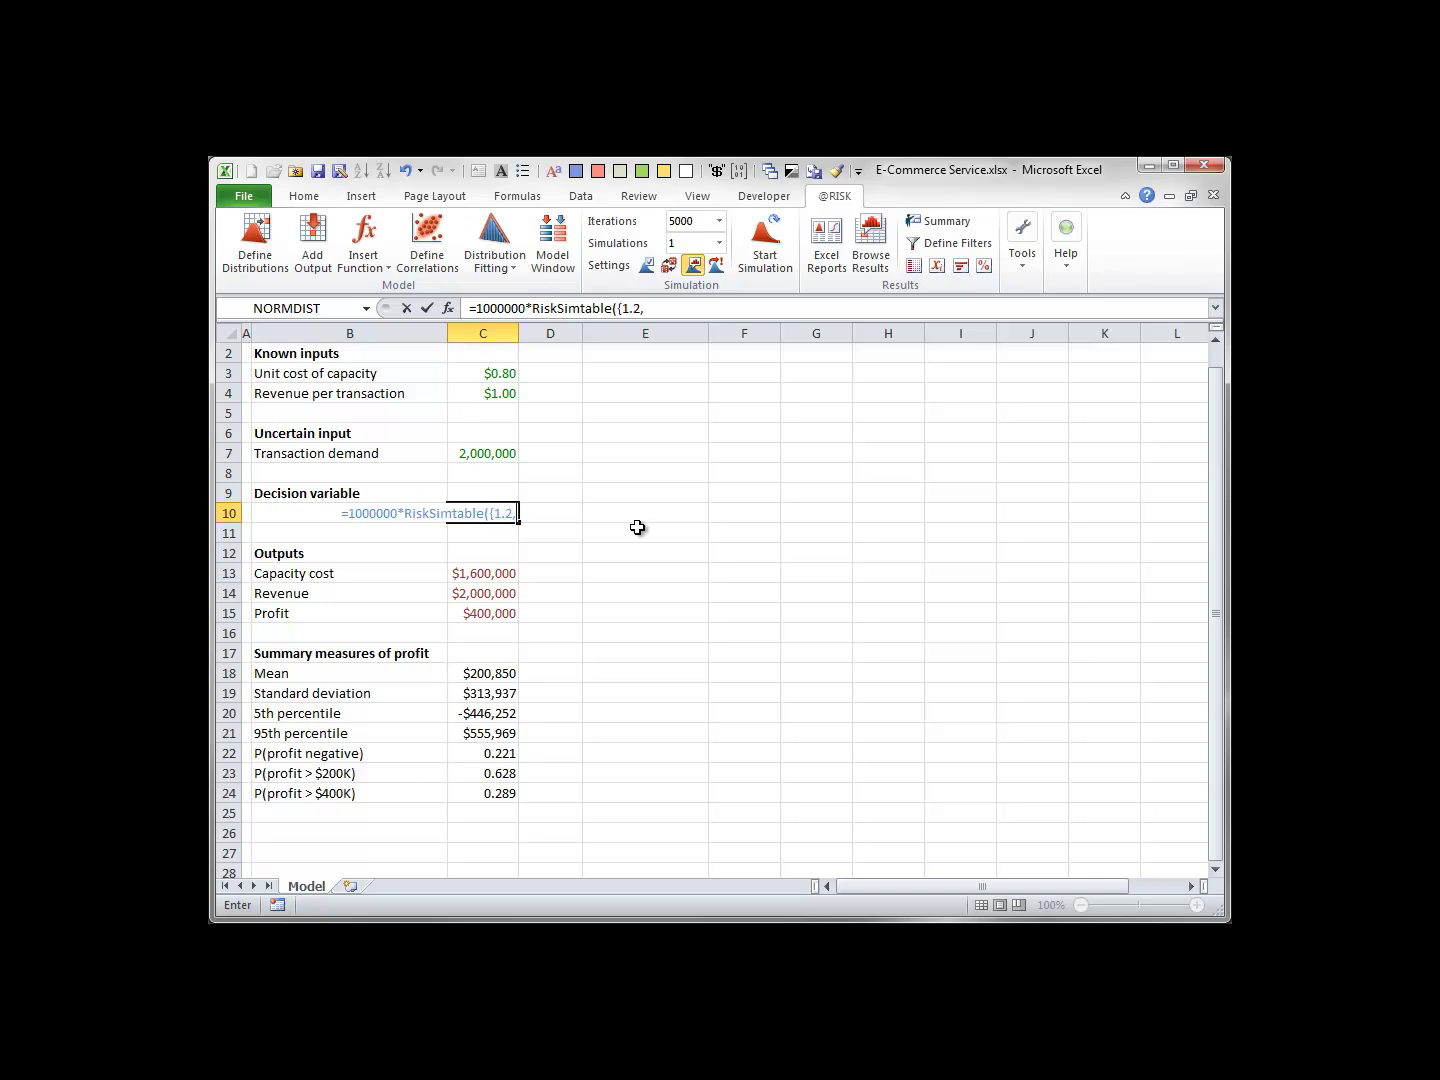
text(1.4,1.)
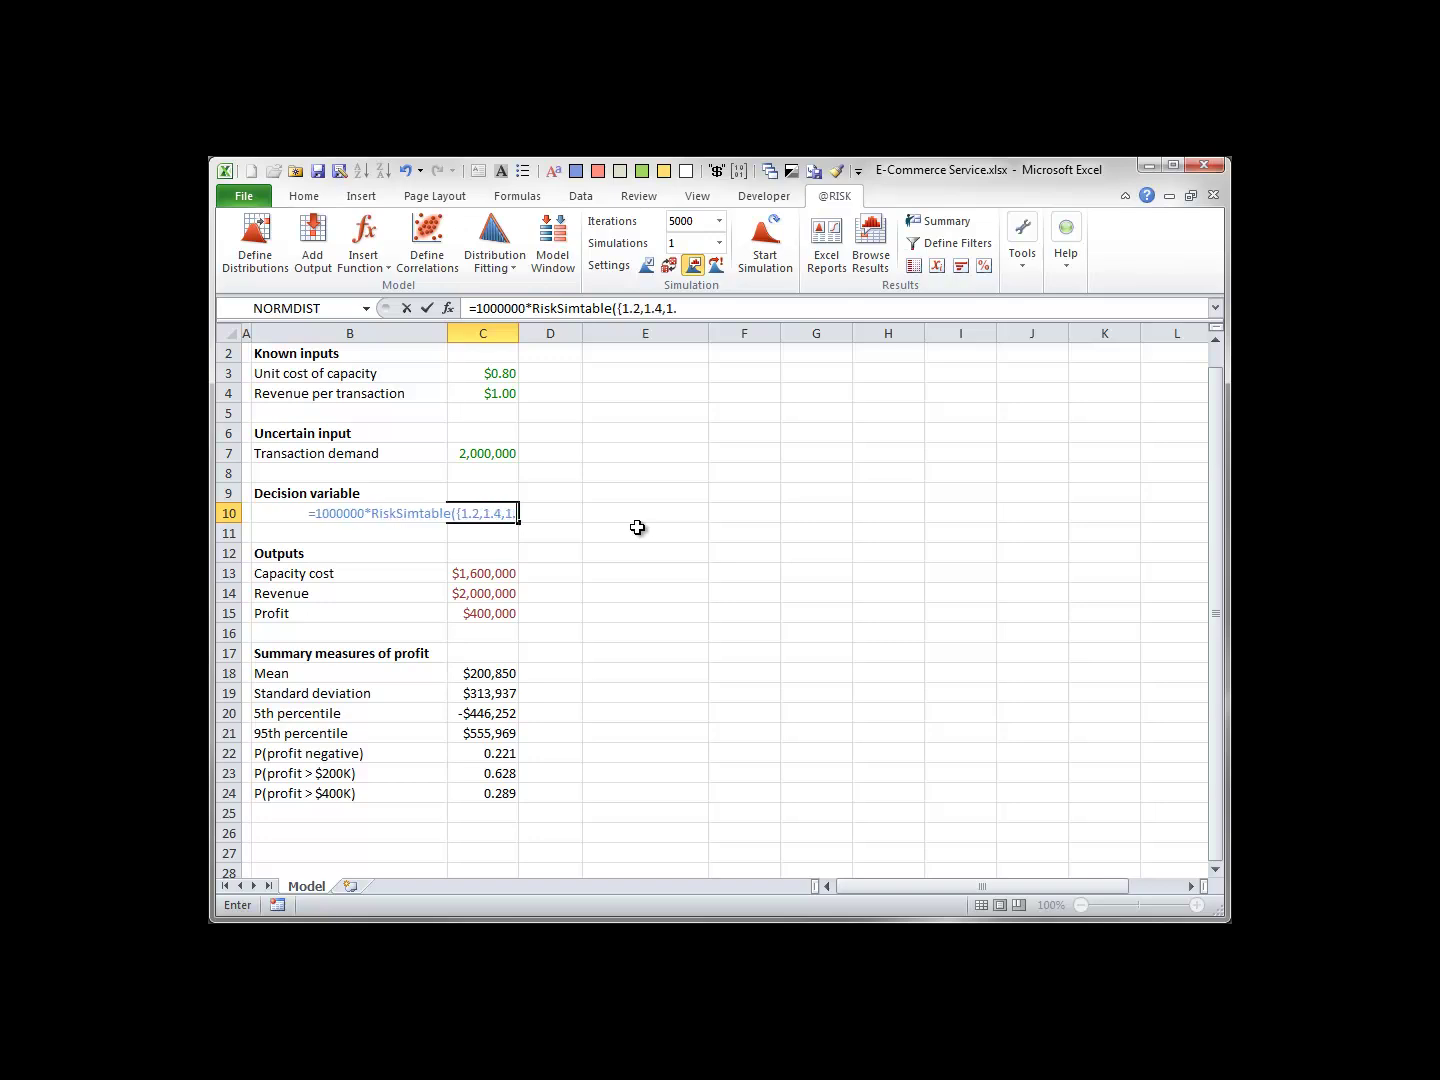
text(6,1.8)
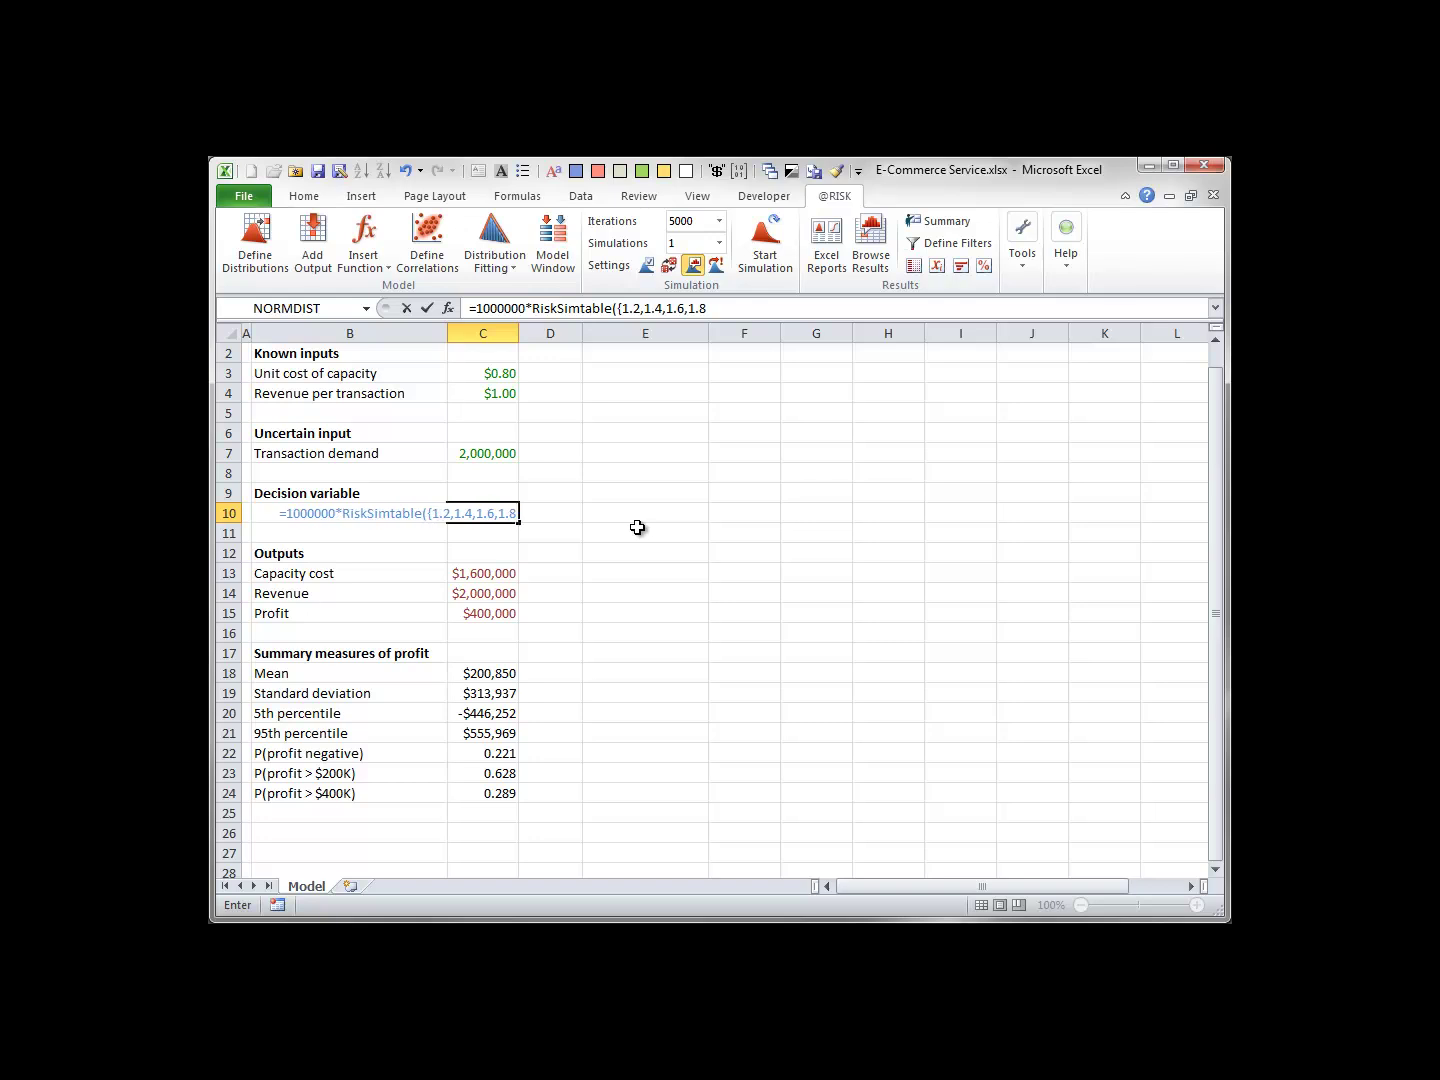
text(,2.0,2)
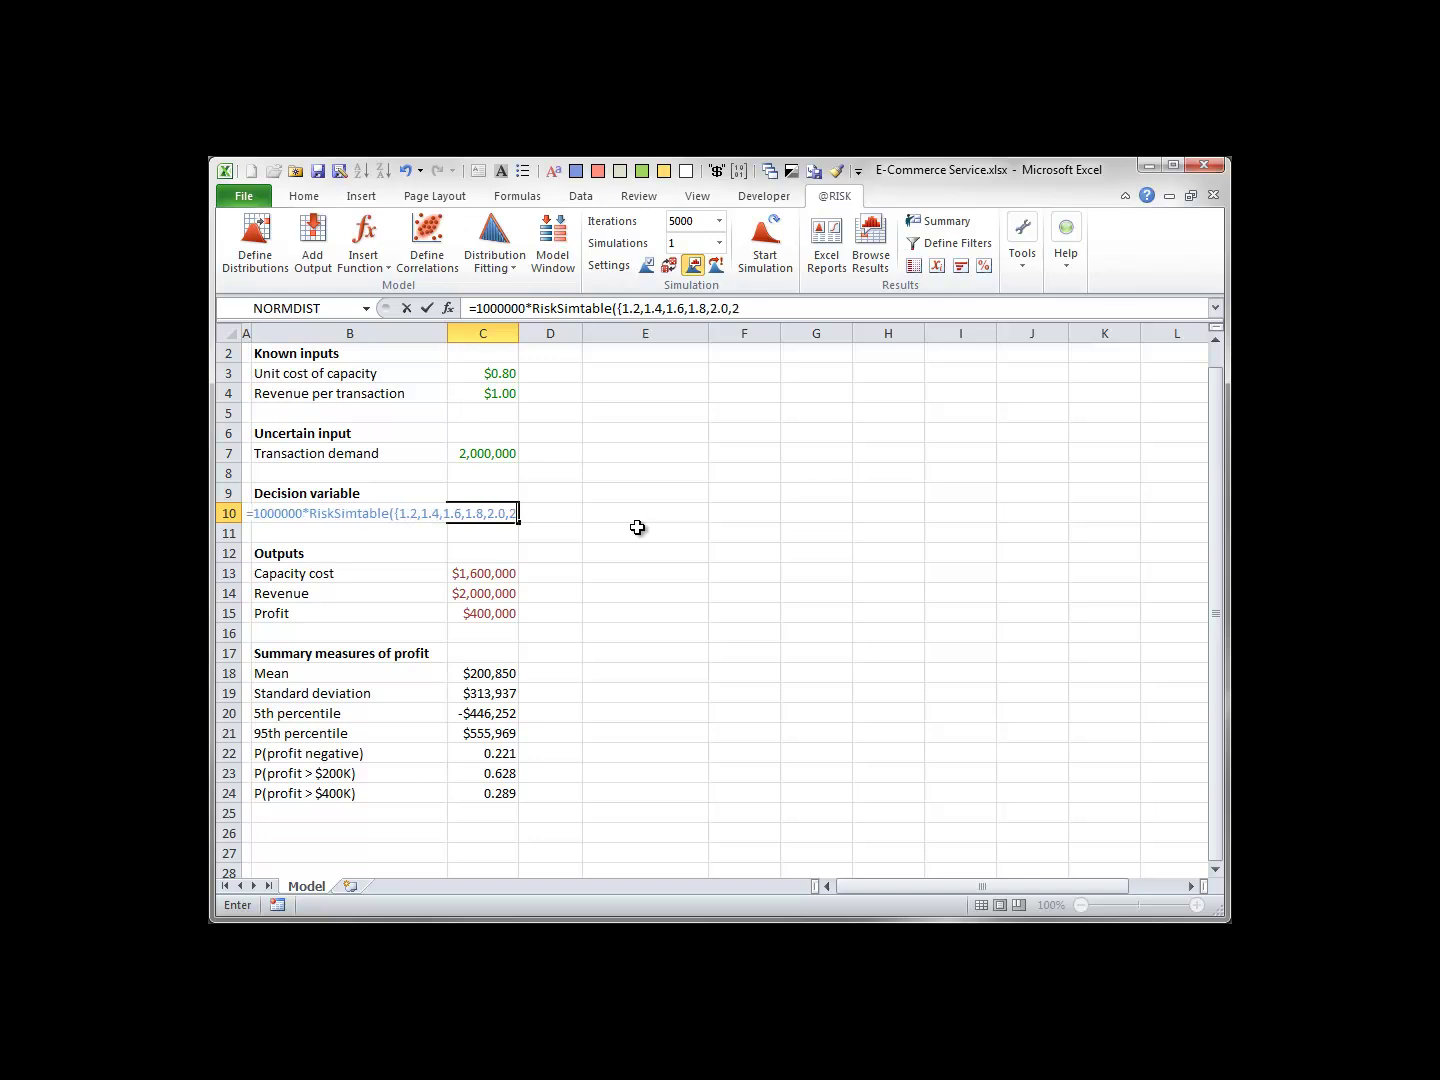
text(.2}))
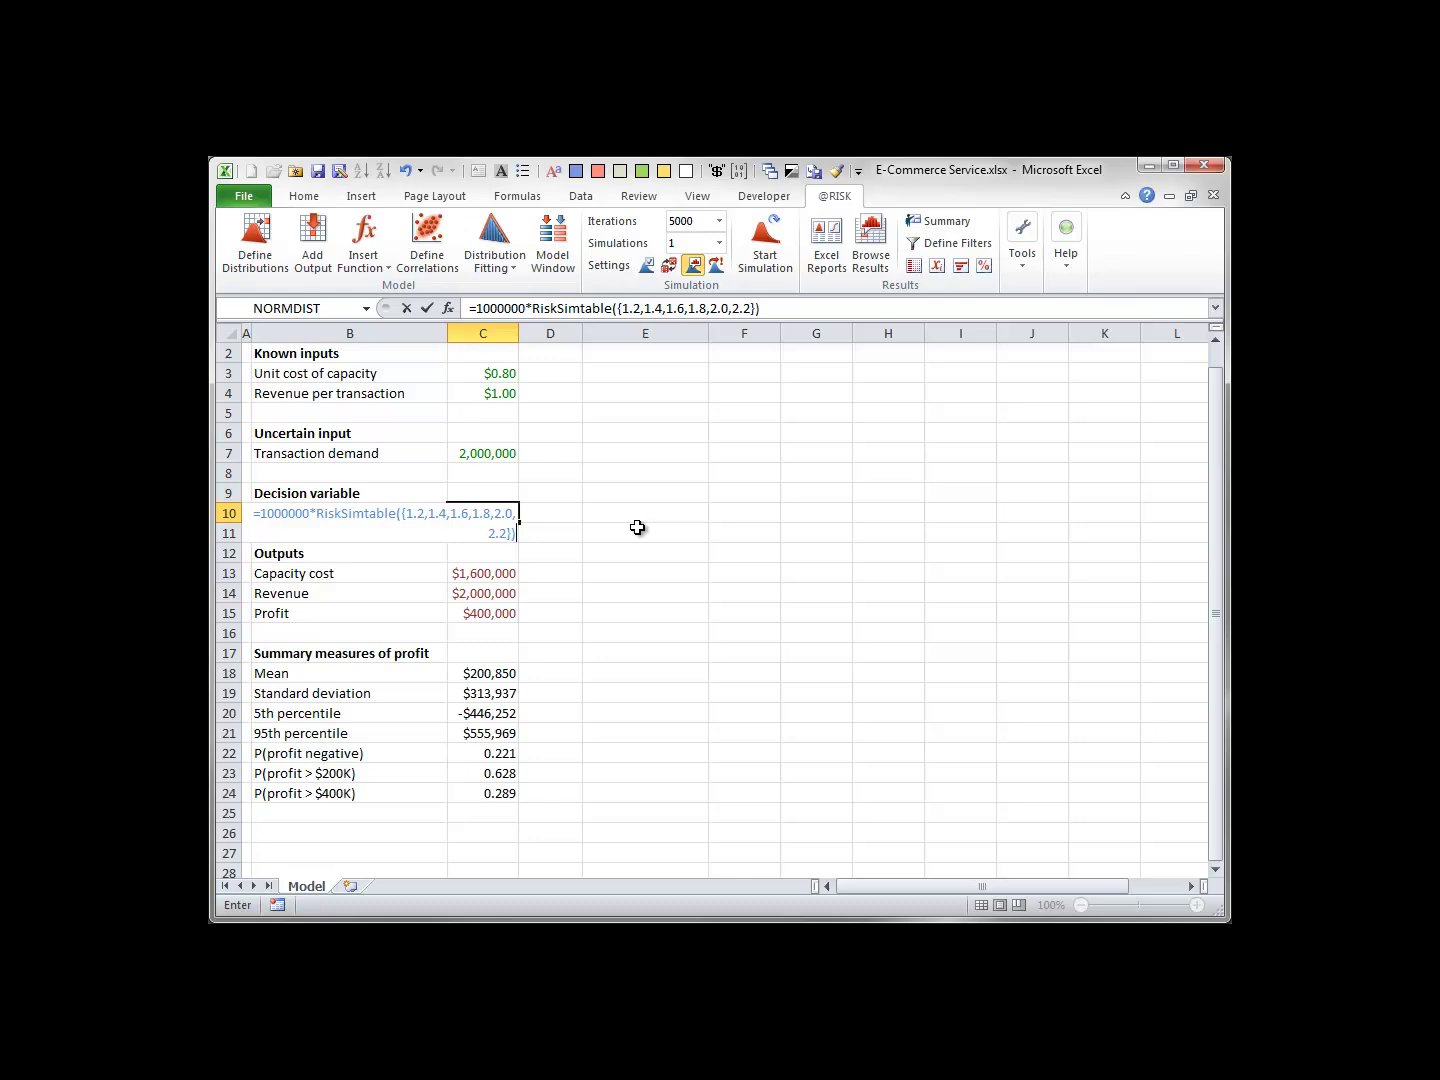
key(Return)
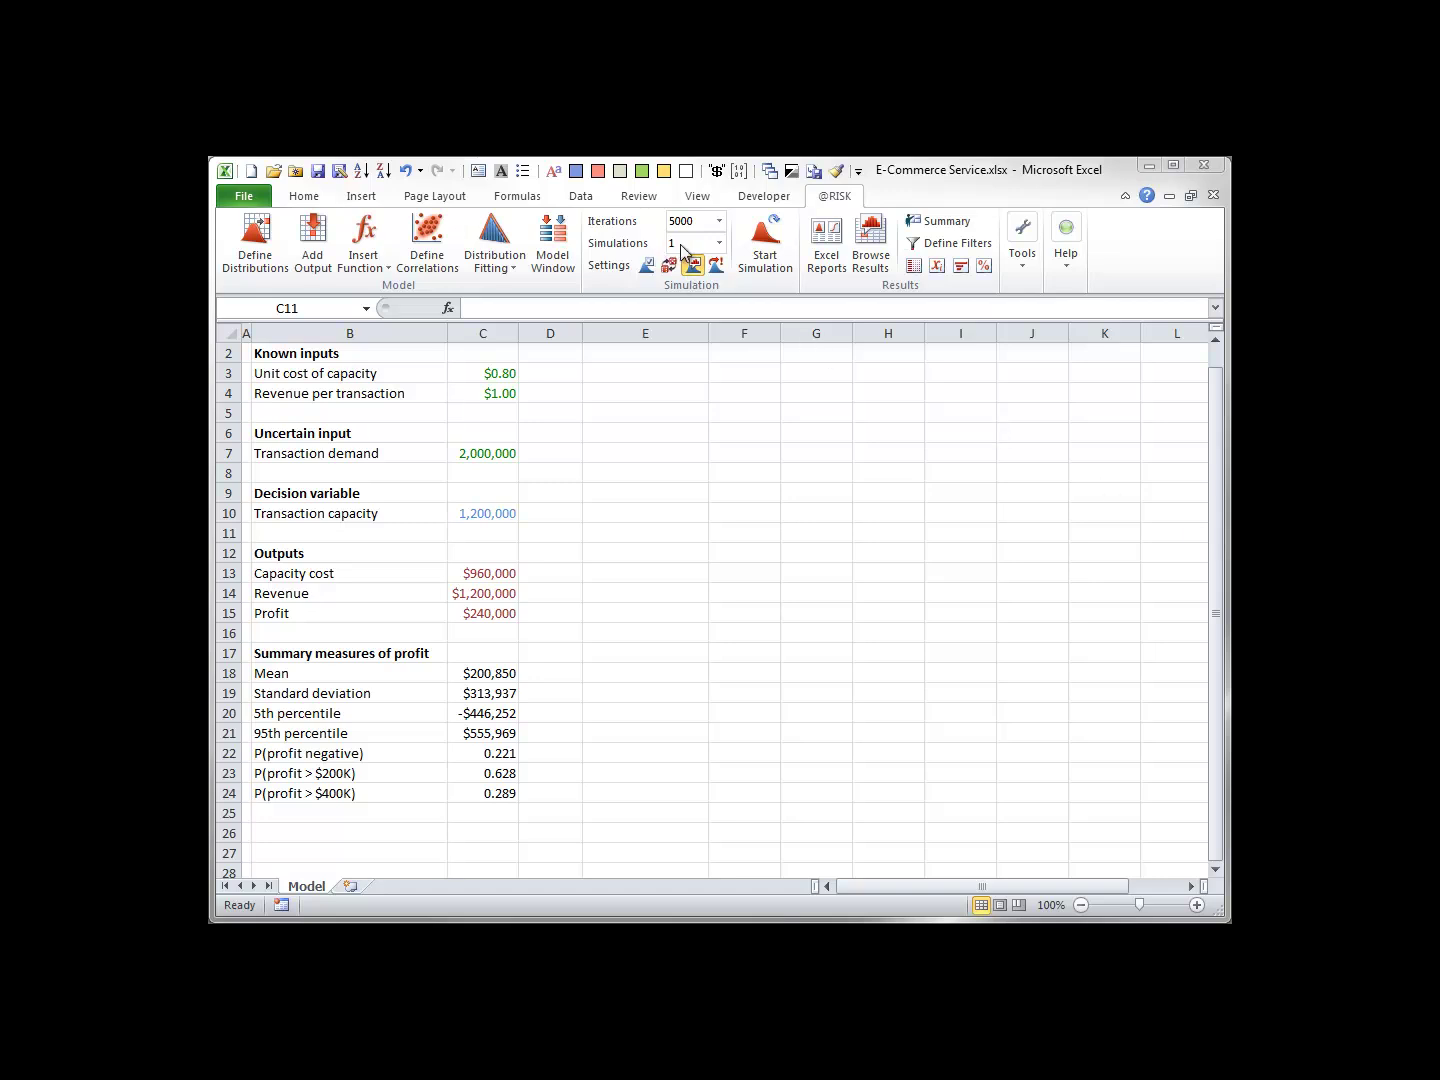
- Set the number of simulations to 6, run them at 5000 iterations for the profit output, and dismiss the result graph
click(680, 245)
double_click(679, 245)
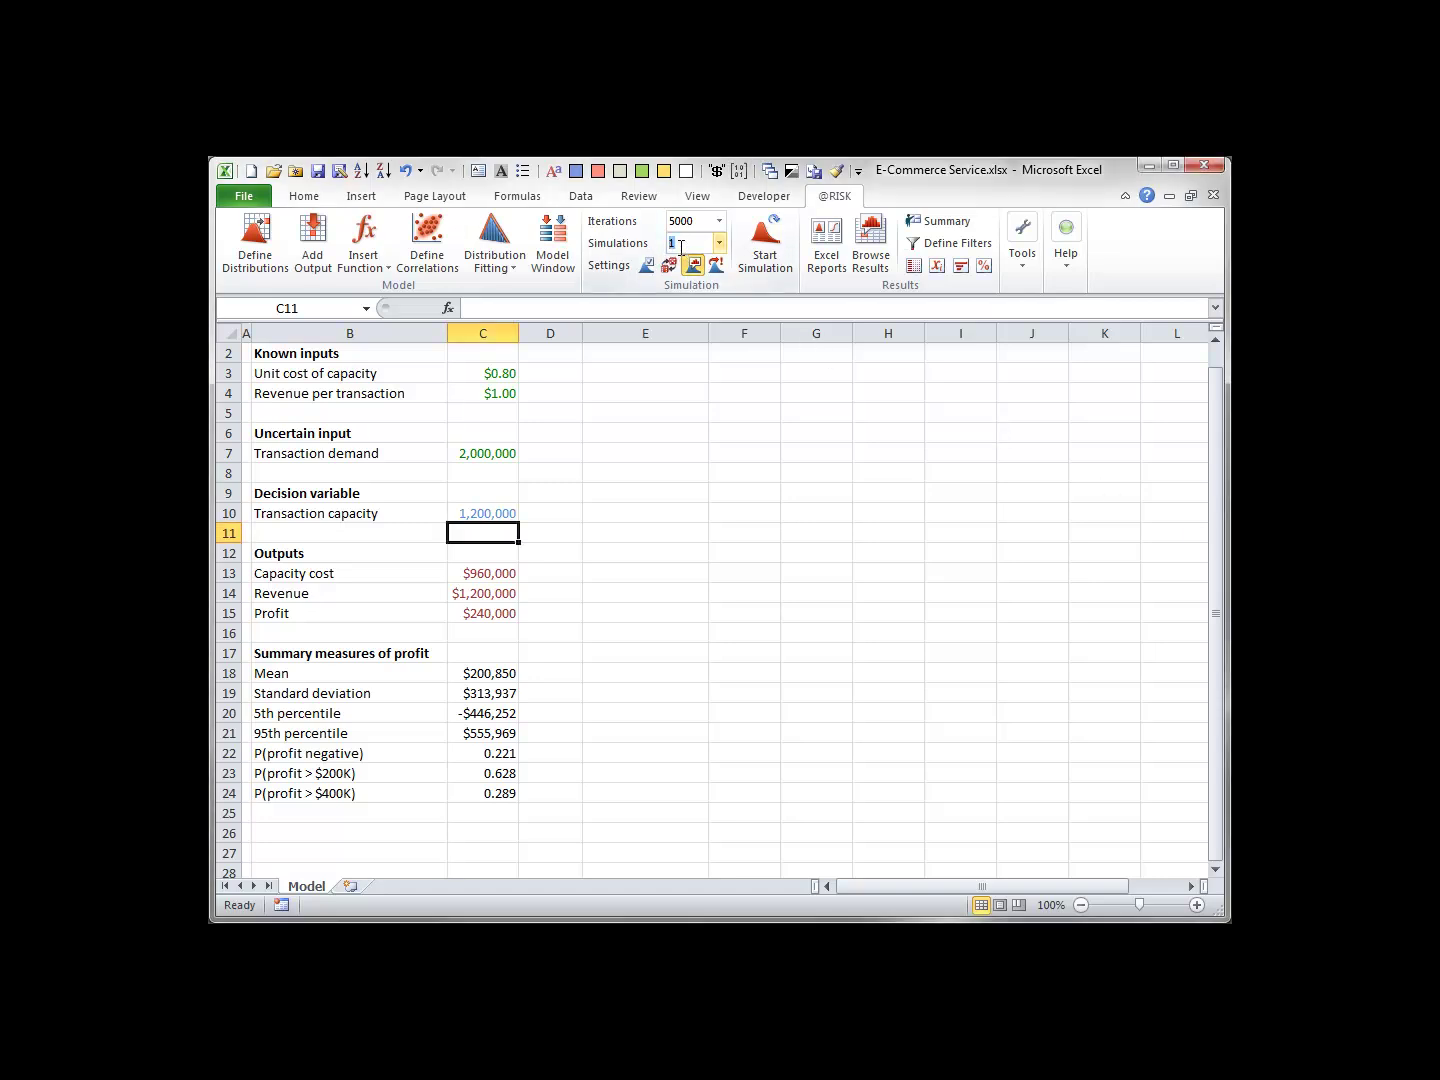
text(6)
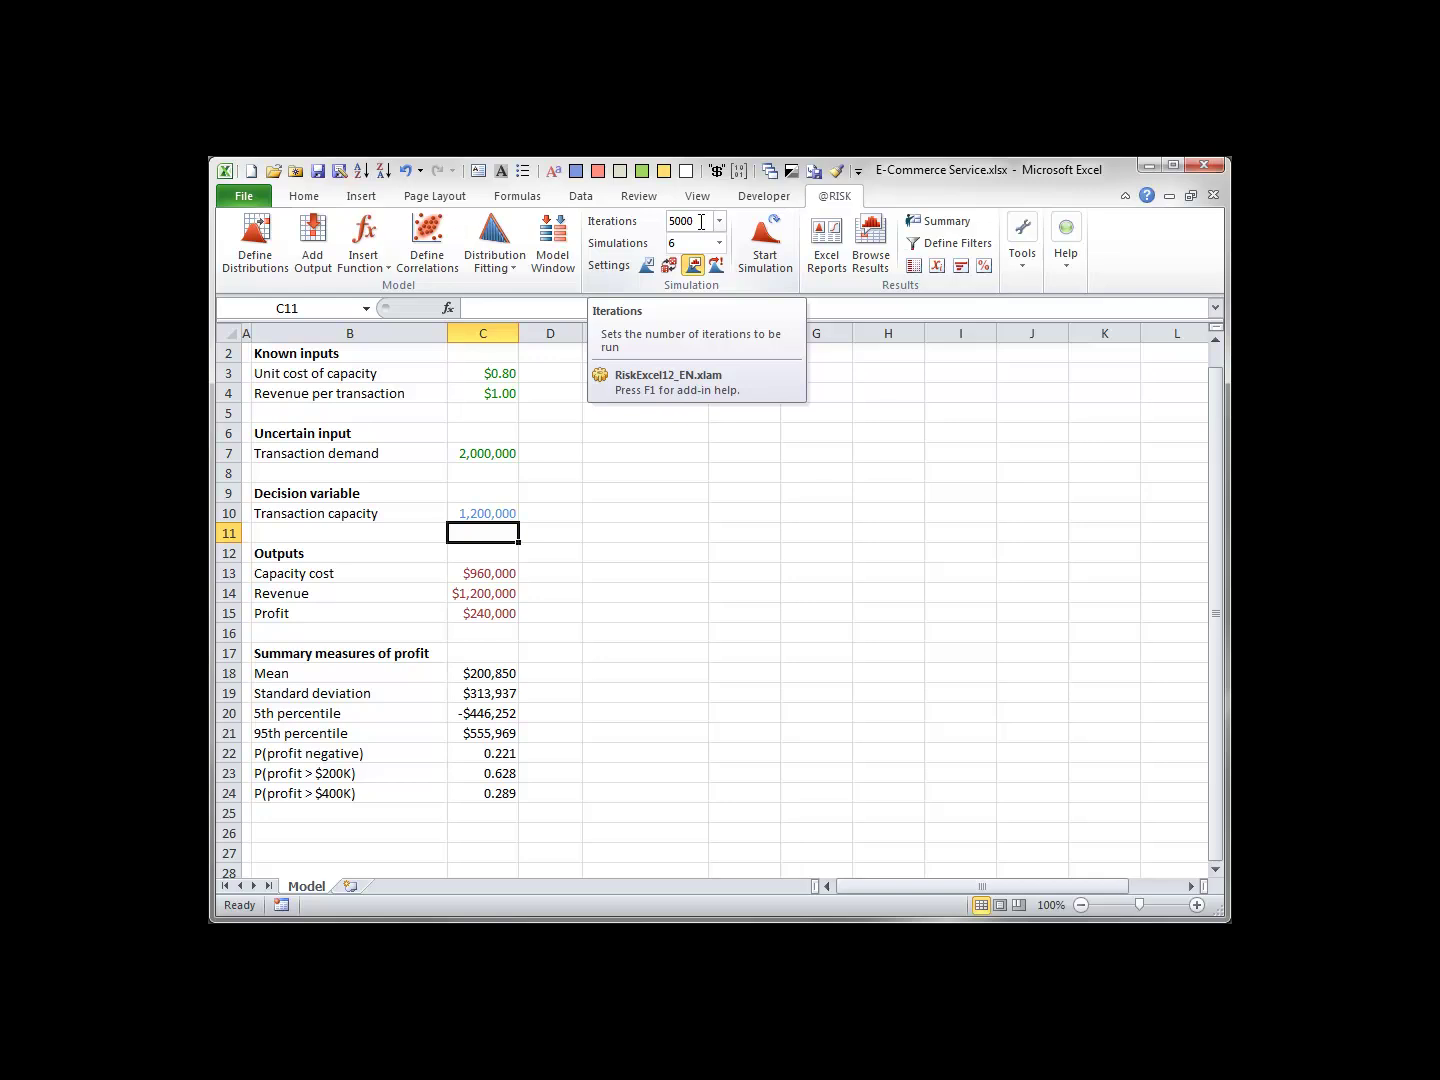
click(762, 229)
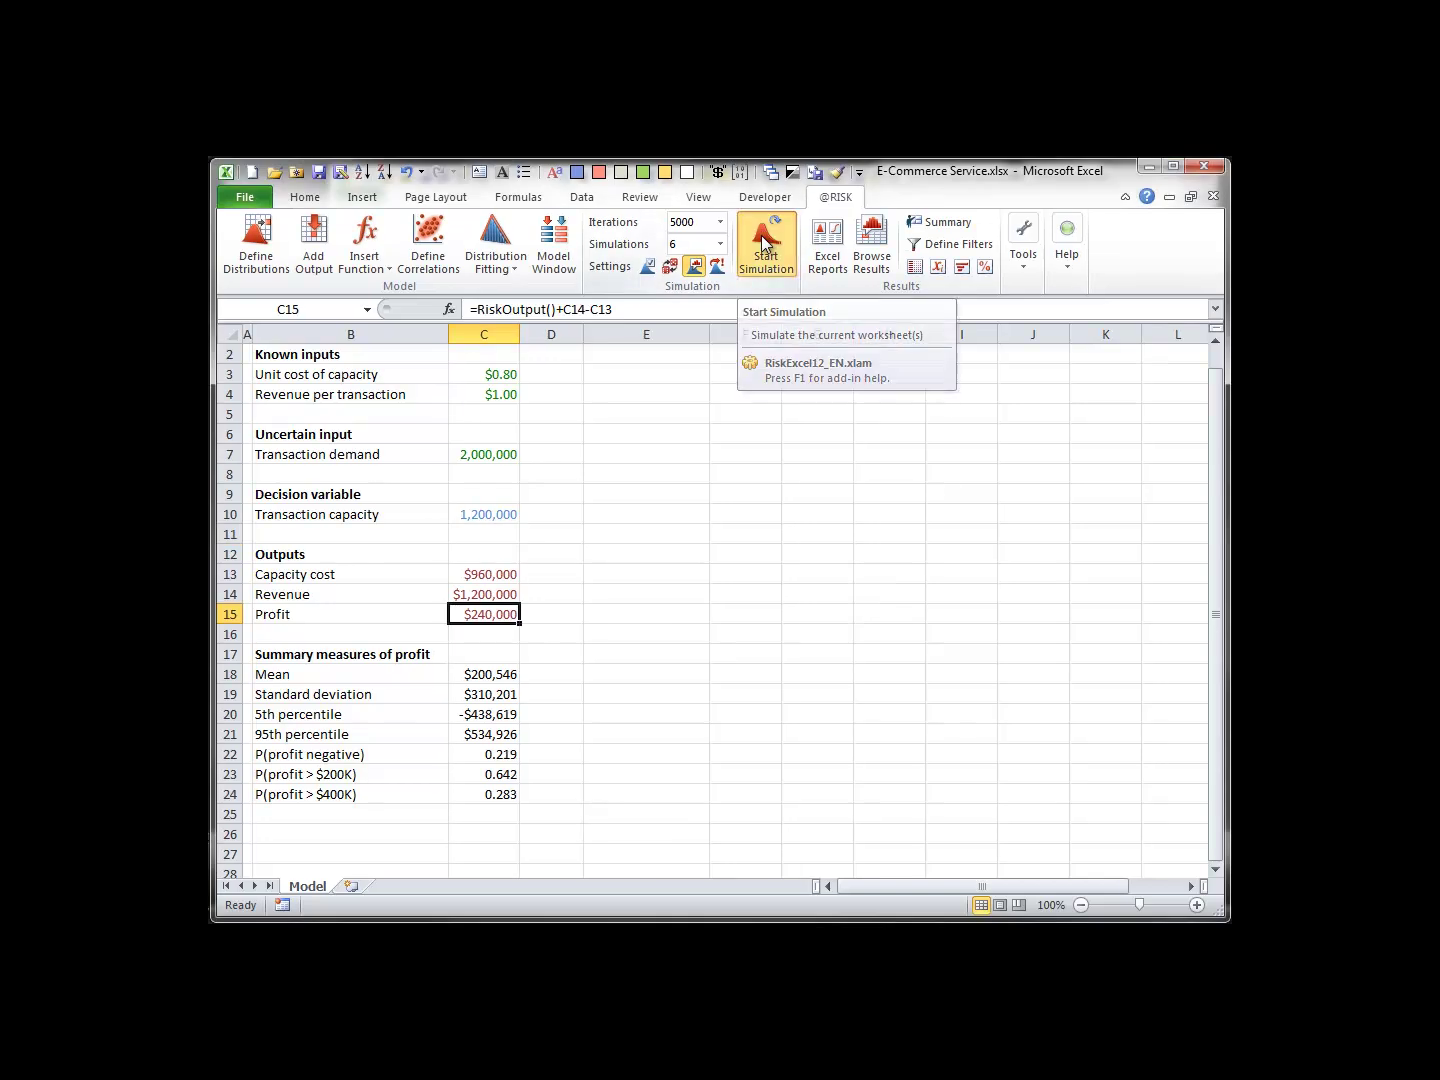
click(760, 236)
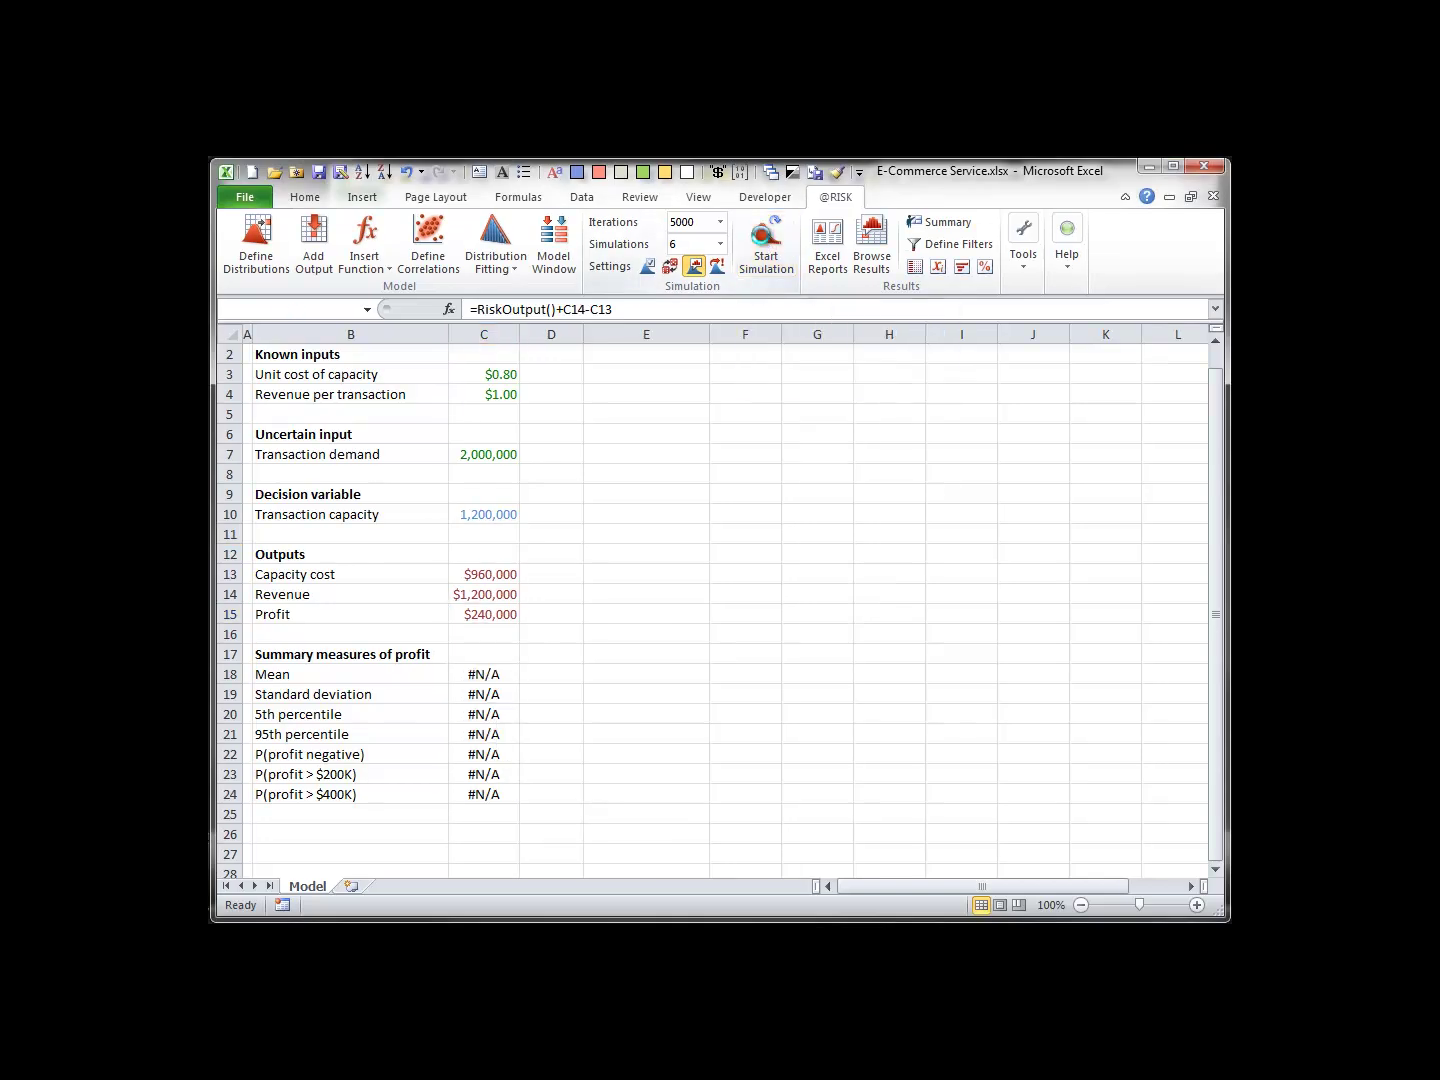
click(1087, 476)
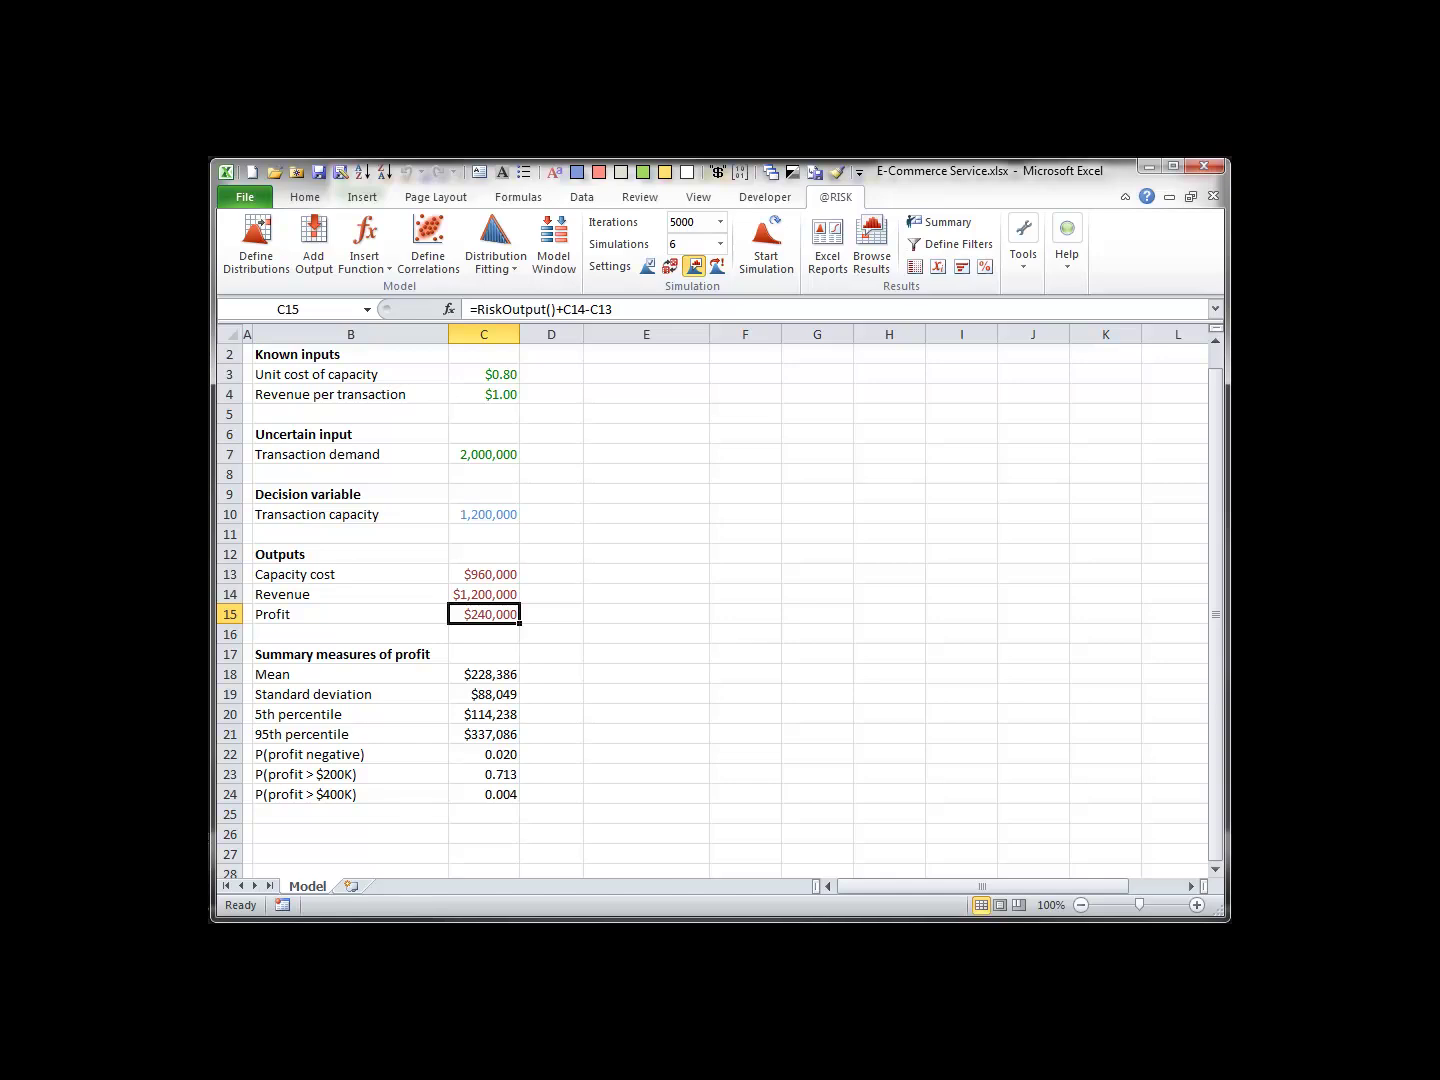
- Browse the profit distribution in C15 for simulations 1, 2, 3 and 6, and close the results window
click(872, 245)
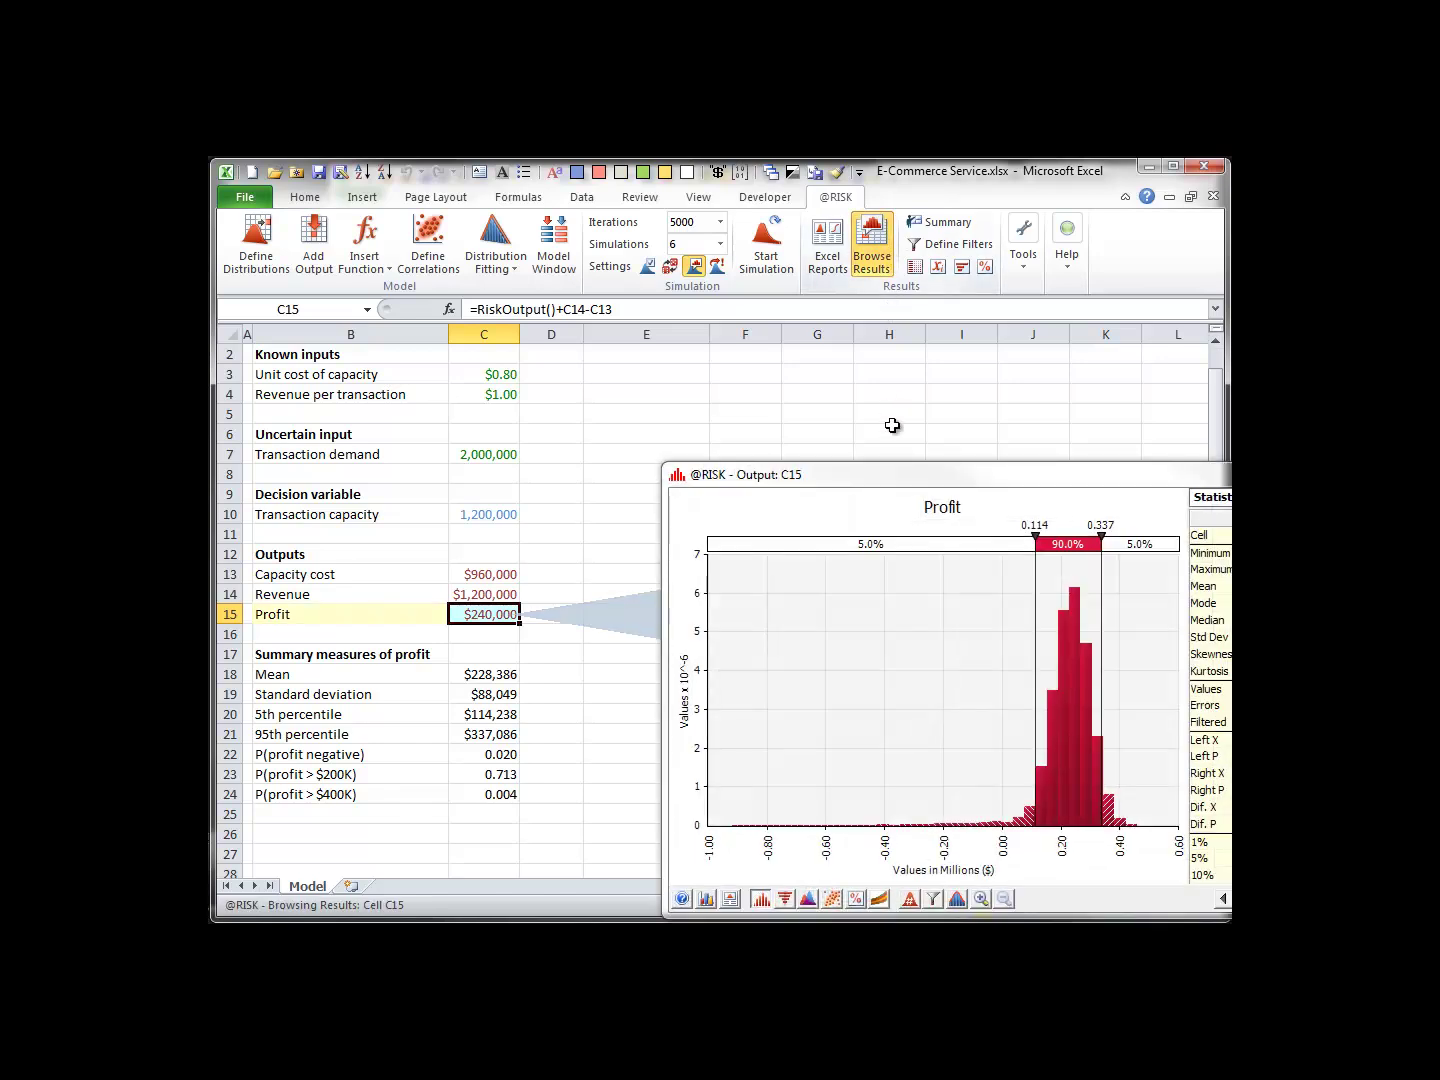
drag(896, 474, 626, 327)
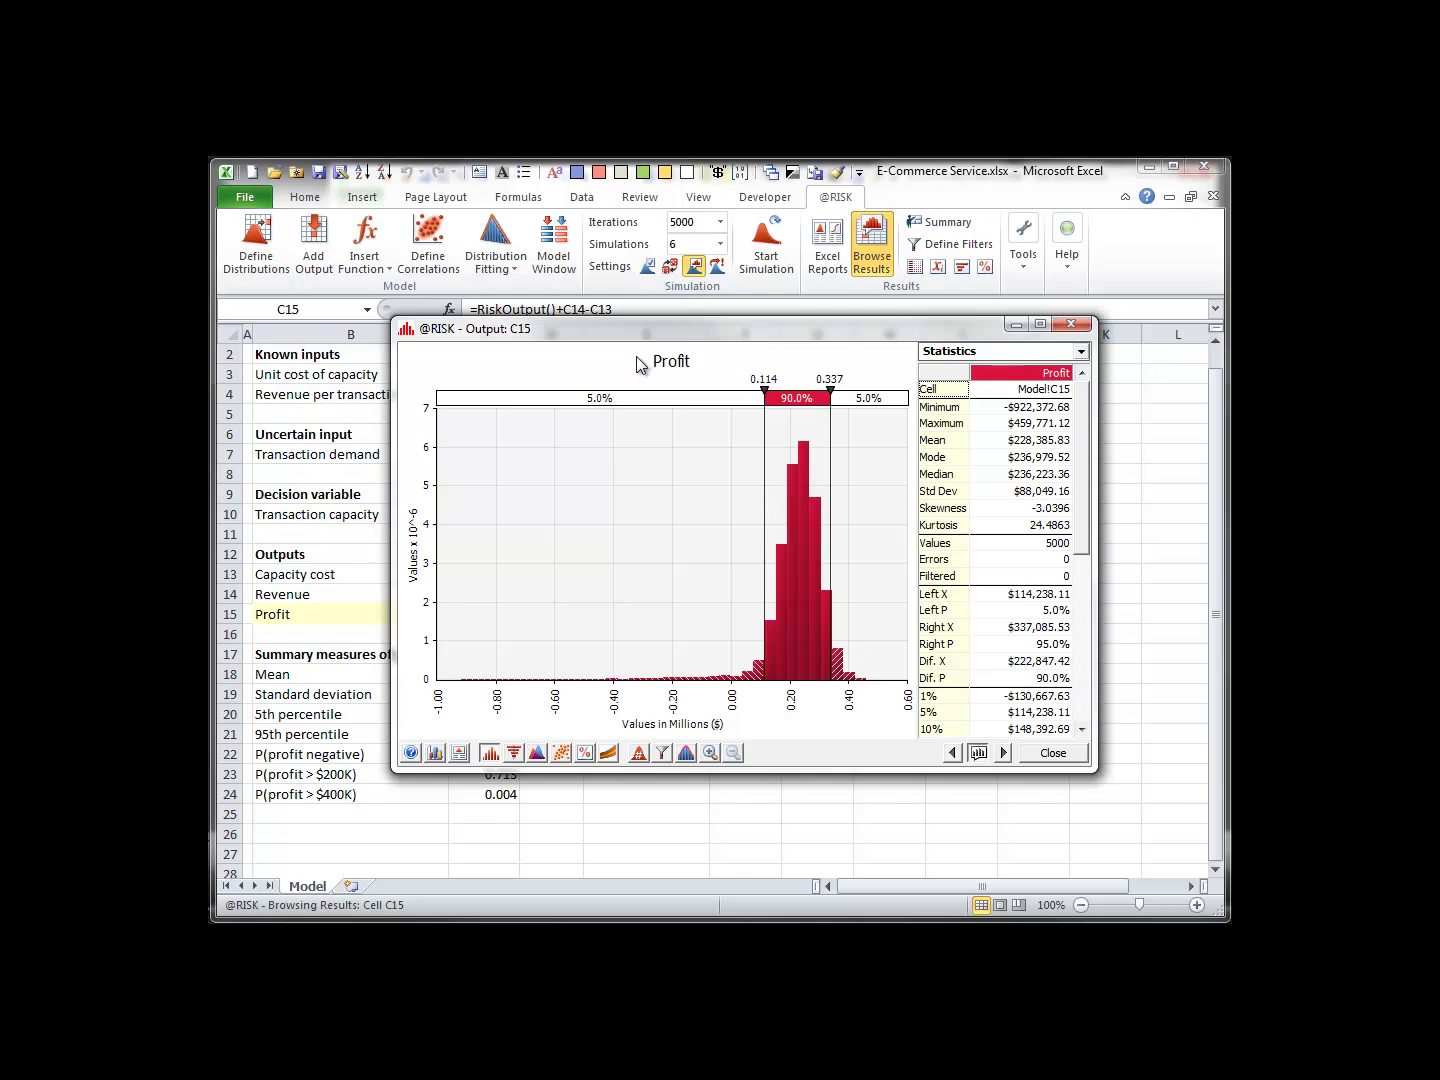
click(637, 753)
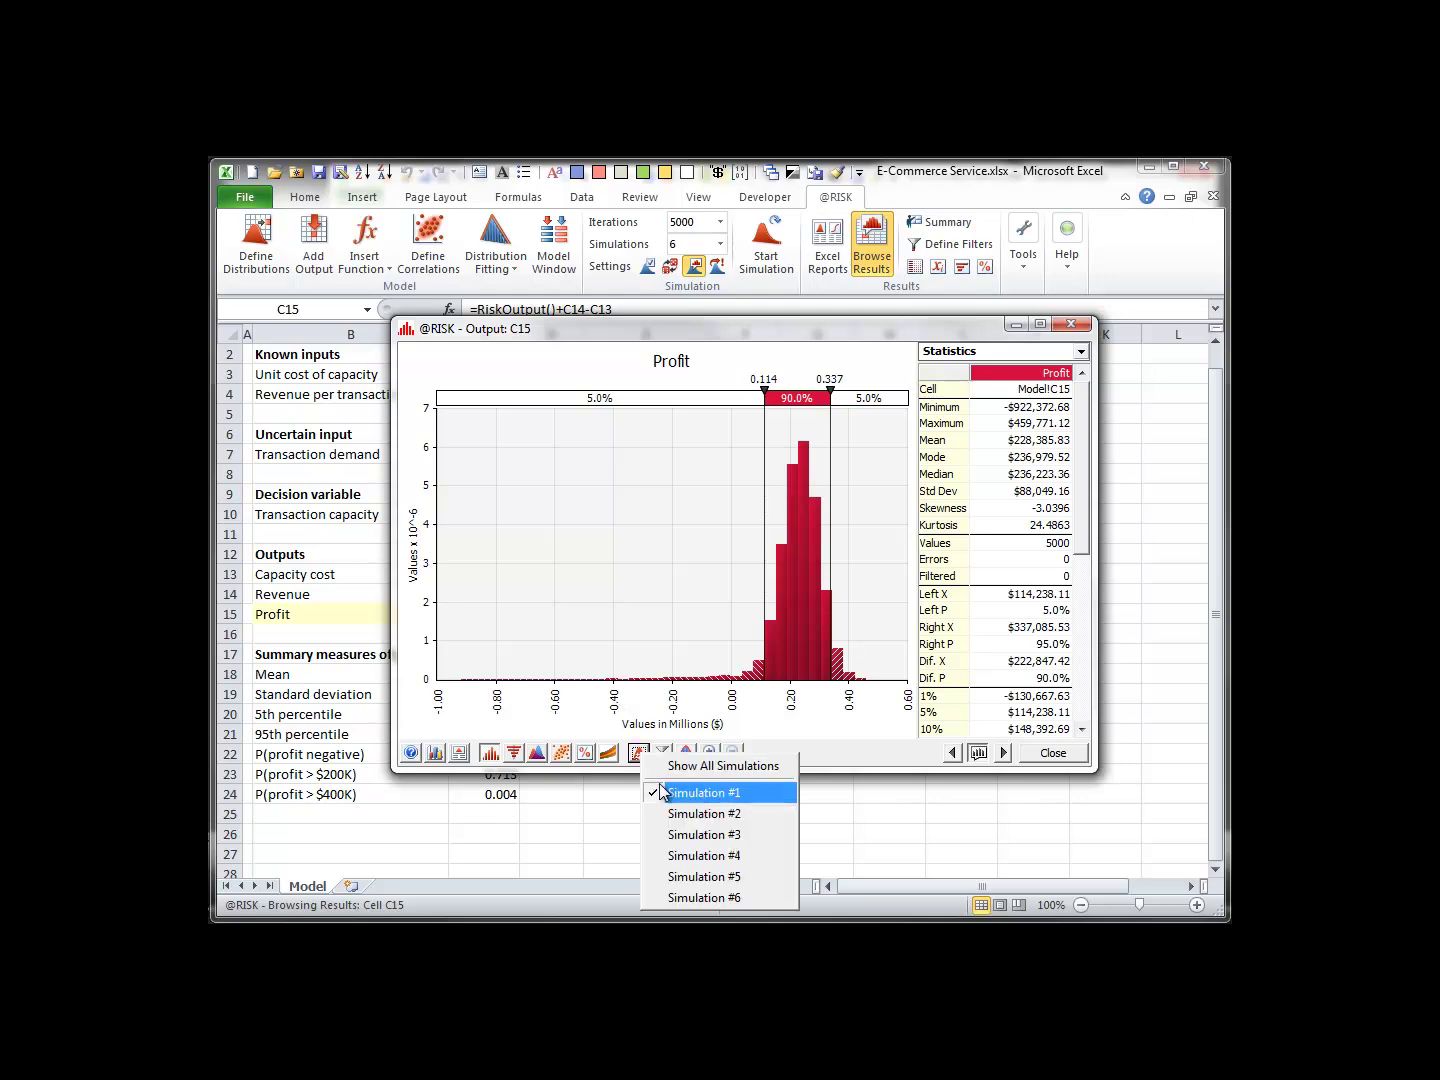
click(672, 814)
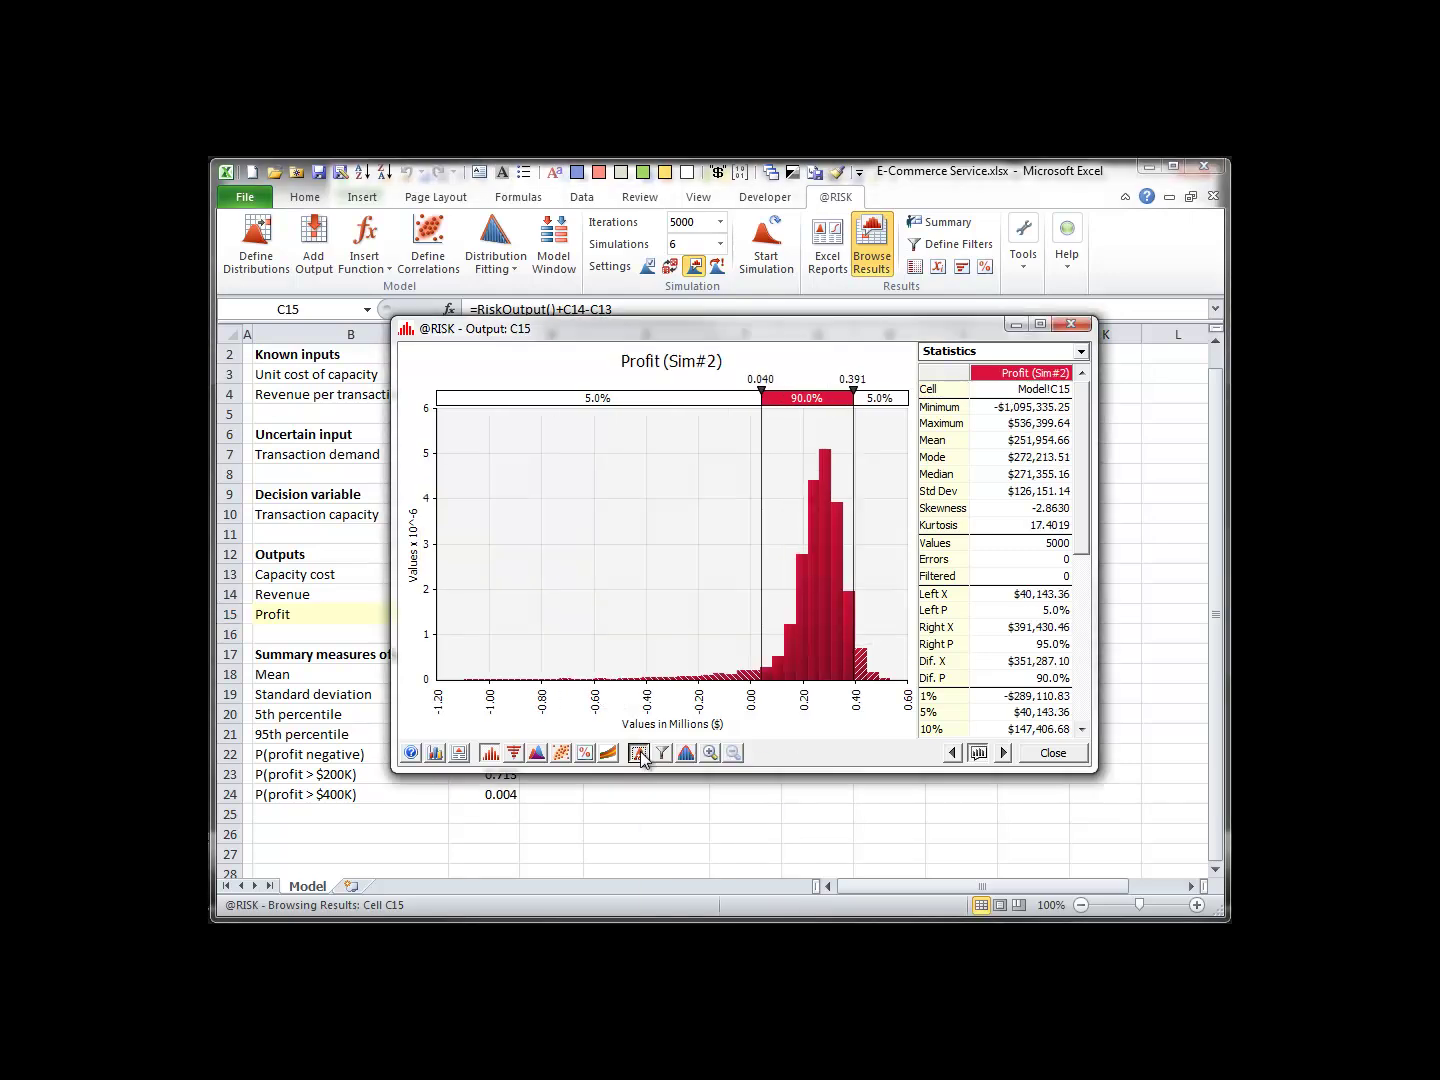
click(638, 753)
click(676, 833)
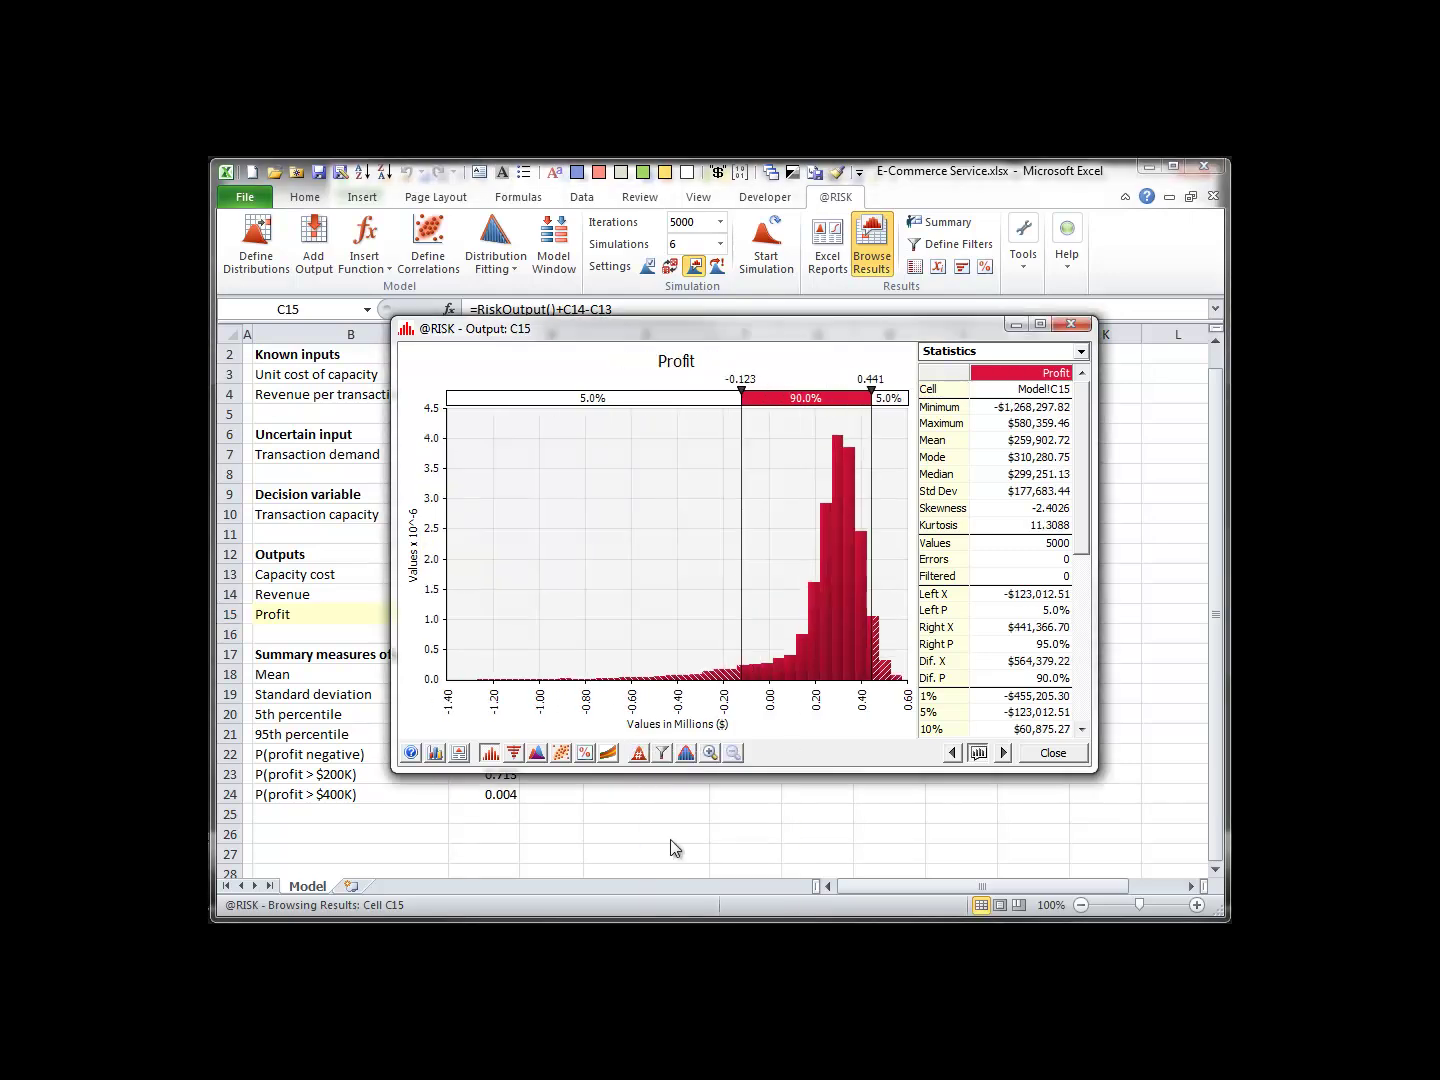
click(638, 753)
click(678, 900)
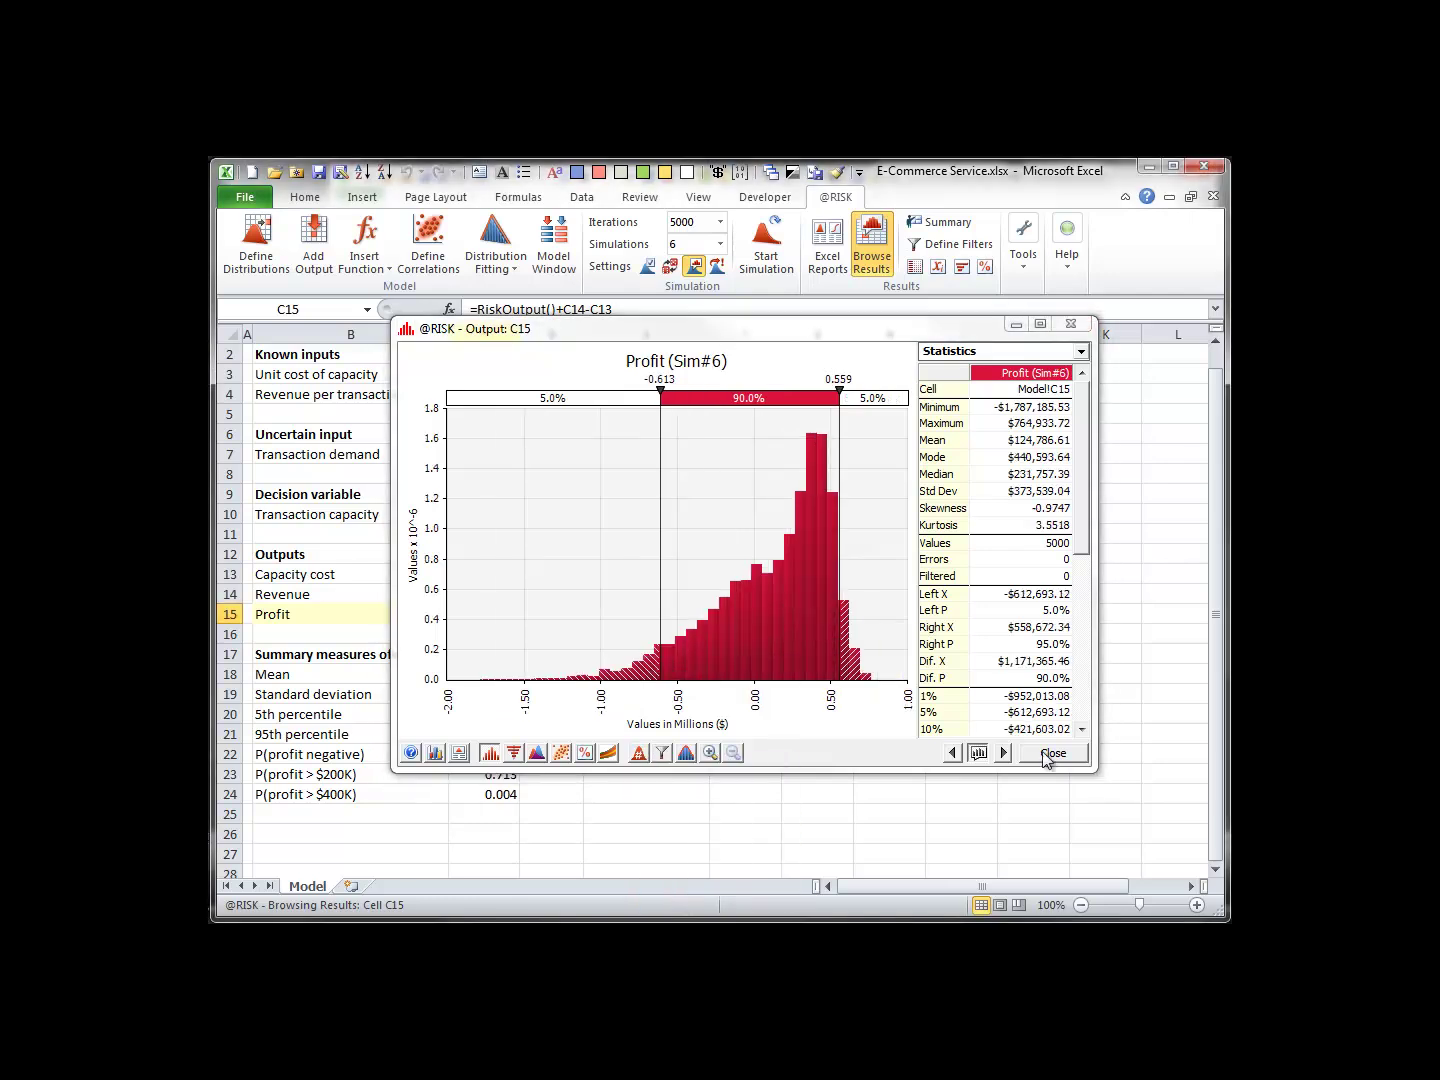
click(1040, 752)
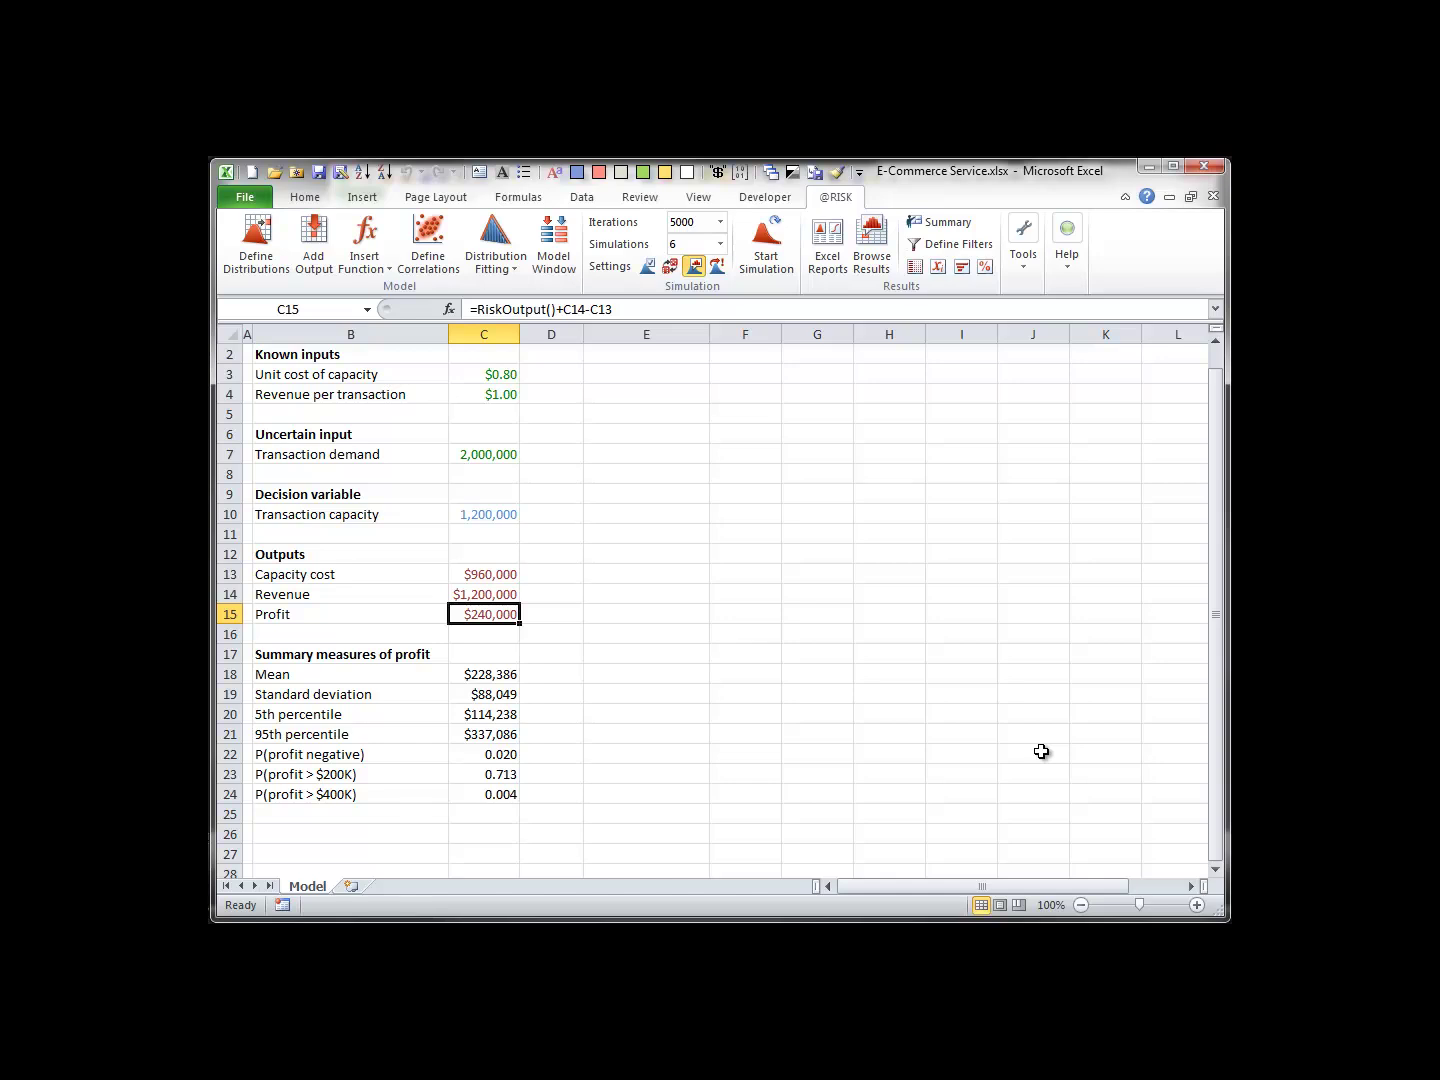
- Review the results summary of the profit output across all six simulations and close it
click(928, 224)
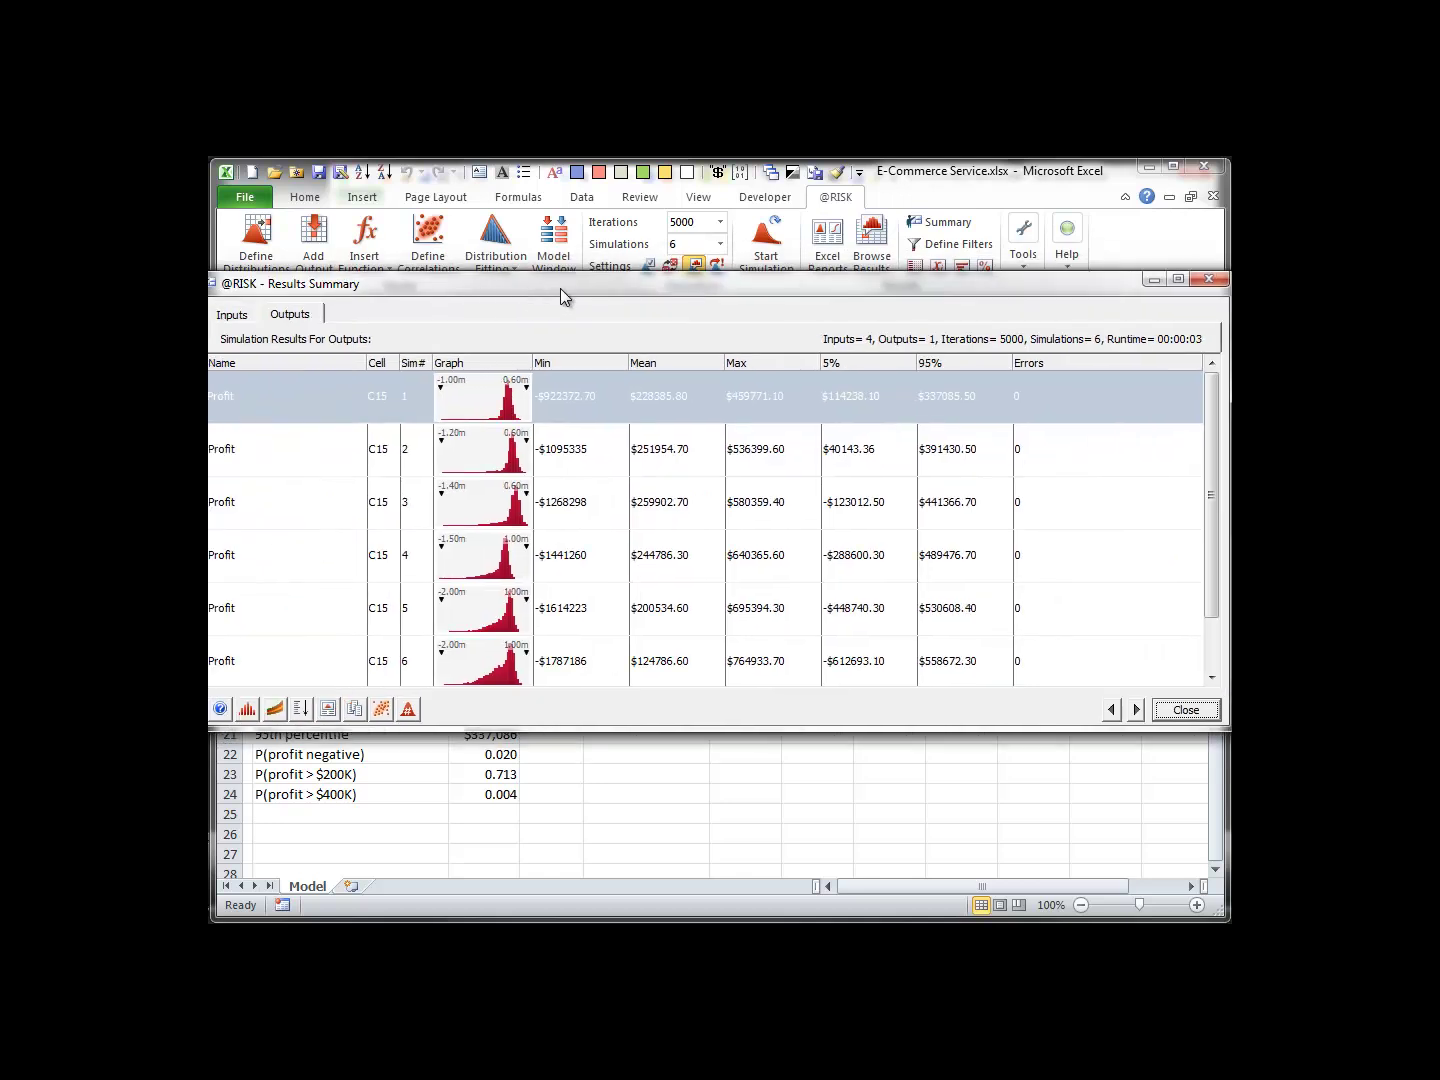
mouse_move(560, 288)
mouse_down()
mouse_move(566, 301)
mouse_move(538, 309)
mouse_up()
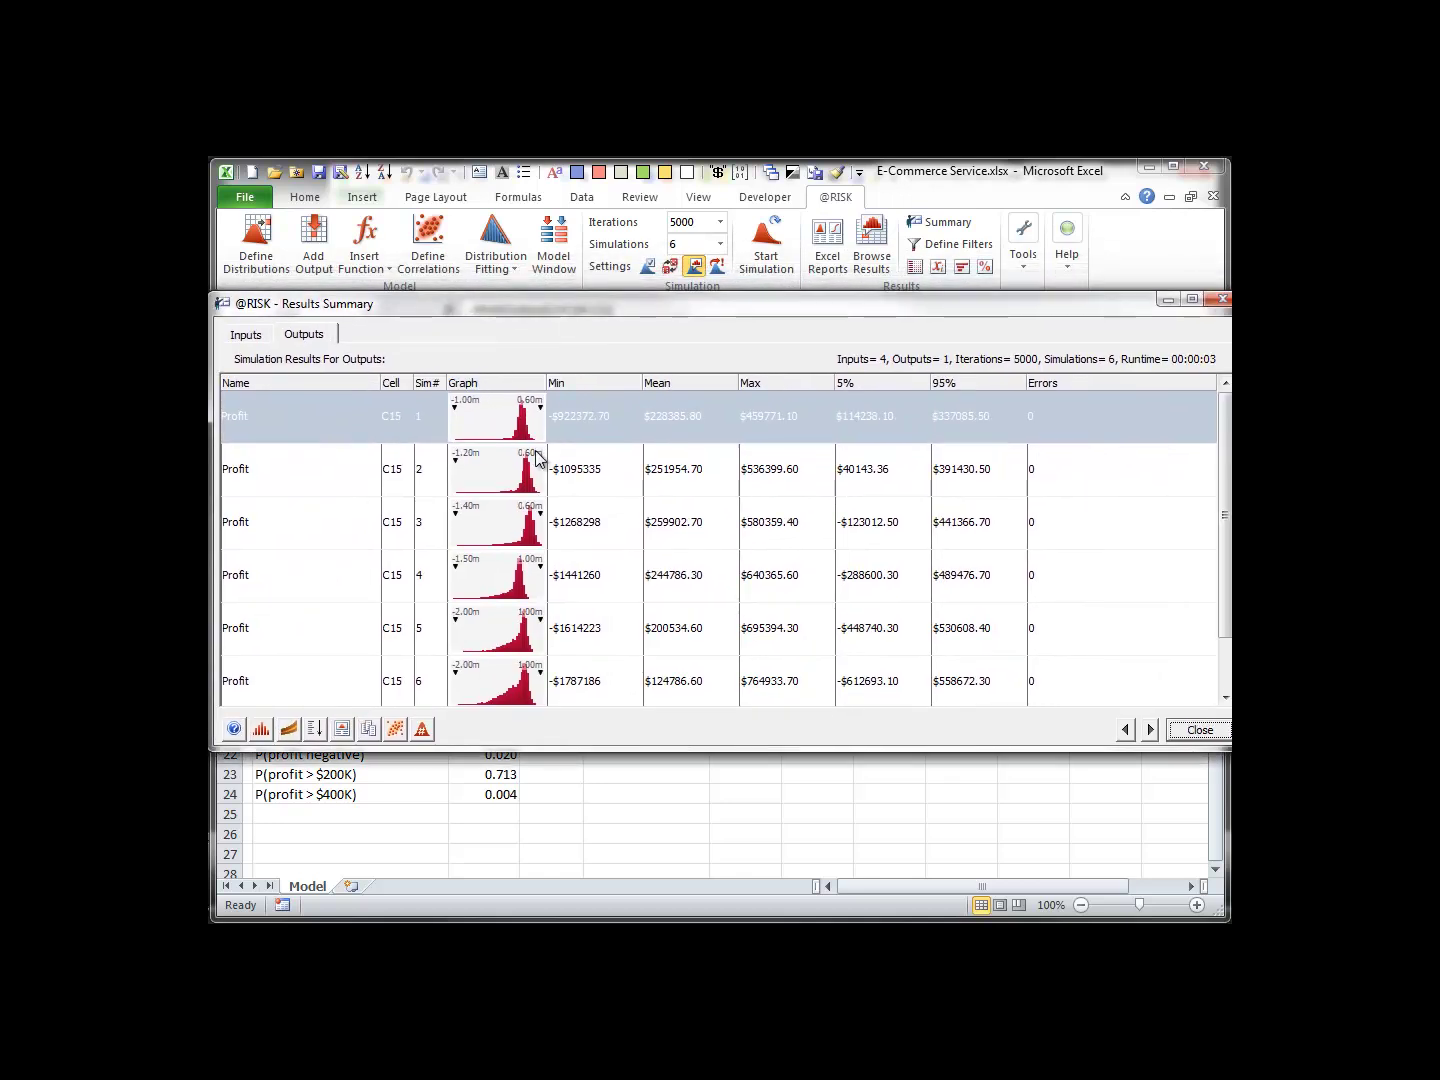
click(1197, 731)
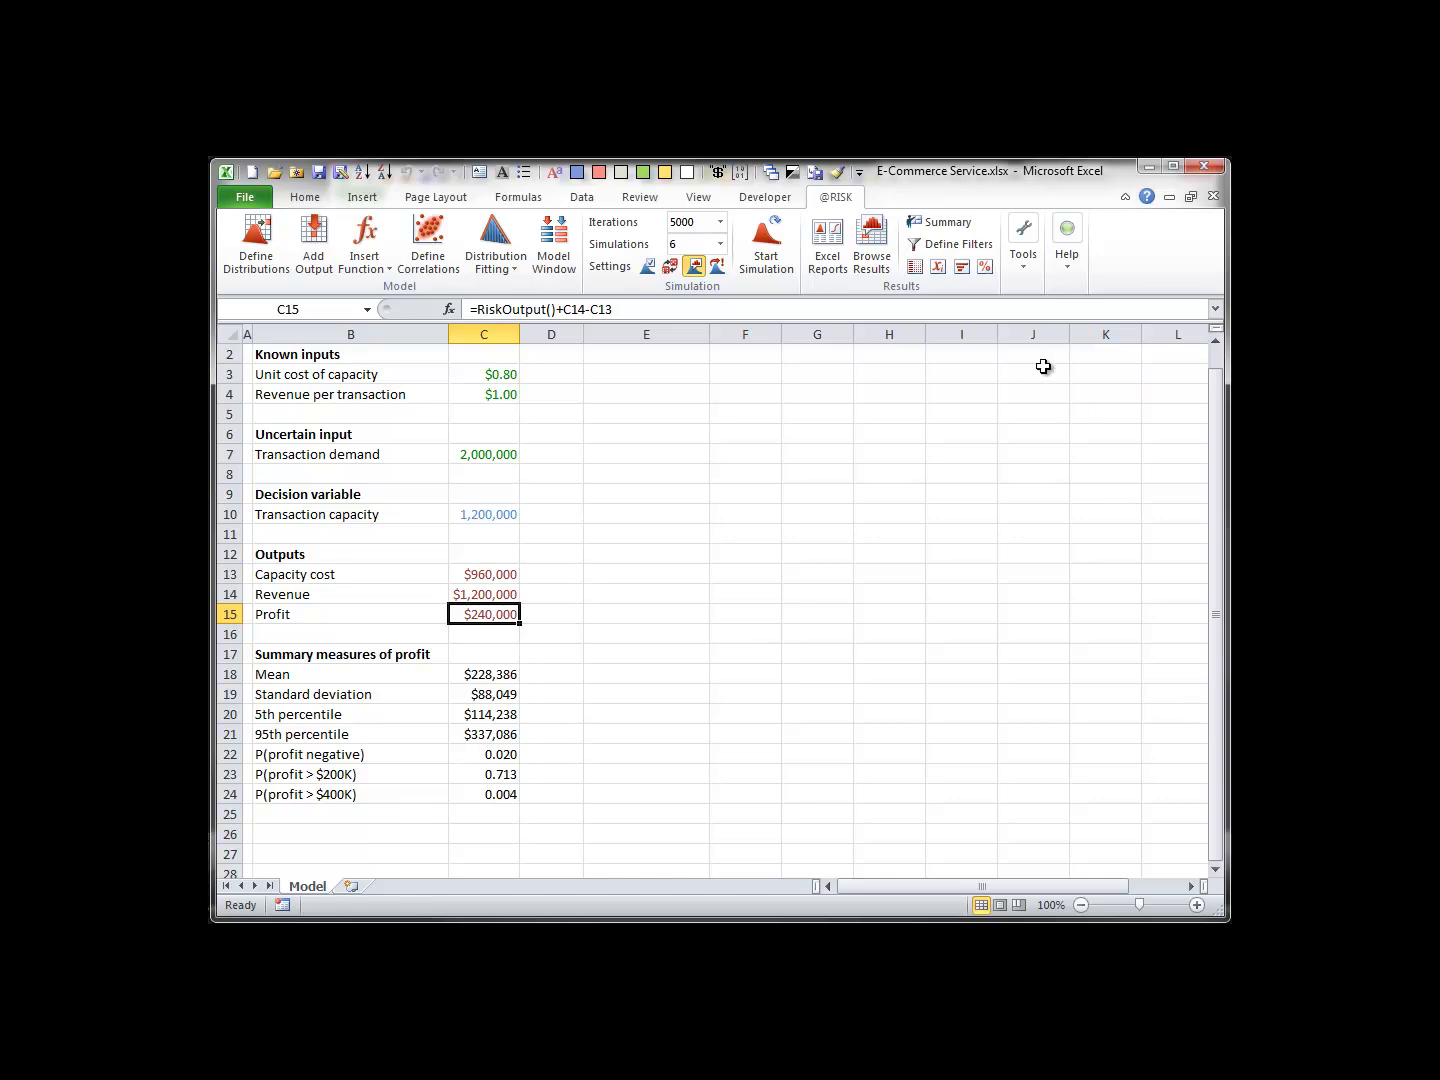
- Generate the Quick Reports in Excel, look through the output sheets of several simulations, and close the report workbook
click(827, 232)
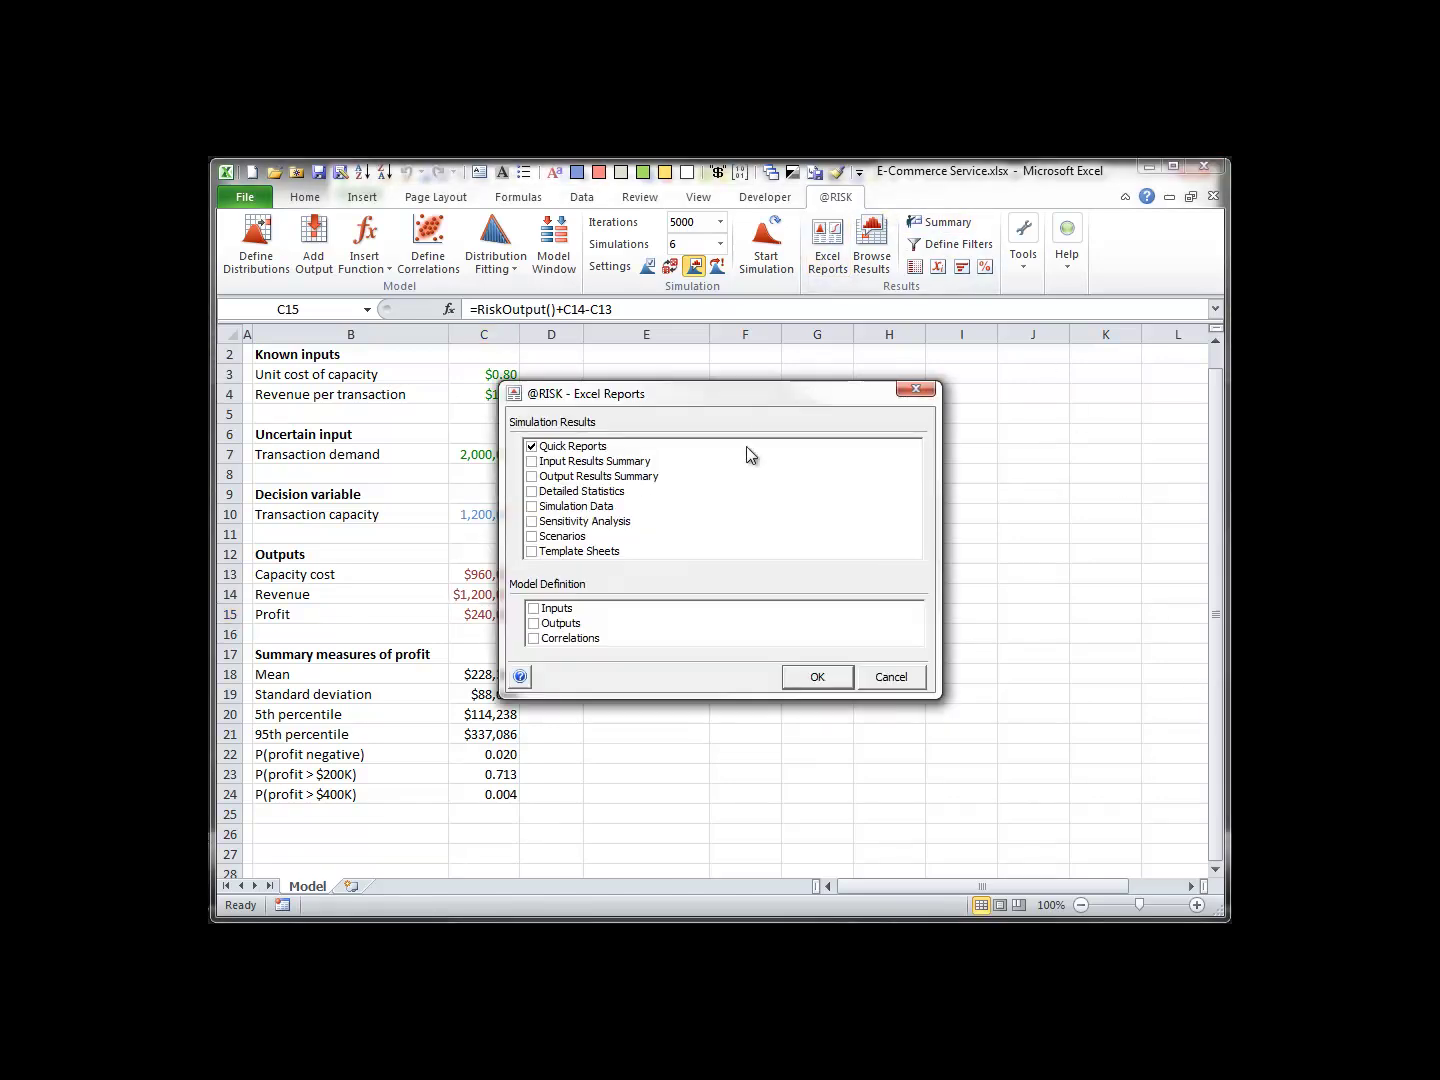
click(820, 679)
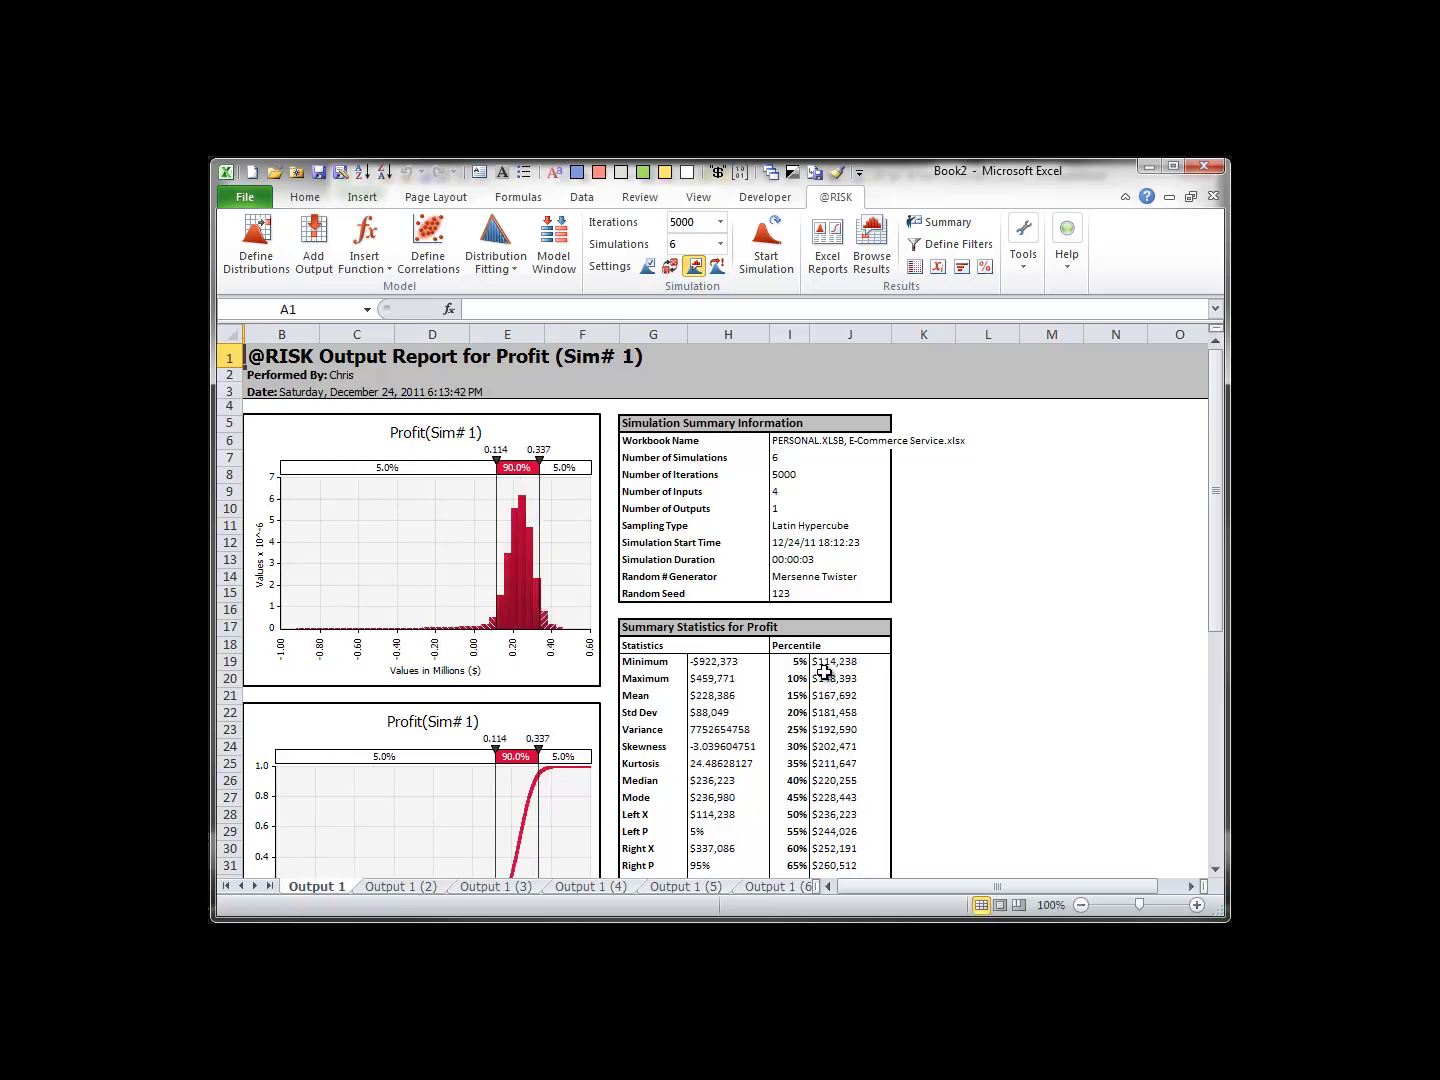
click(770, 887)
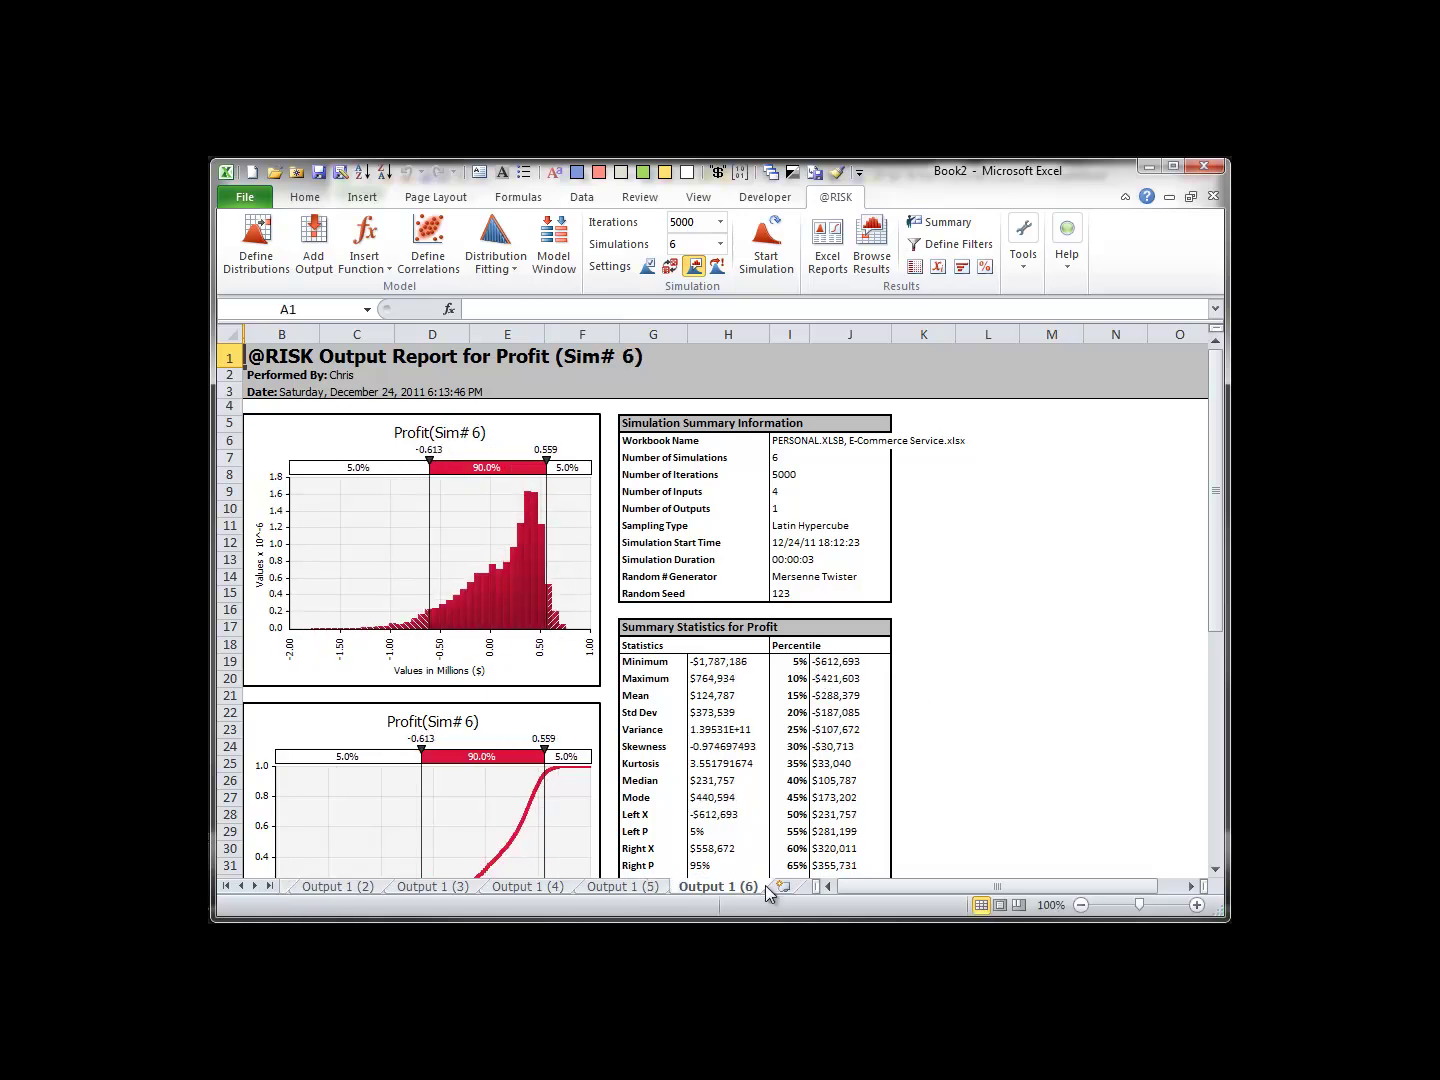
click(362, 886)
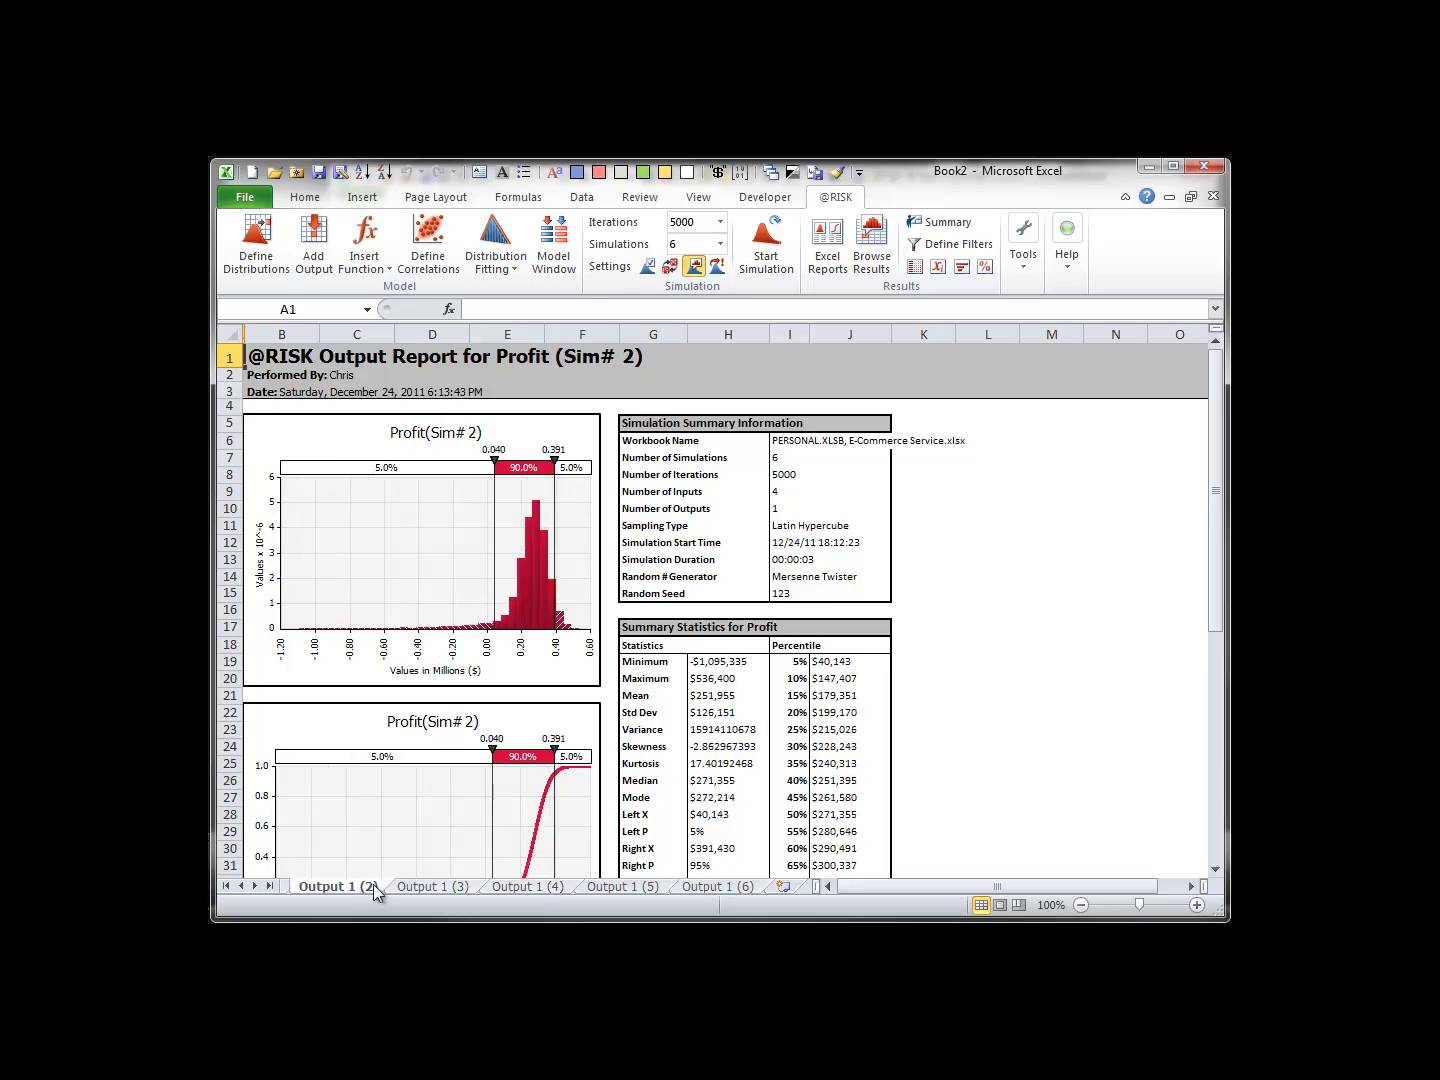
click(556, 887)
click(1213, 196)
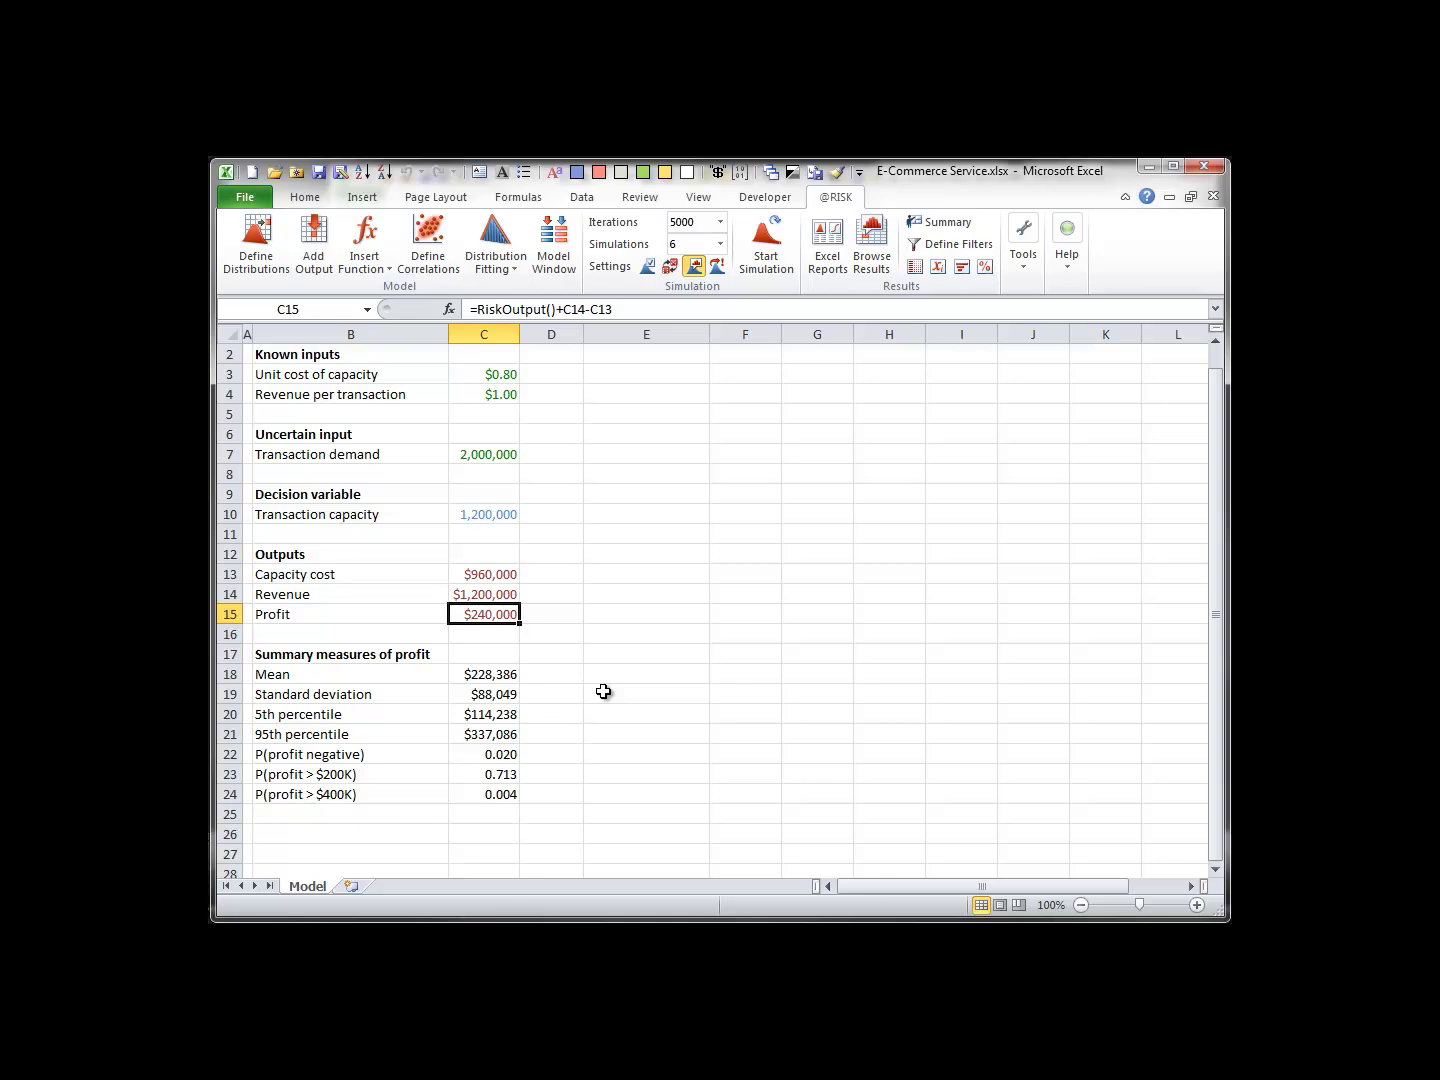
- Reveal the hidden simulation comparison table in E16:K25 by setting its font colour to Automatic
click(608, 634)
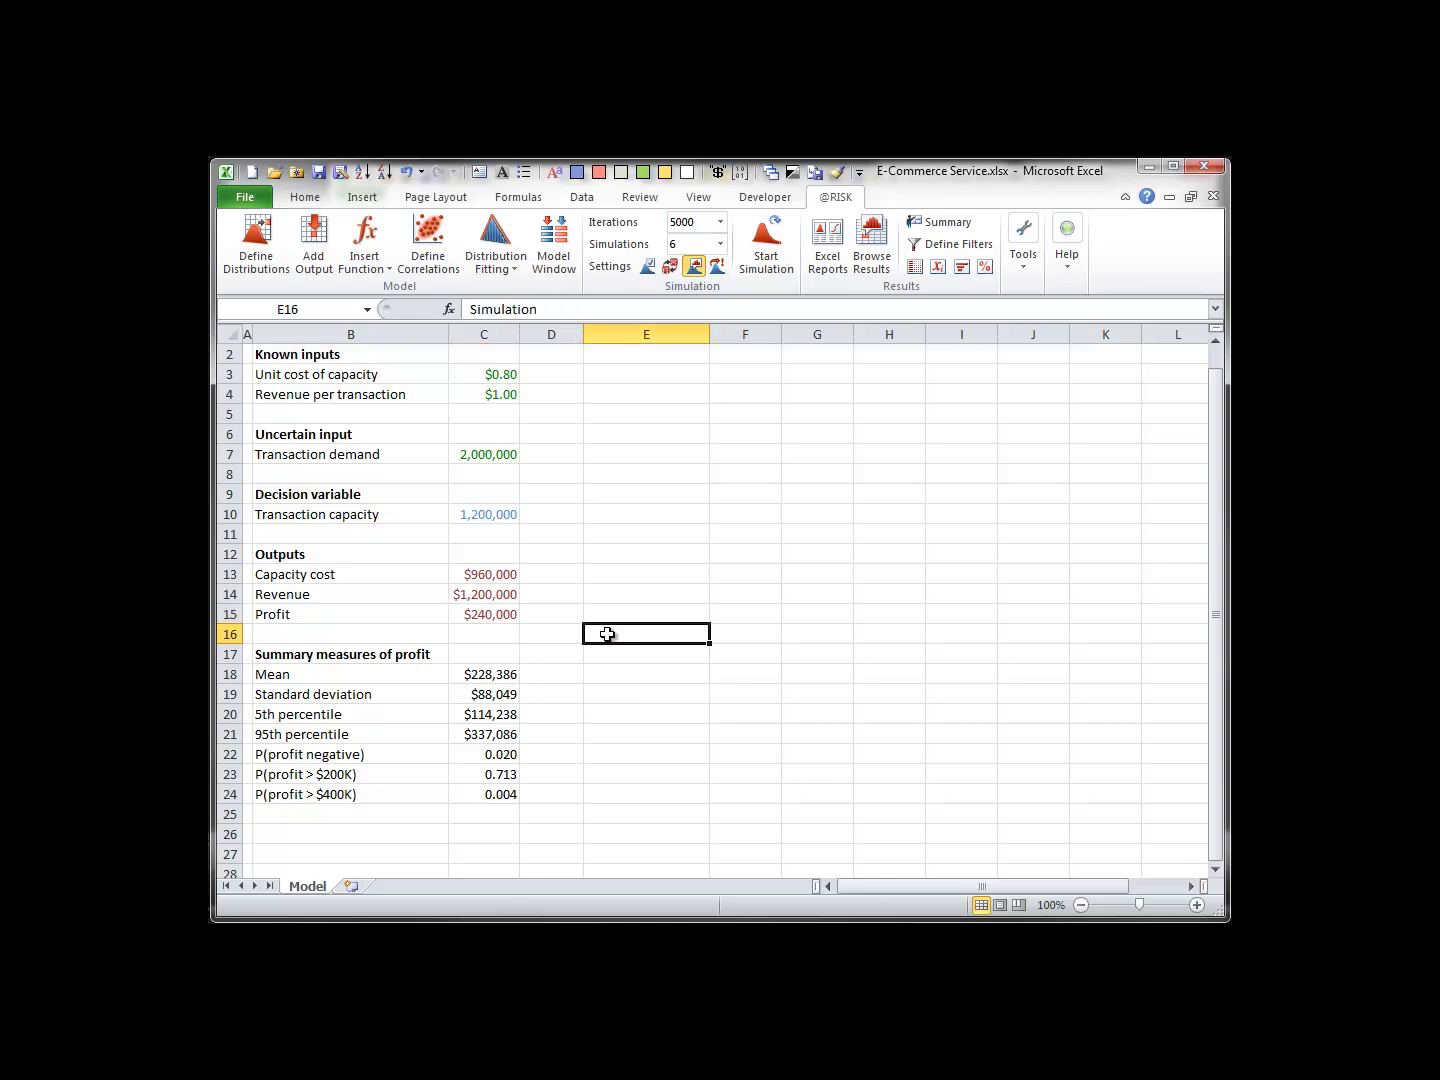
drag(608, 634, 1103, 805)
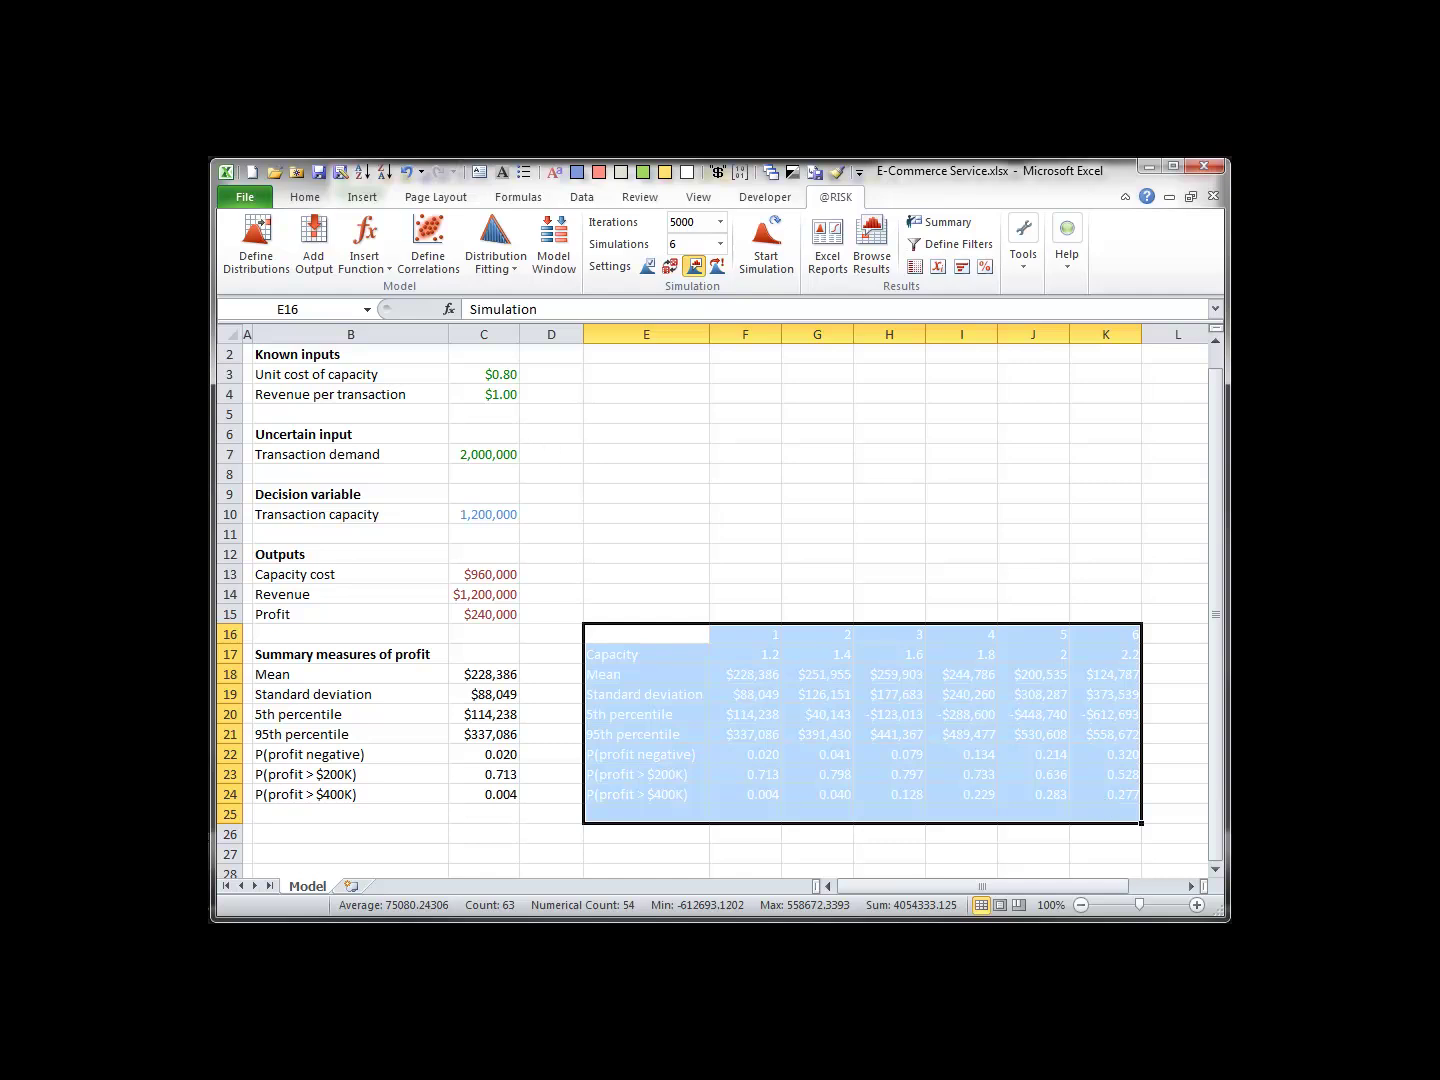
click(304, 197)
click(497, 259)
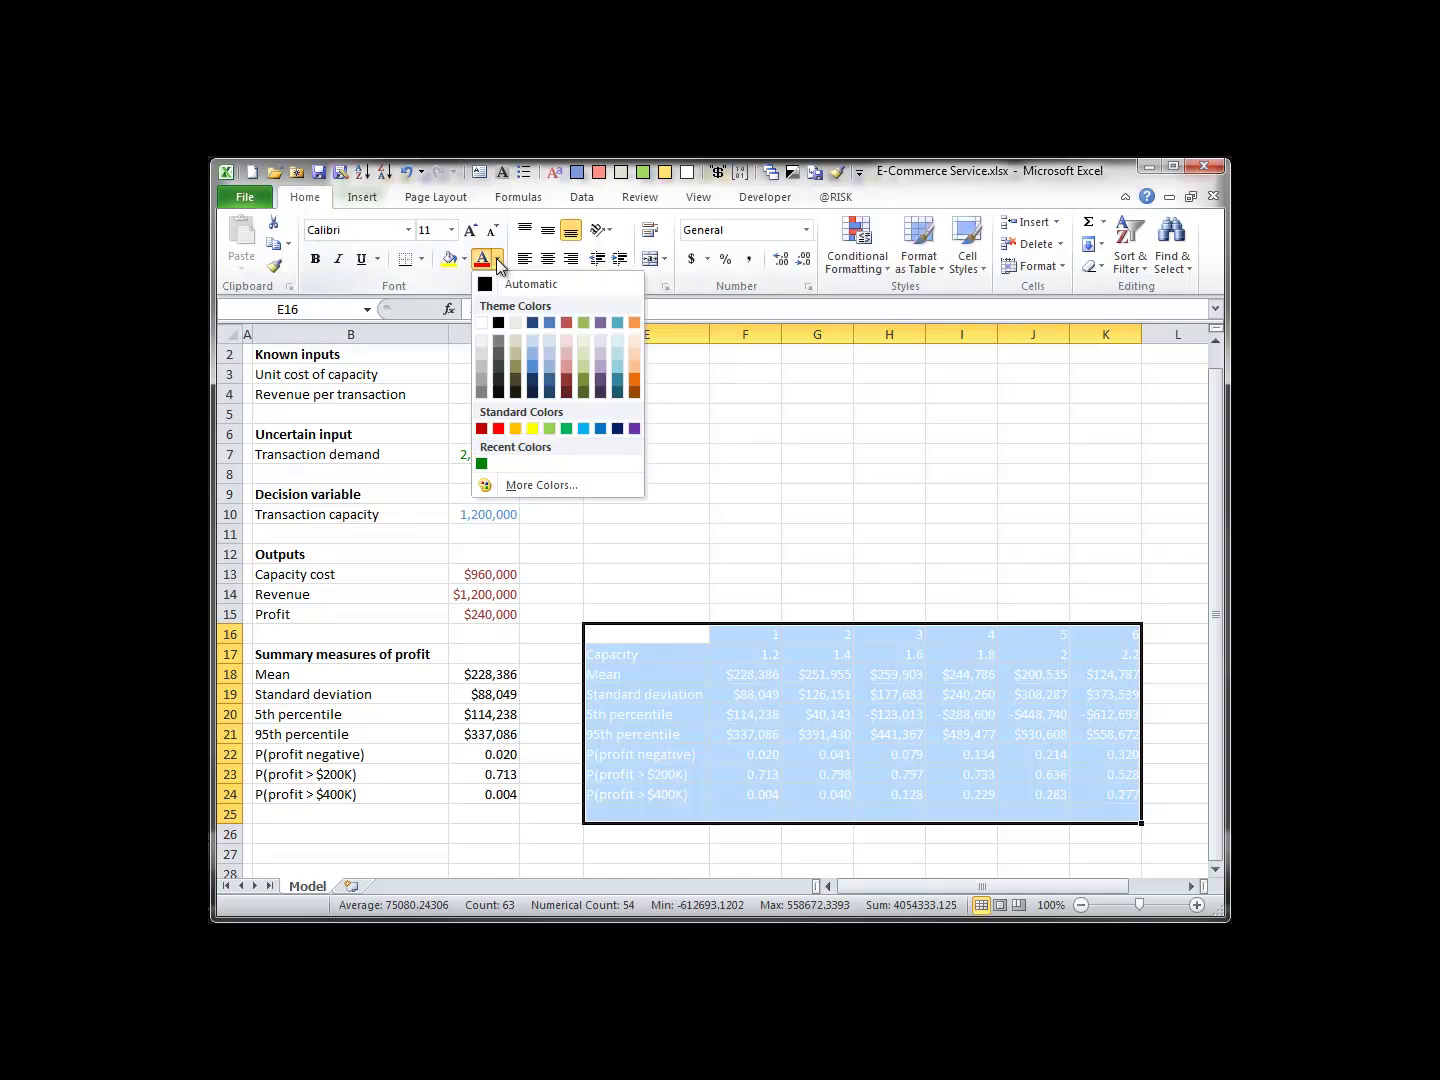
click(510, 284)
click(831, 507)
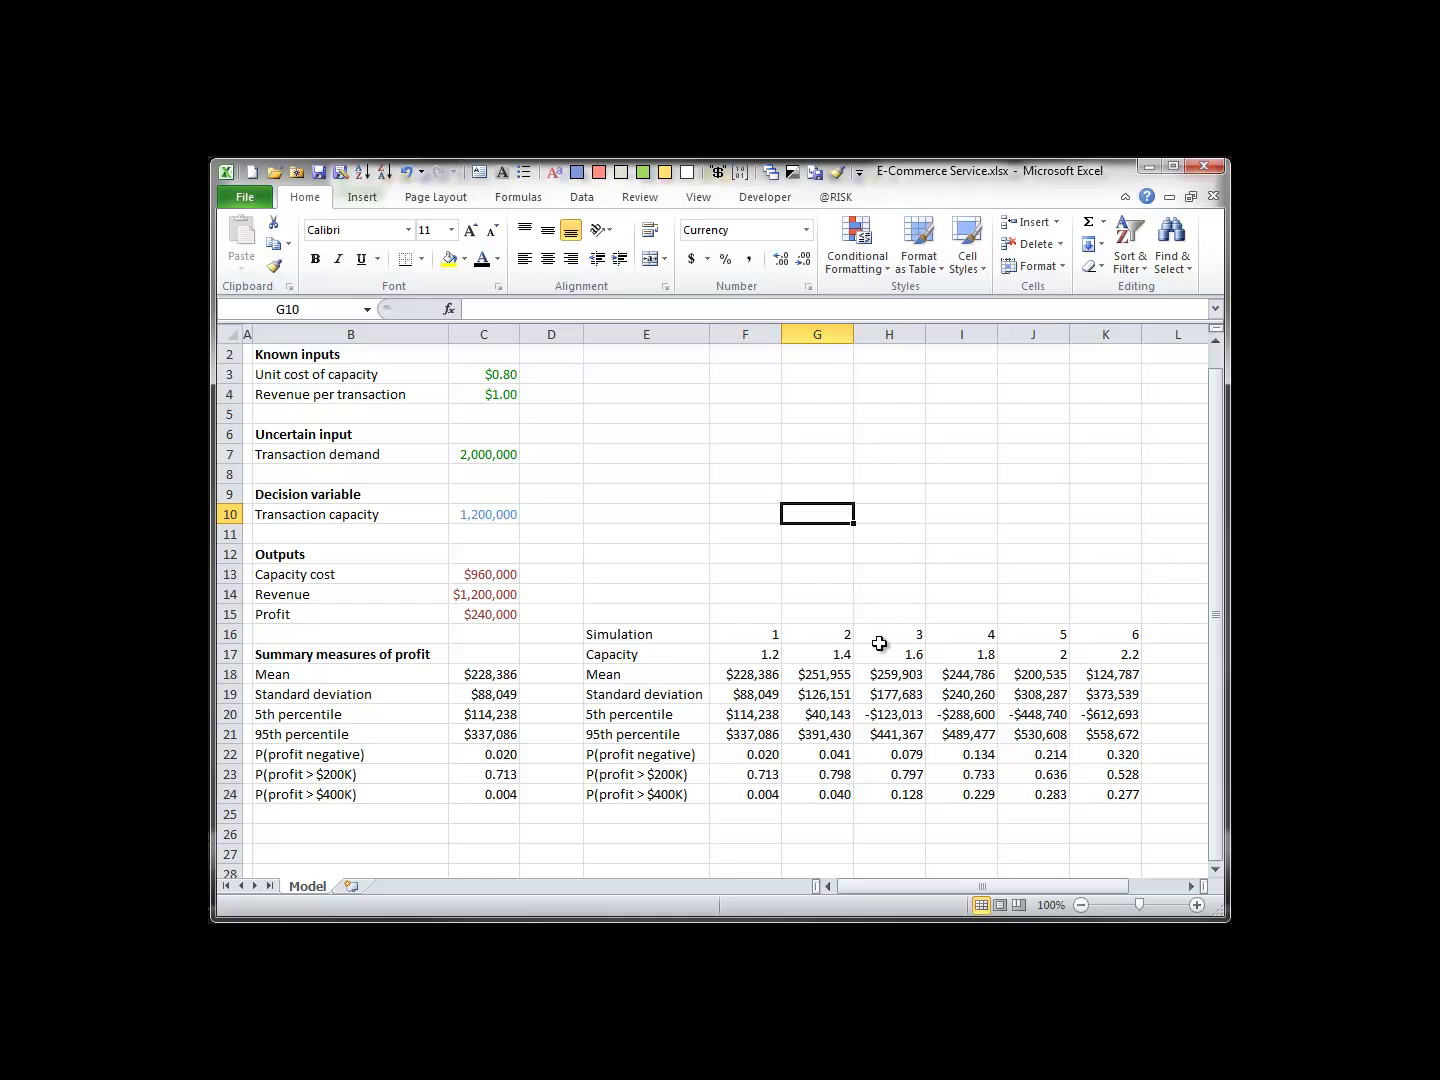
- Check the RiskMean formula in F18 and fill it across the Mean row through K18
double_click(749, 673)
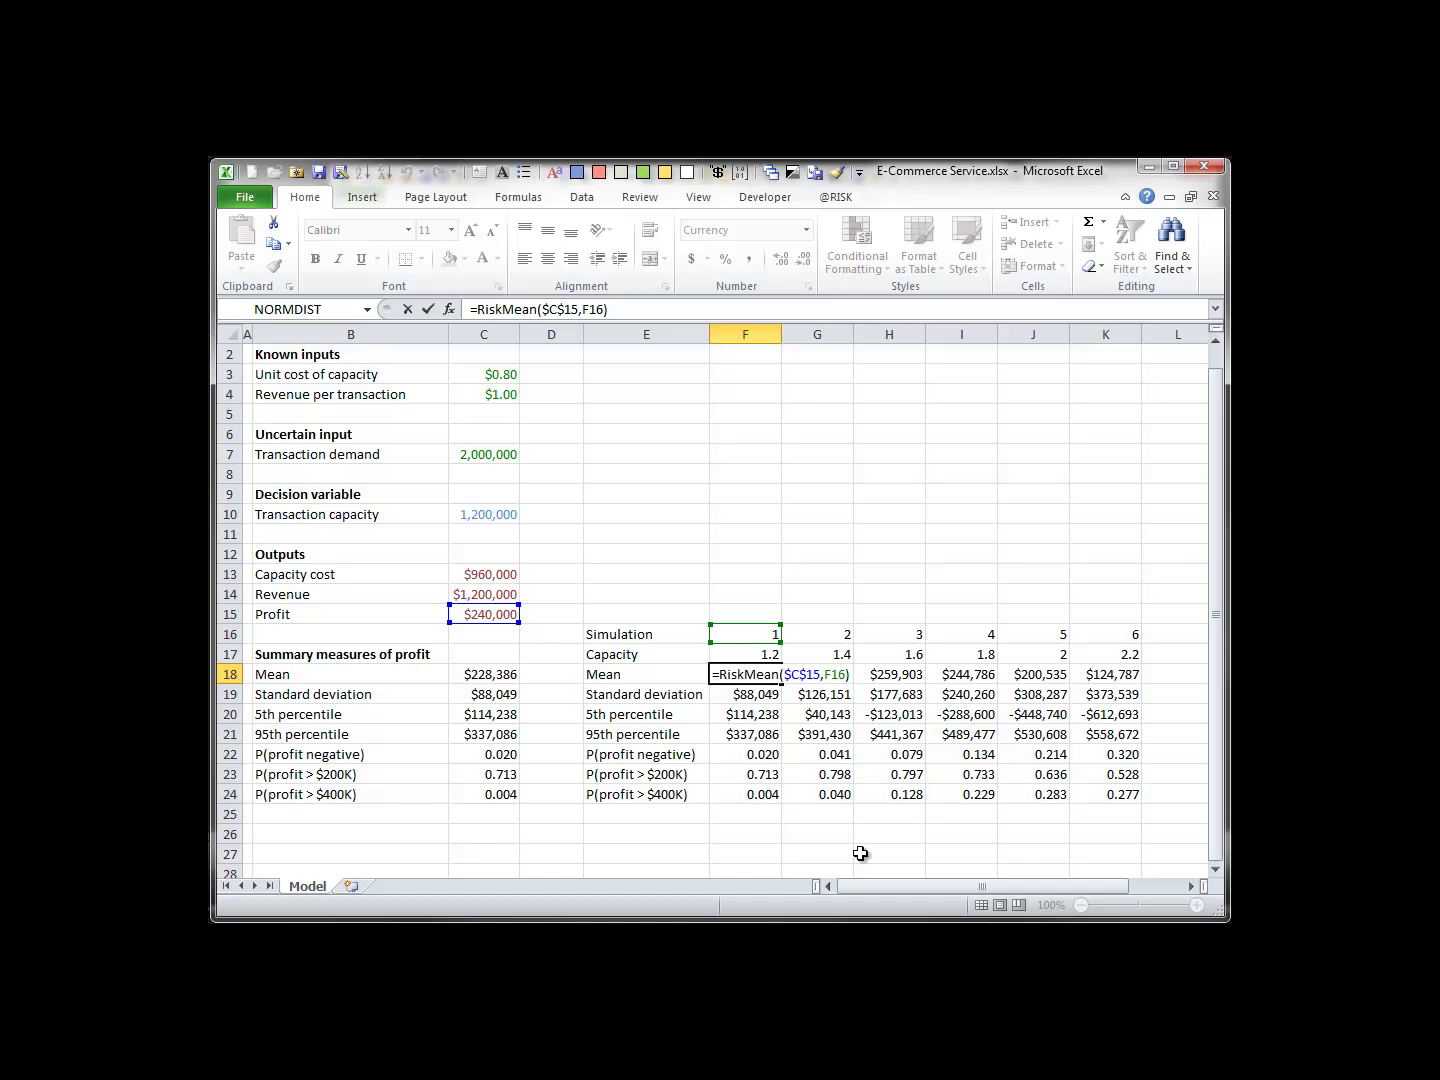
key(Escape)
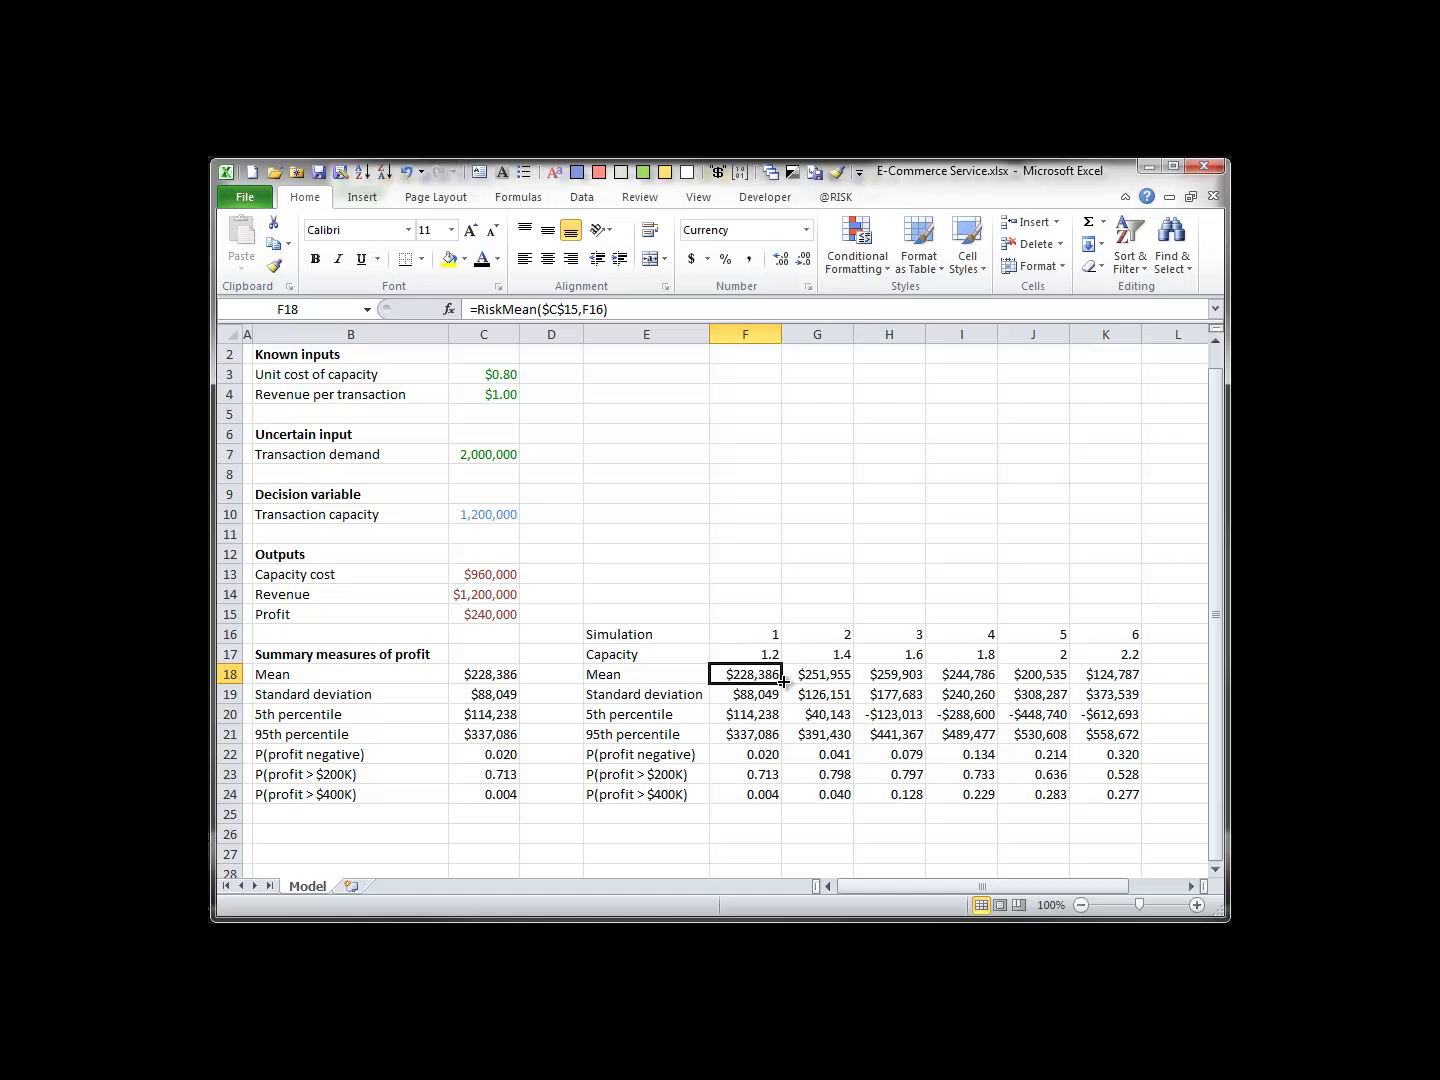
drag(781, 684, 1140, 675)
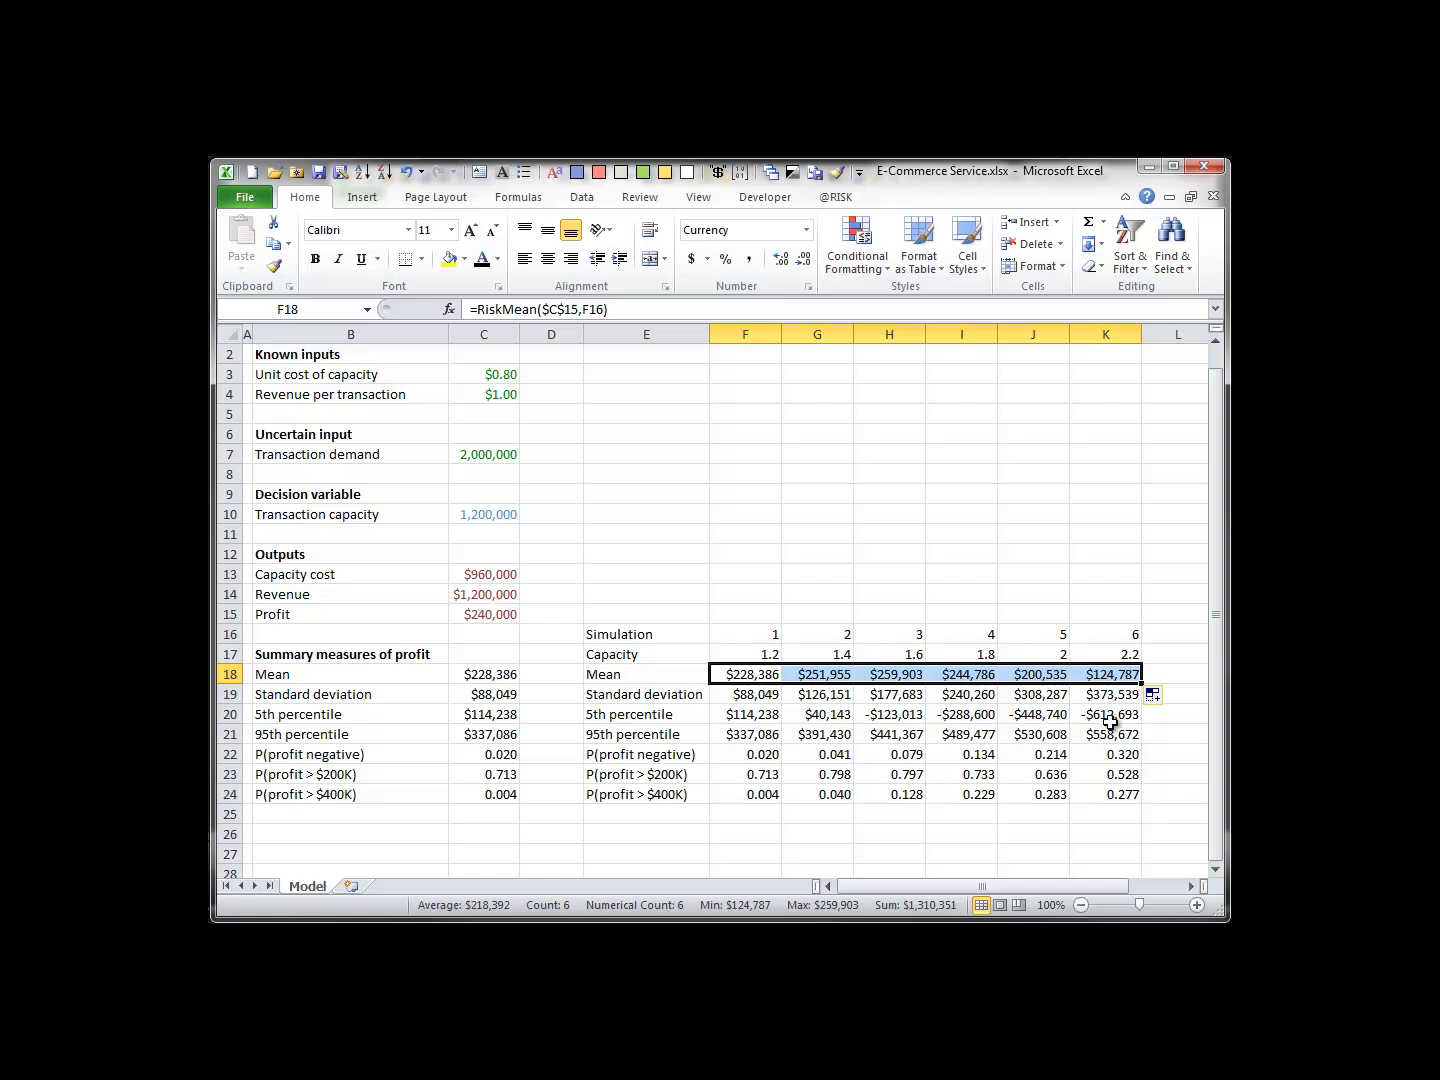
- Compare the profit summary measures in rows 18 to 24 for capacities 2, 2.2, 1.4 and 1.6, highlighting each column in turn
drag(1049, 672, 1049, 795)
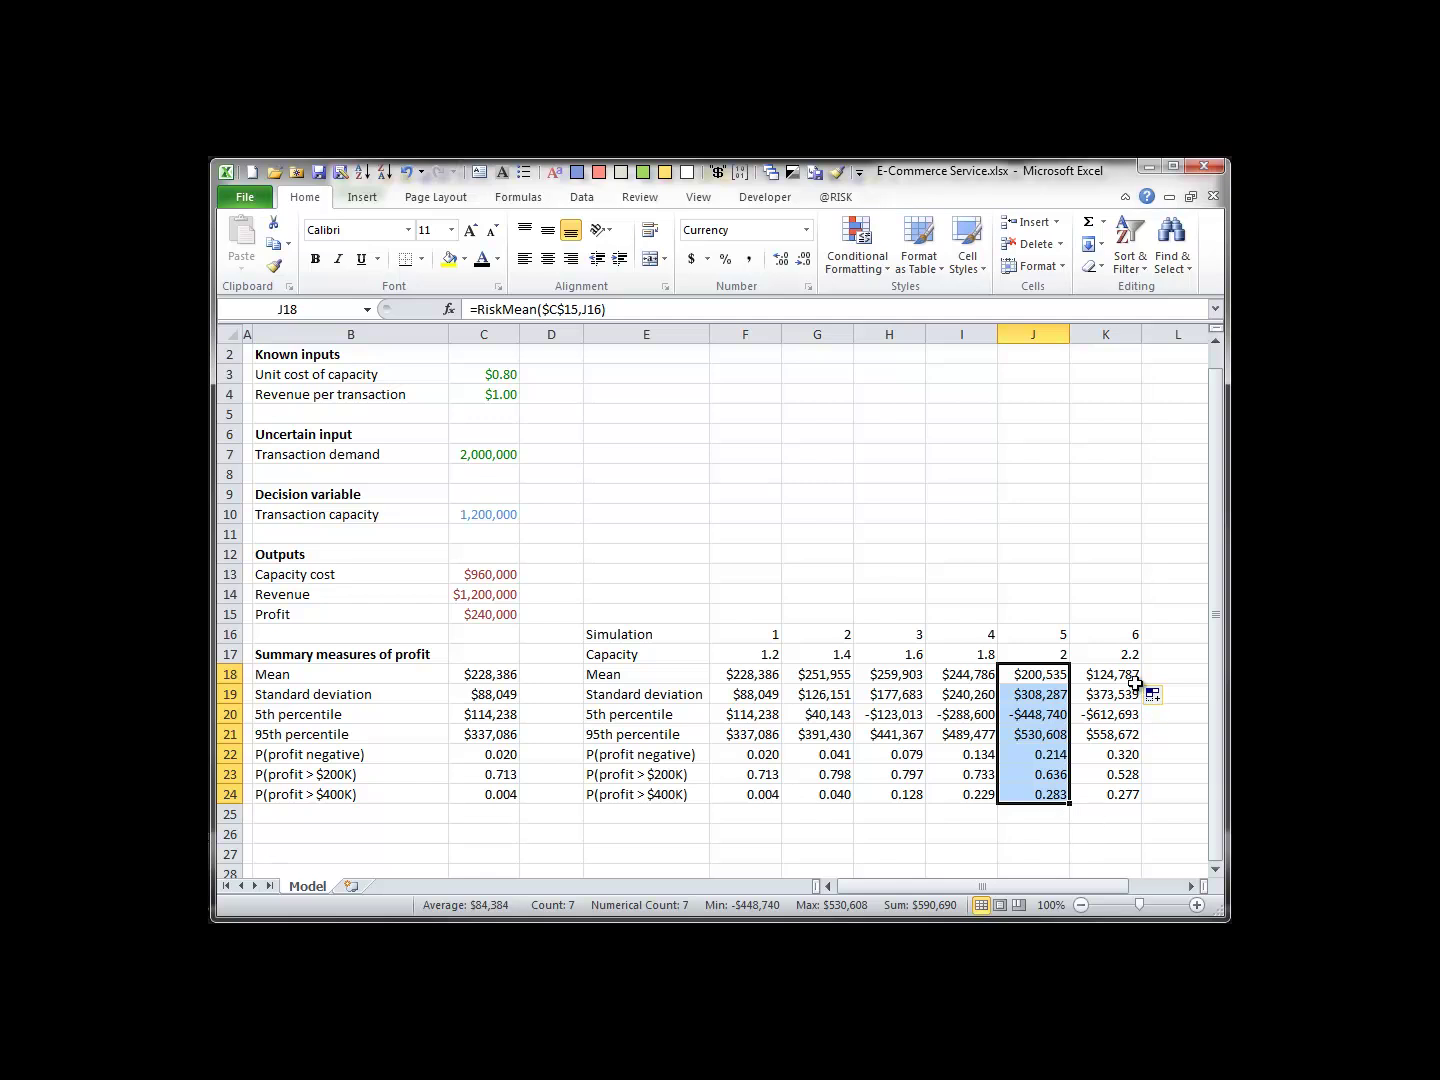
drag(1102, 672, 1109, 792)
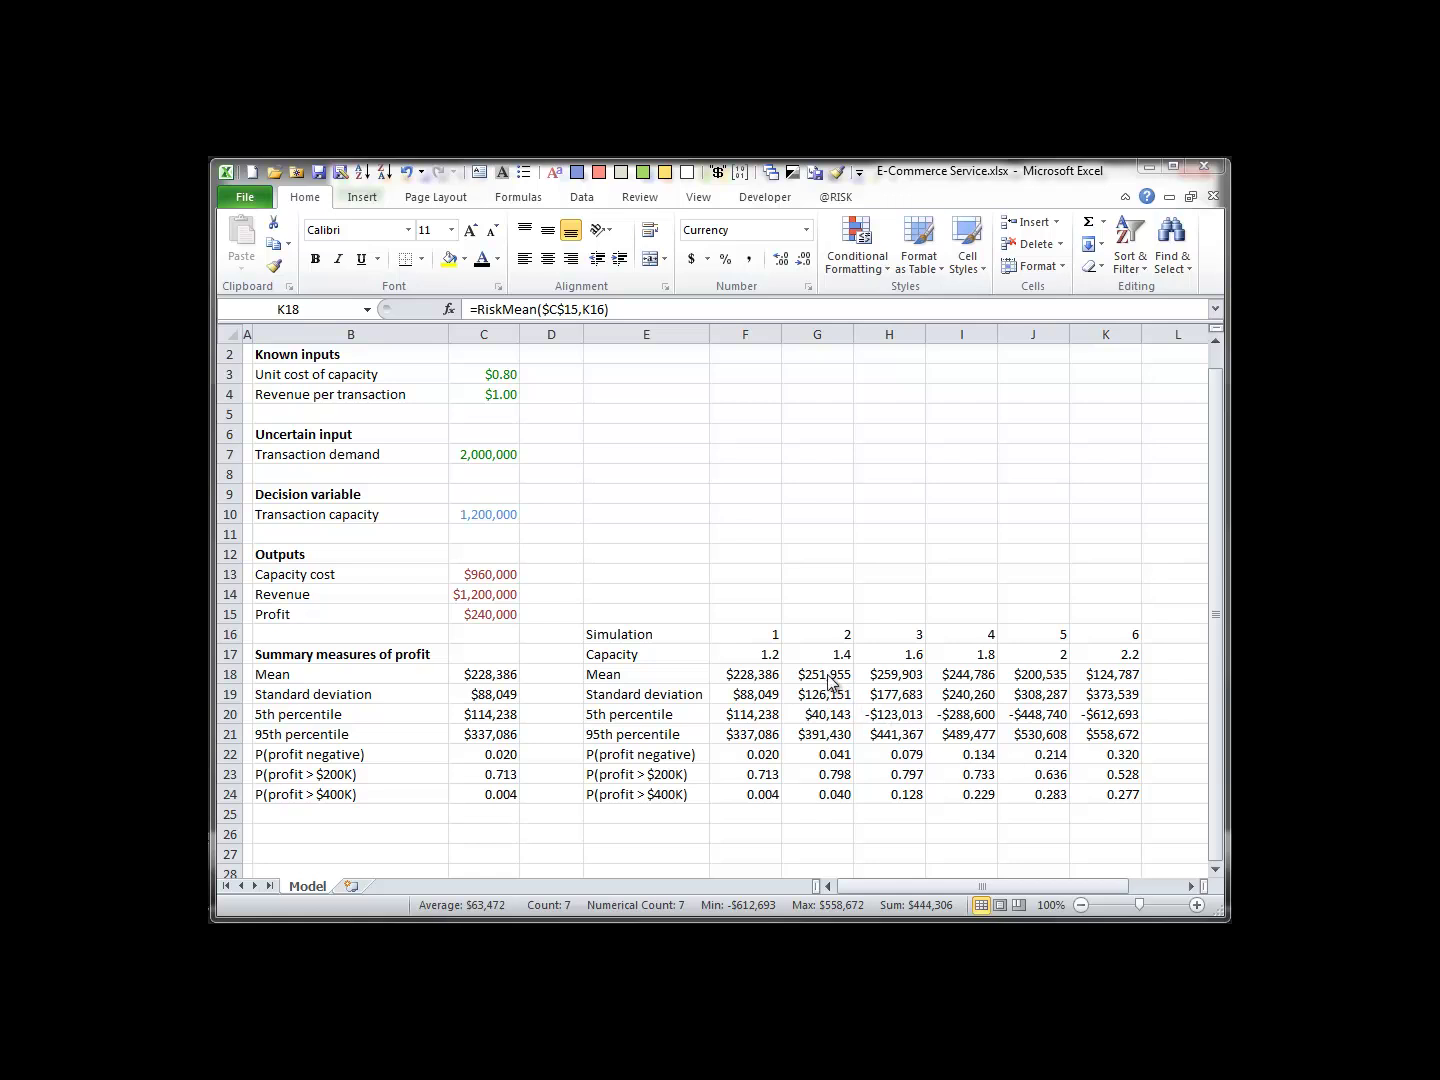
drag(820, 673, 828, 810)
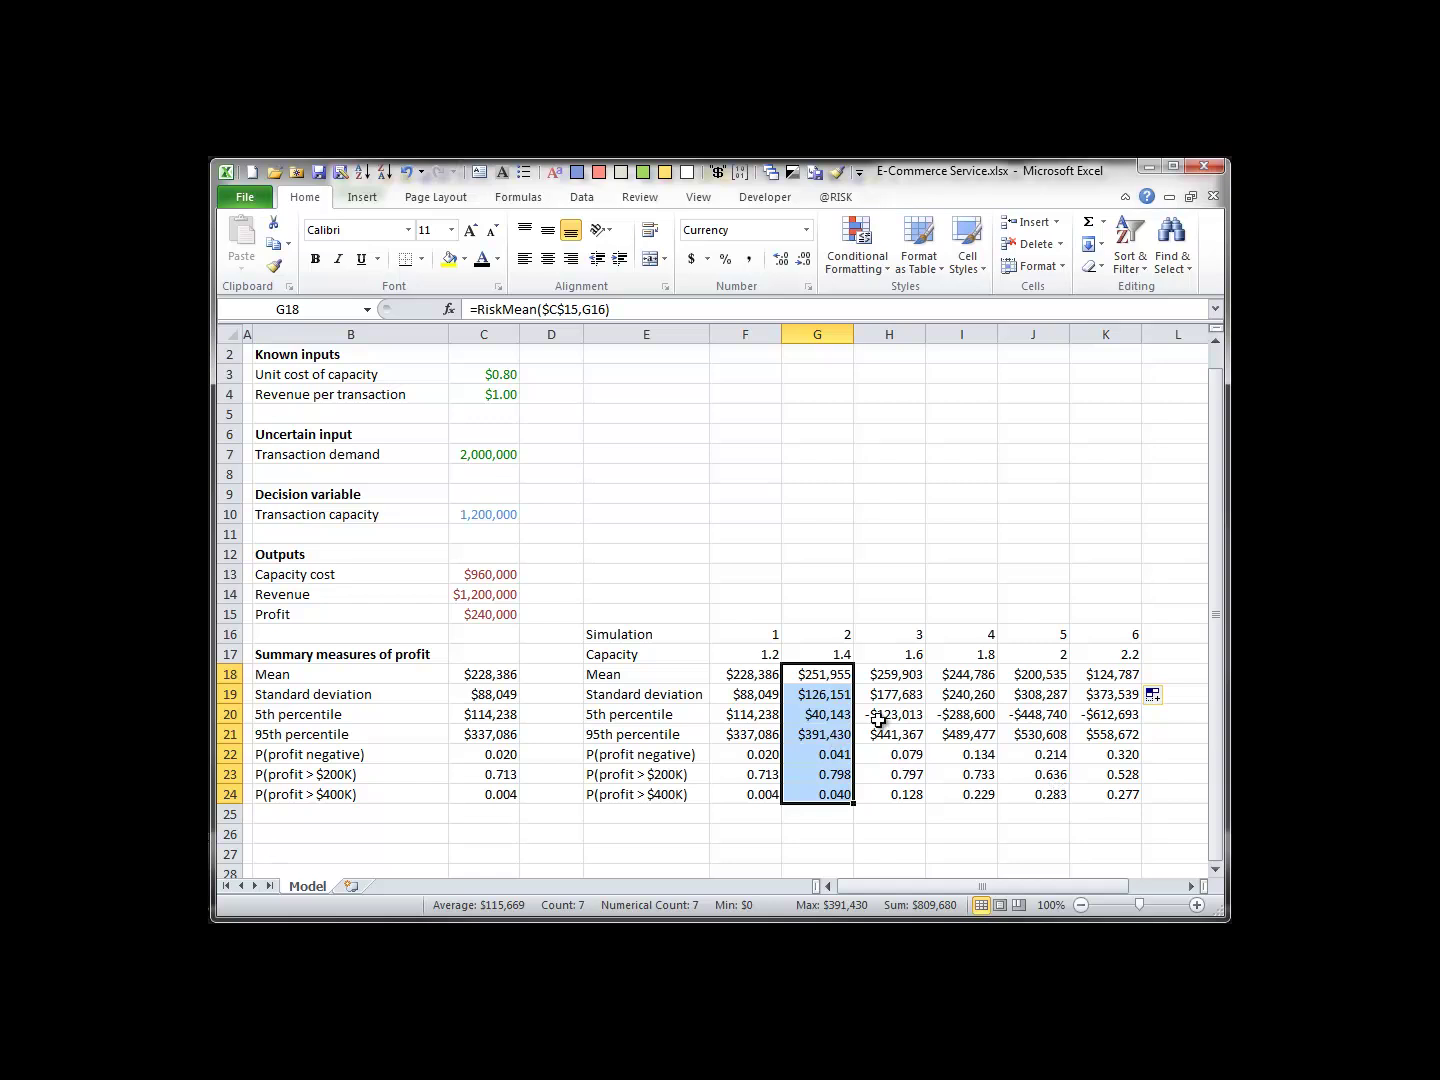
drag(900, 671, 908, 792)
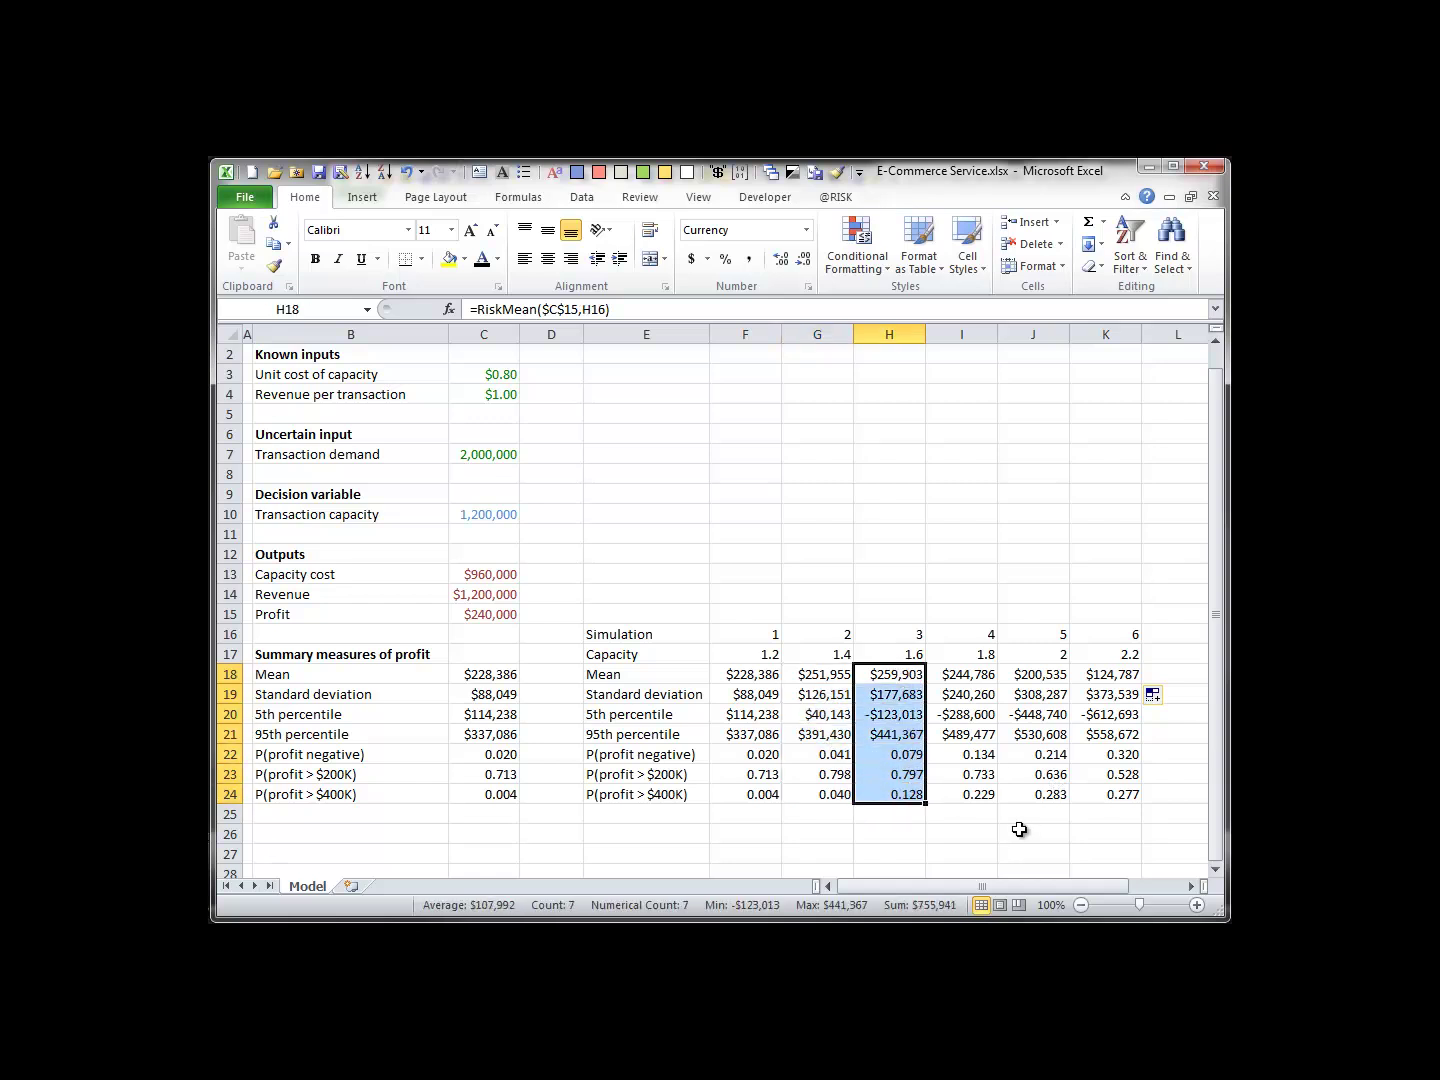